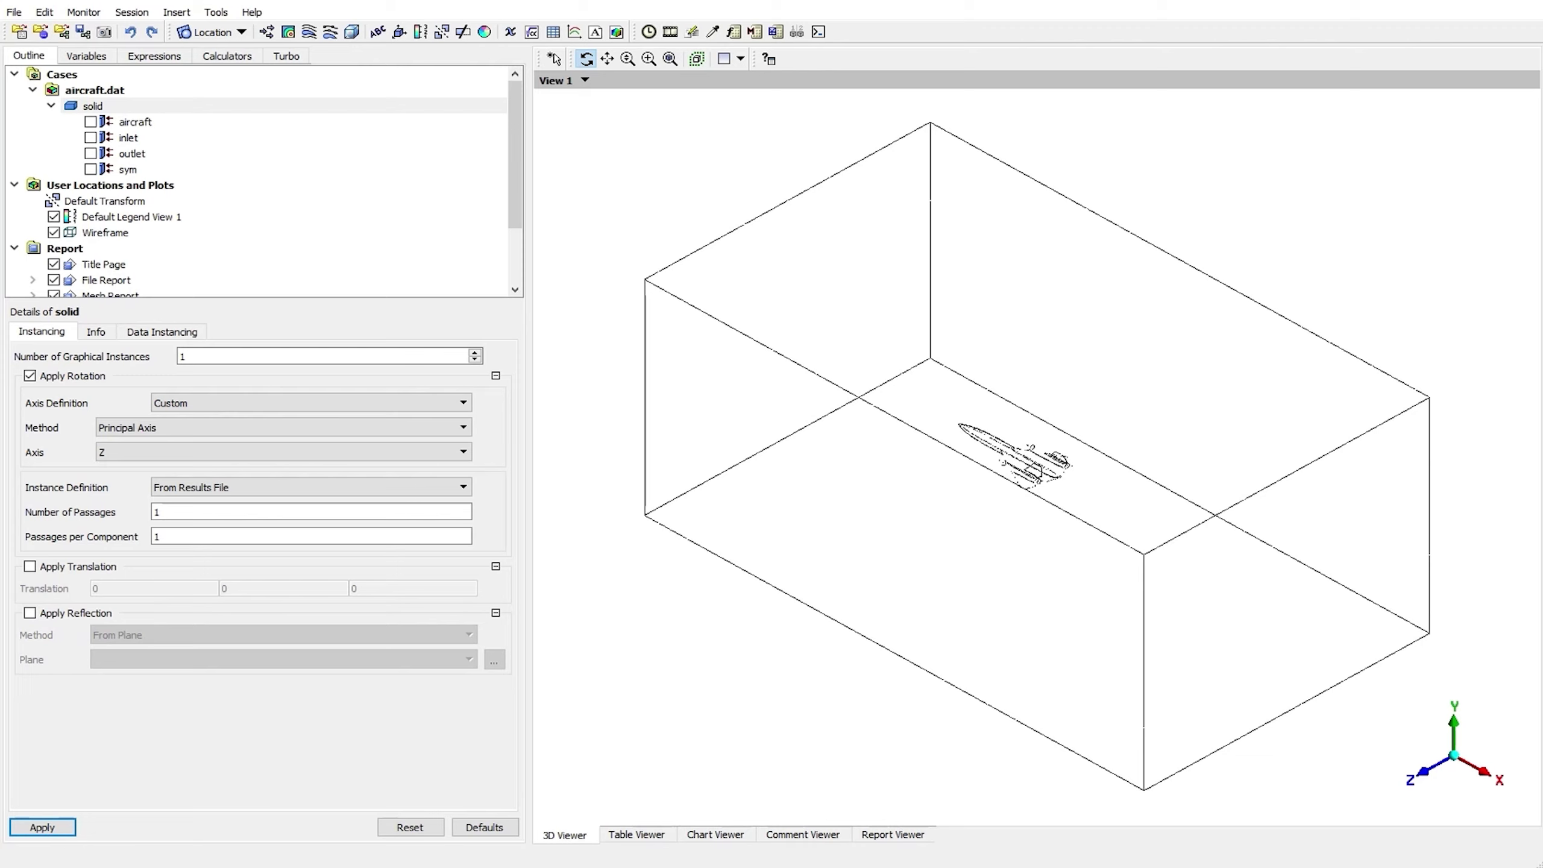
Show the aircraft surface in the 3D view and open its colour details
click(90, 122)
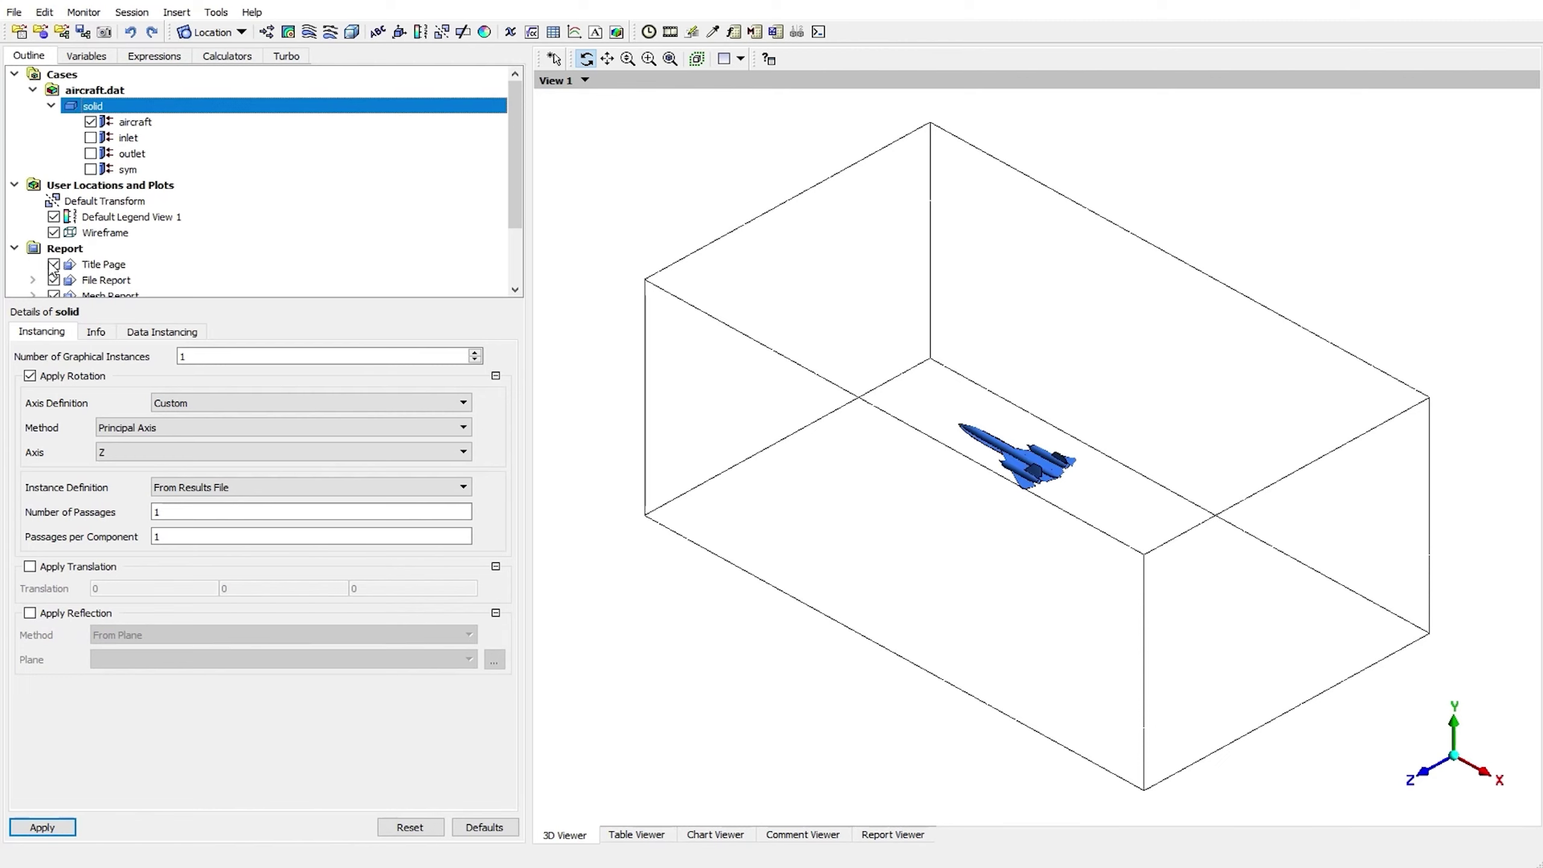
click(130, 124)
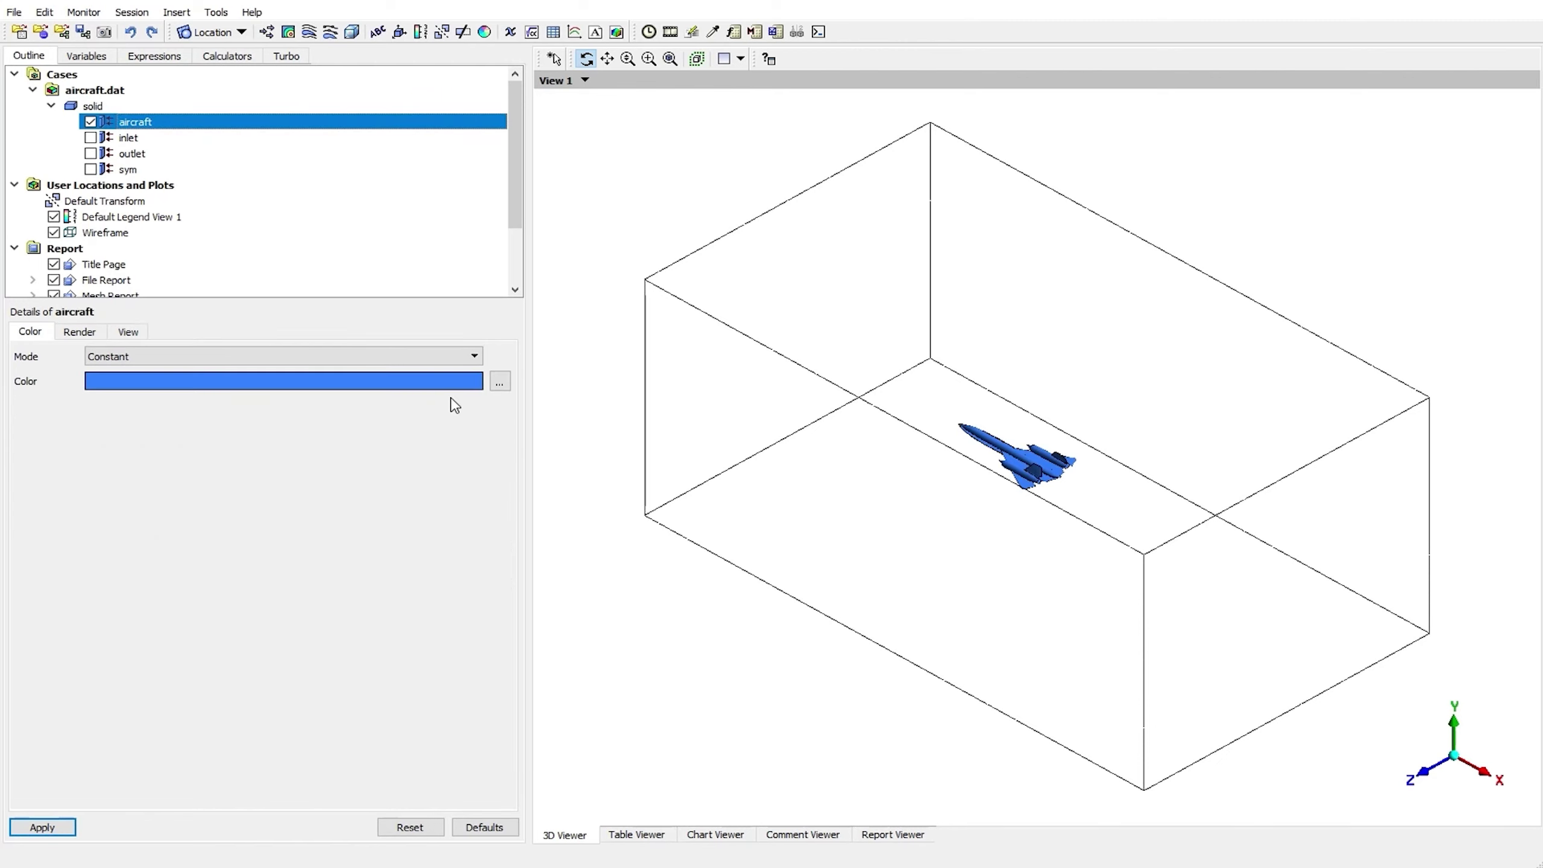
drag(1008, 461, 1015, 479)
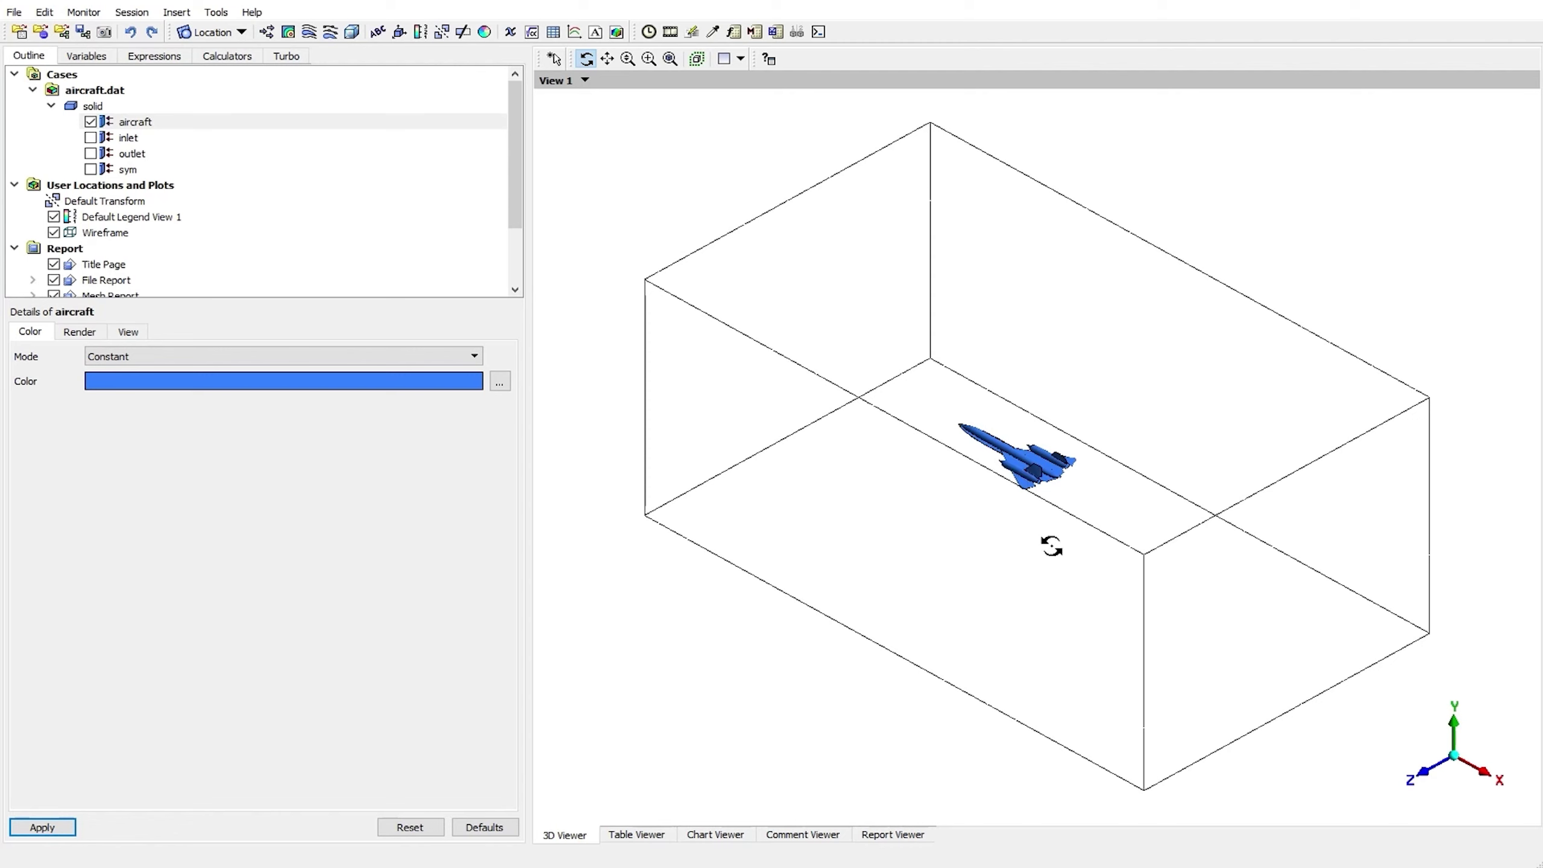
Insert a line named Line 1 and set its first point to 0, 2, 1
click(220, 34)
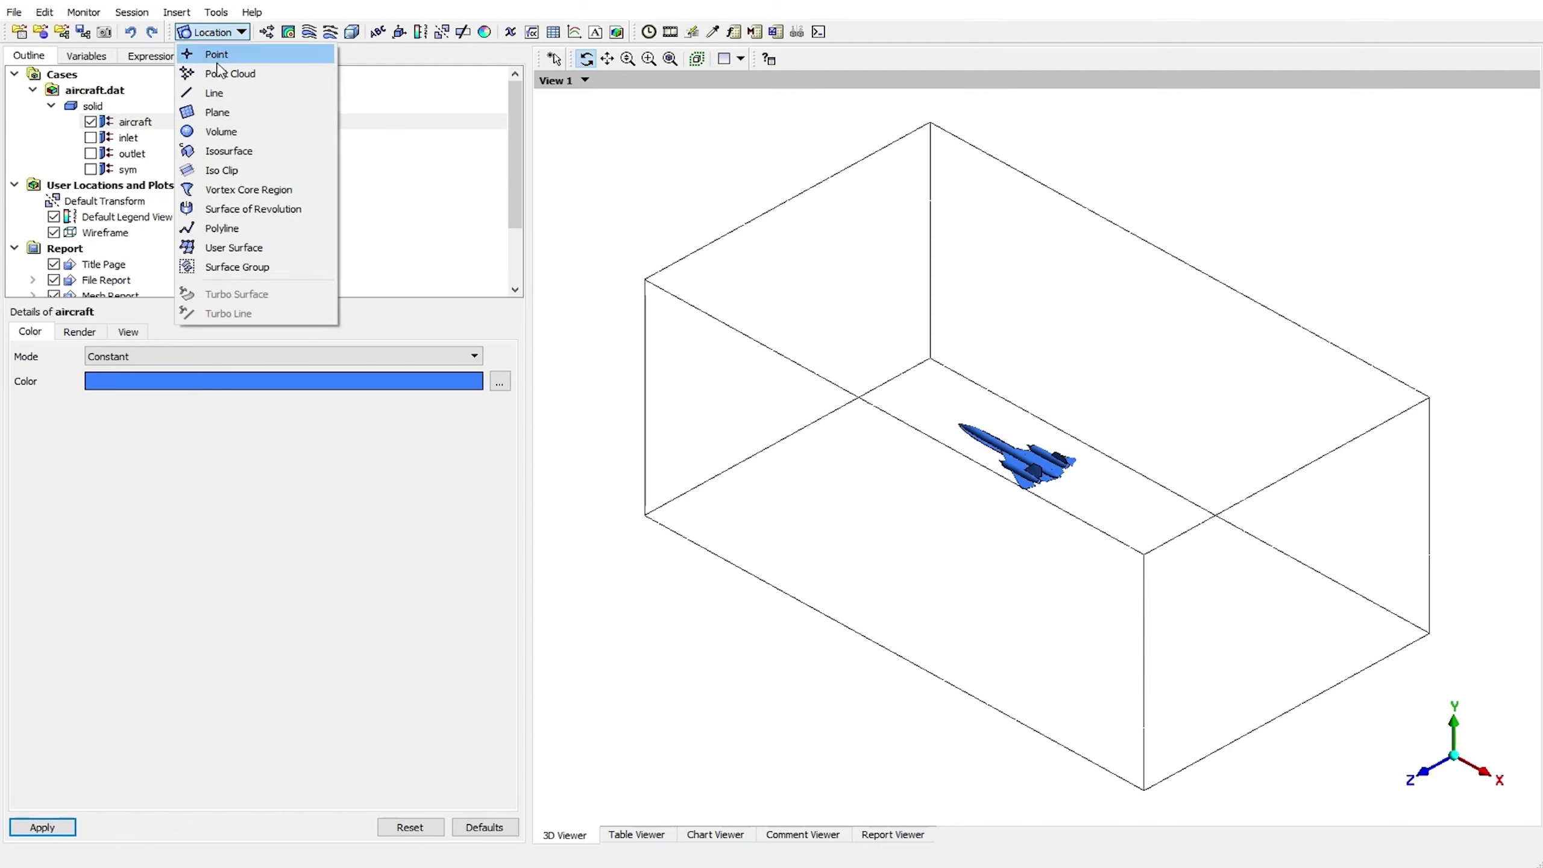
click(240, 97)
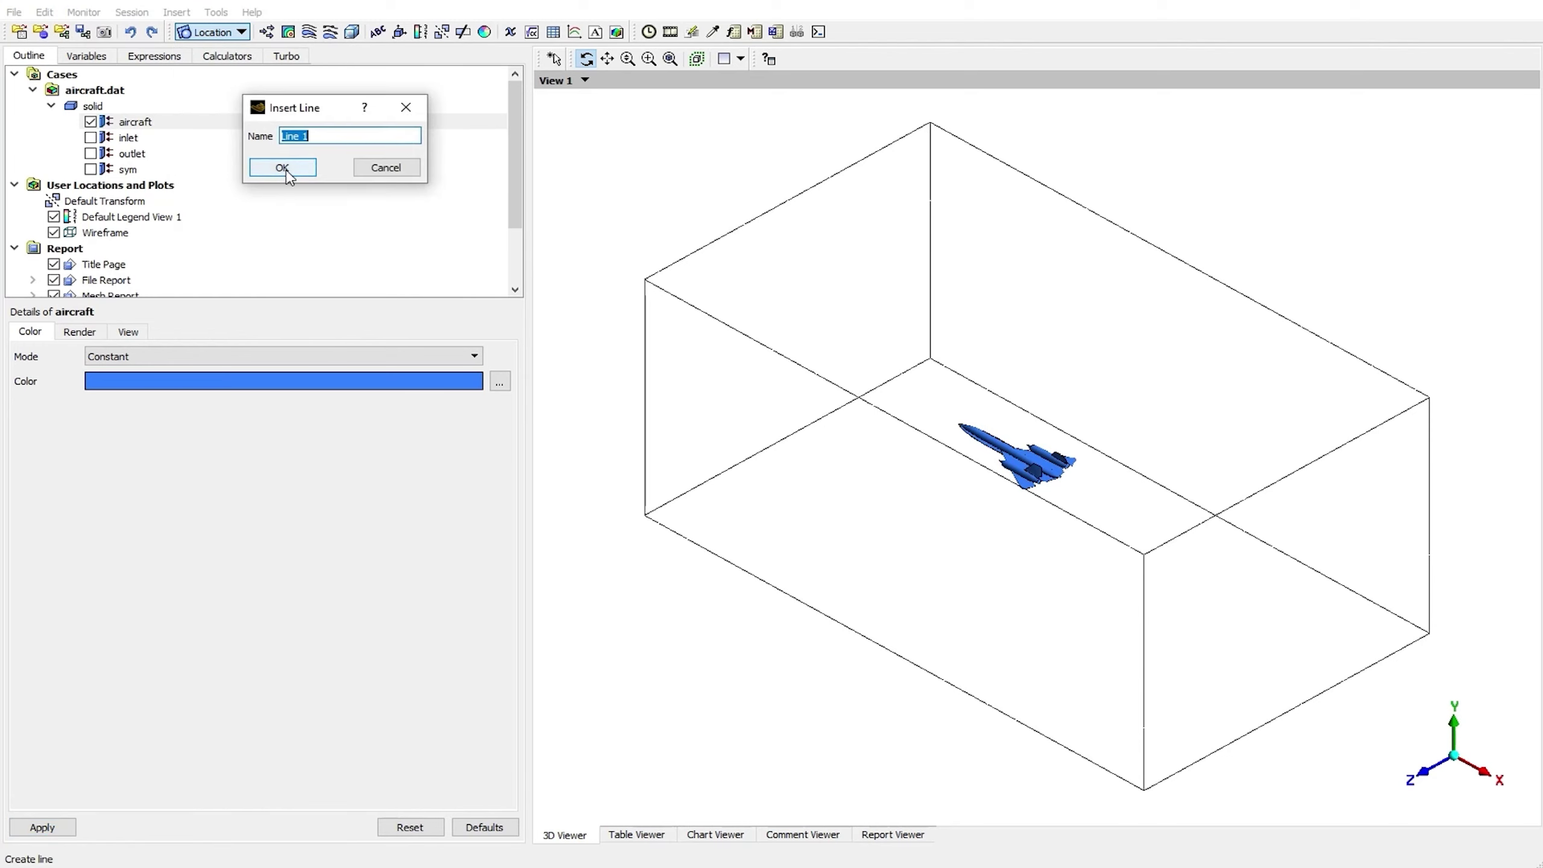
click(285, 169)
click(139, 424)
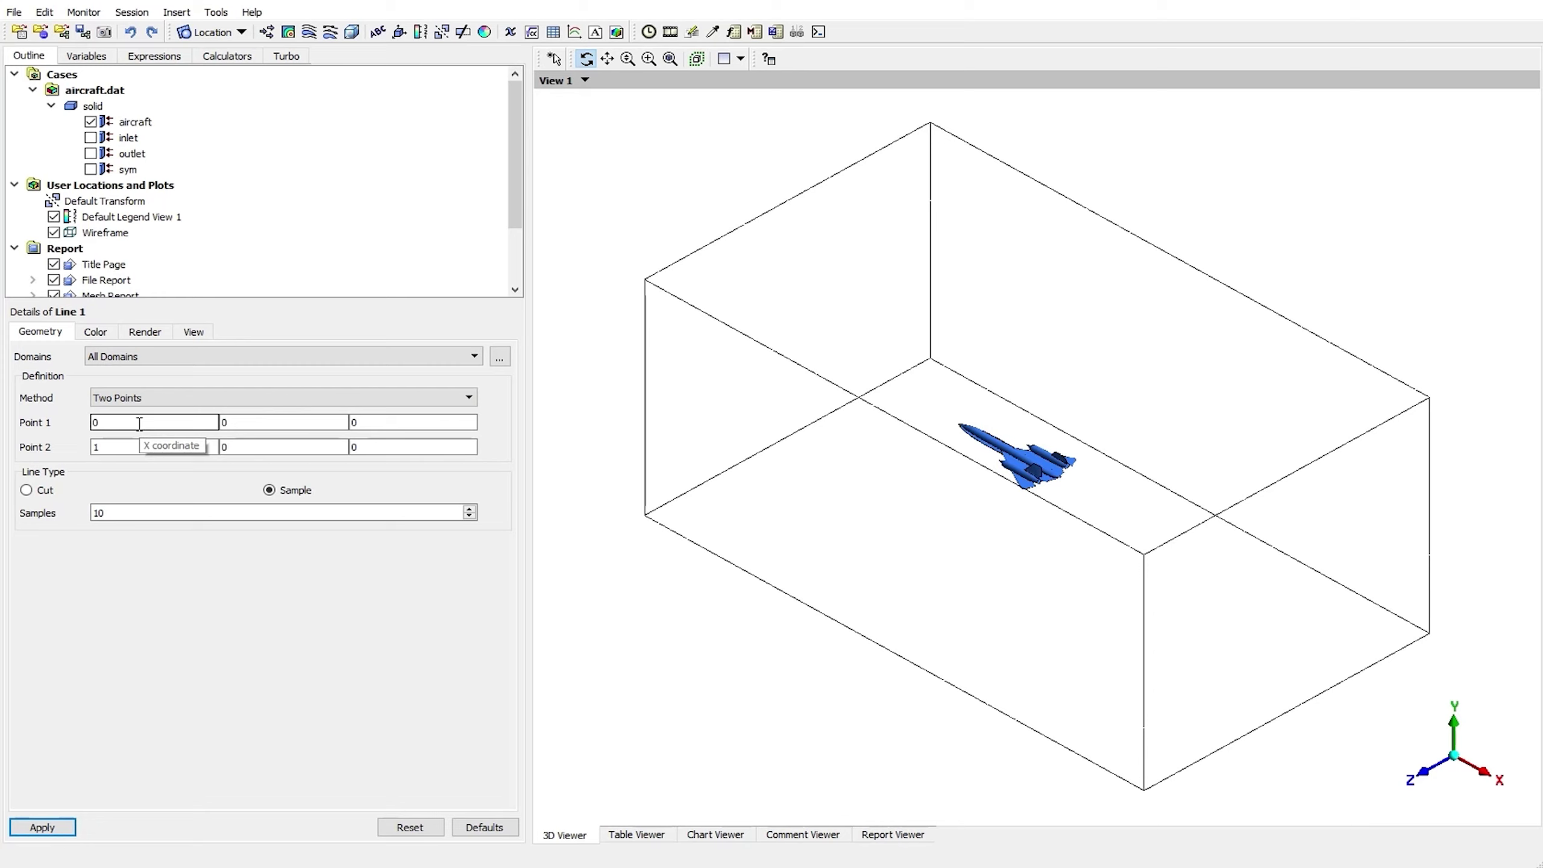
click(140, 424)
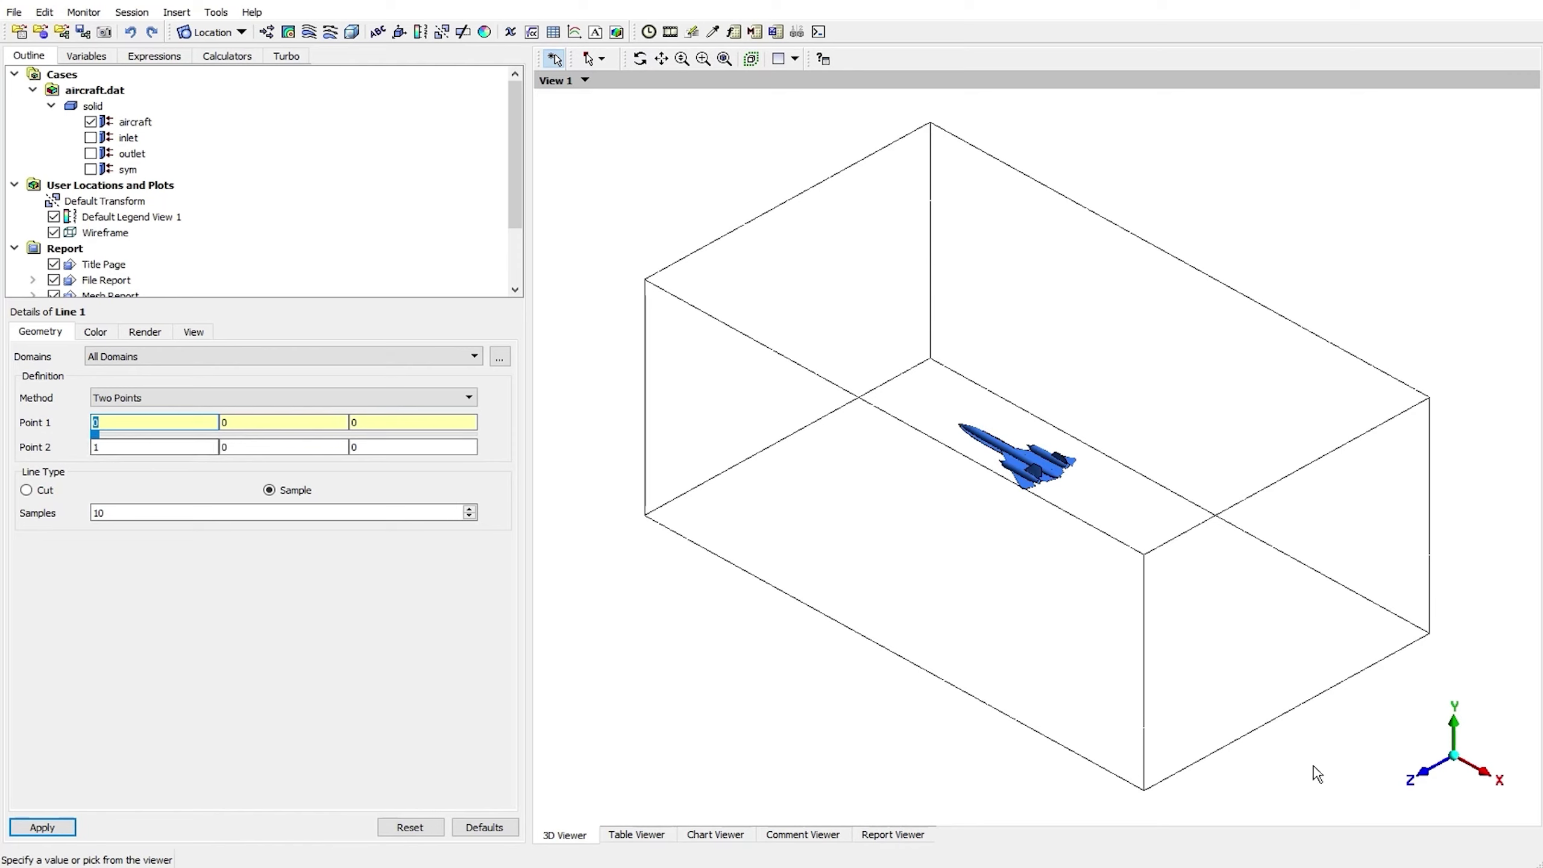
click(247, 421)
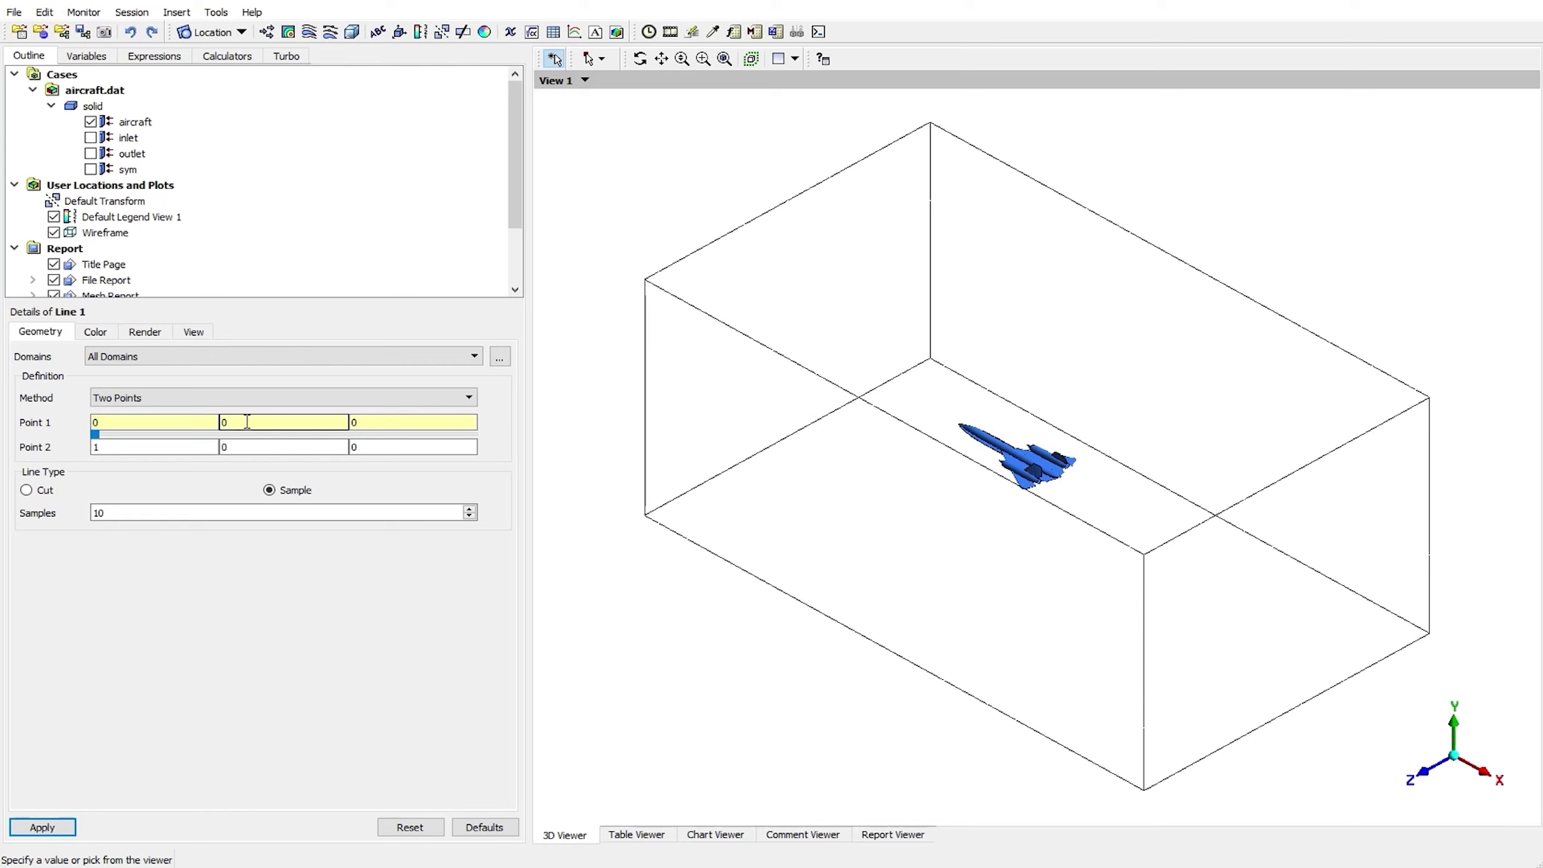
text(2)
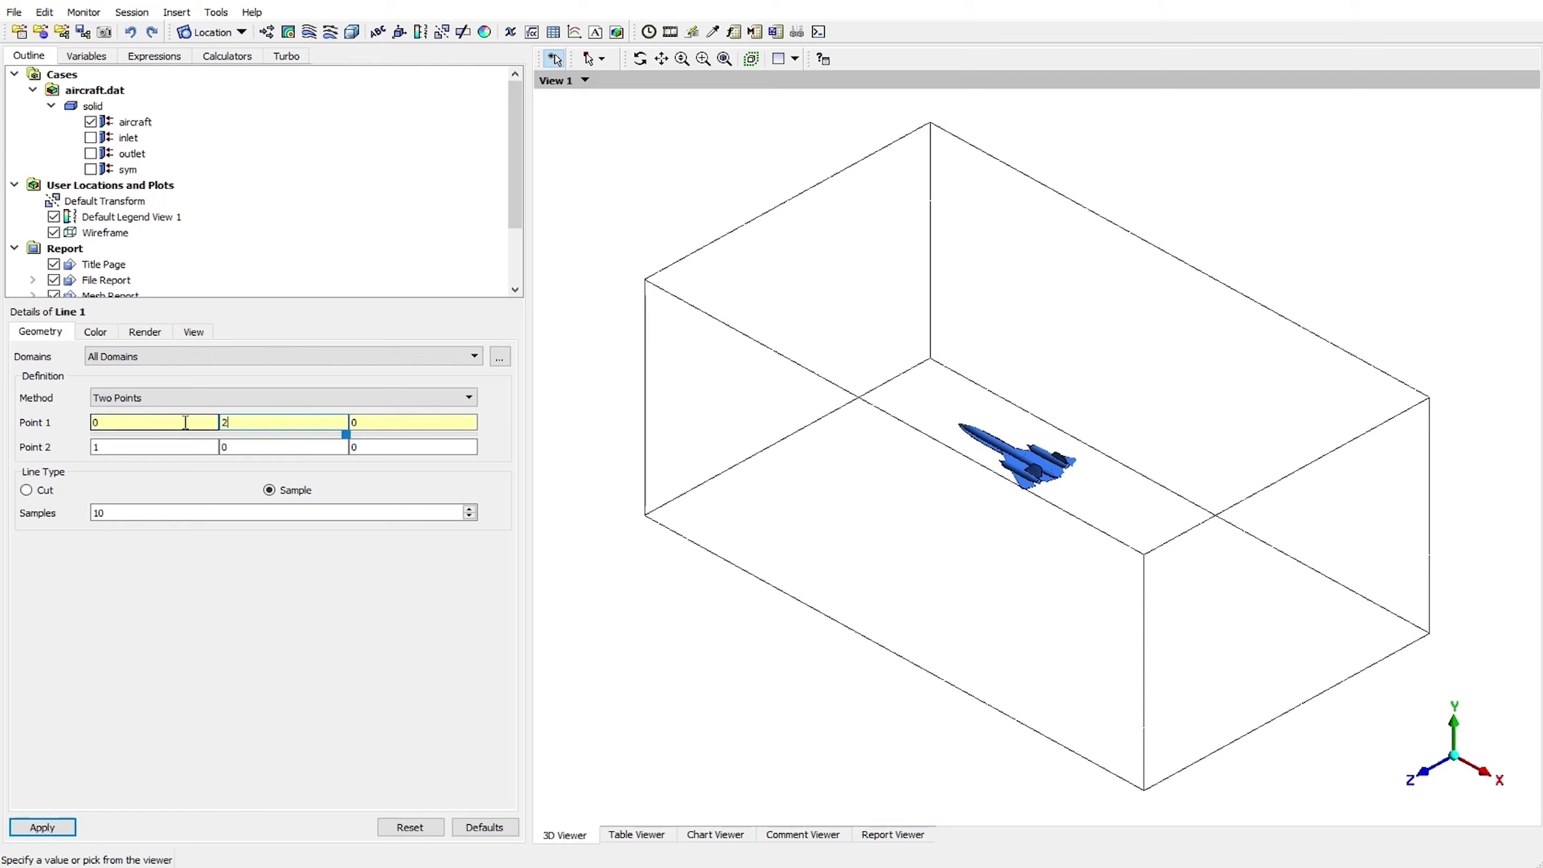
key(Tab)
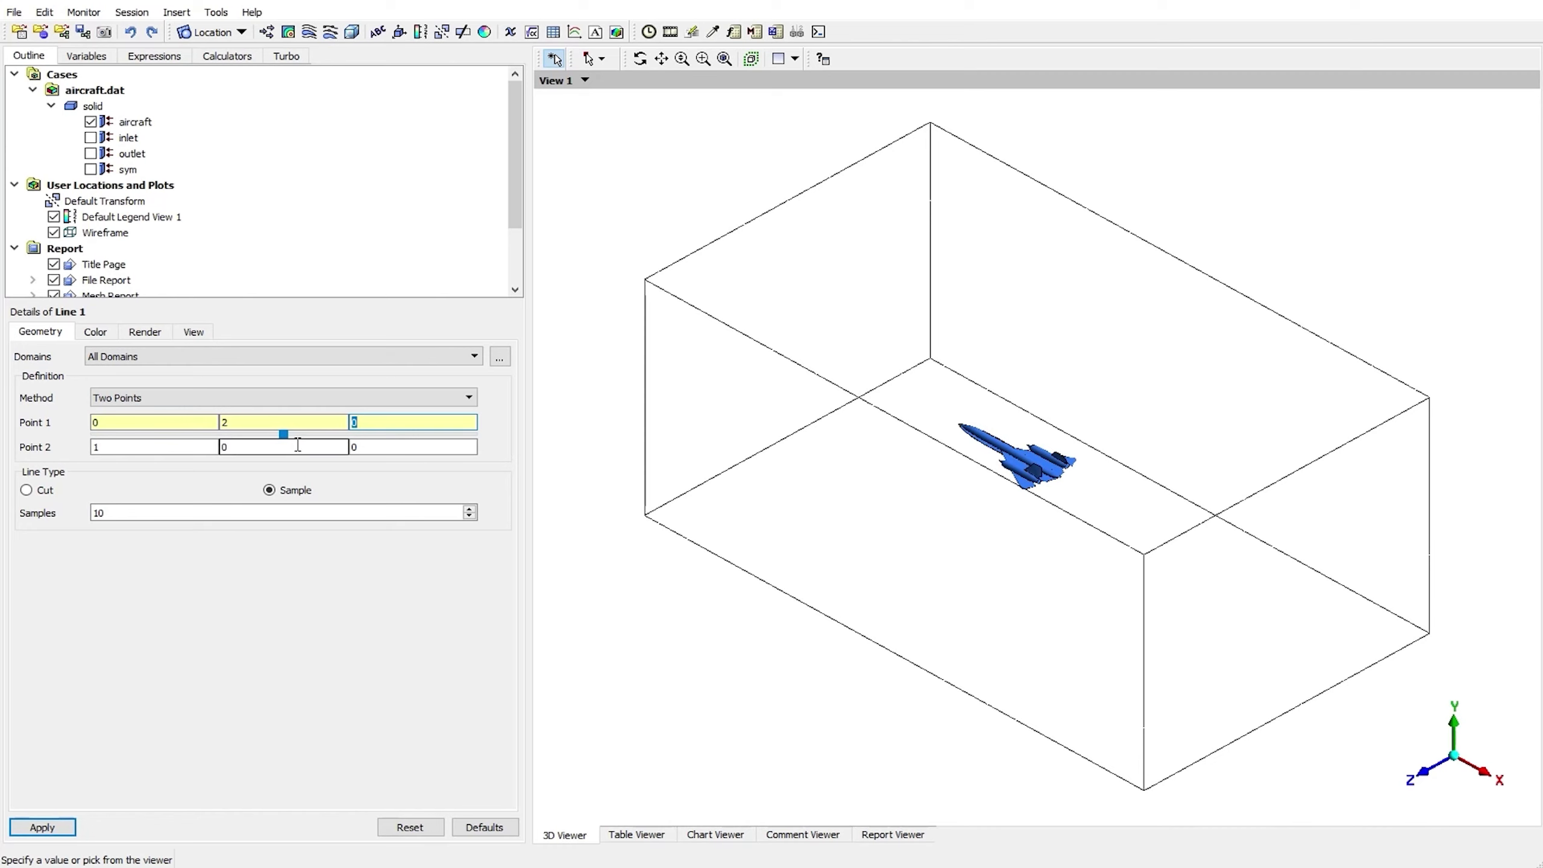
text(1)
key(Tab)
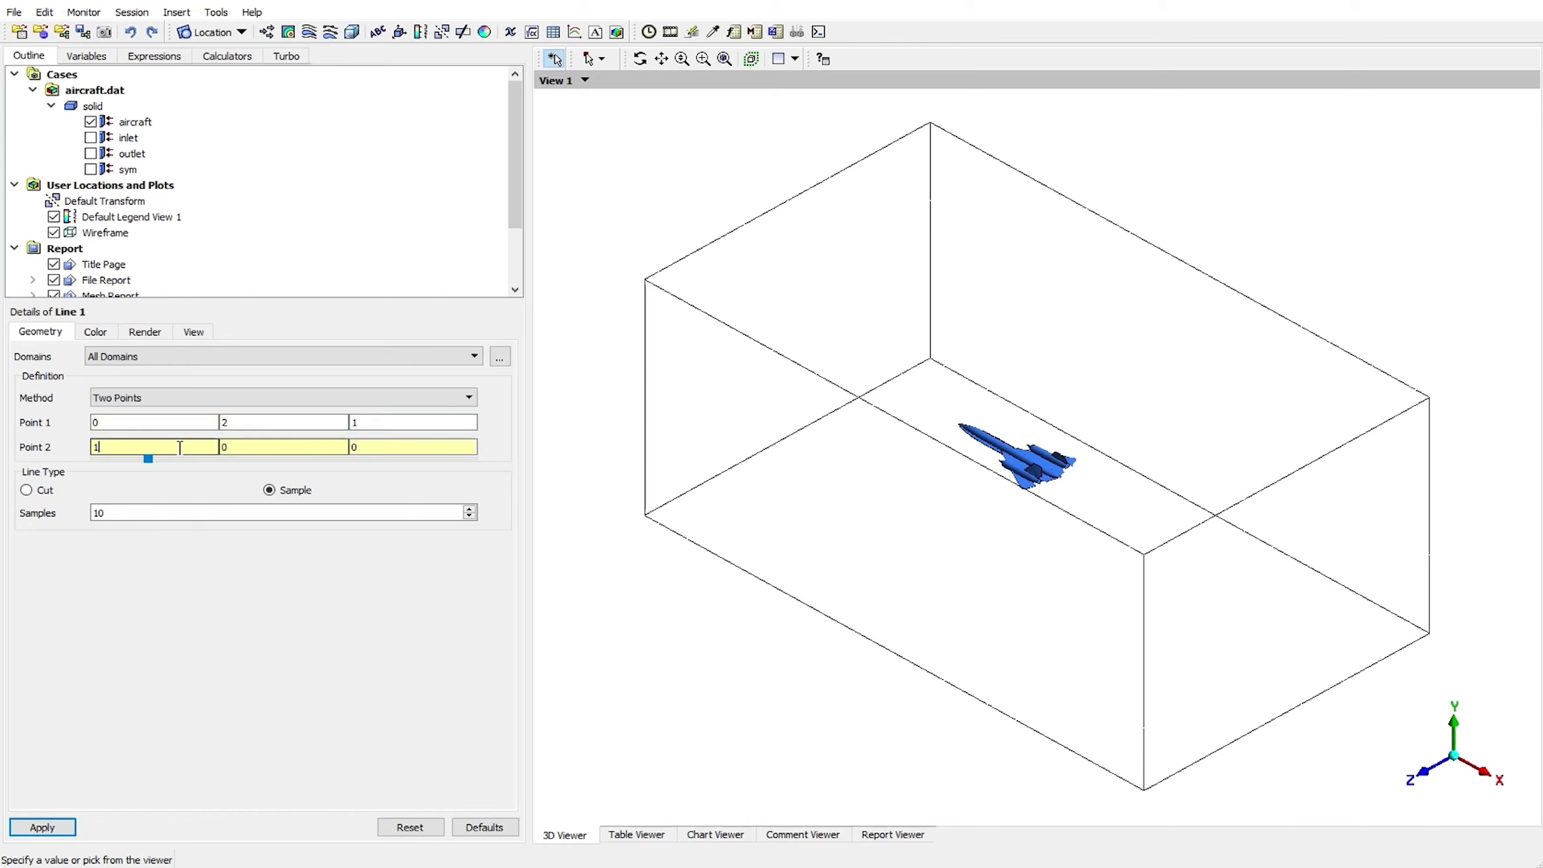
Set Line 1's second point to 7, 2, 1, keep 10 samples, and apply the line
drag(148, 458, 510, 465)
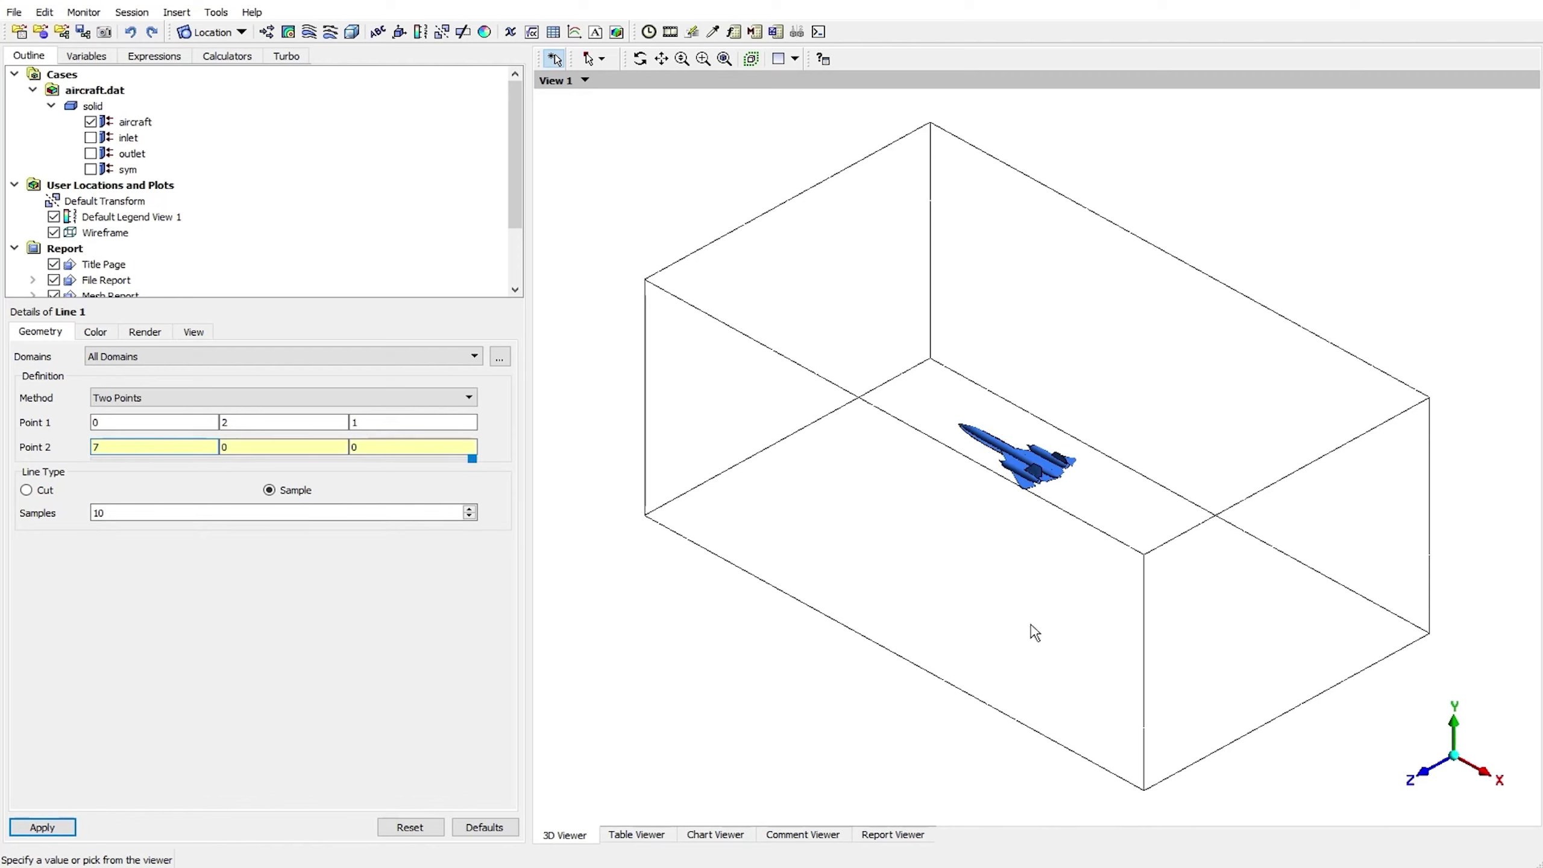
key(Tab)
text(2)
key(Tab)
text(1)
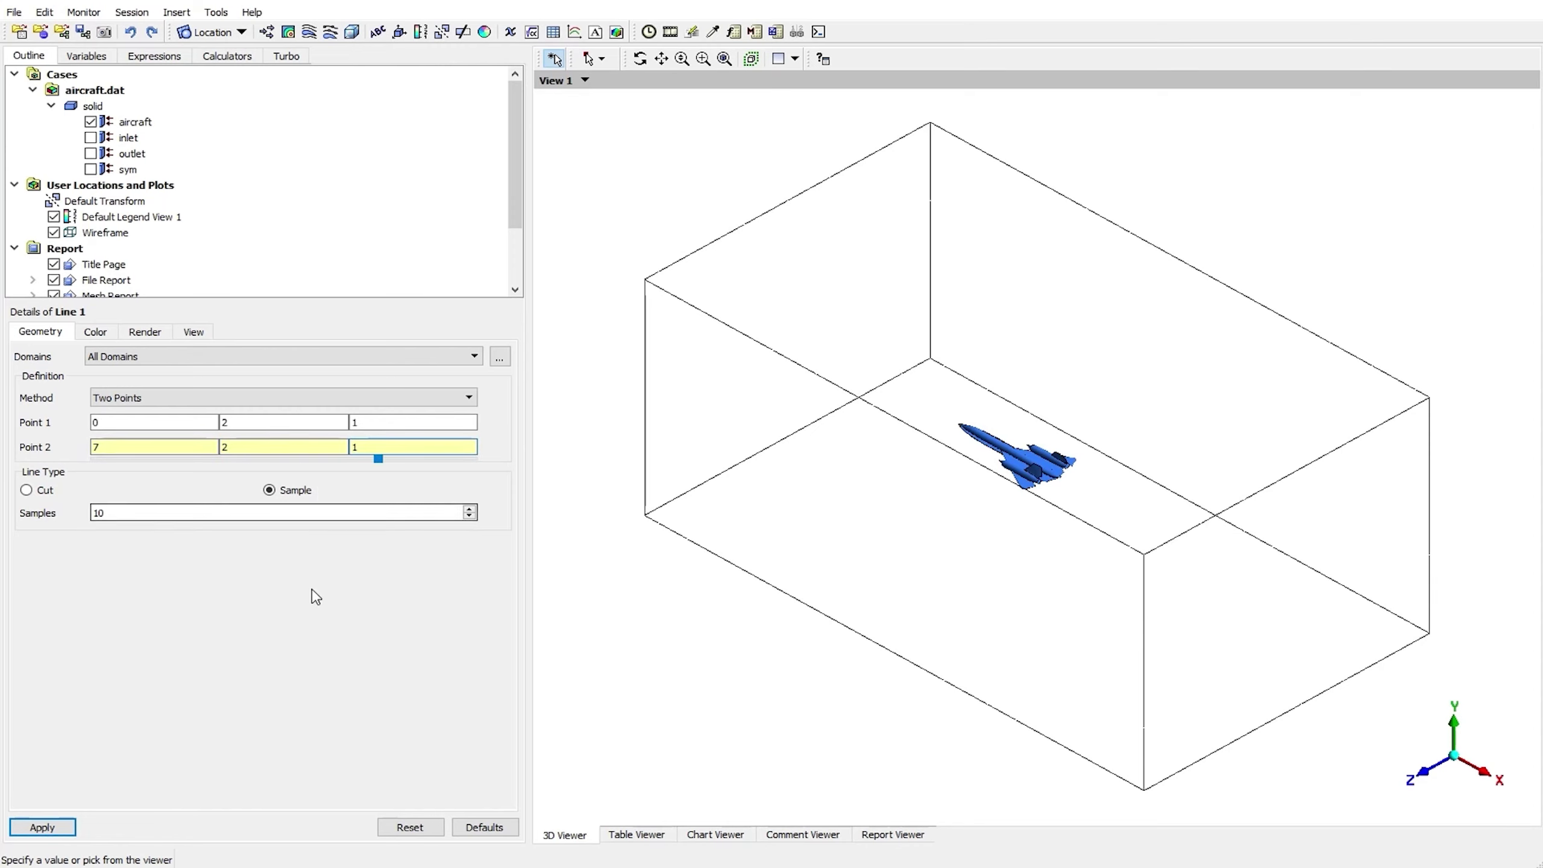
click(176, 515)
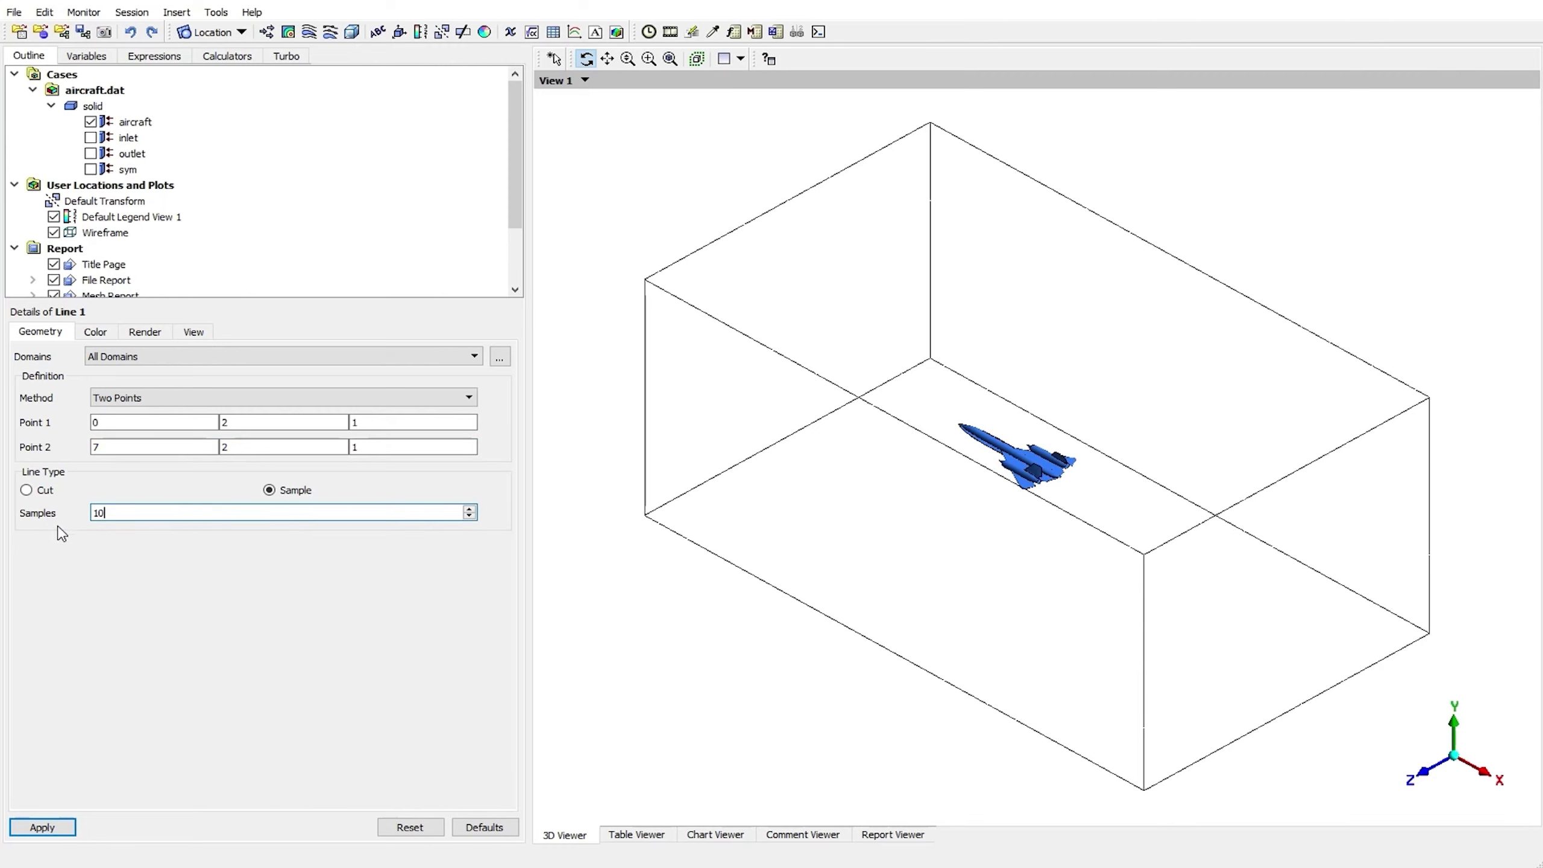
click(43, 827)
drag(1231, 639, 1154, 598)
Insert a second line named Line 2 and set its first point to 0, 2, -1
click(211, 31)
click(222, 104)
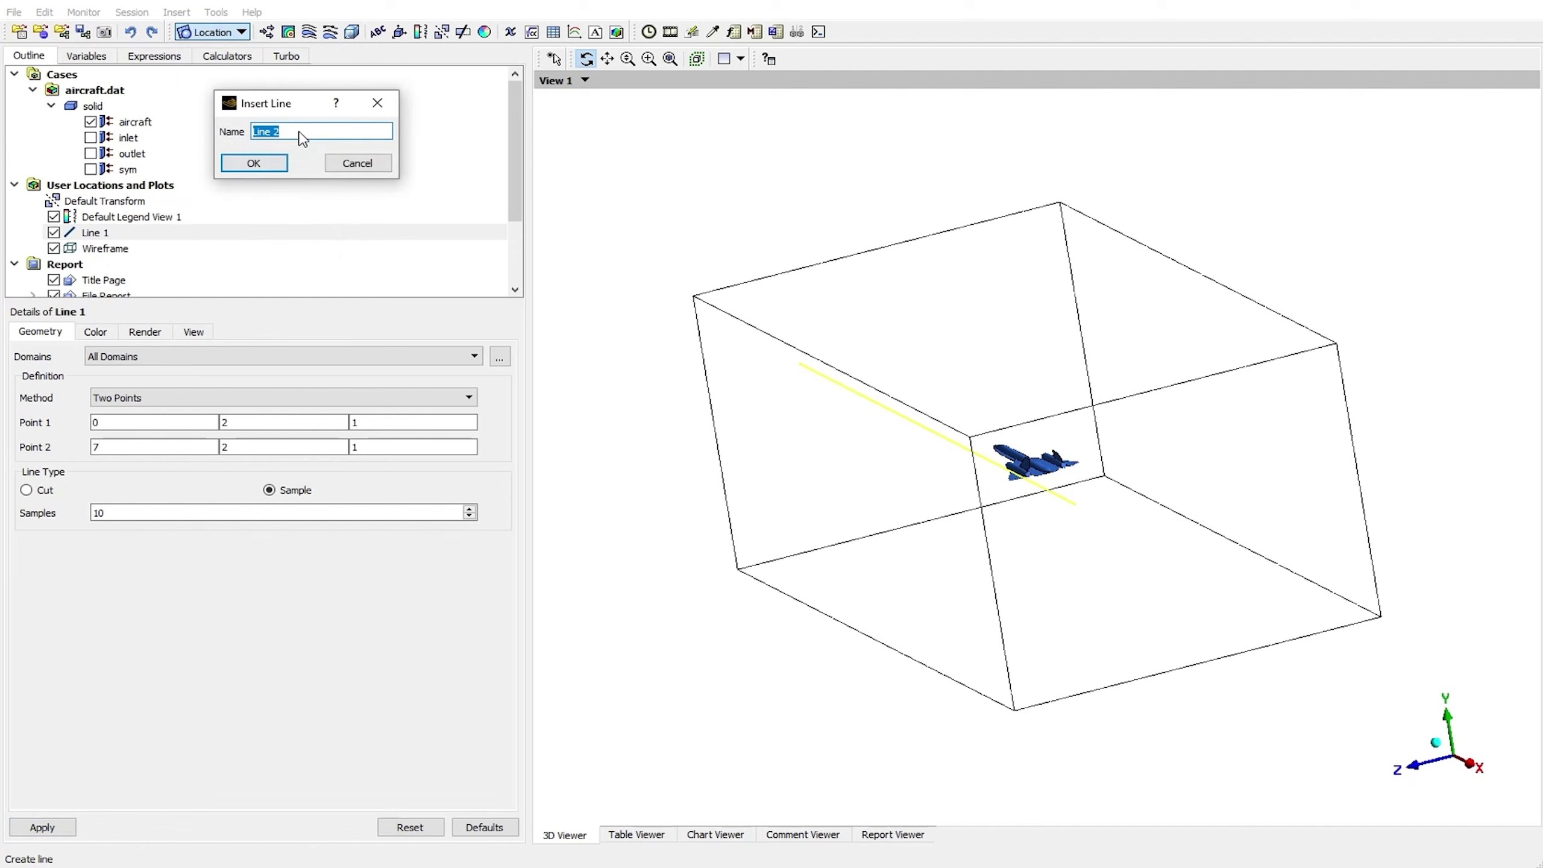
click(253, 164)
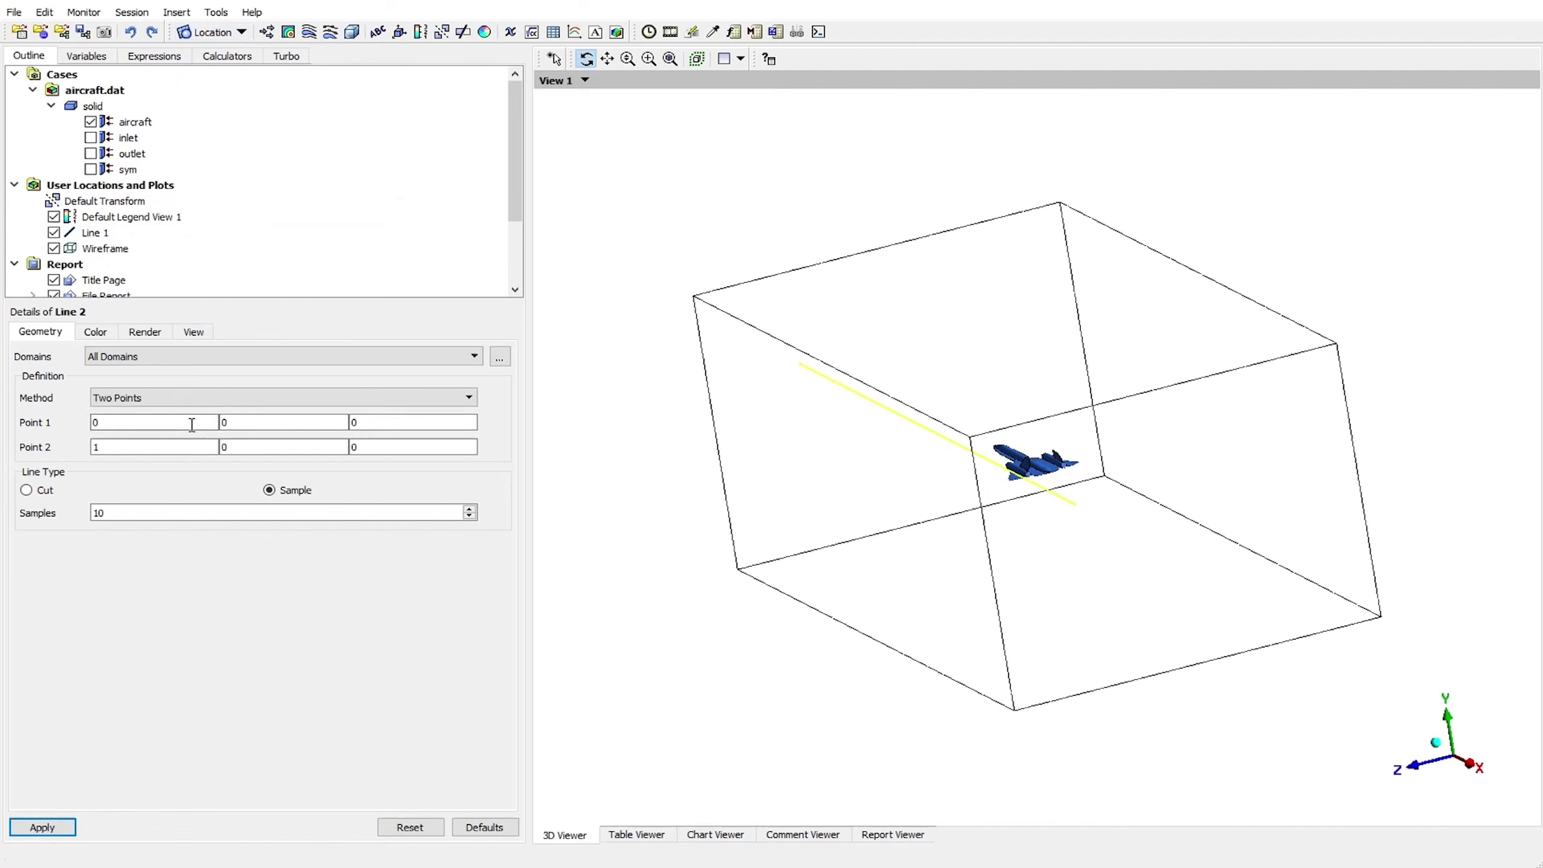
click(92, 423)
key(Tab)
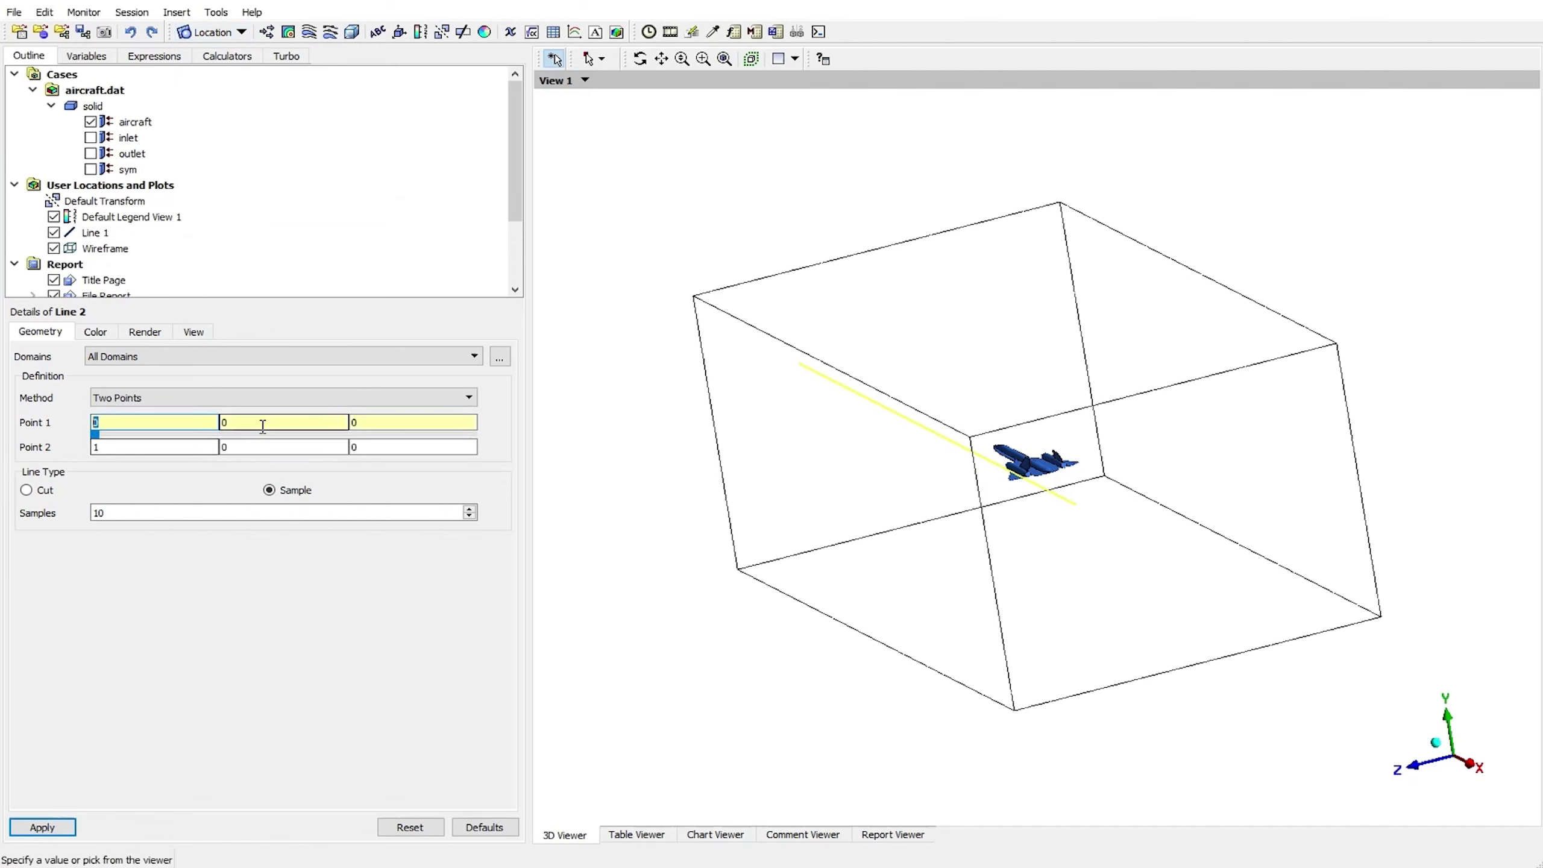
text(2)
key(Tab)
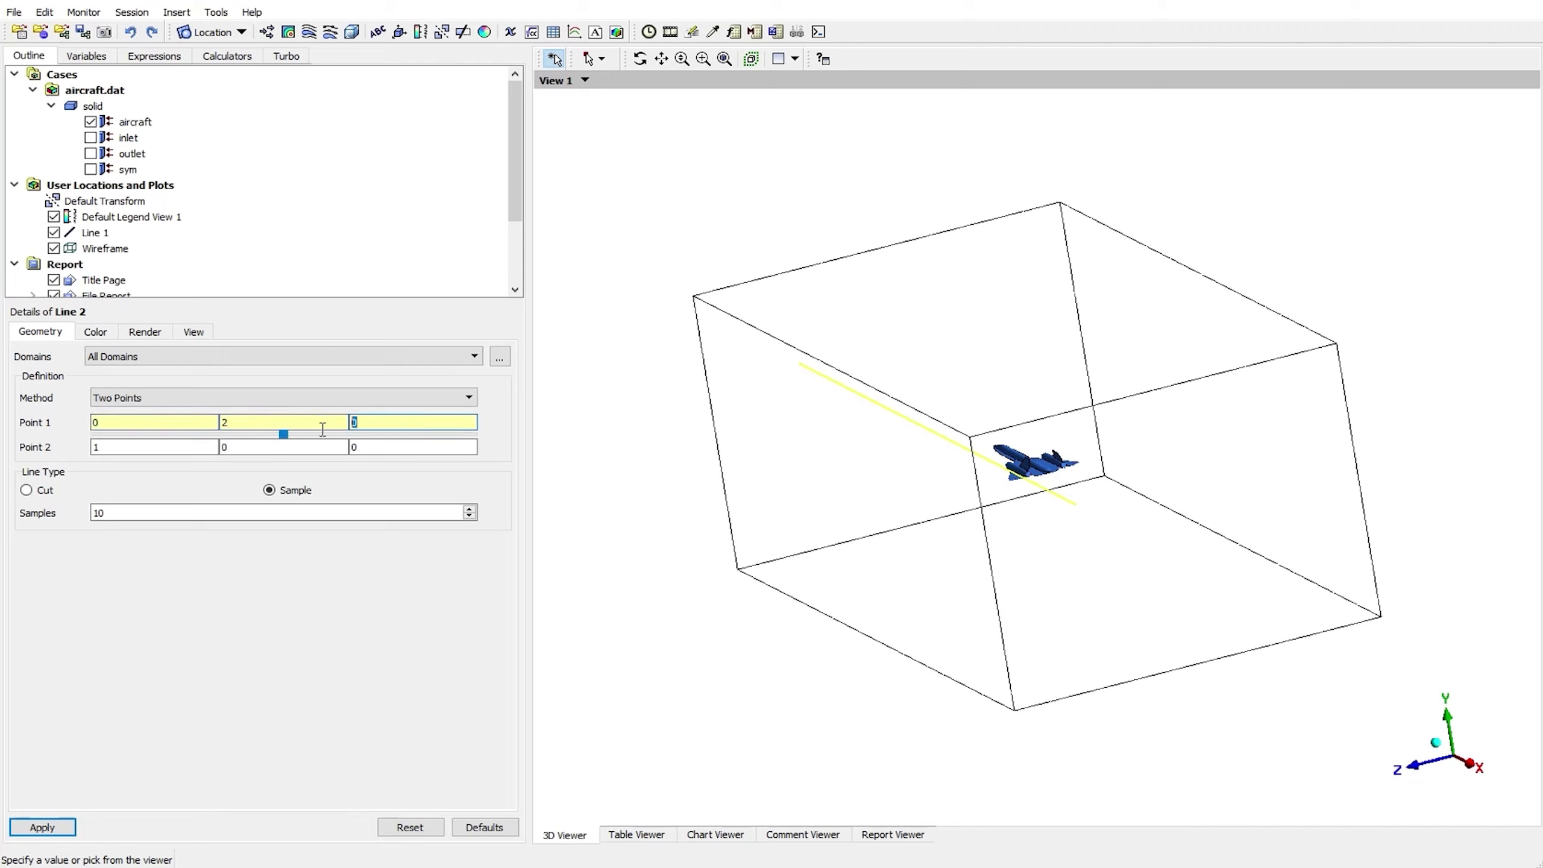
text(-1)
Set Line 2's second point to 7, 2, -1, apply it, and return the model to the isometric view
click(97, 447)
text(7)
key(Tab)
text(2)
key(Tab)
text(-1)
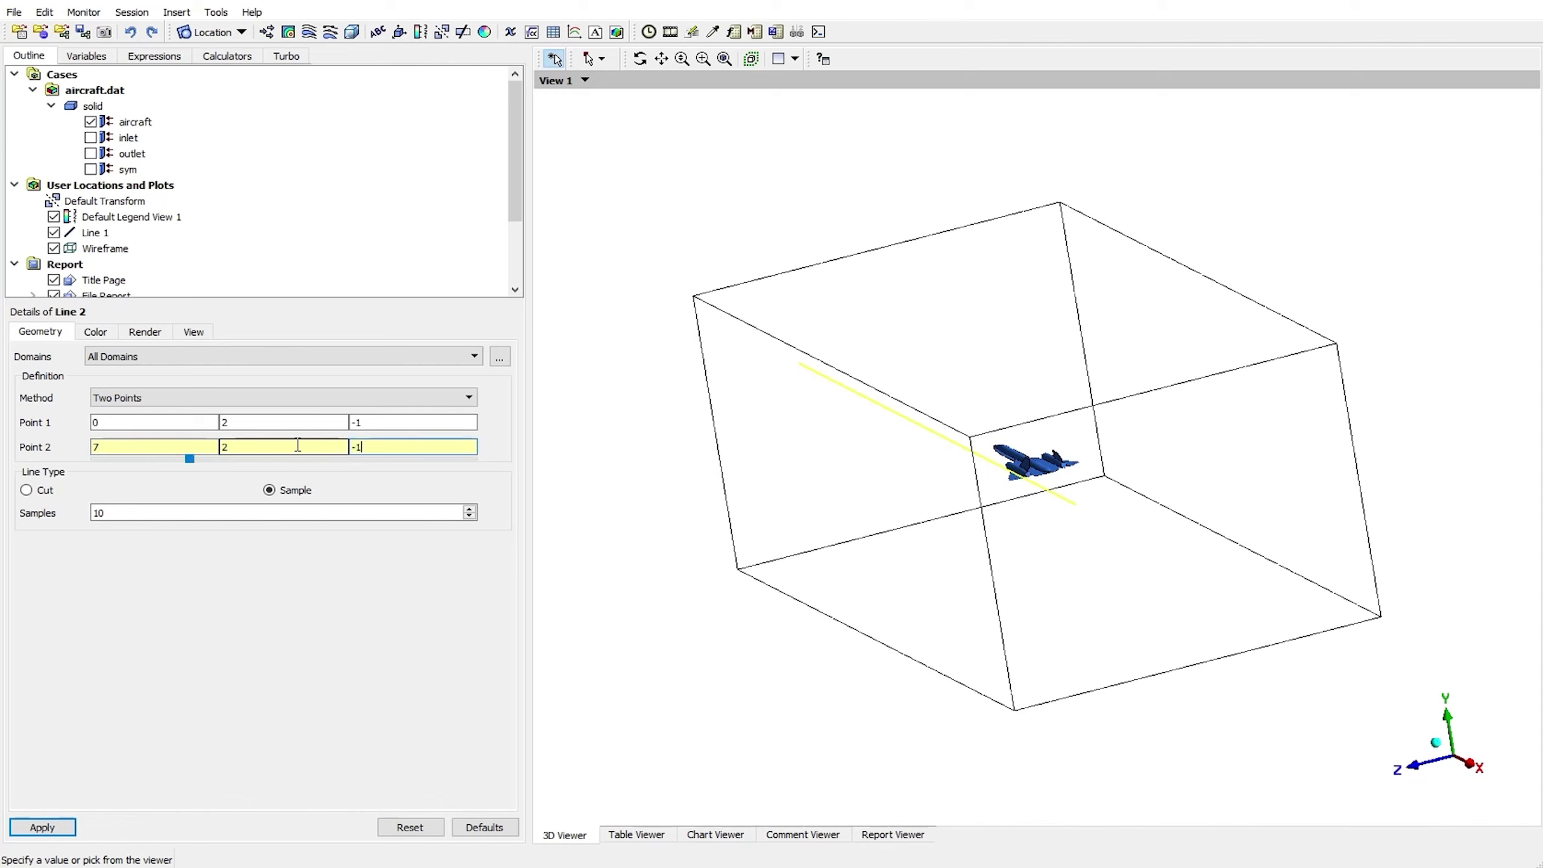
key(Tab)
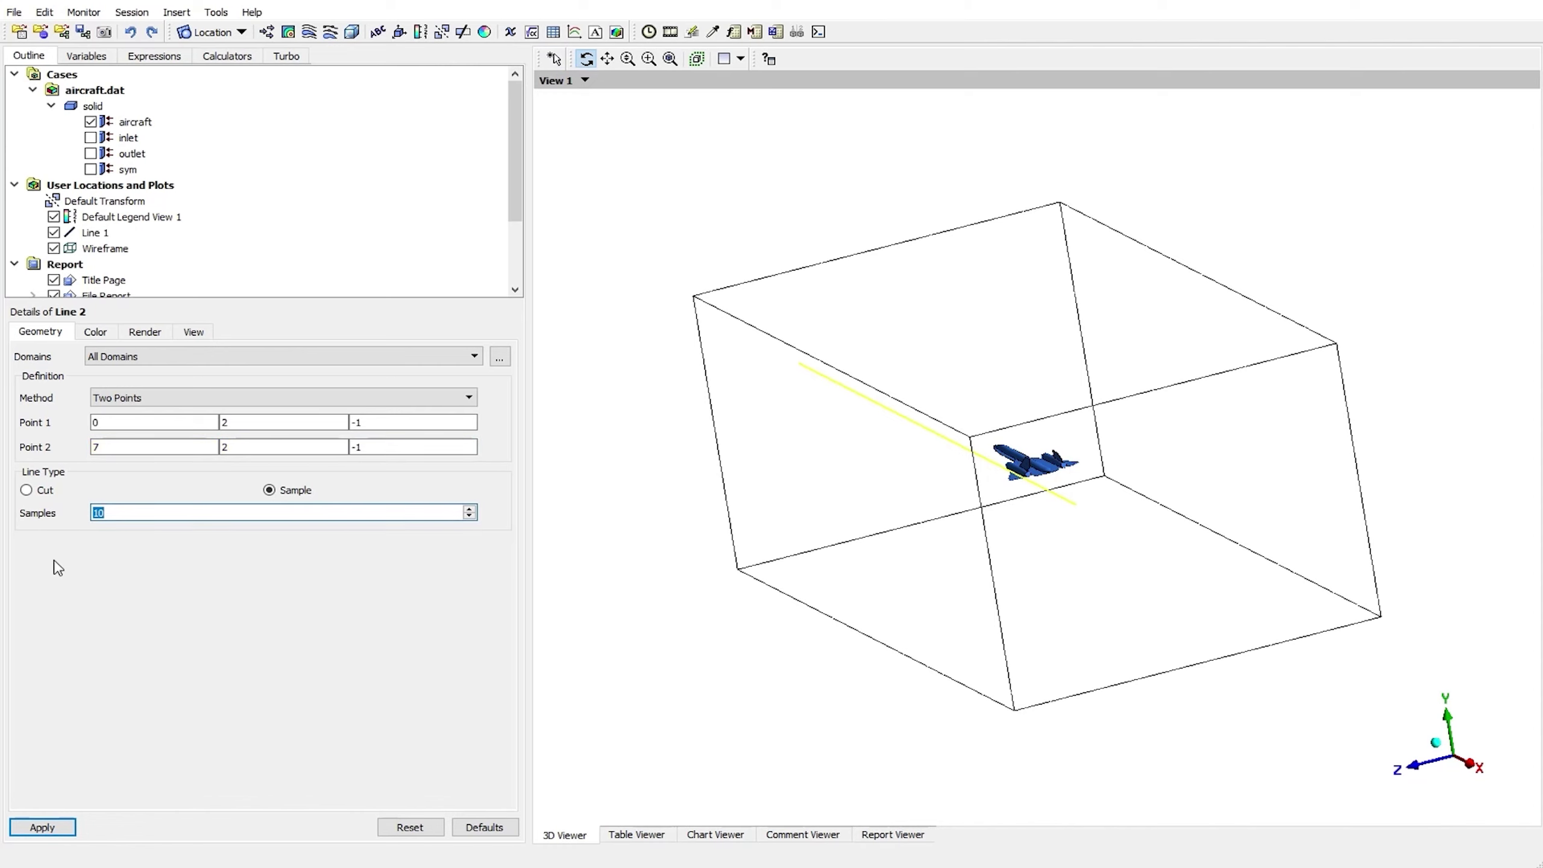
click(43, 827)
mouse_move(1209, 523)
mouse_down()
mouse_move(1174, 493)
mouse_move(1215, 522)
mouse_up()
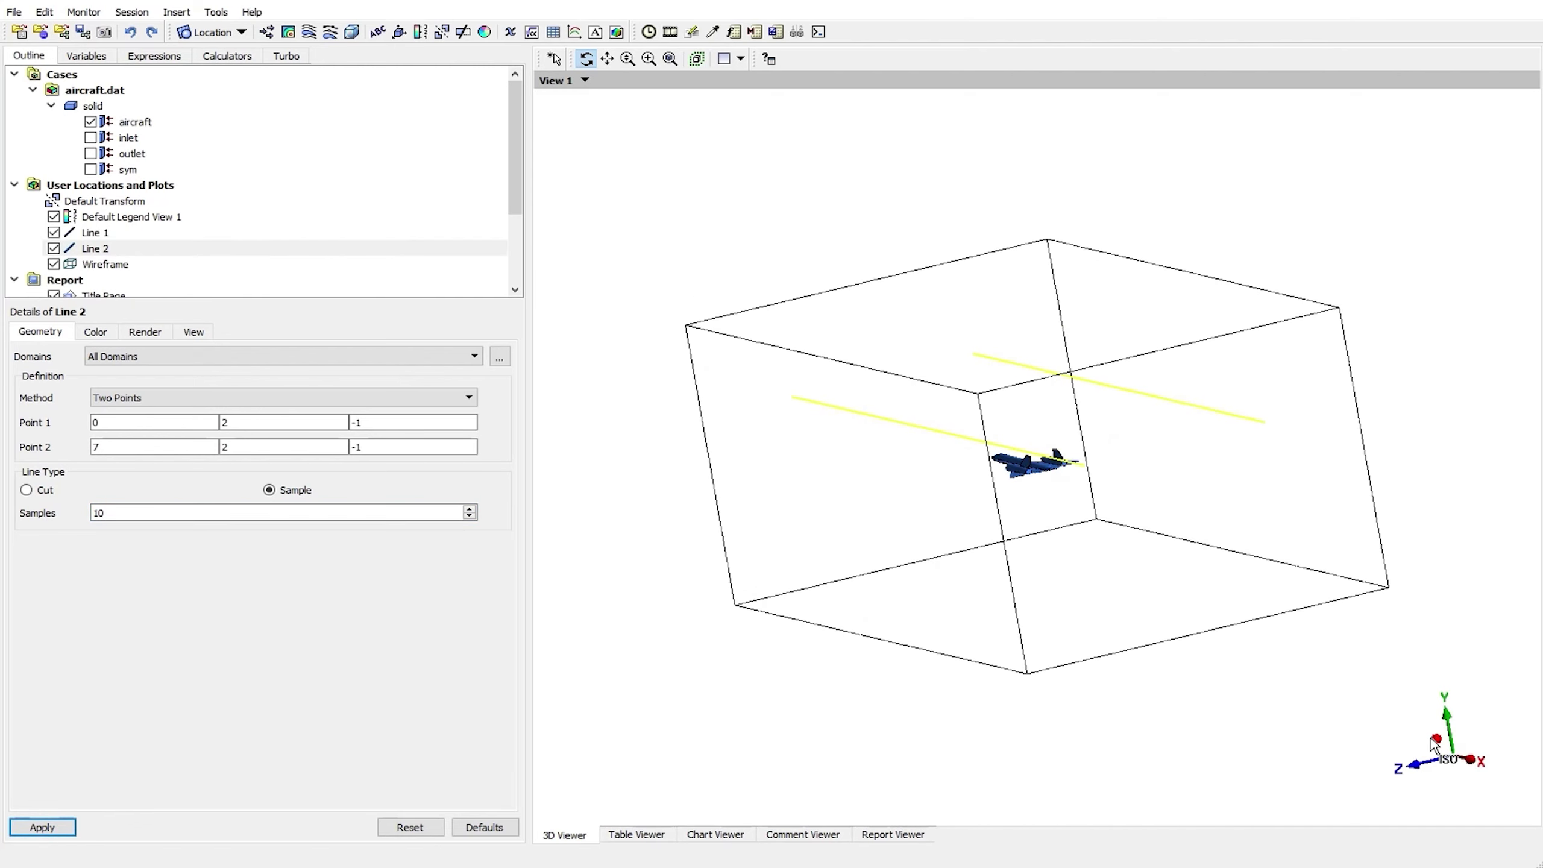
click(1394, 723)
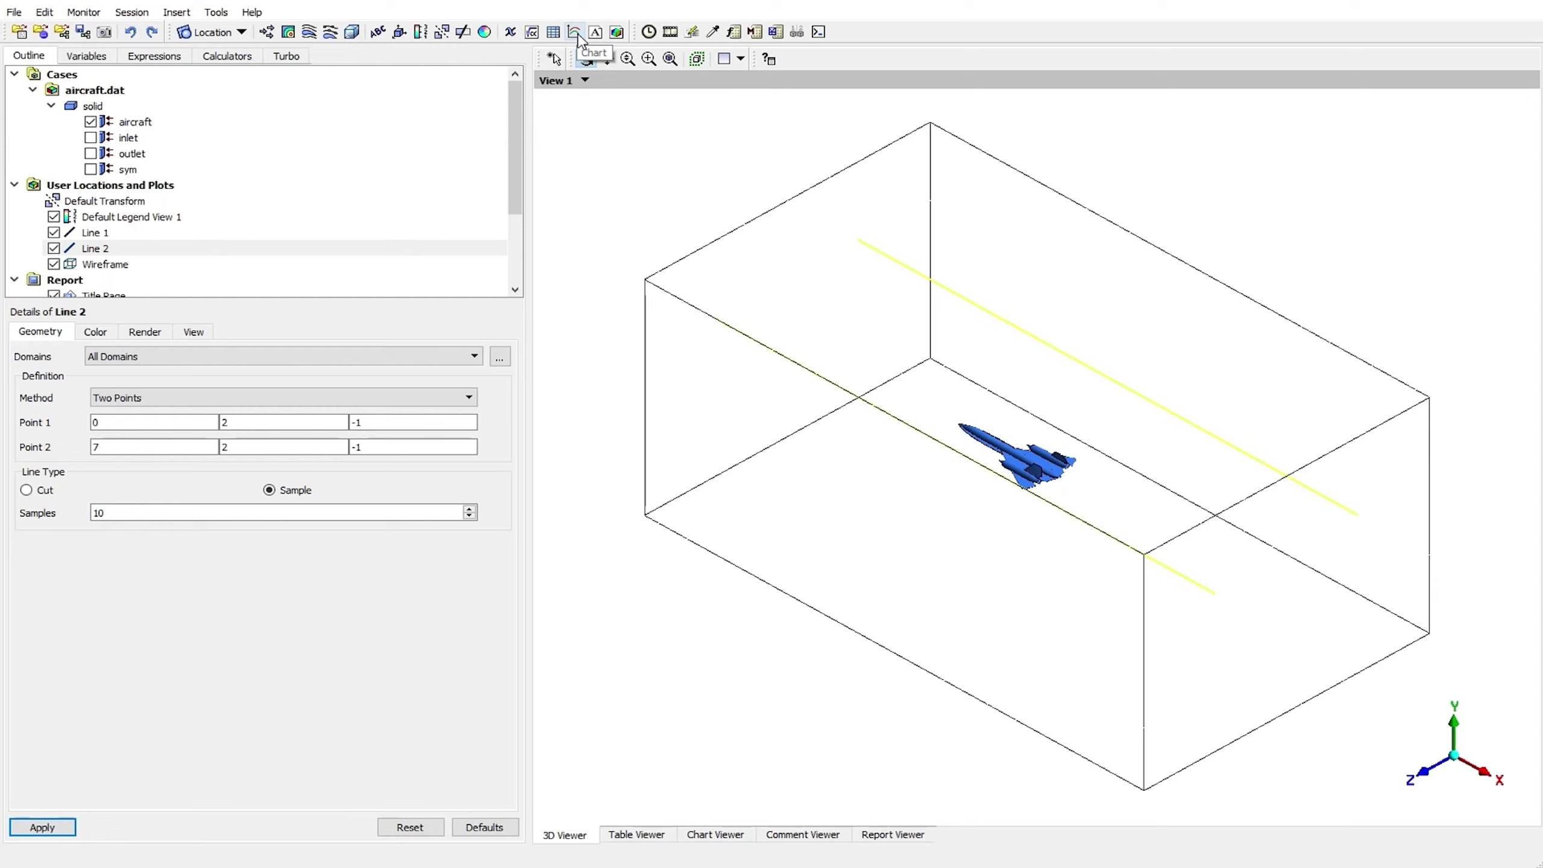
Insert a new chart named Chart 1
click(574, 31)
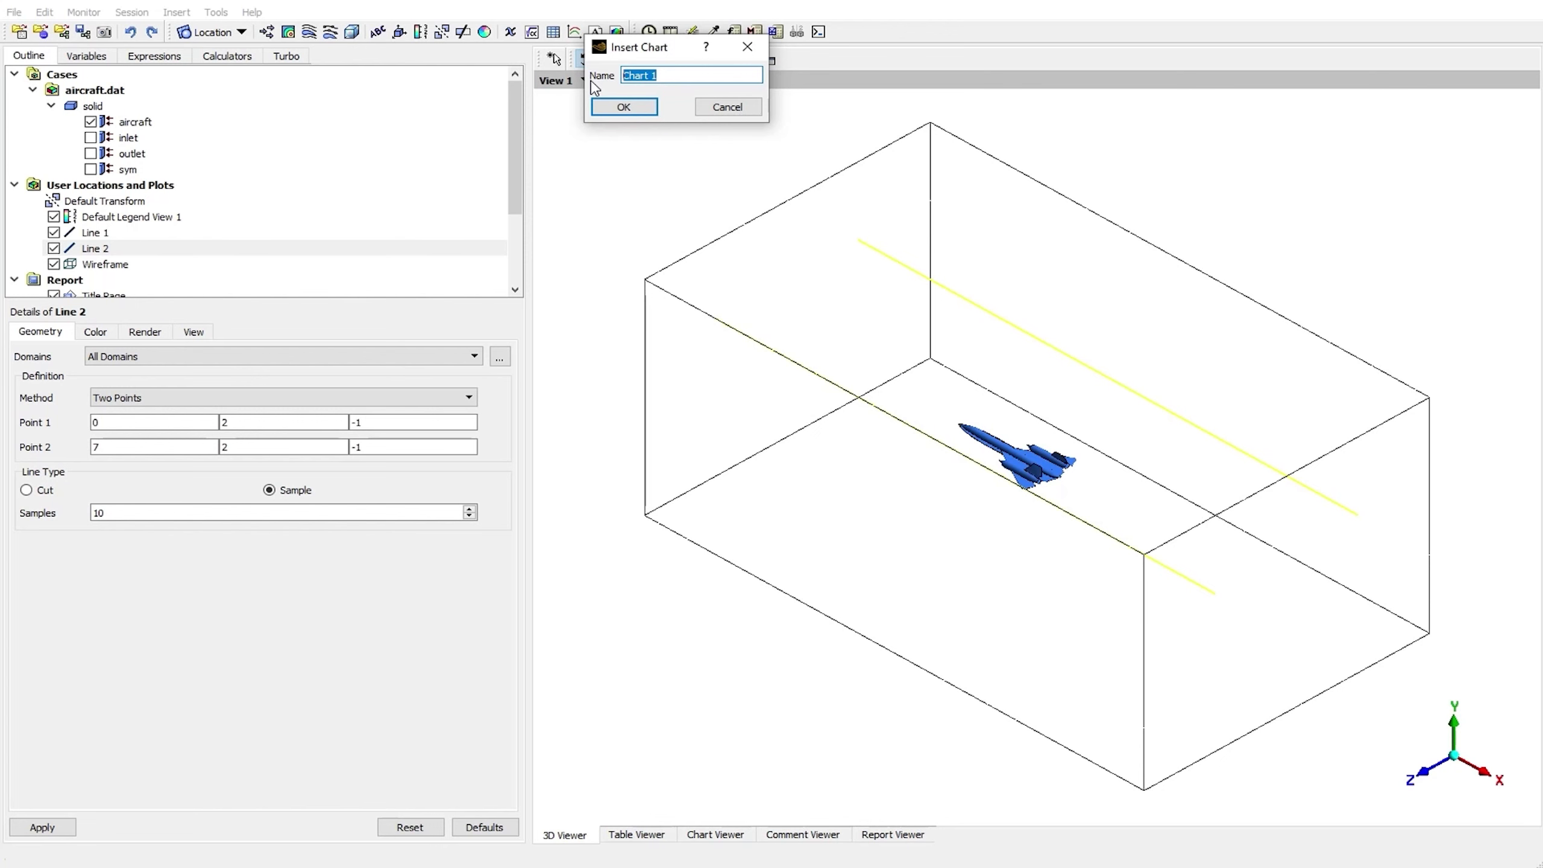
click(606, 110)
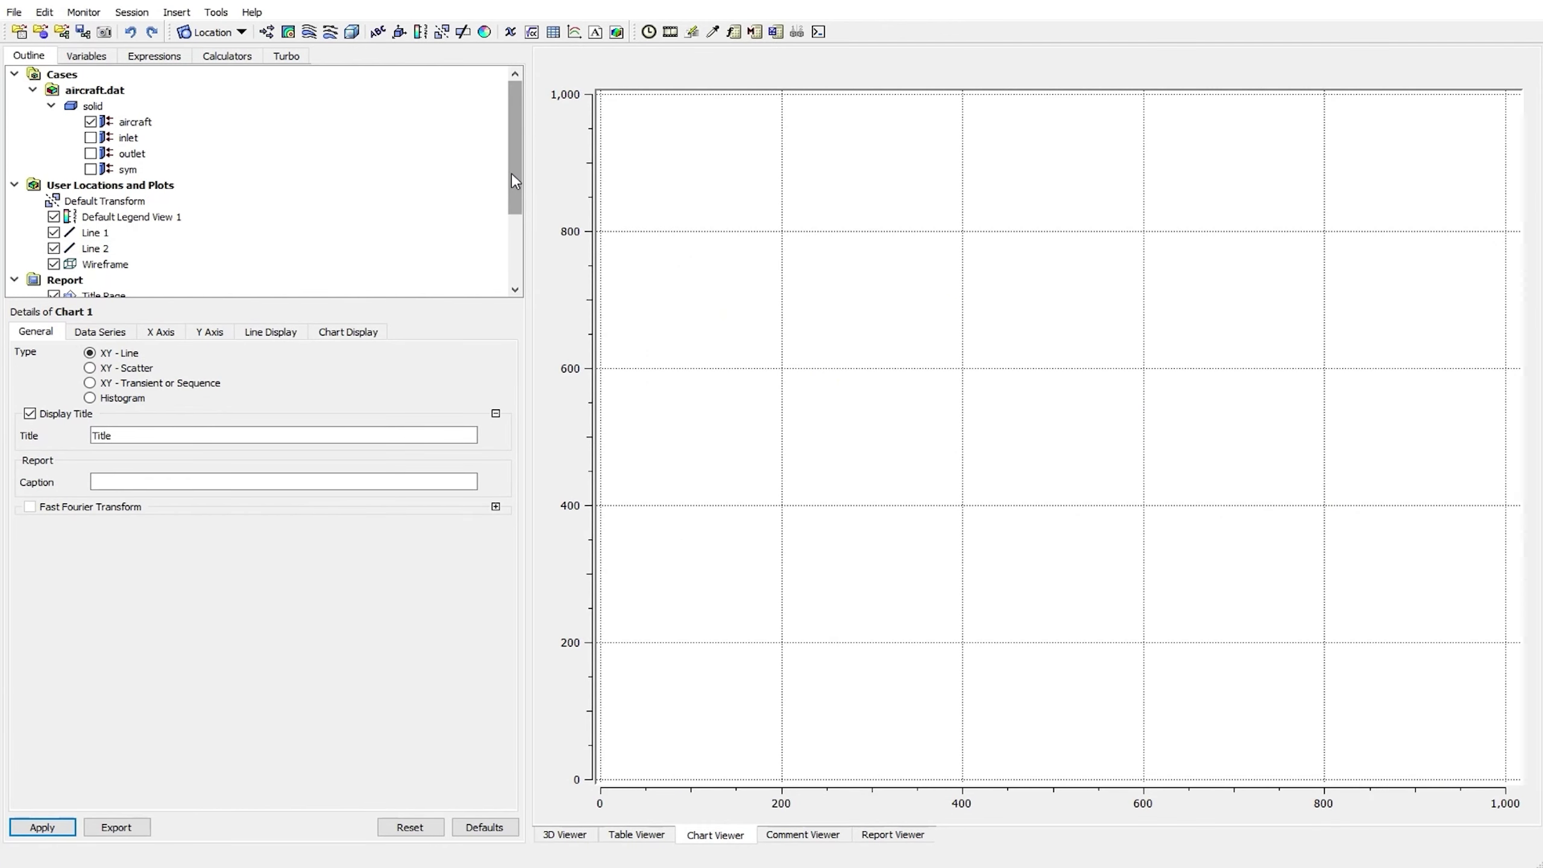
scroll(511, 172, down, 3)
scroll(473, 169, up, 3)
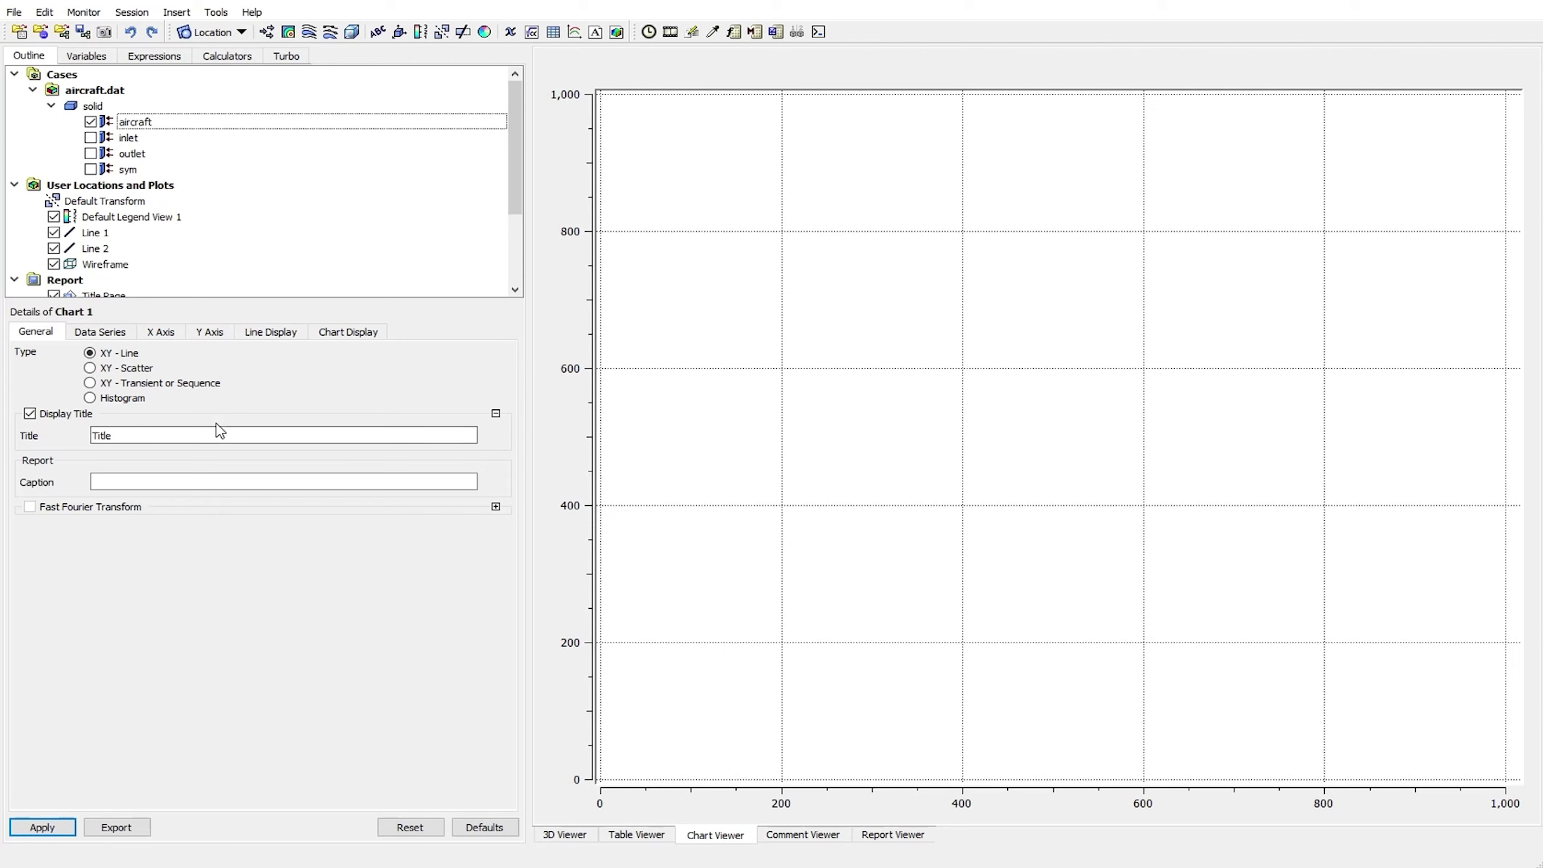
Title the chart "SR71 pressure" and apply it without a data series location
click(161, 435)
drag(158, 438, 3, 439)
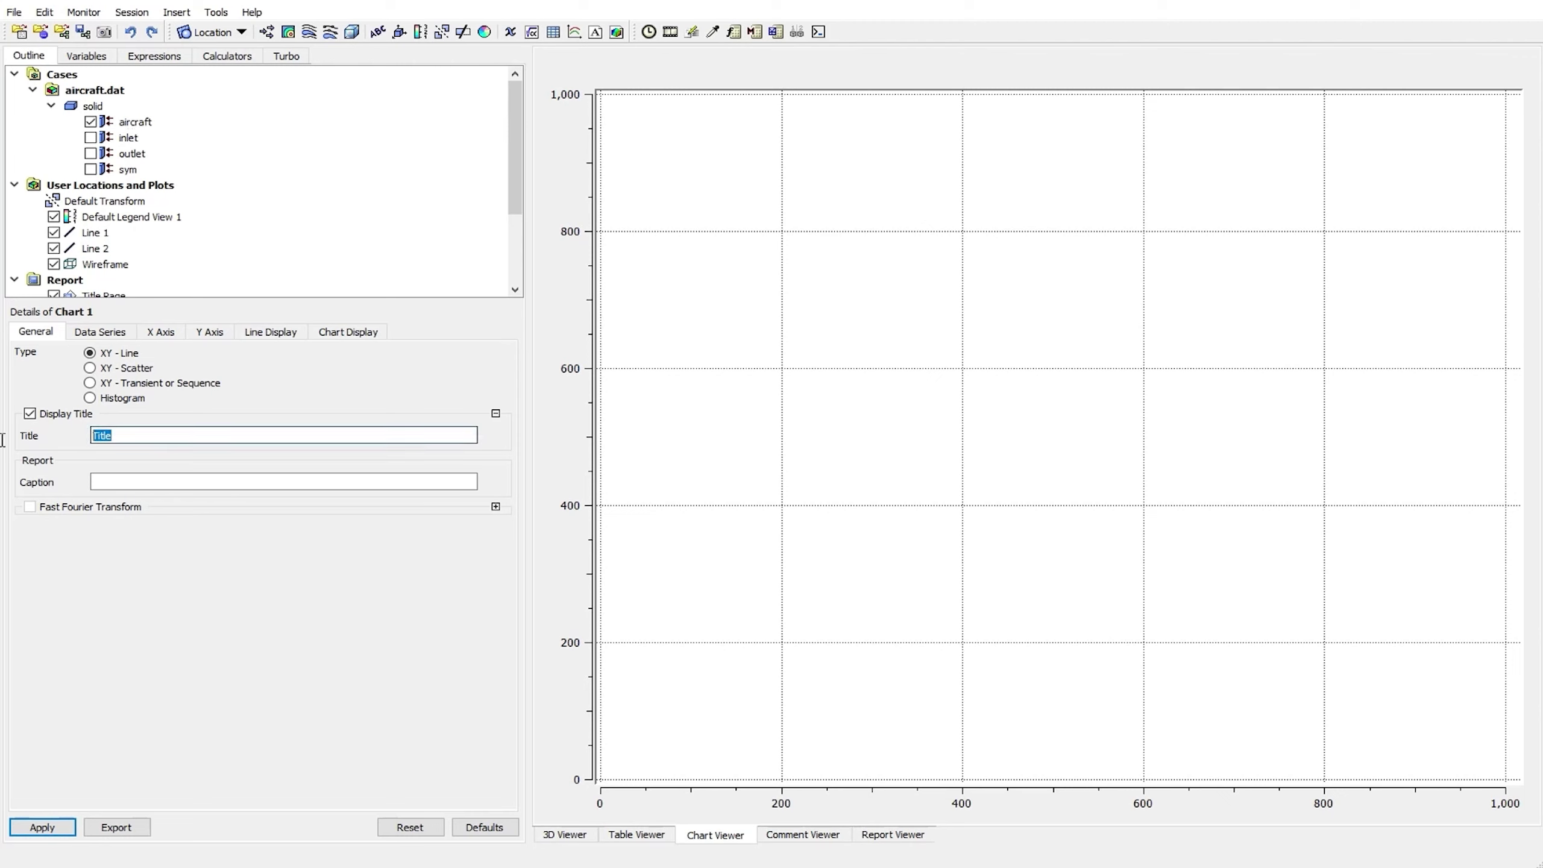
text(SR71)
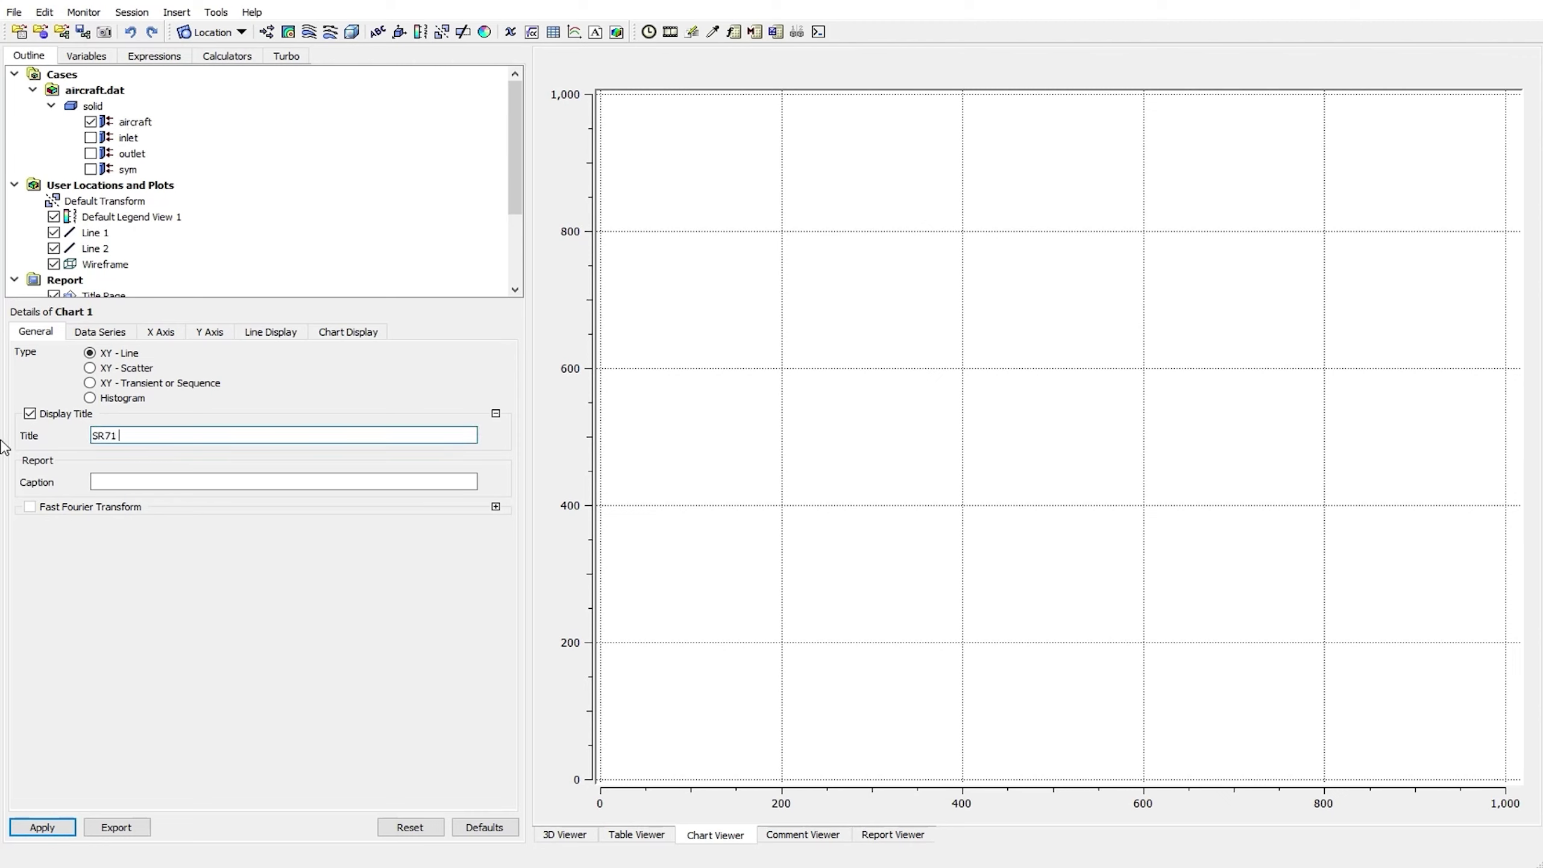
text( pressure)
click(42, 827)
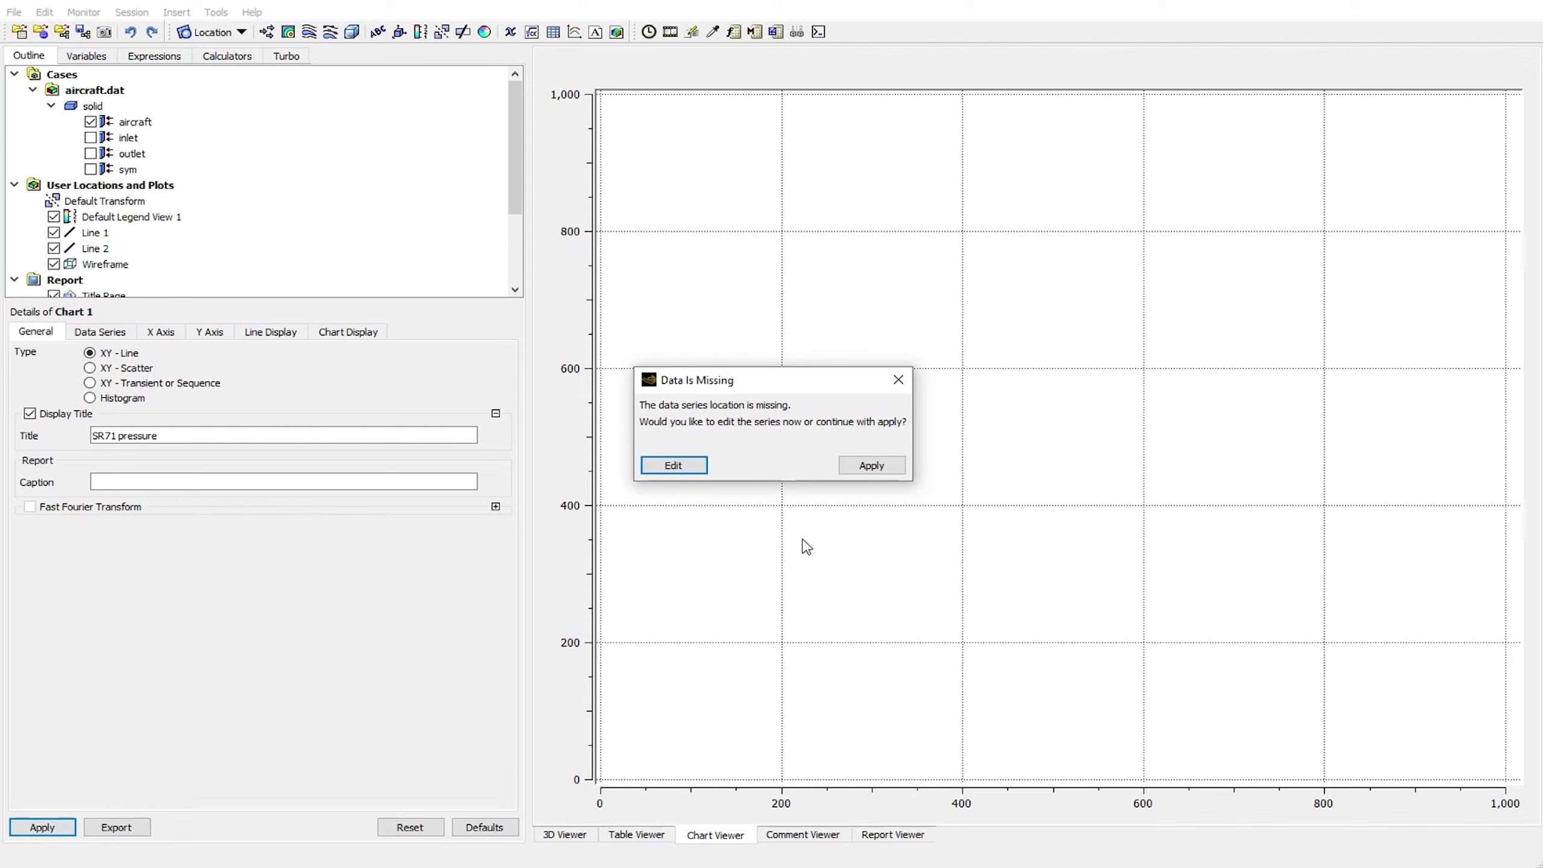
click(873, 466)
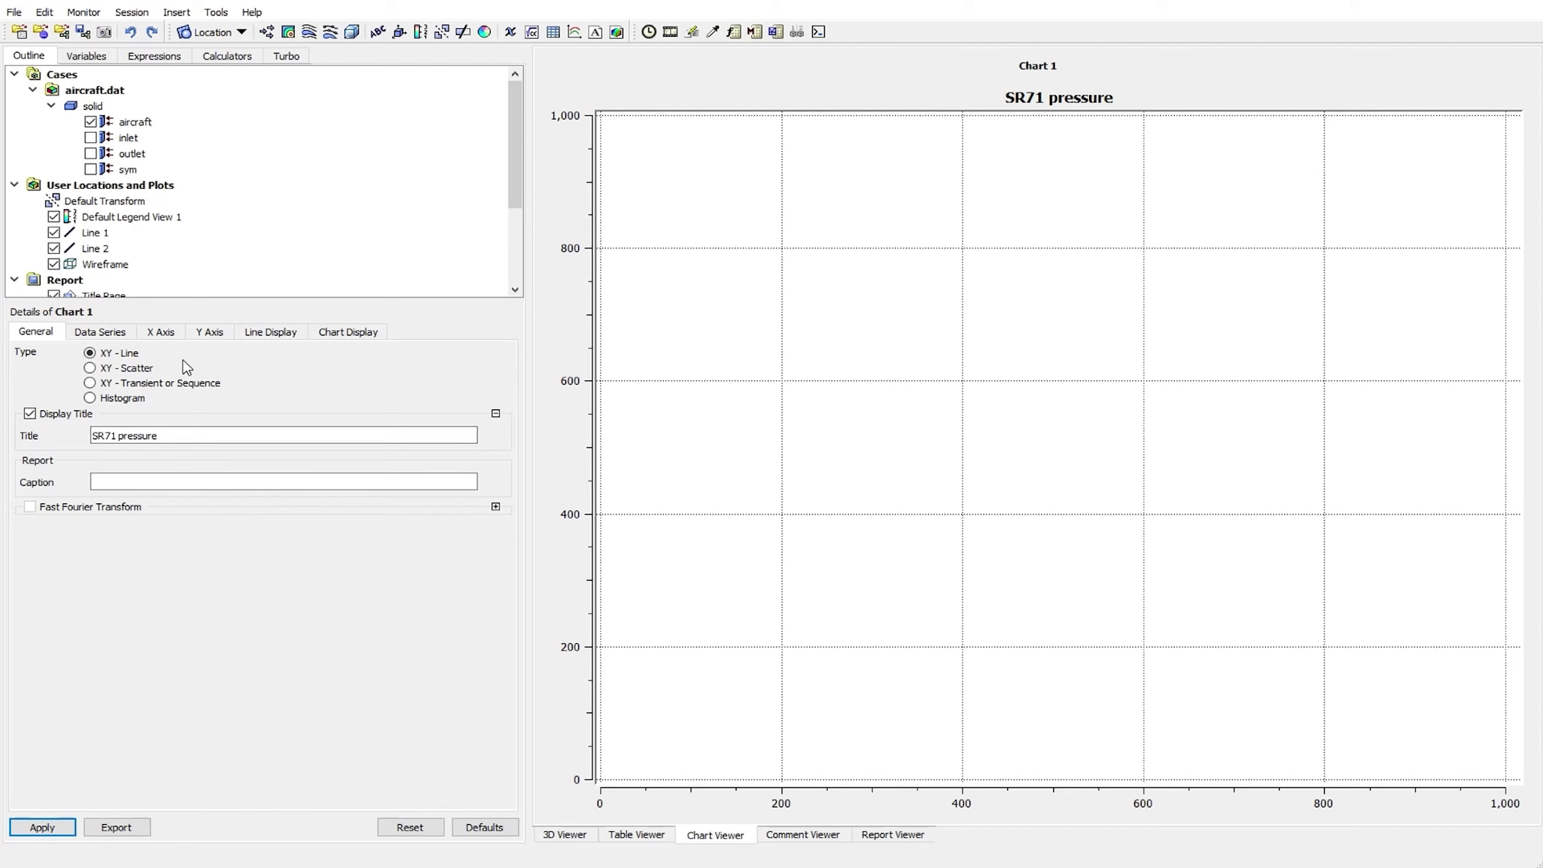
Rename the chart's first data series line1-pressure and set its location to Line 1
click(99, 332)
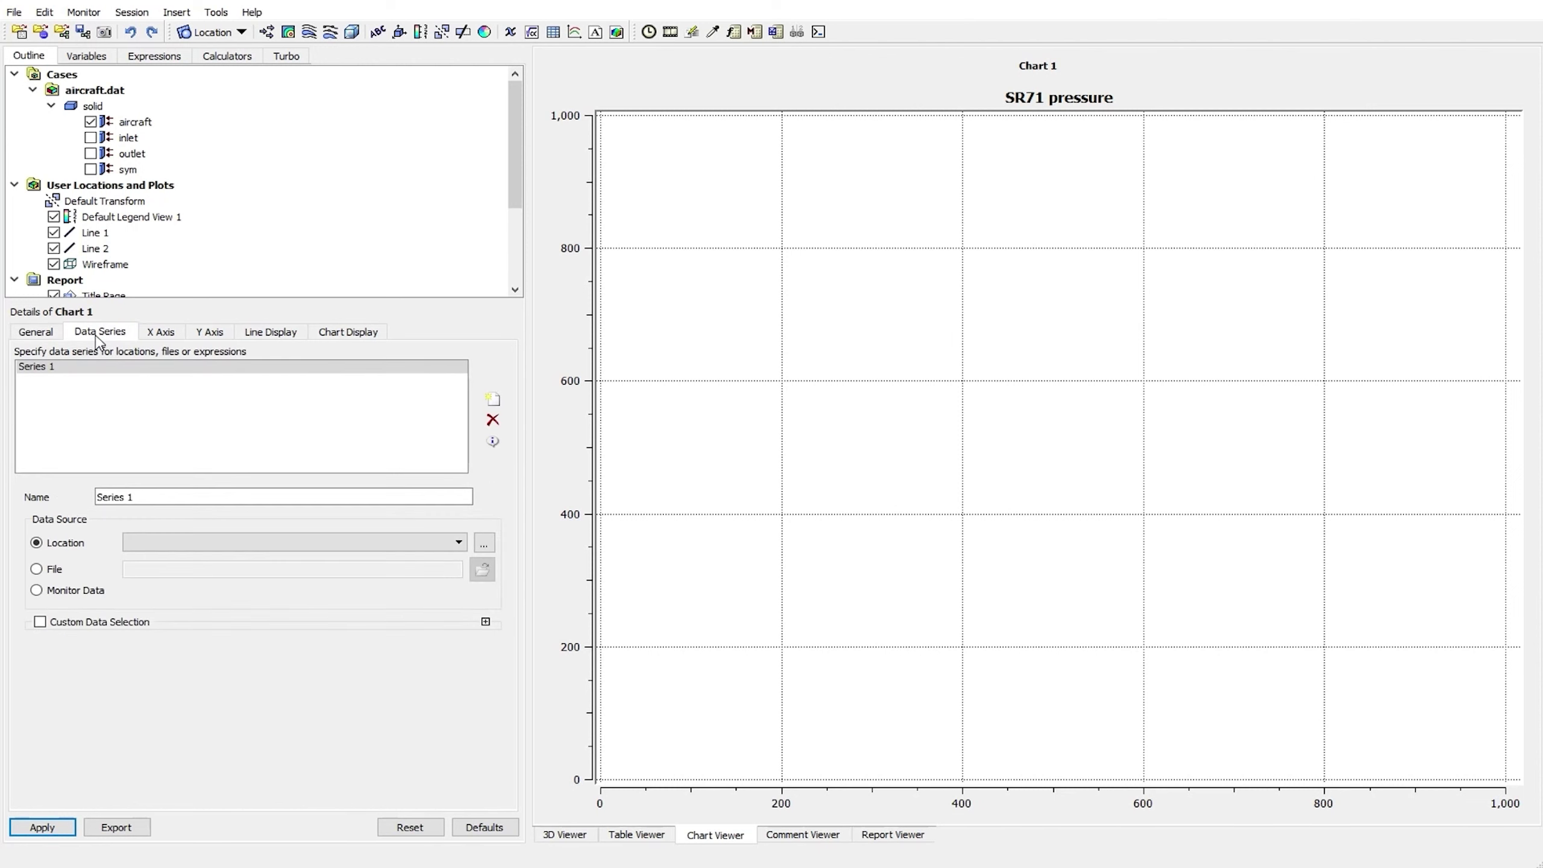
click(34, 368)
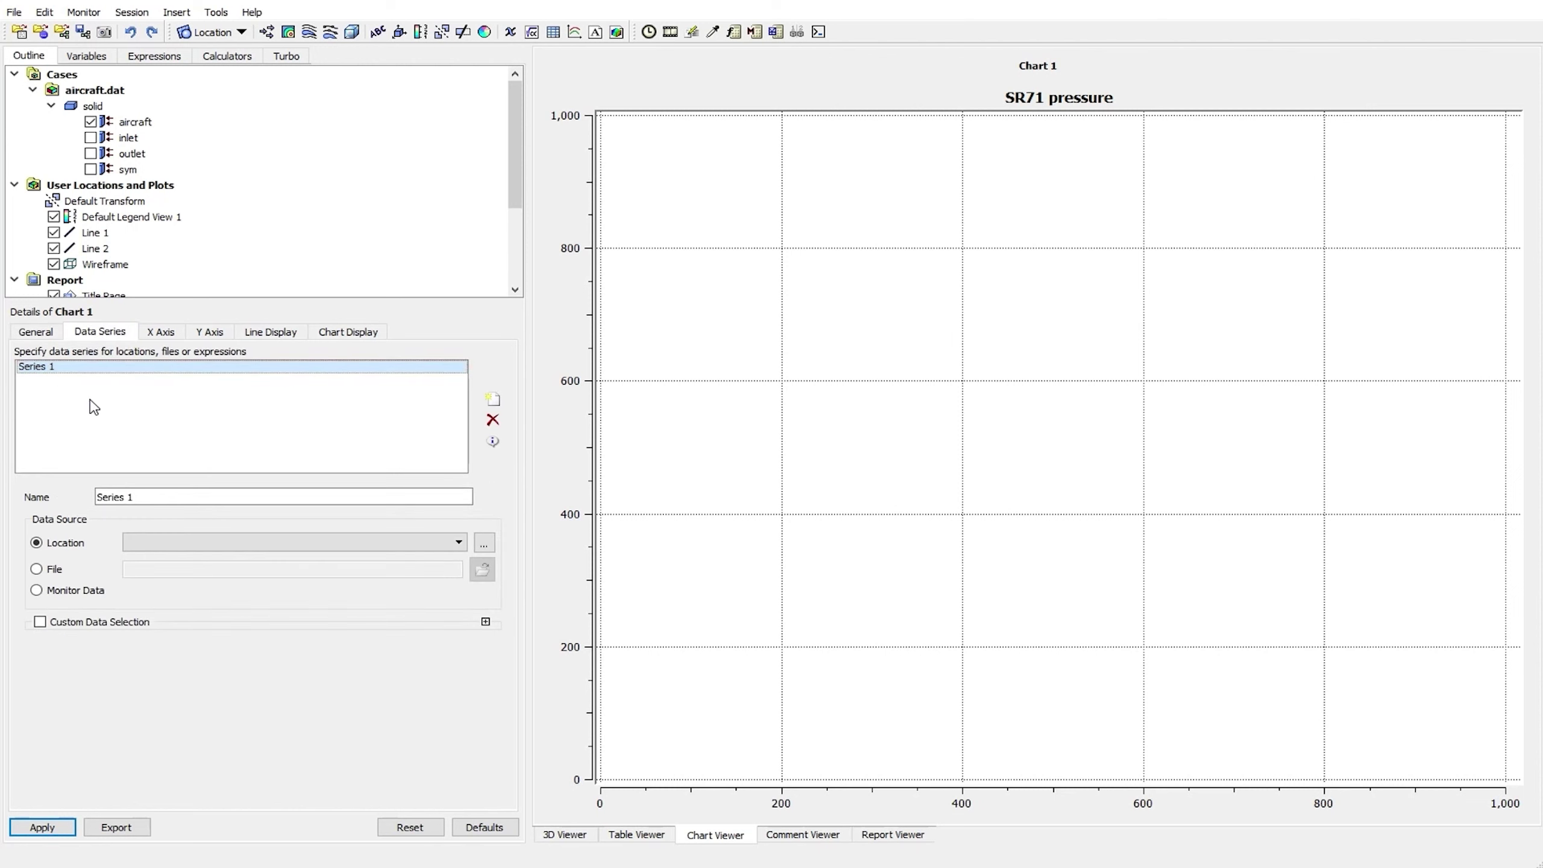
click(133, 496)
drag(132, 497, 96, 497)
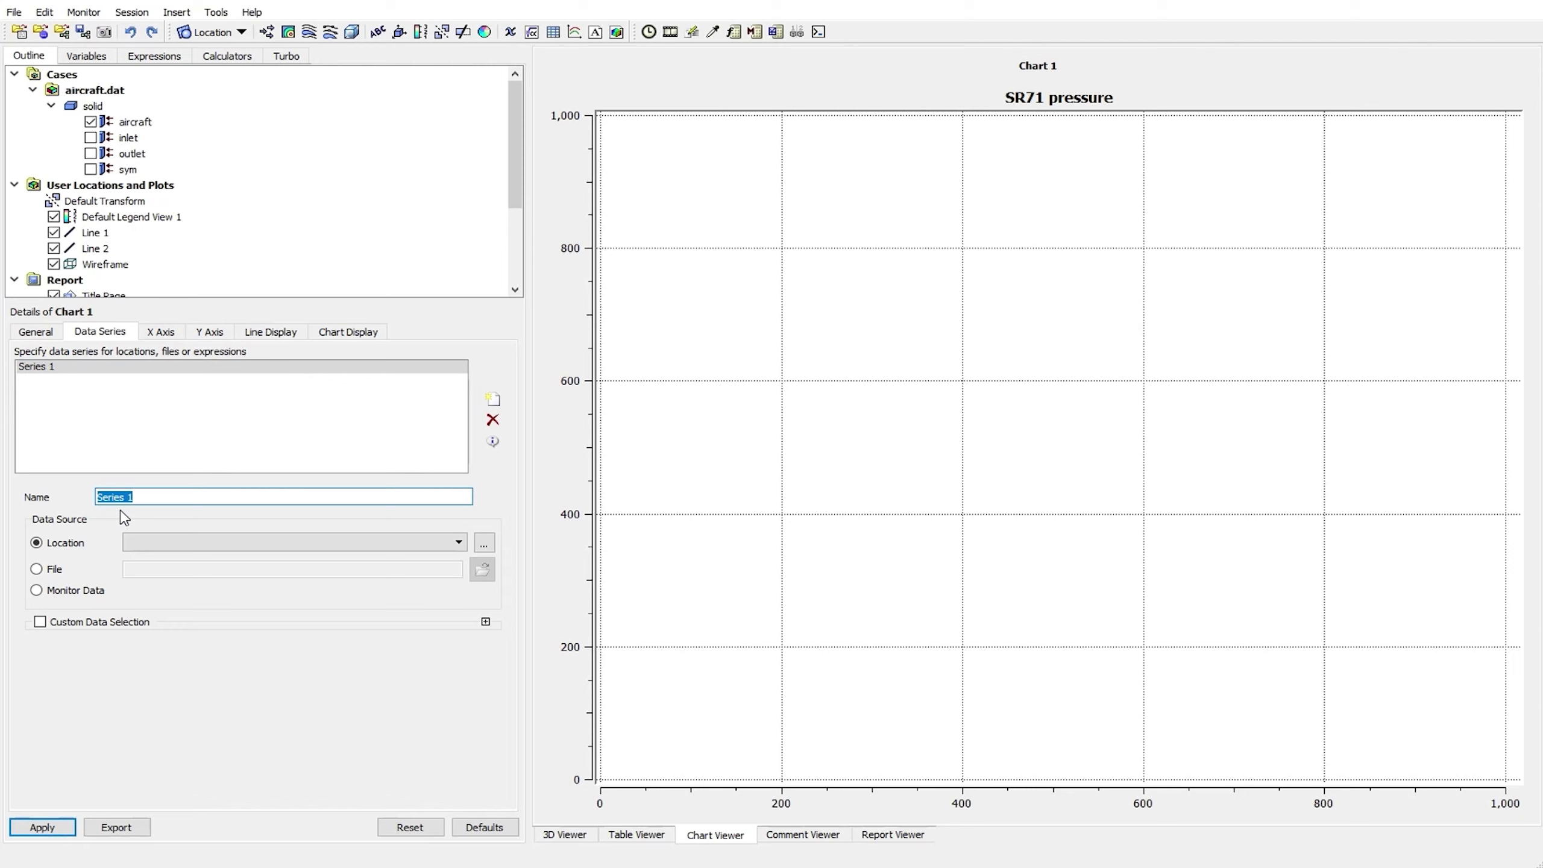
key(BackSpace)
click(459, 544)
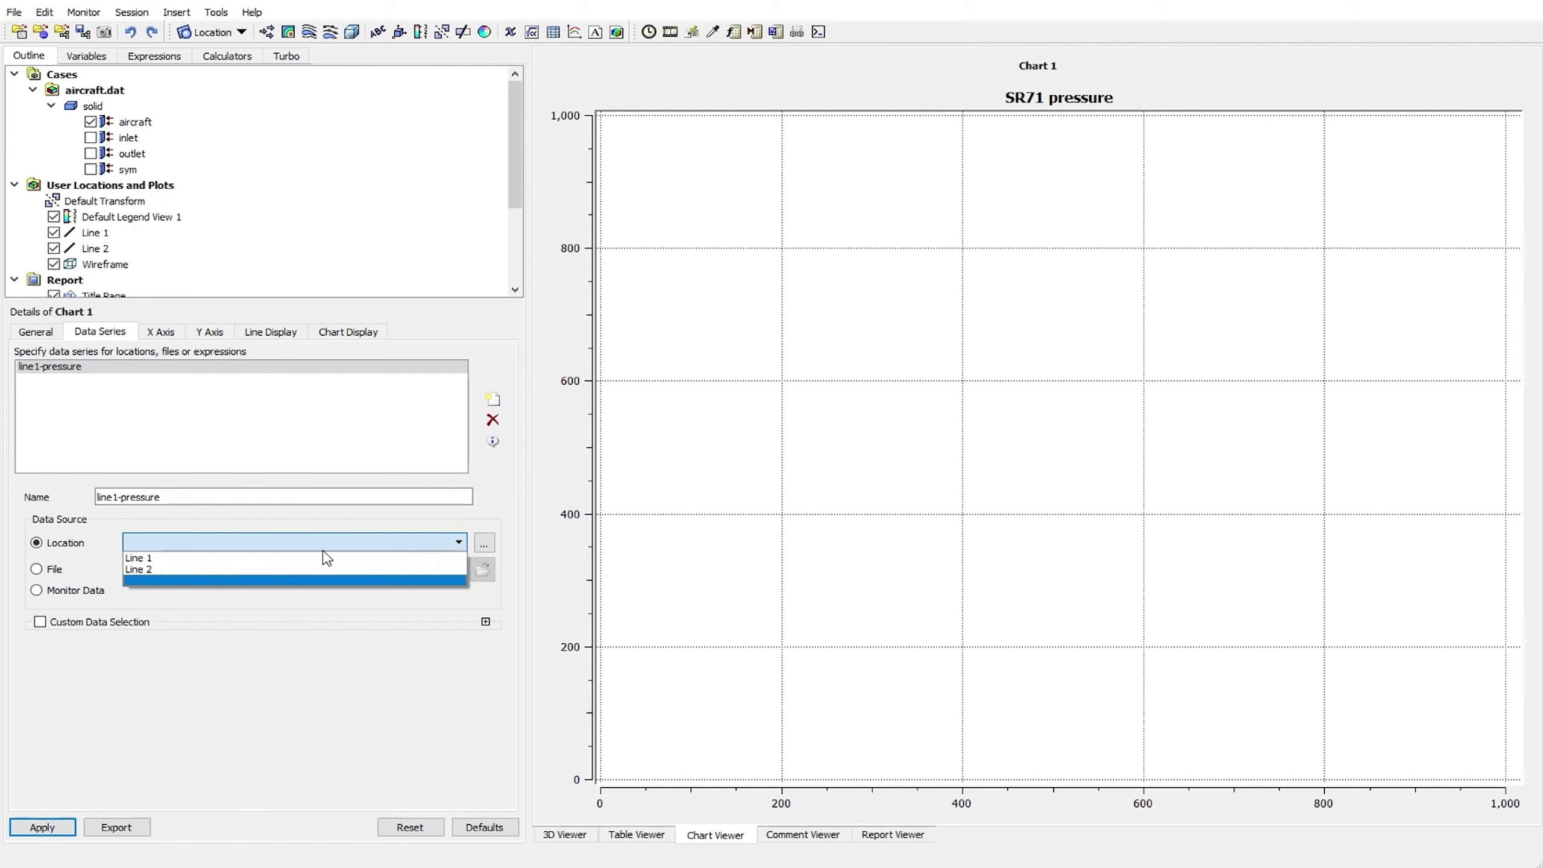
click(161, 560)
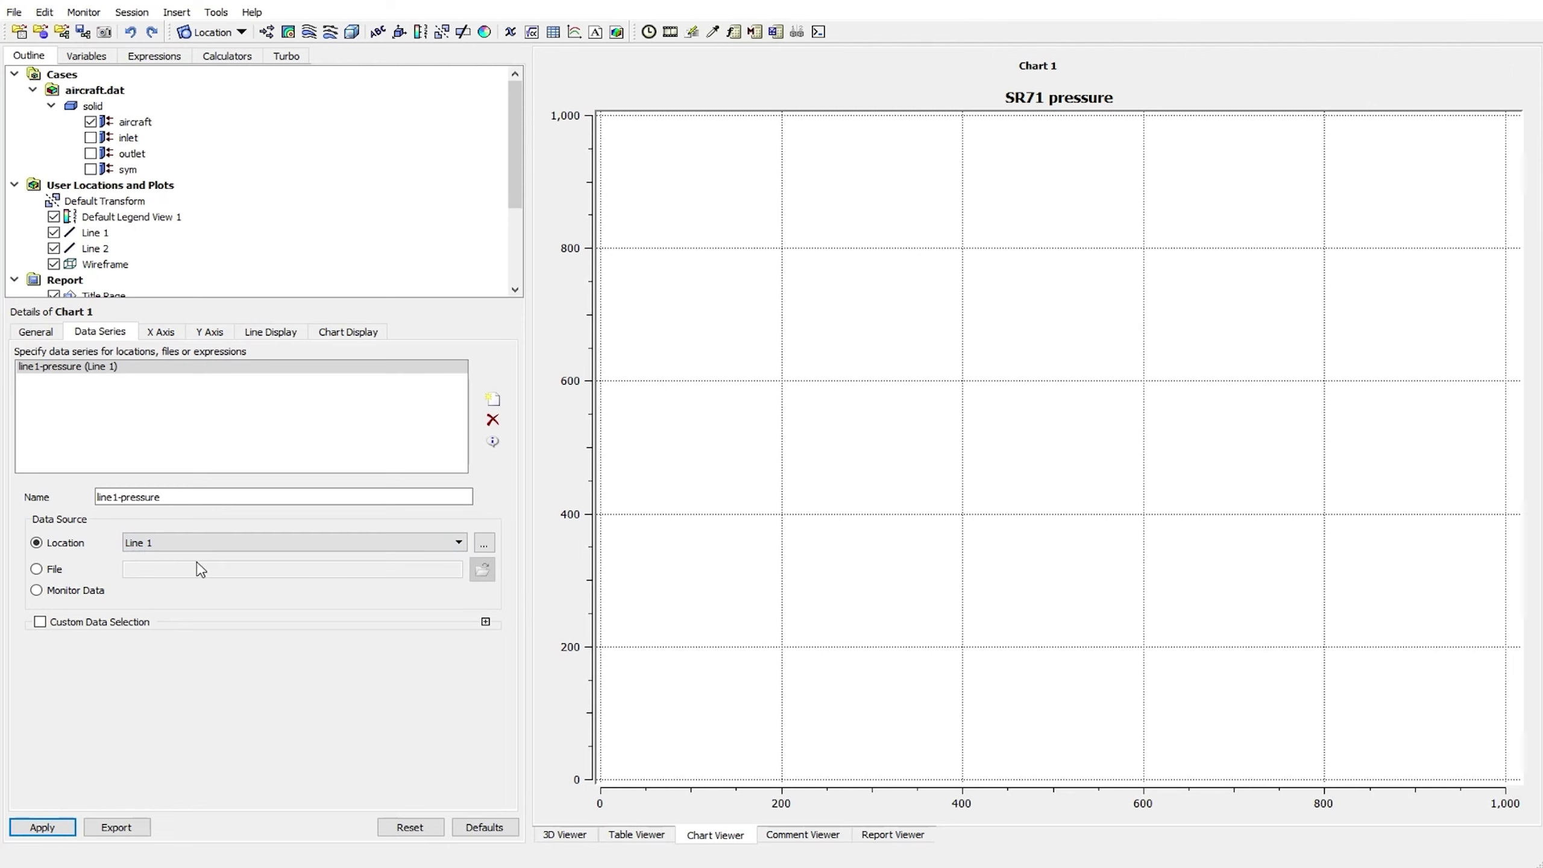
click(45, 571)
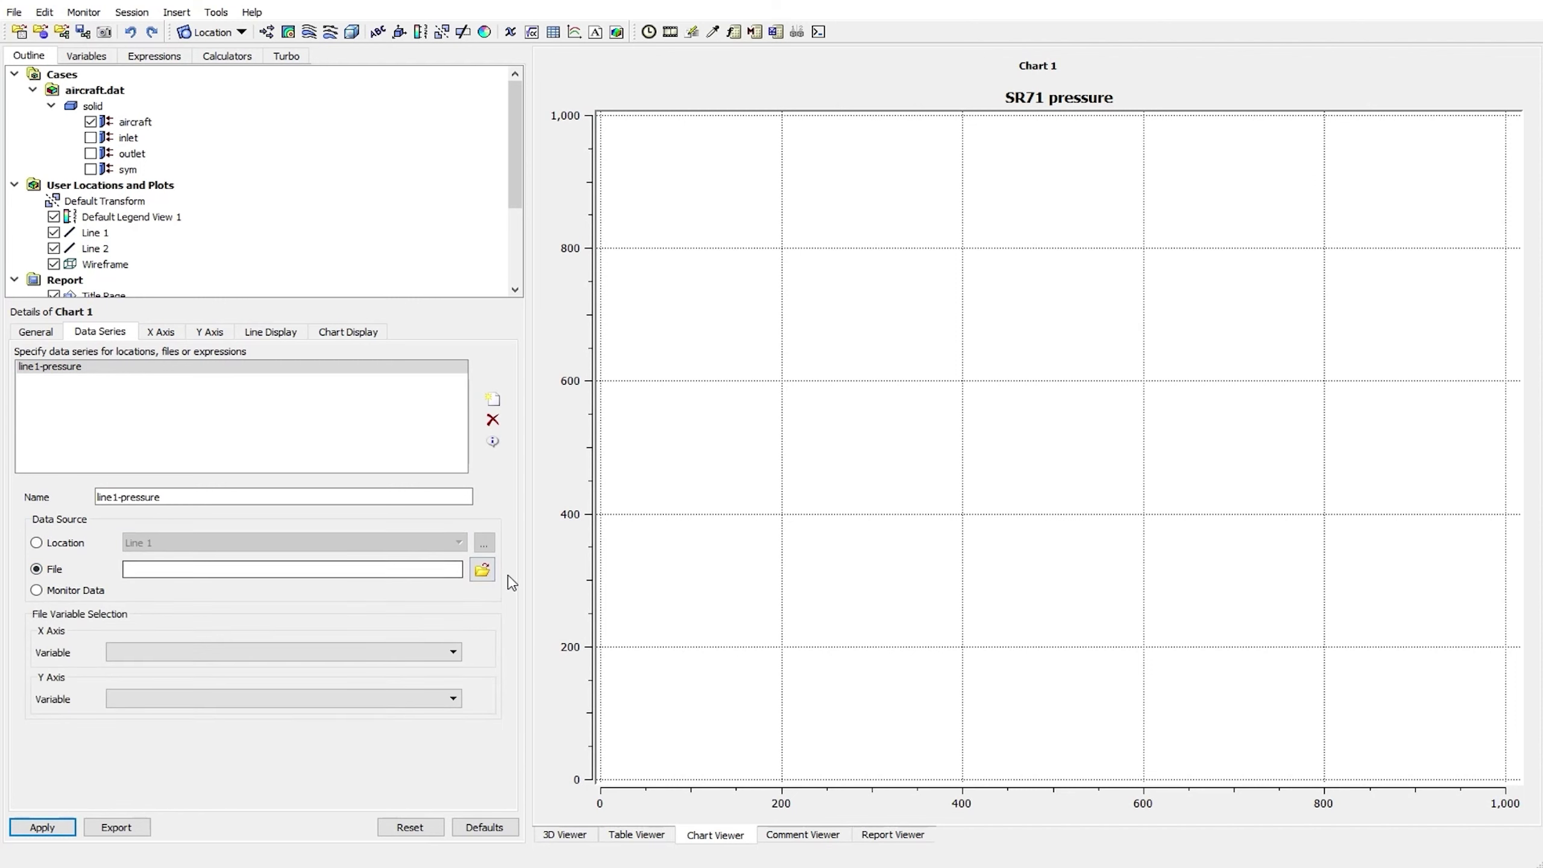
click(482, 570)
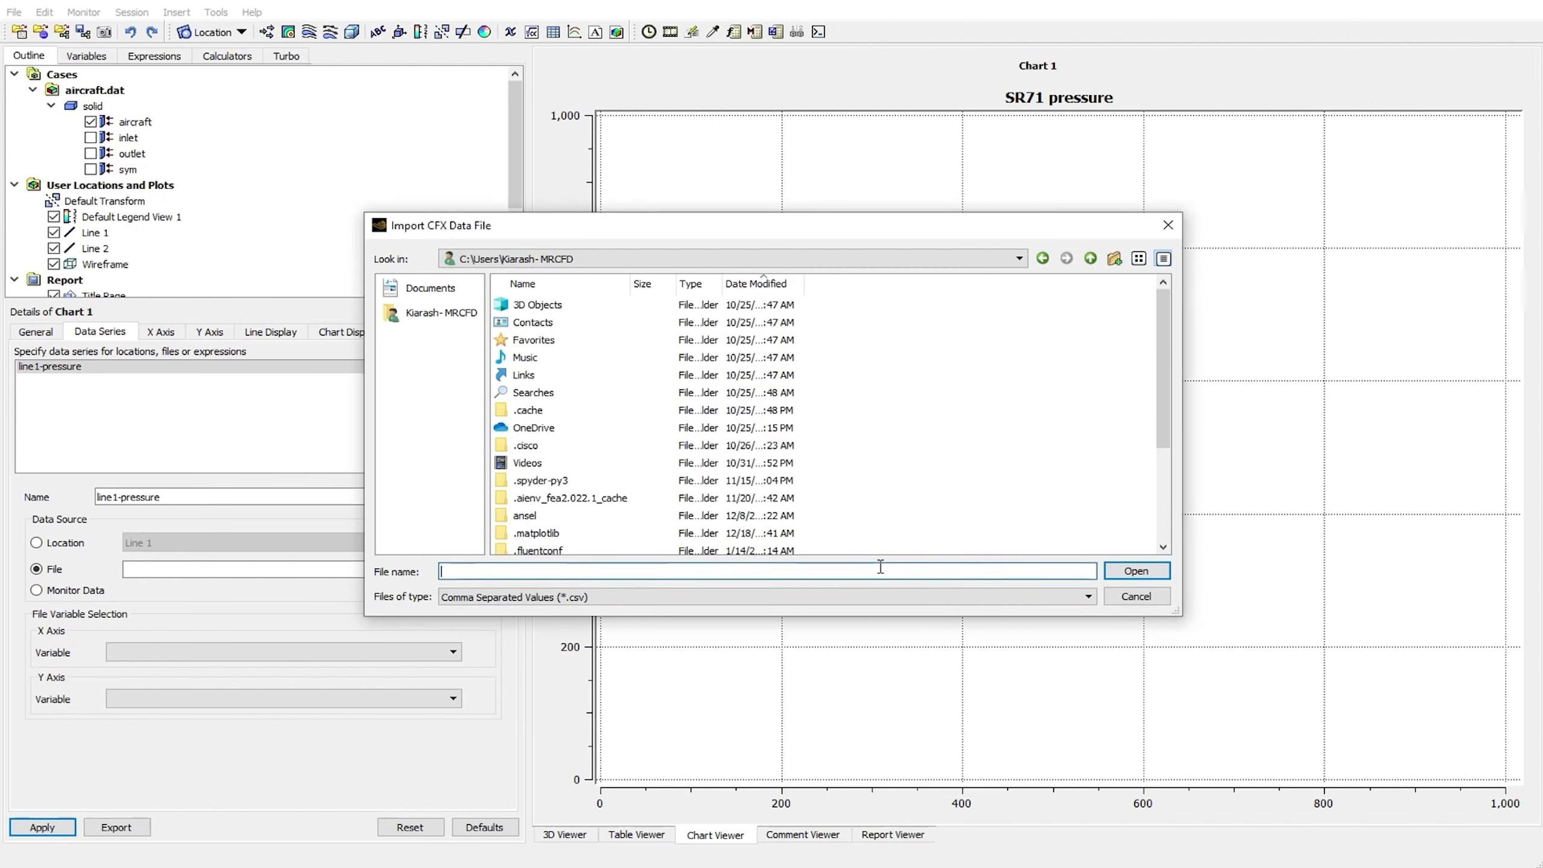
click(1137, 595)
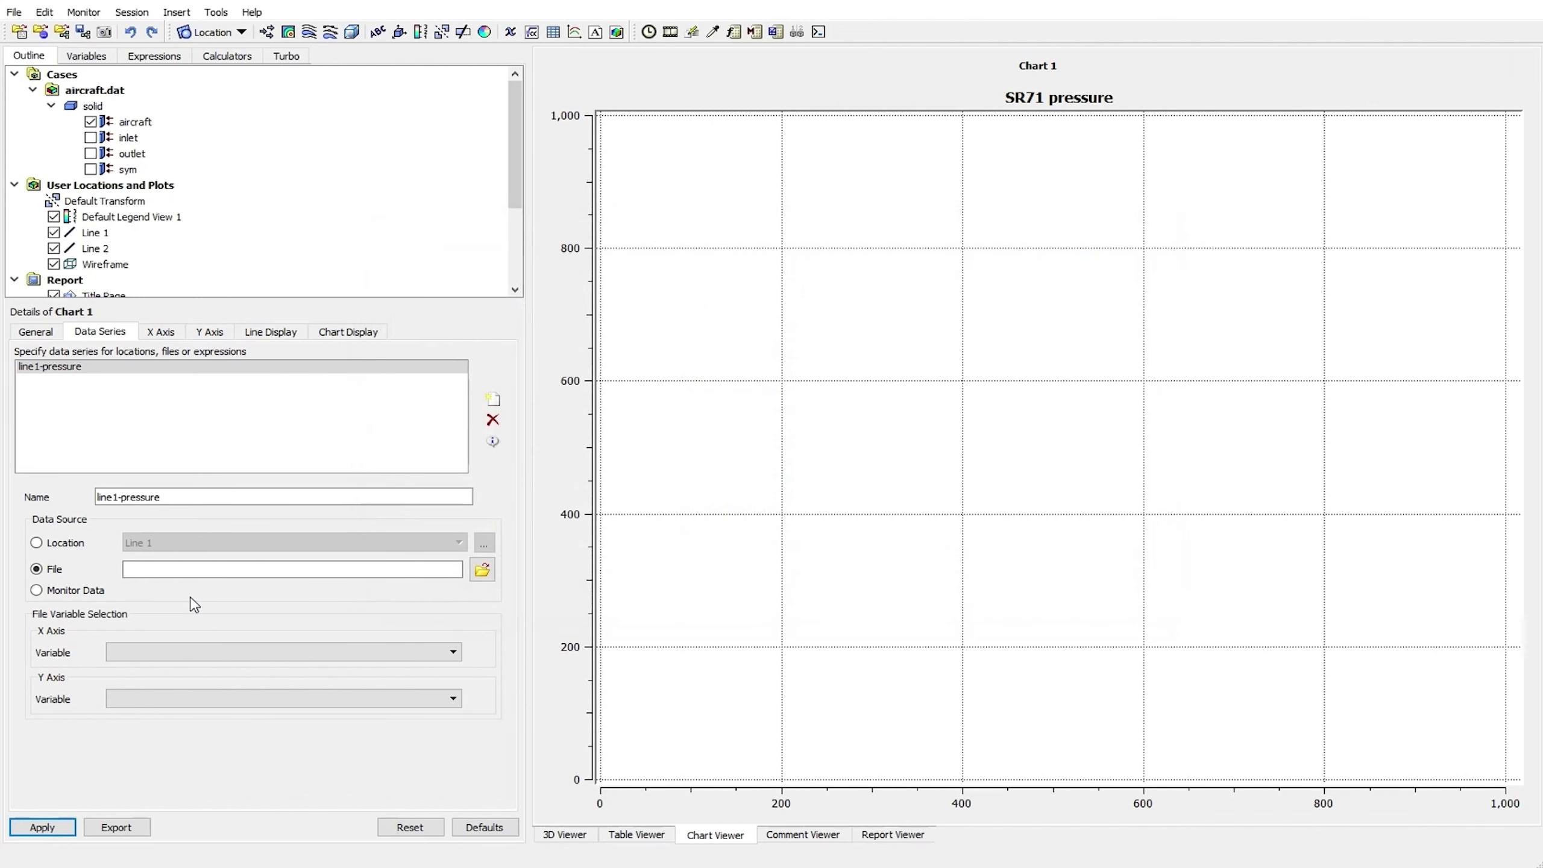
click(50, 543)
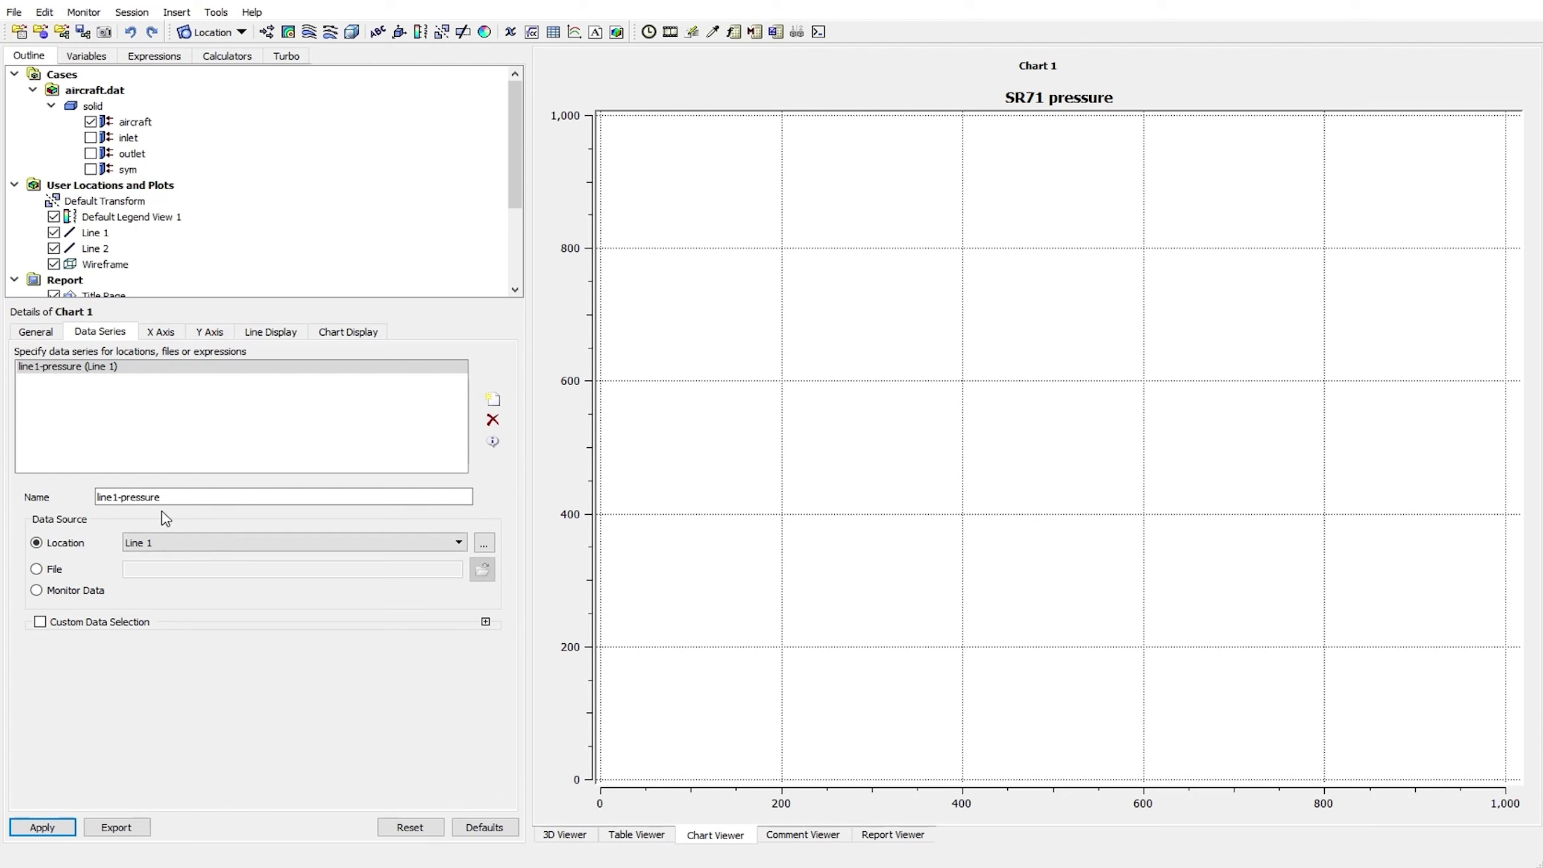
Set the chart's X axis variable to X, checking the direction of the sampling lines in the 3D view
click(161, 333)
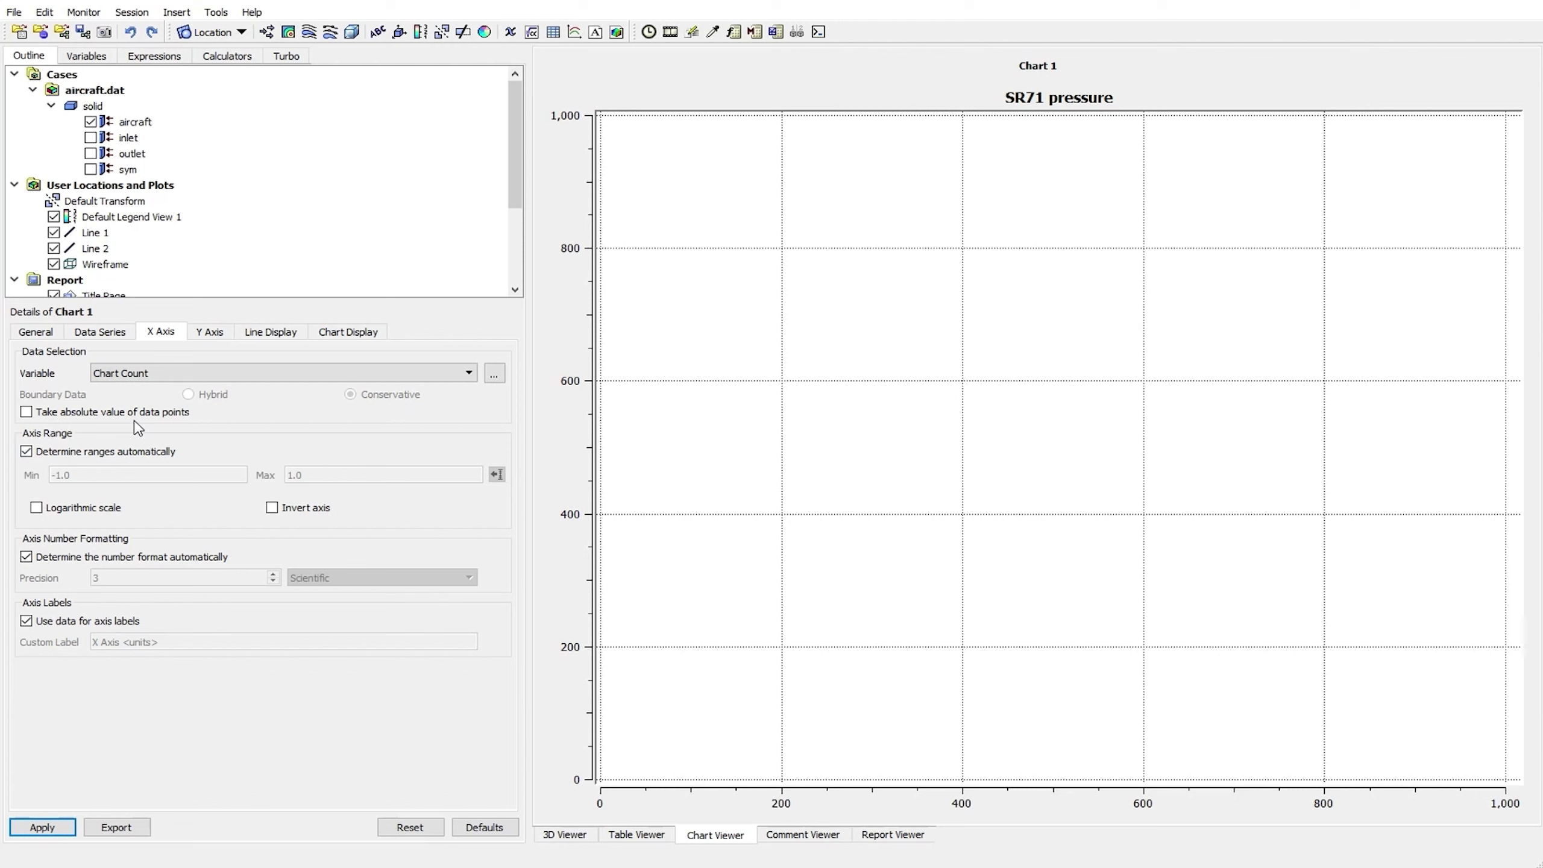
click(563, 836)
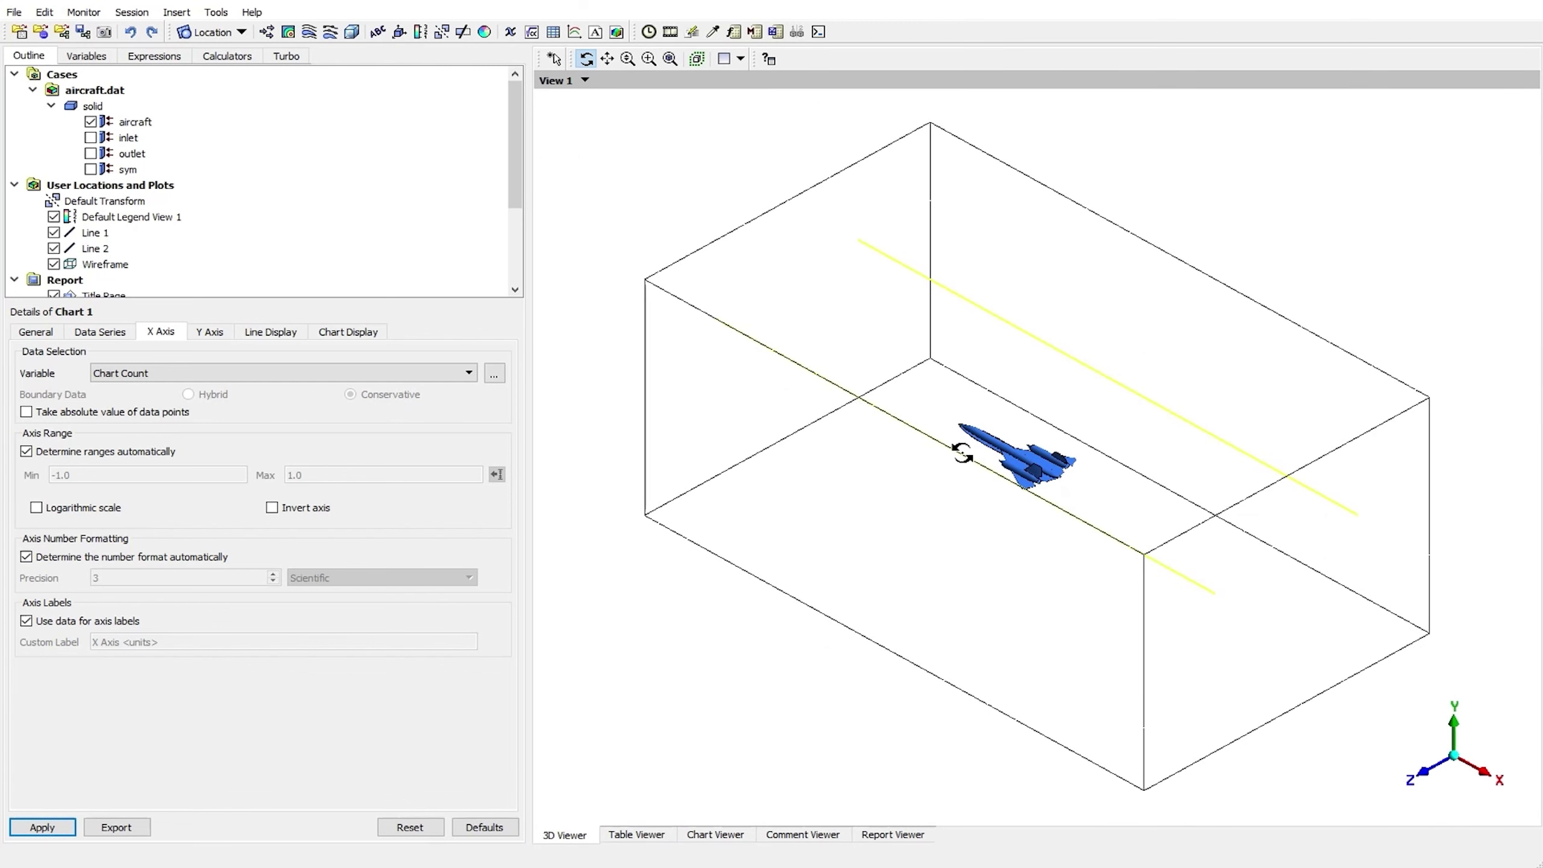
click(730, 842)
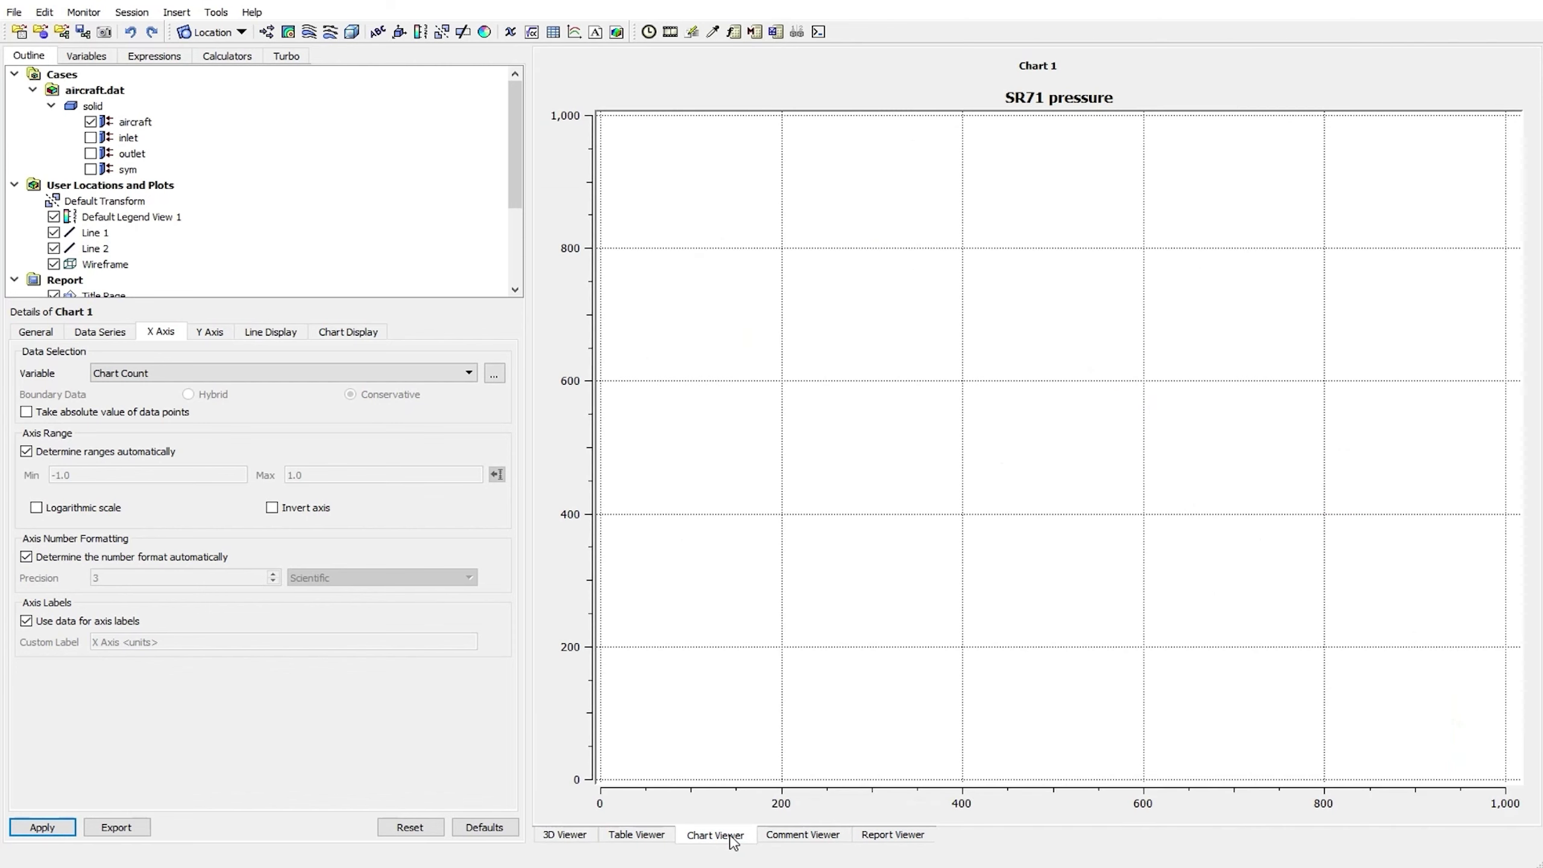
click(144, 375)
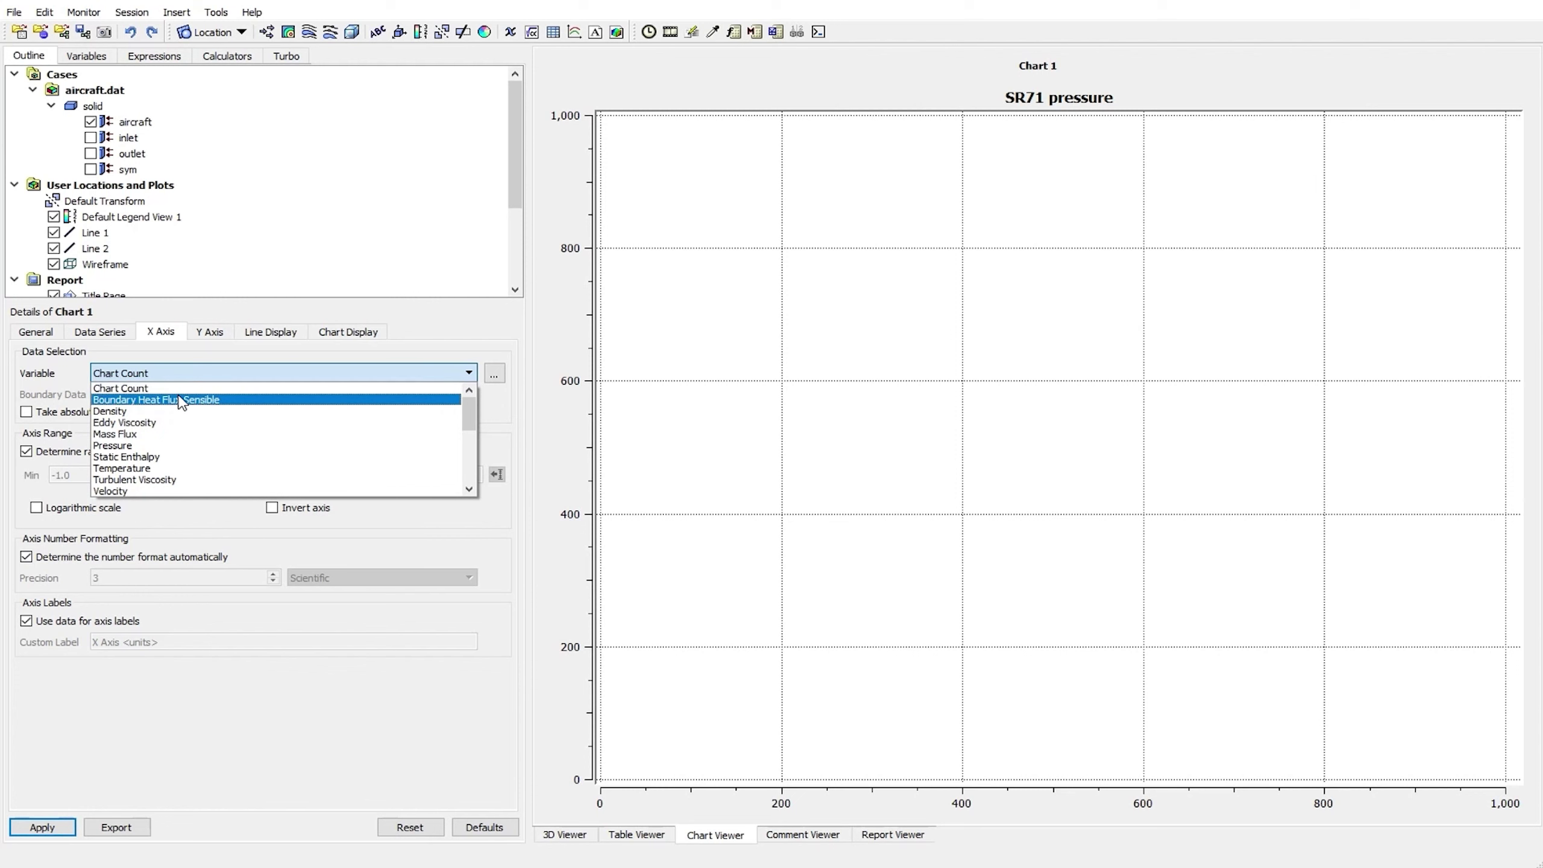
scroll(210, 432, down, 10)
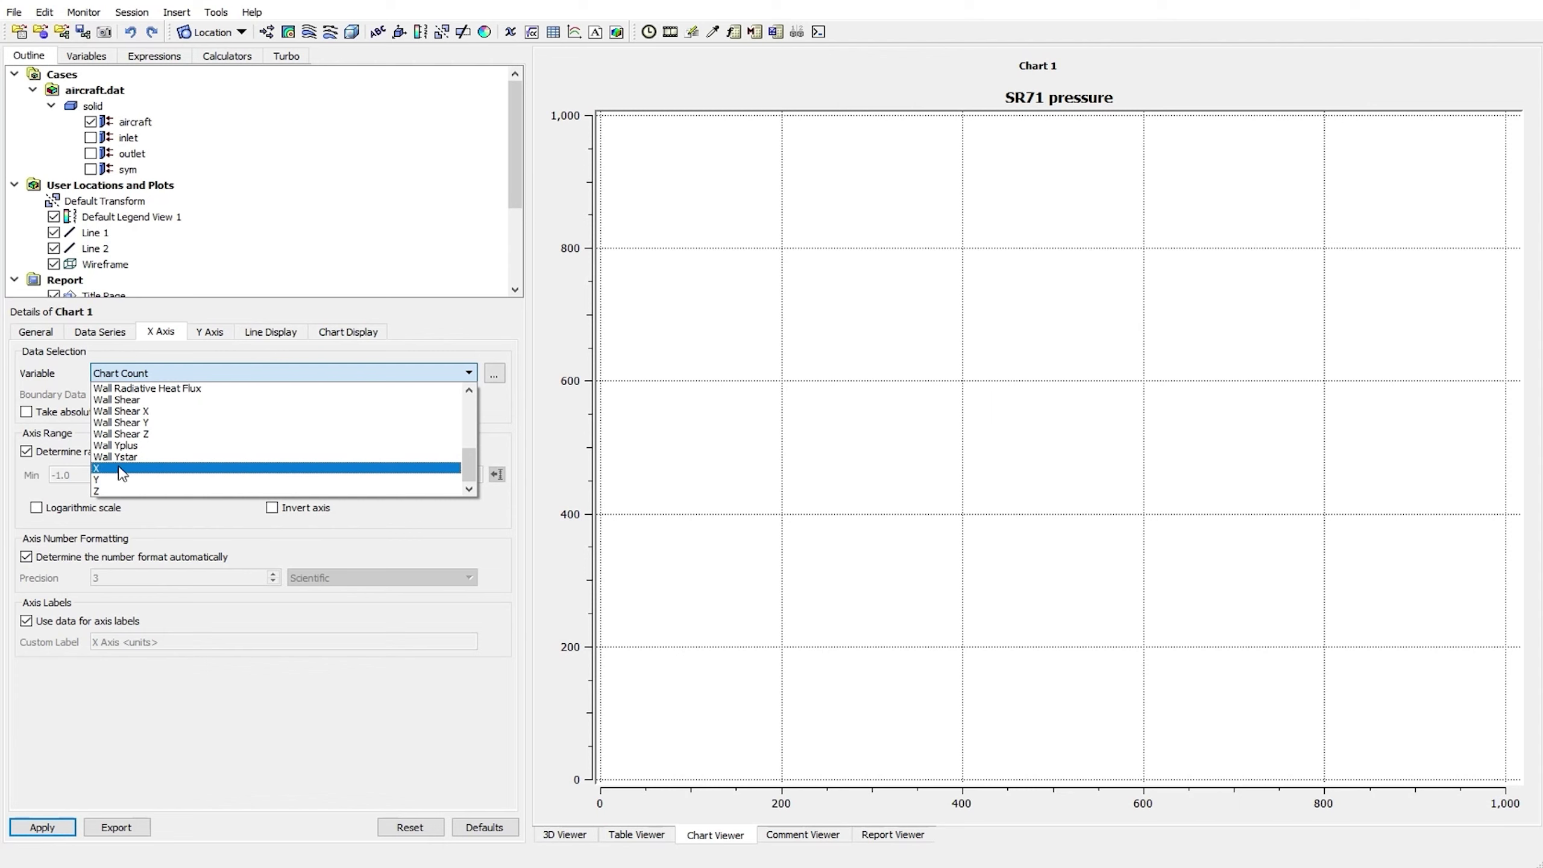
click(123, 475)
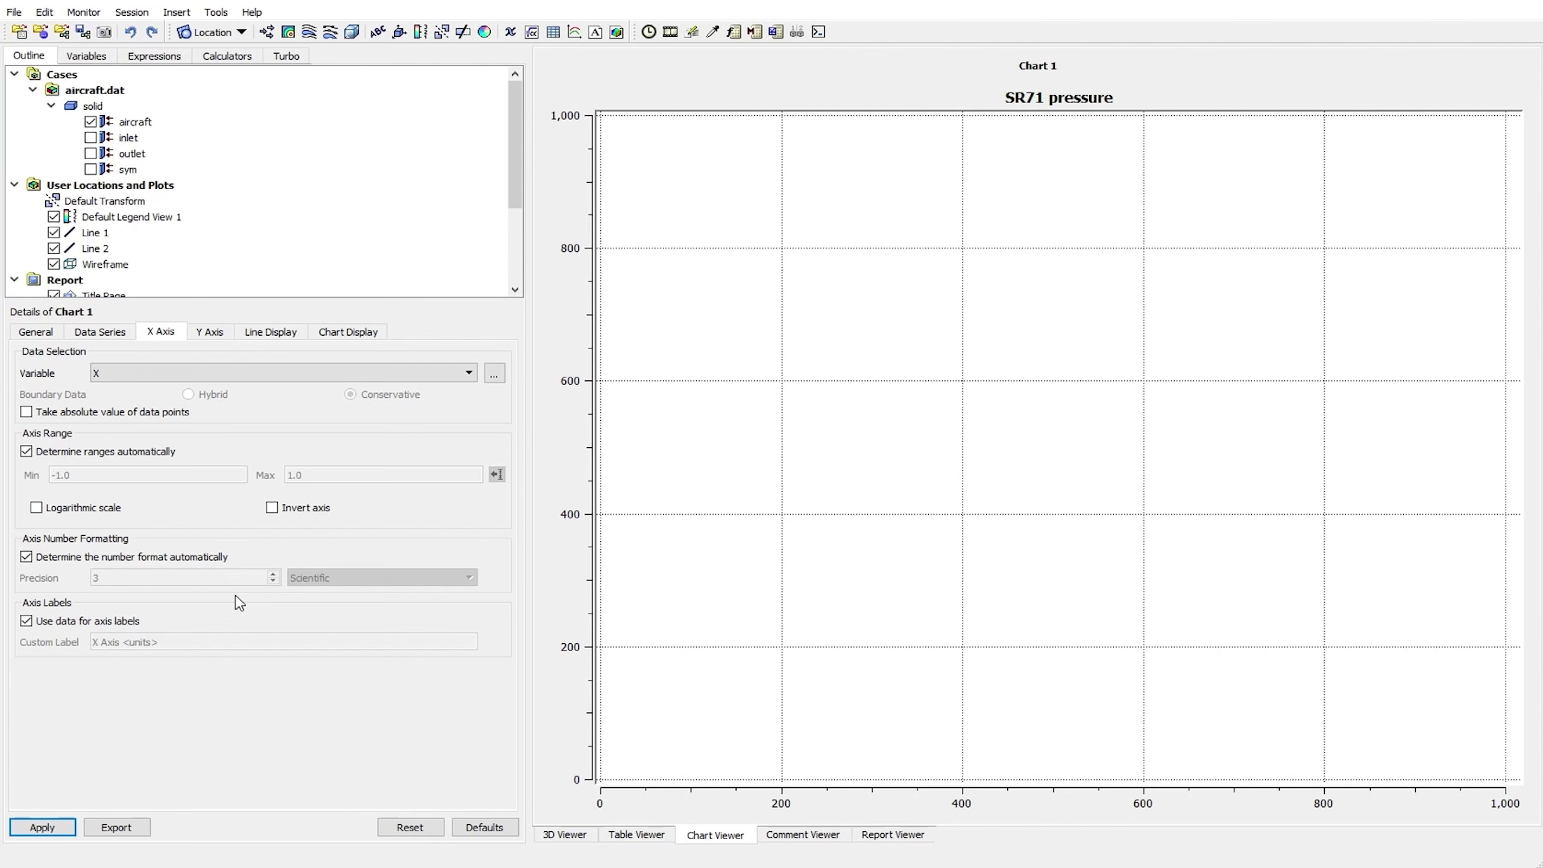
click(563, 834)
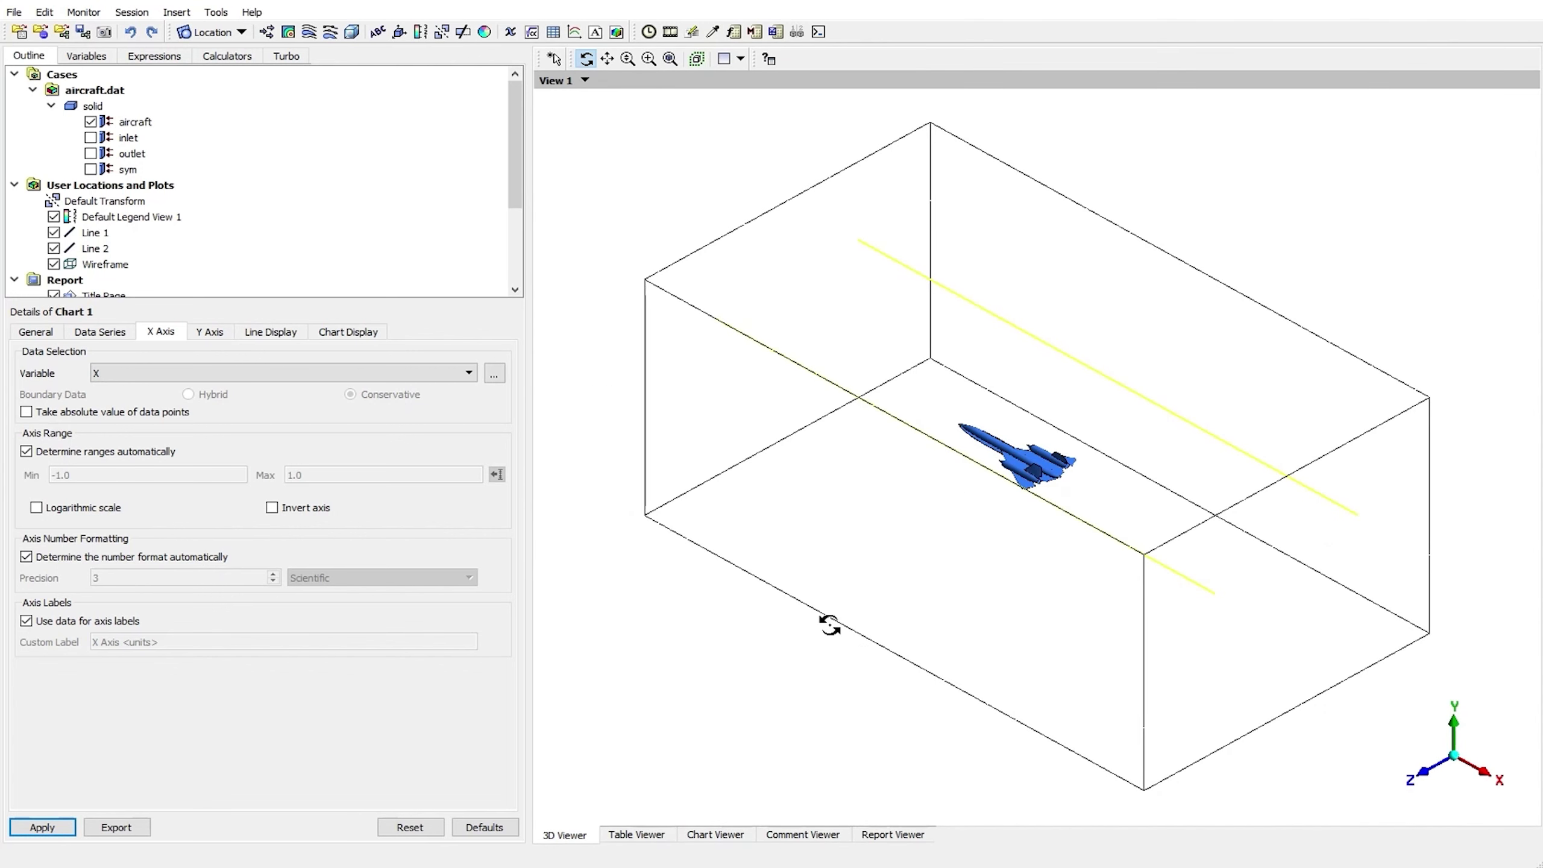
click(717, 831)
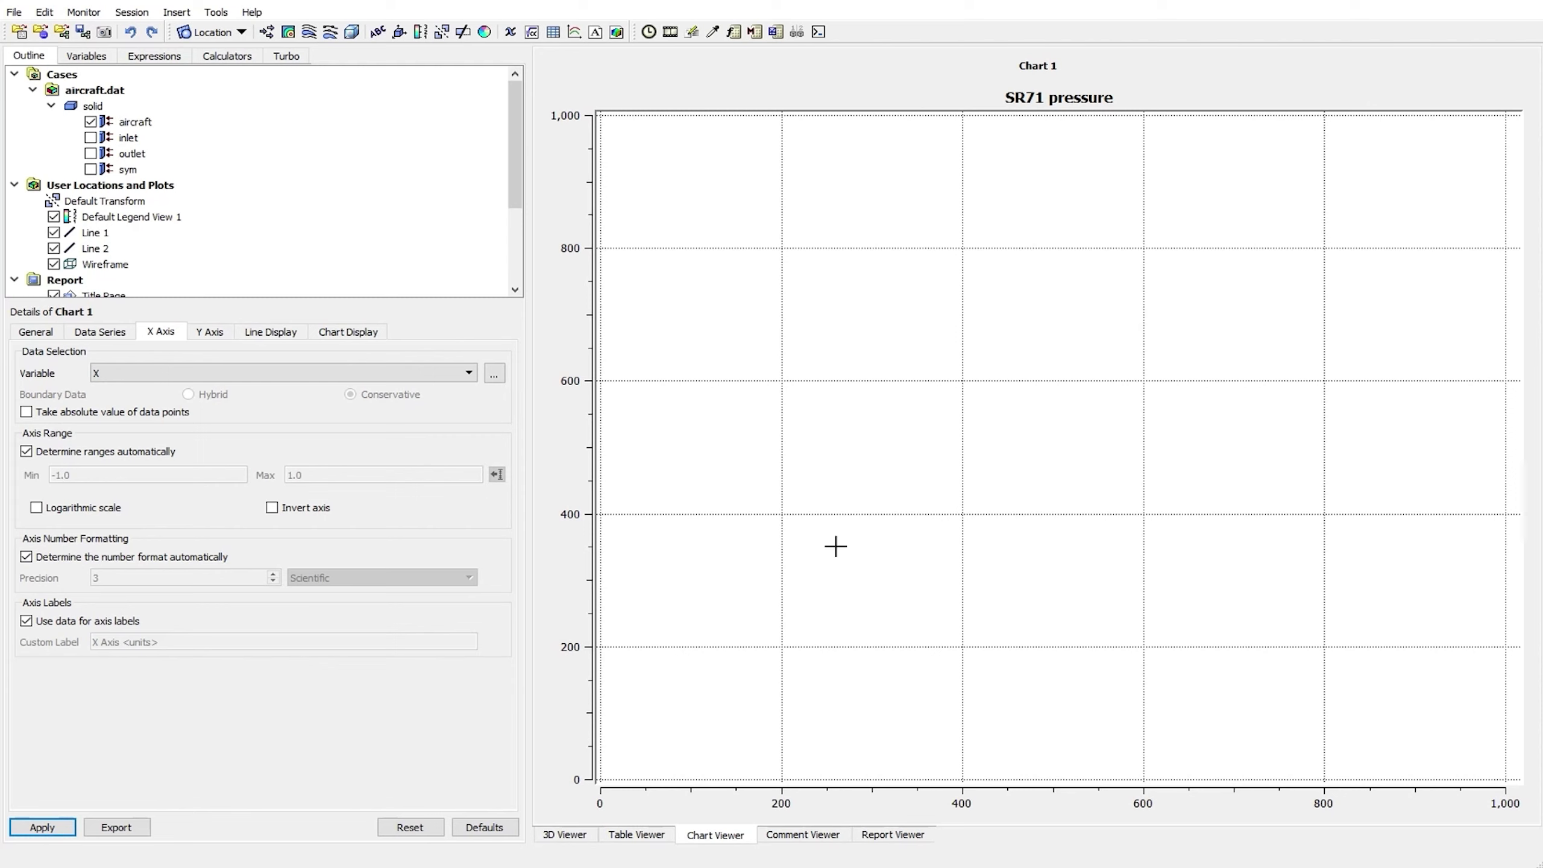
Try a manual X axis range from -1 to 1, and return to automatic range determination
click(26, 452)
drag(96, 480, 51, 480)
text(-1)
drag(328, 480, 286, 481)
text(1)
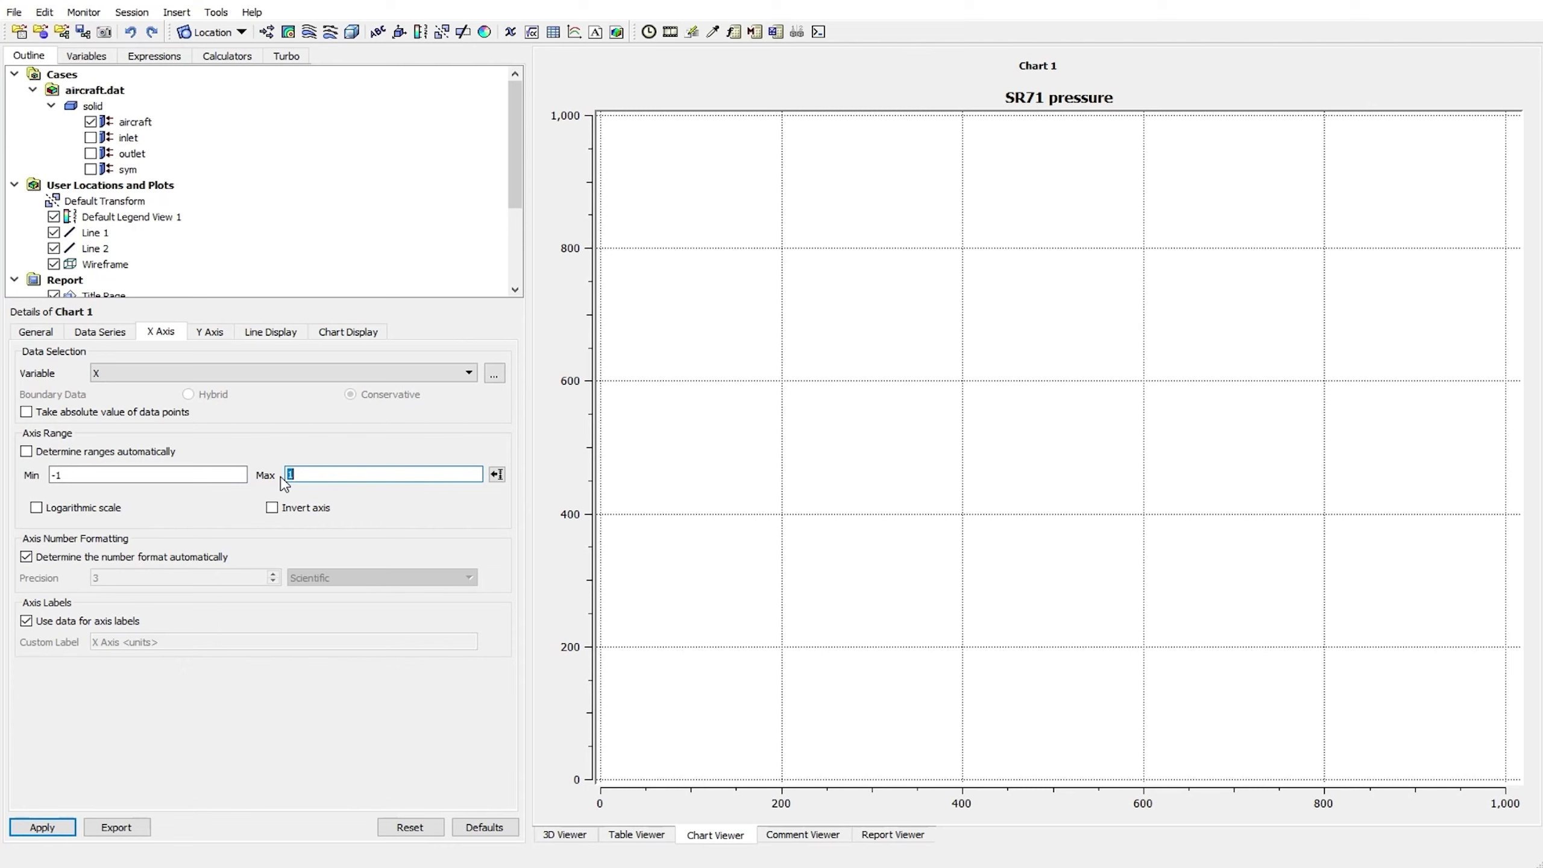
click(26, 454)
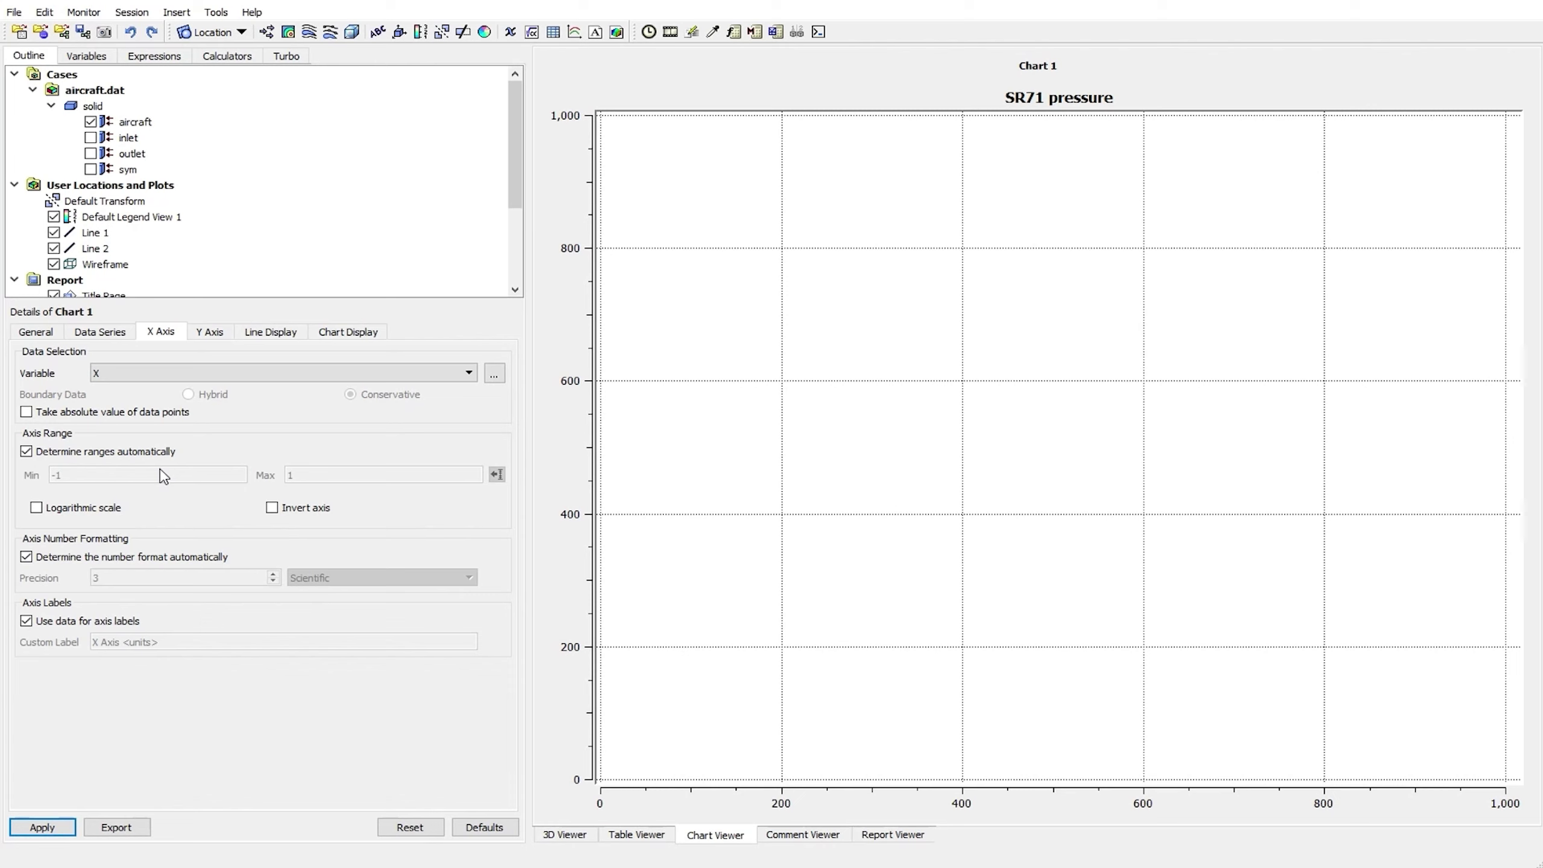
Check that the Y axis variable is Pressure and apply the settings to plot the line1-pressure series against X
click(214, 334)
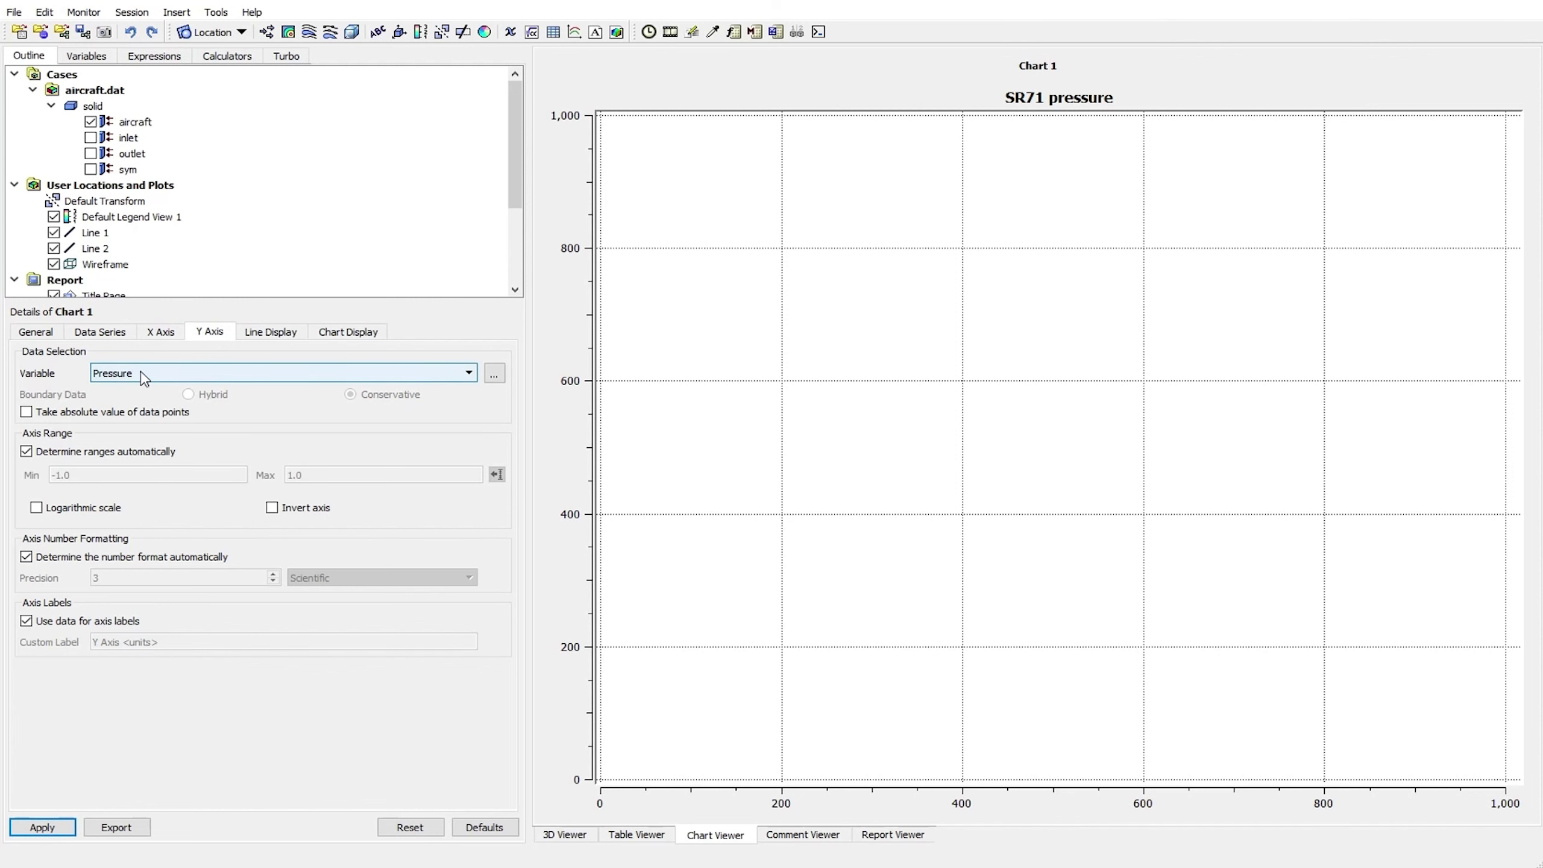
click(160, 332)
click(44, 827)
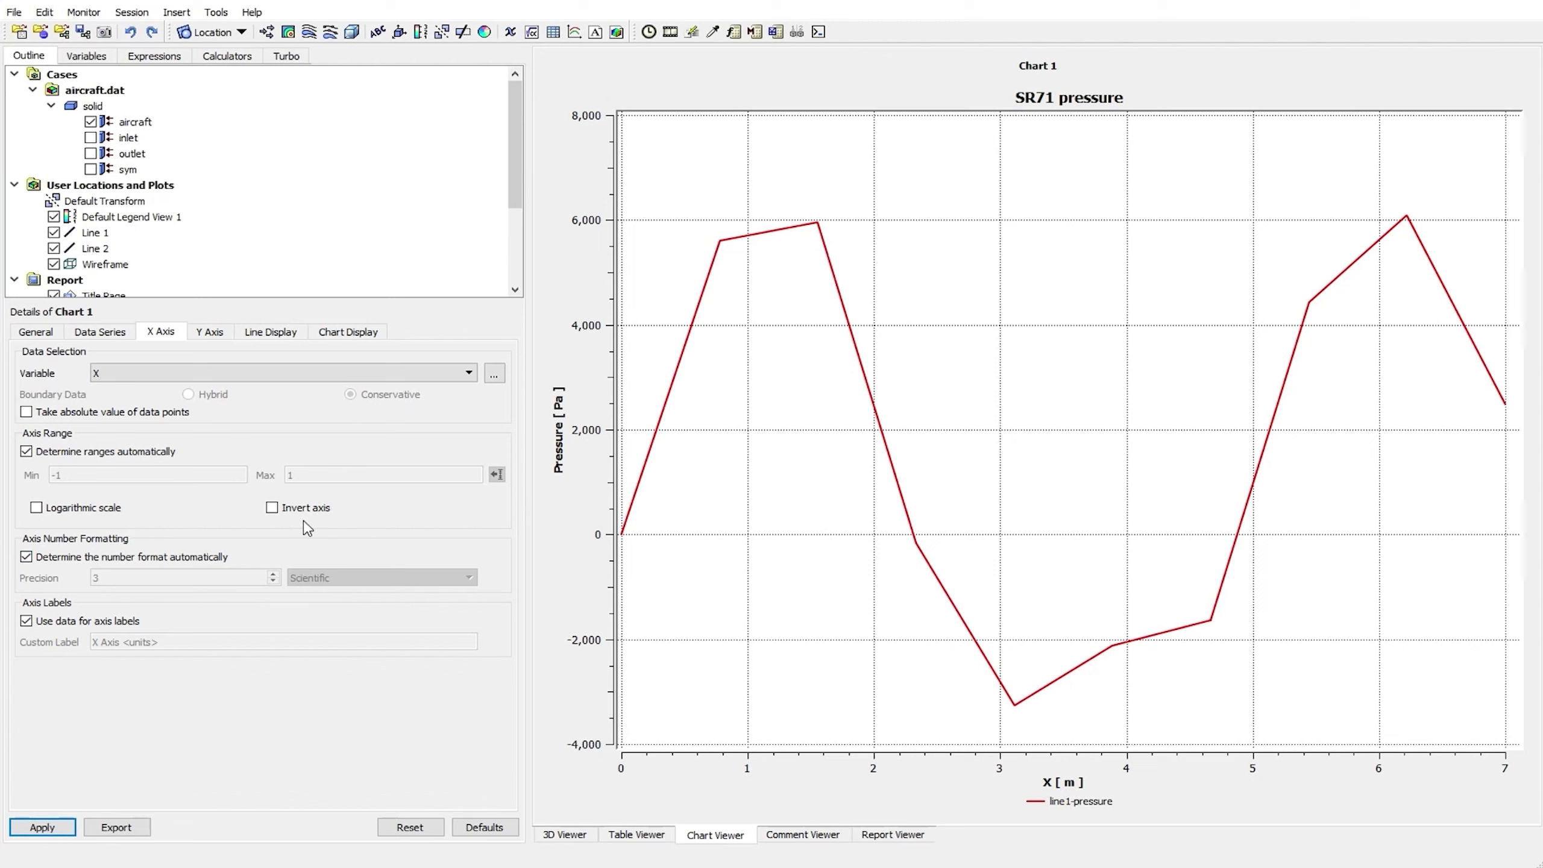
Apply an inverted X axis to the chart, and restore its normal direction
click(273, 508)
click(42, 827)
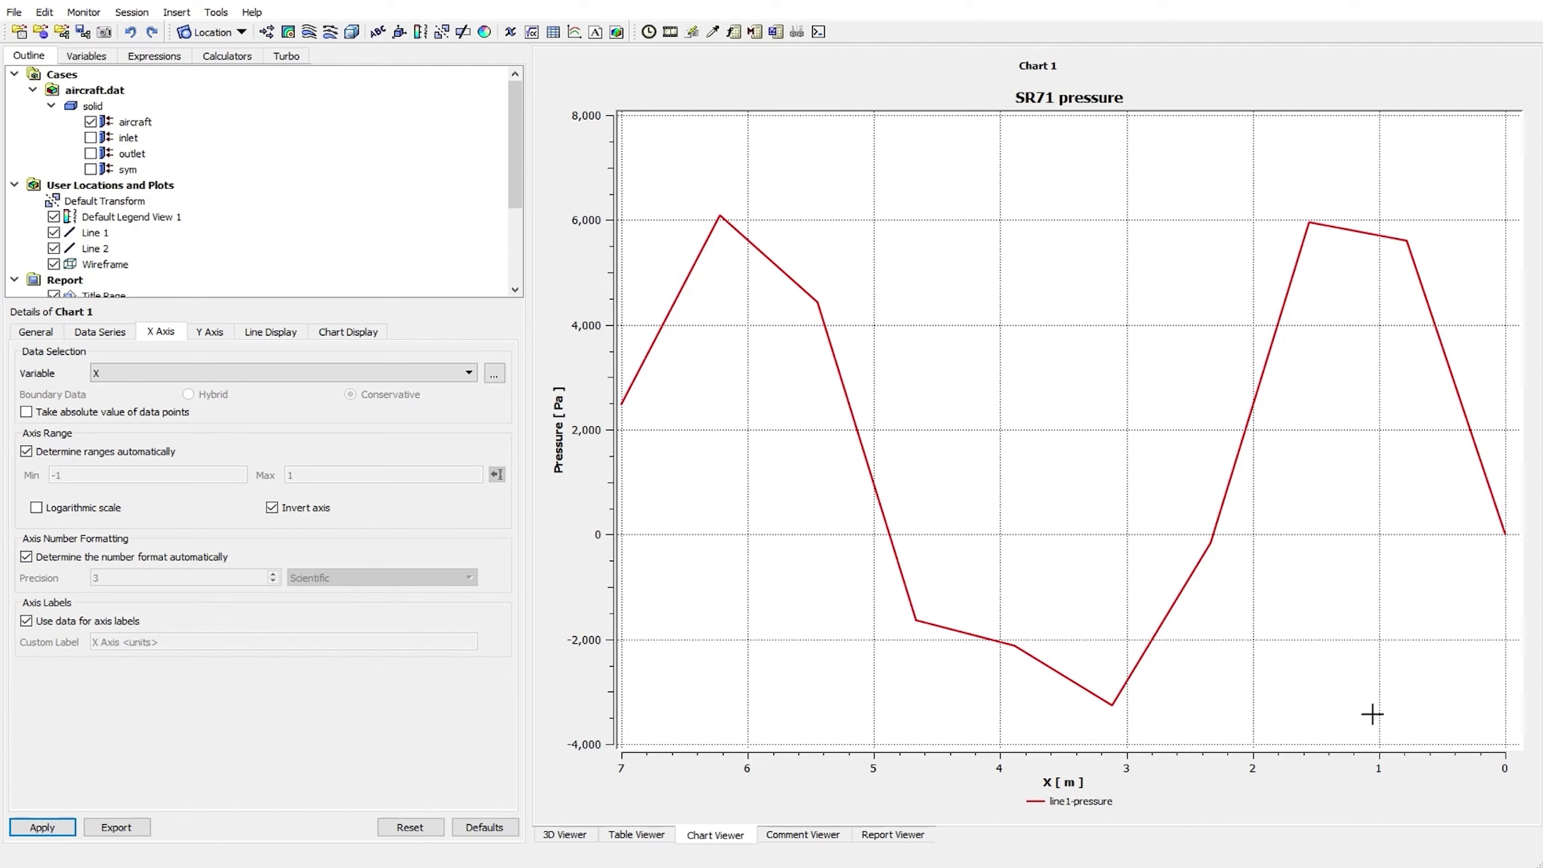
click(273, 507)
click(52, 830)
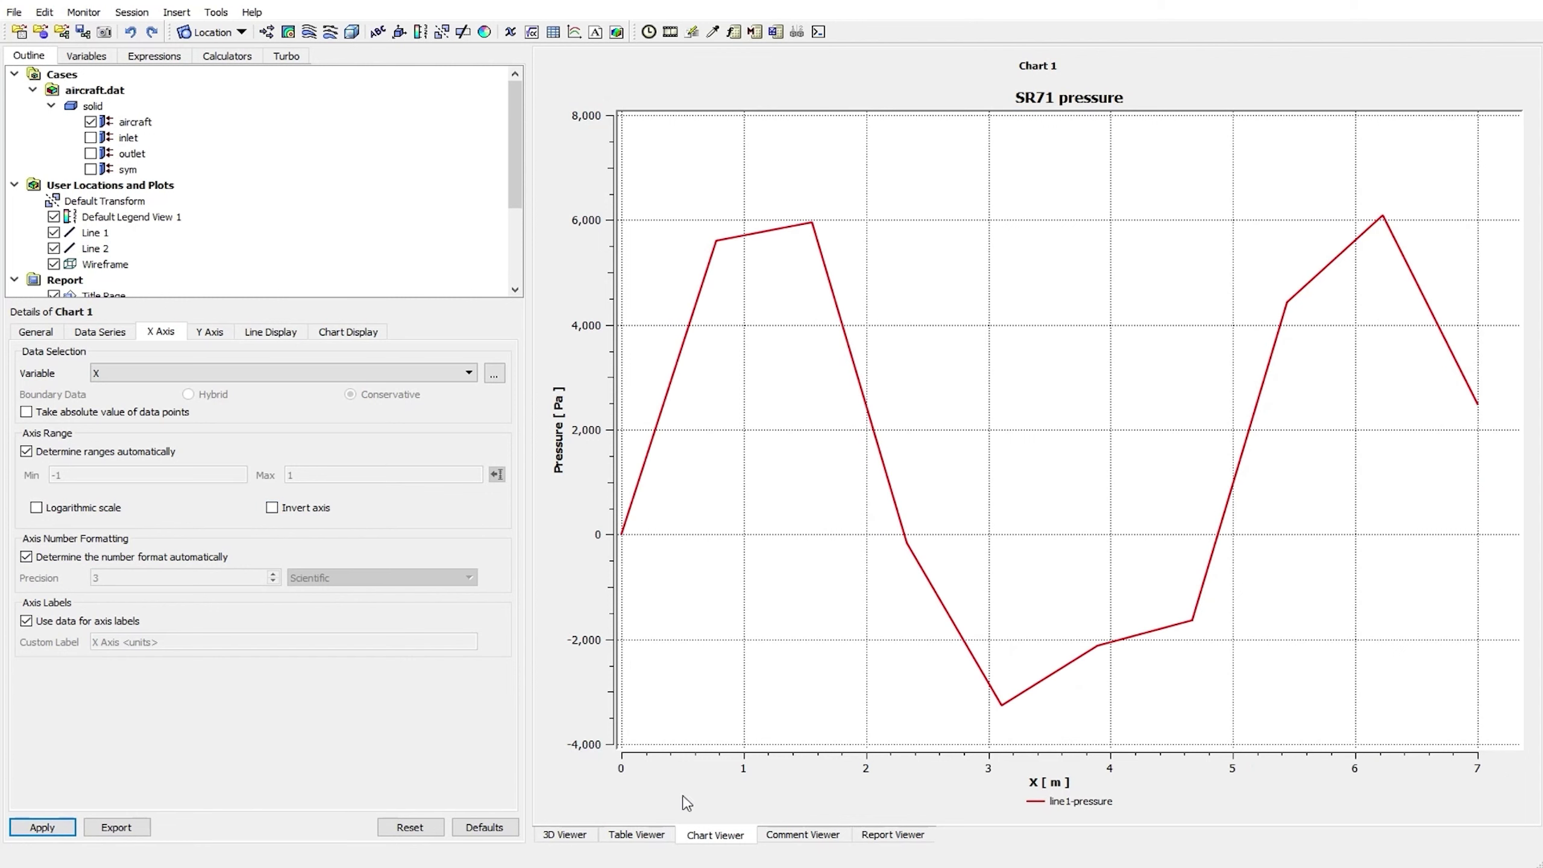
Apply a logarithmic scale to the chart's X axis, and restore the linear scale
click(36, 508)
click(43, 827)
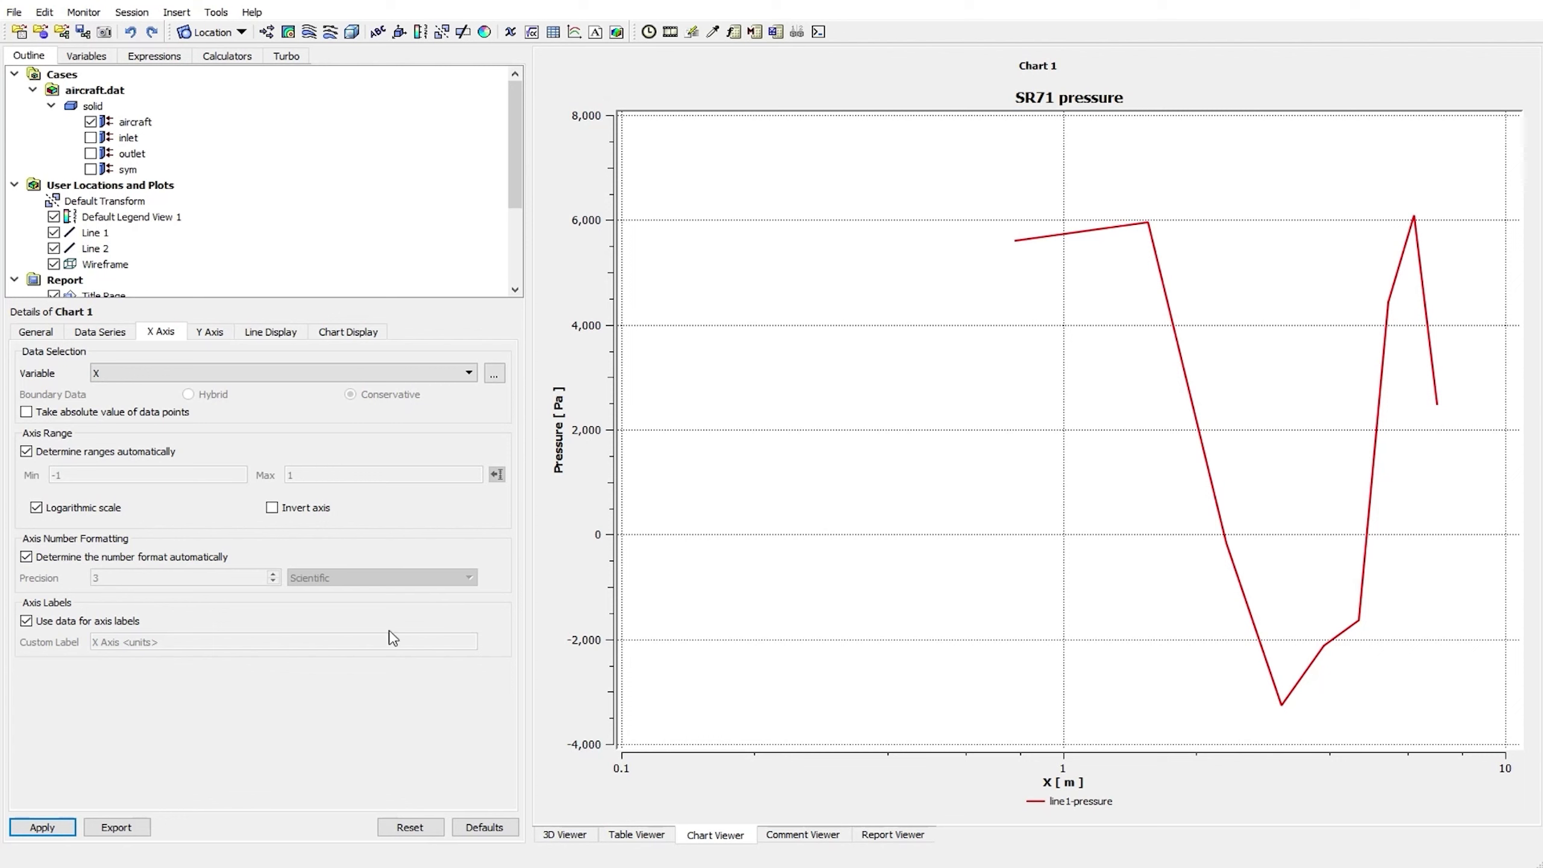
click(35, 508)
click(63, 833)
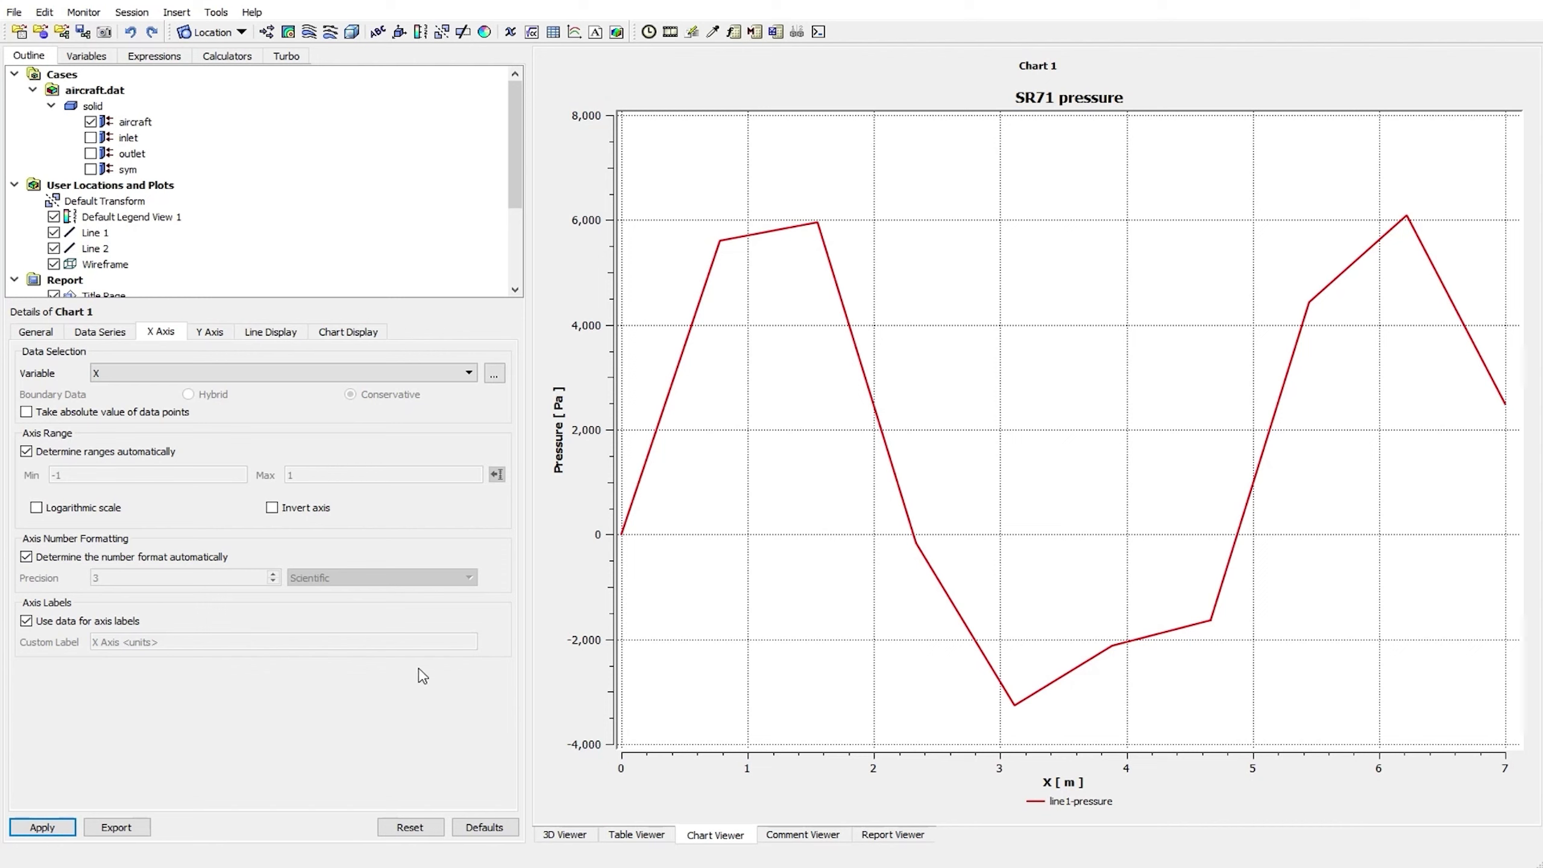
Turn off automatic number formatting for the X axis and apply the Fixed format with precision 3
click(26, 557)
key(Tab)
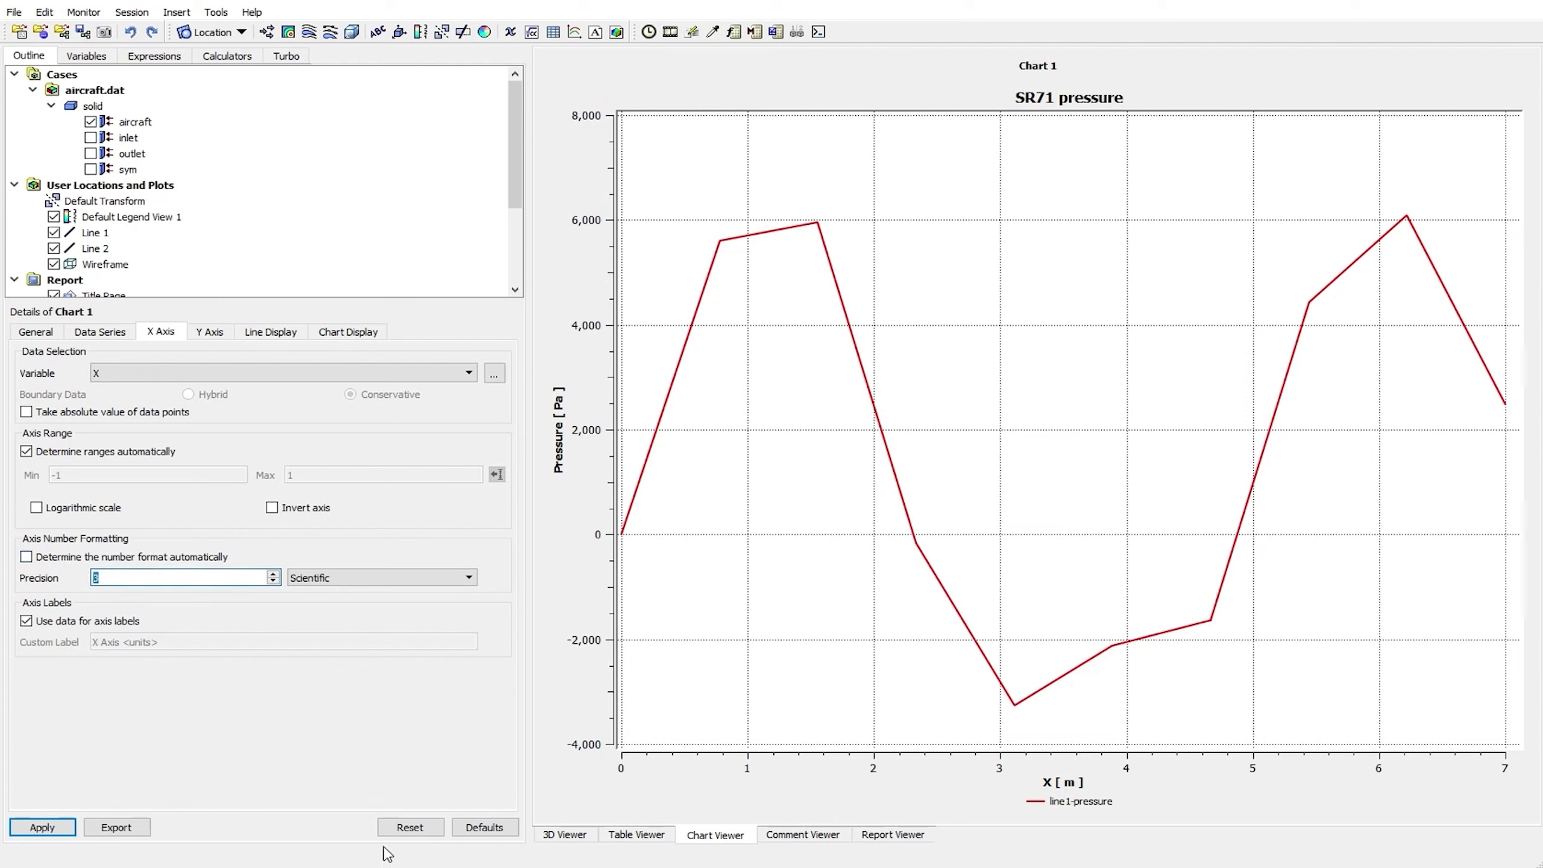
click(337, 579)
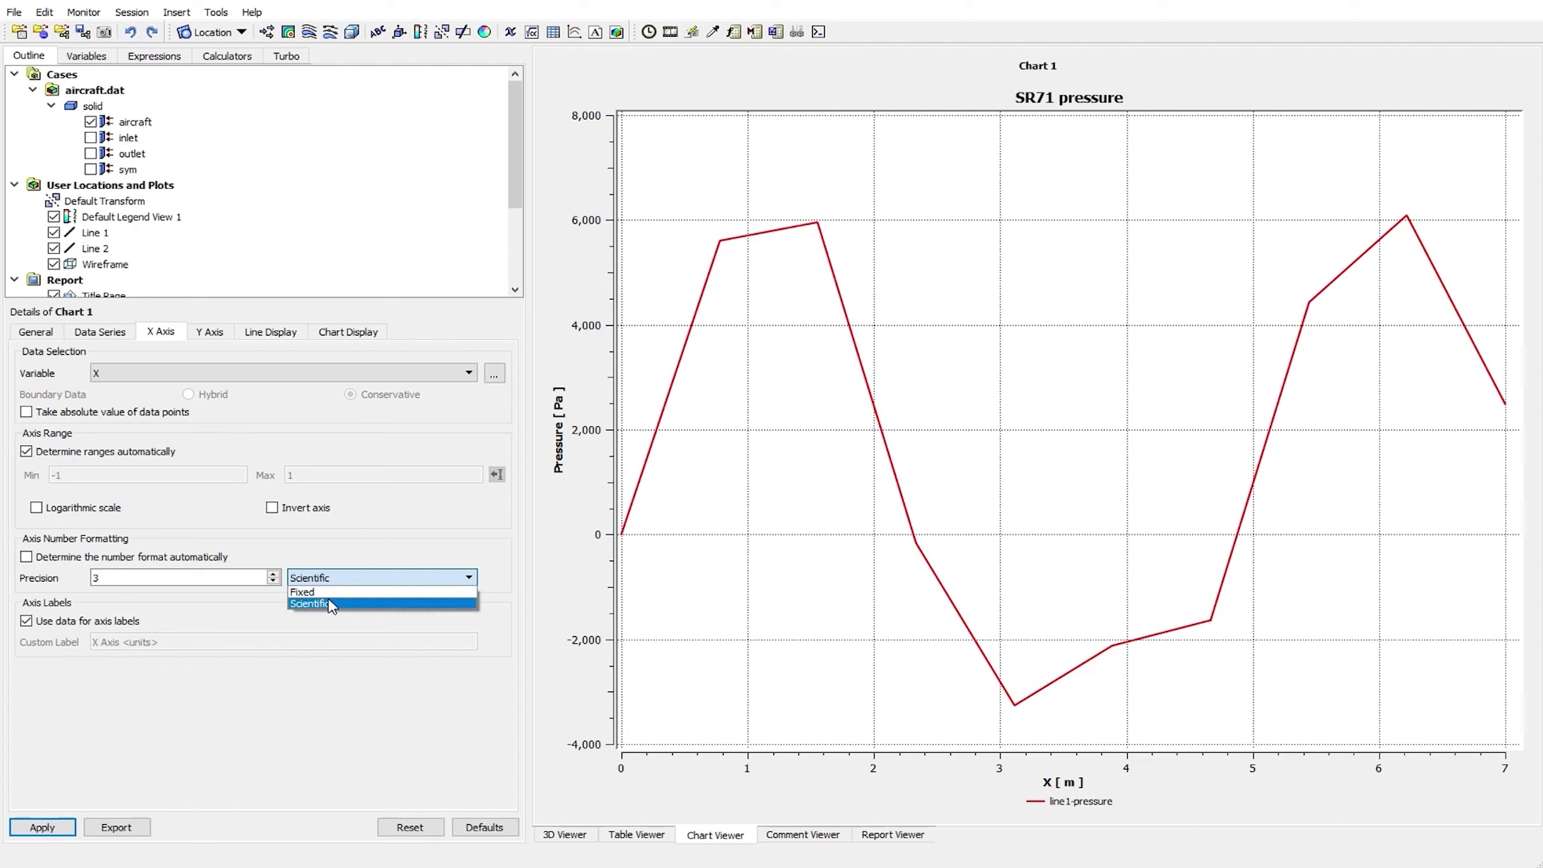
click(371, 592)
click(56, 828)
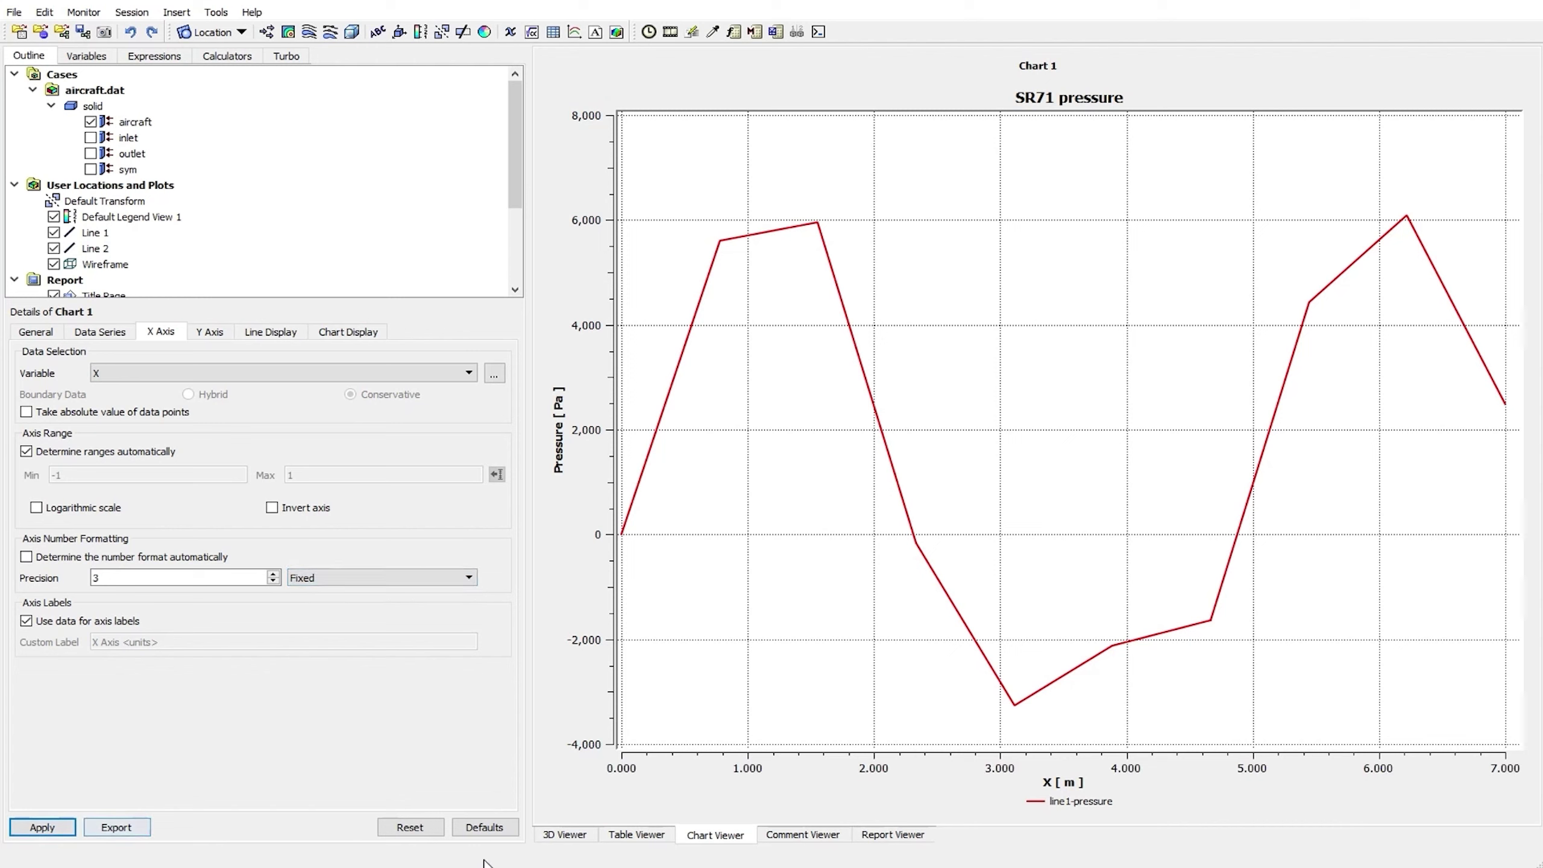
Try the Scientific number format on the X axis, reduce its precision to 1, and restore automatic number formatting
click(310, 584)
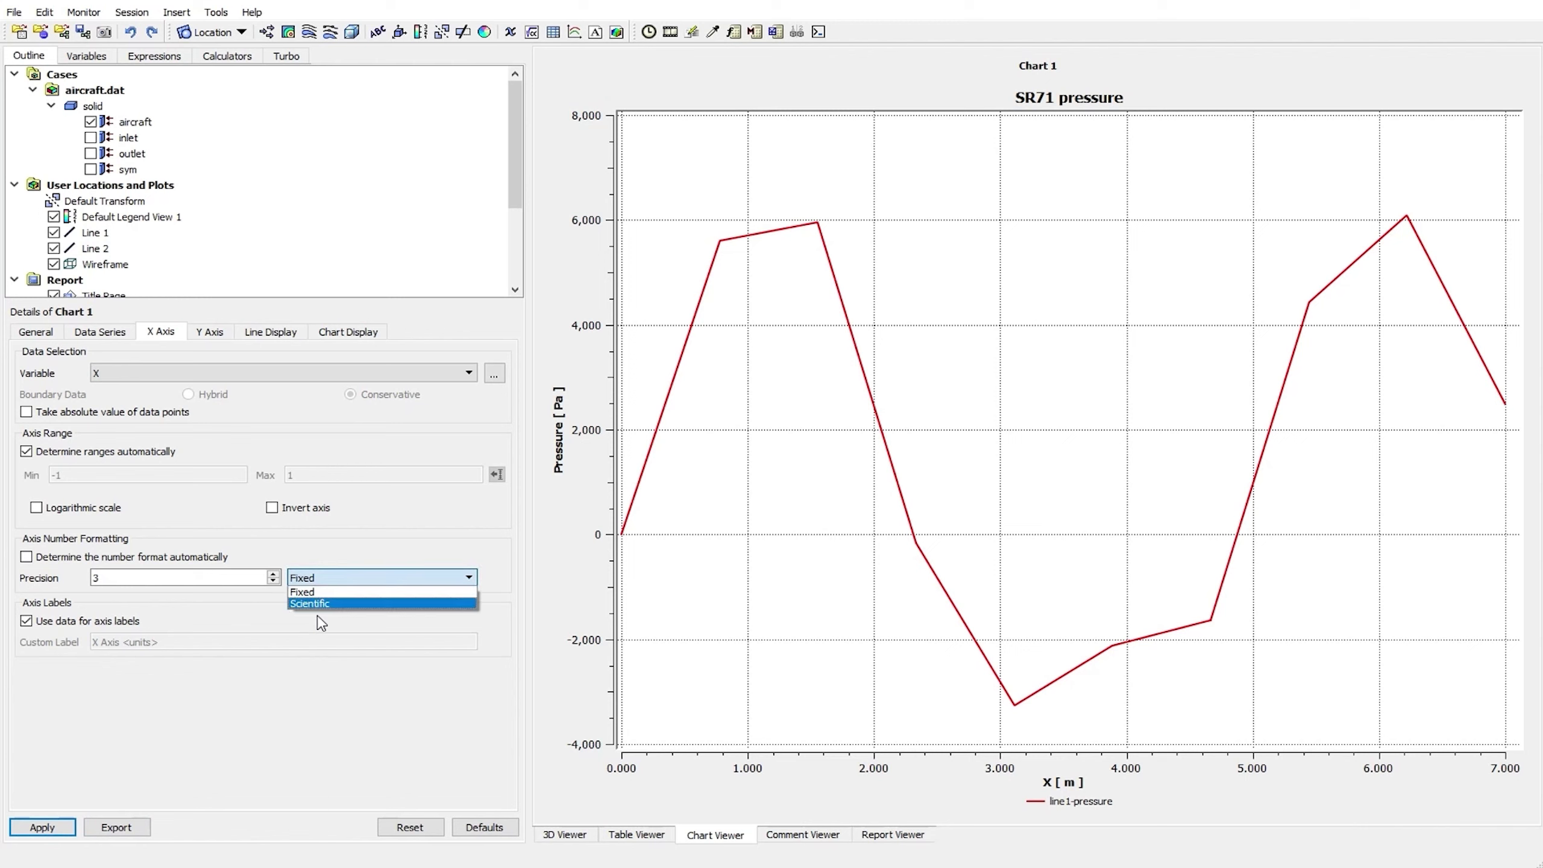
click(314, 603)
click(46, 827)
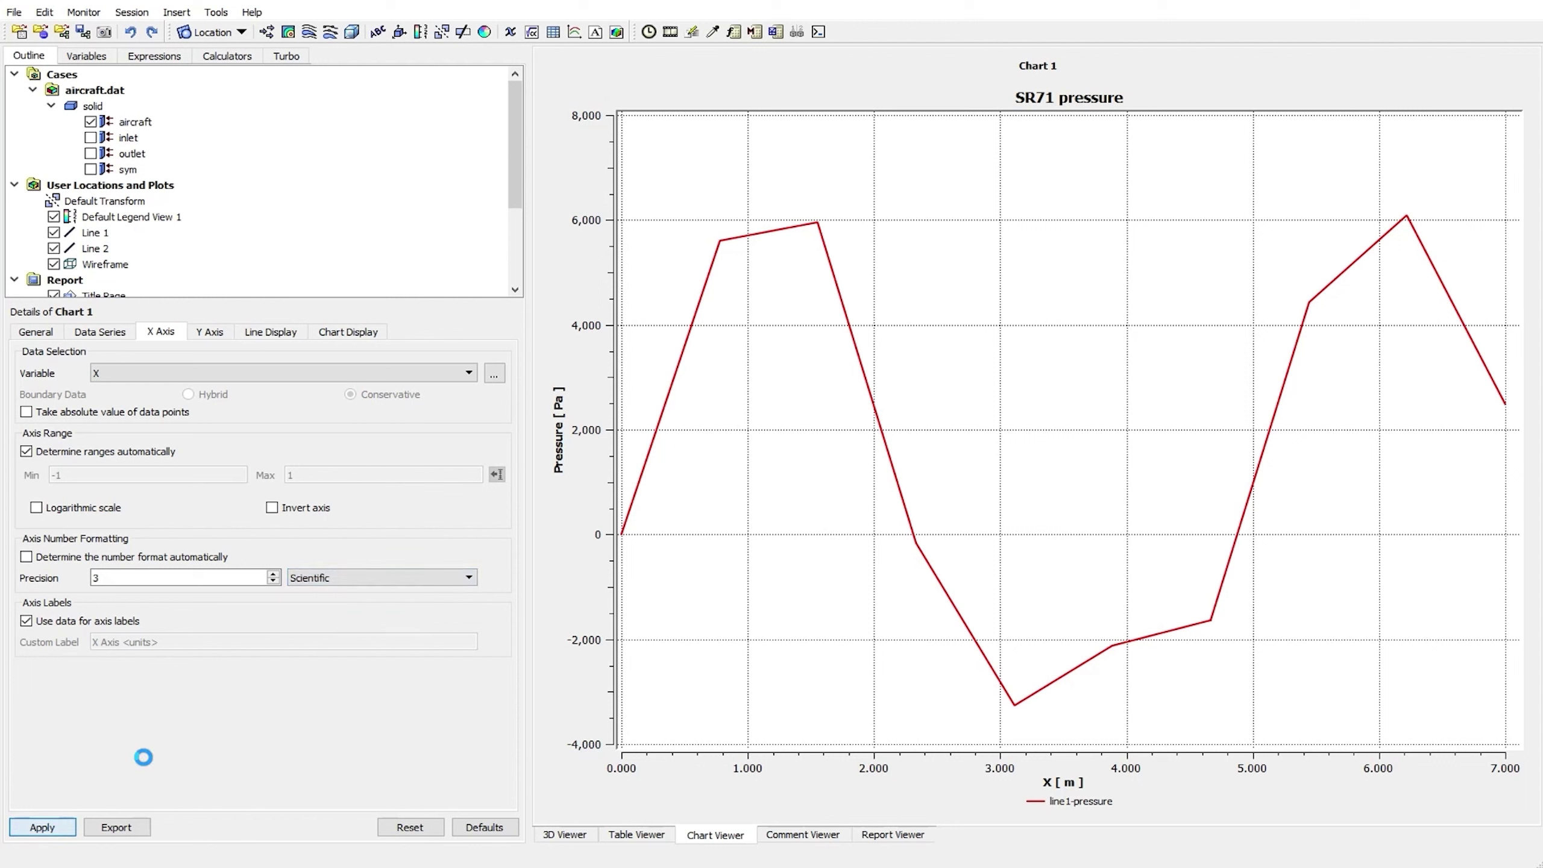
drag(140, 578, 51, 580)
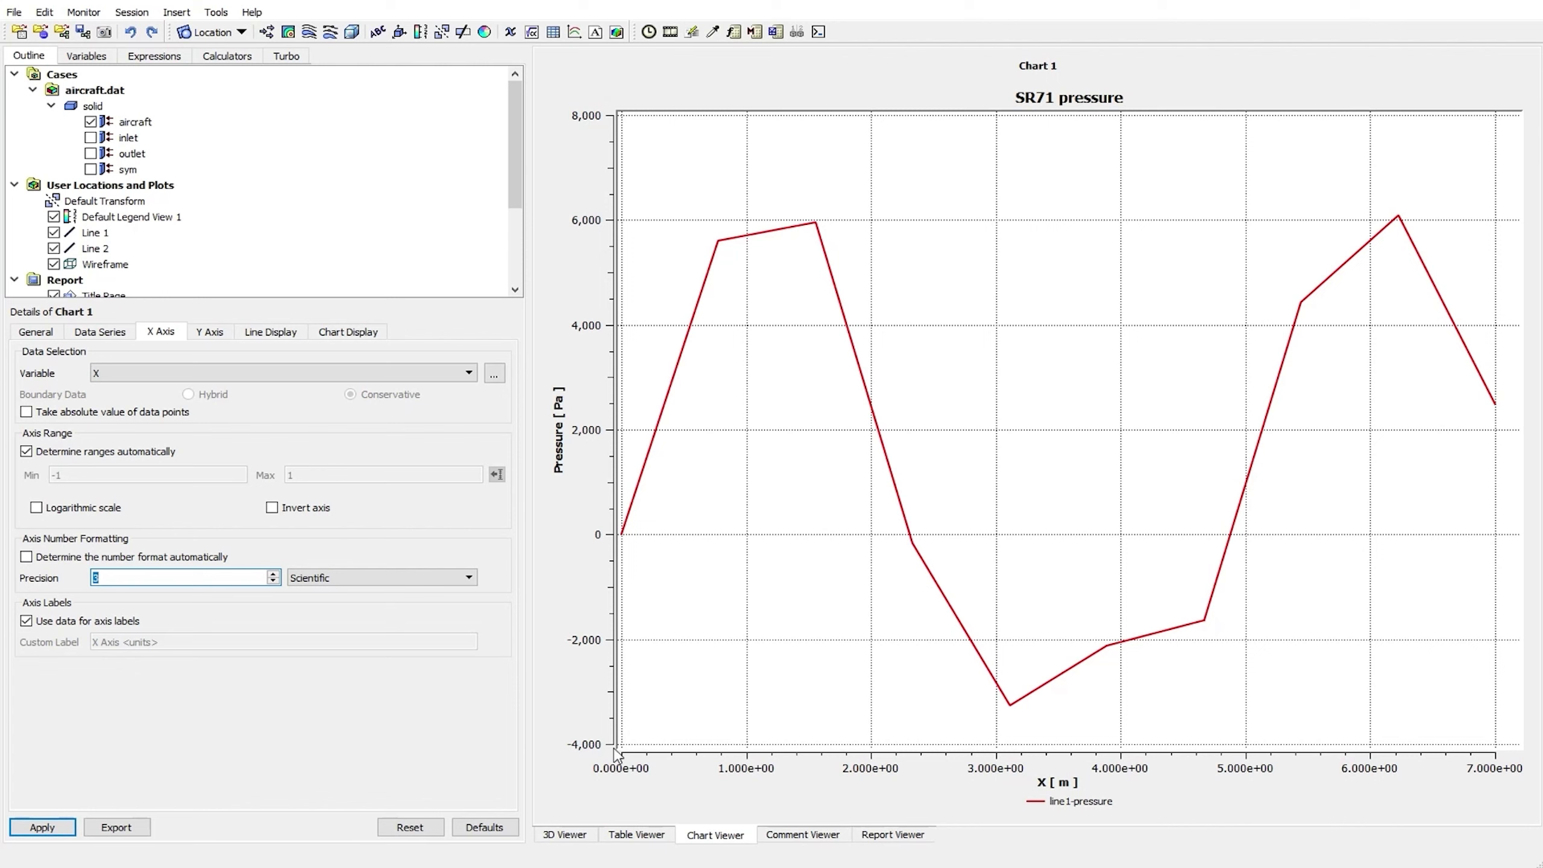
text(1)
click(44, 828)
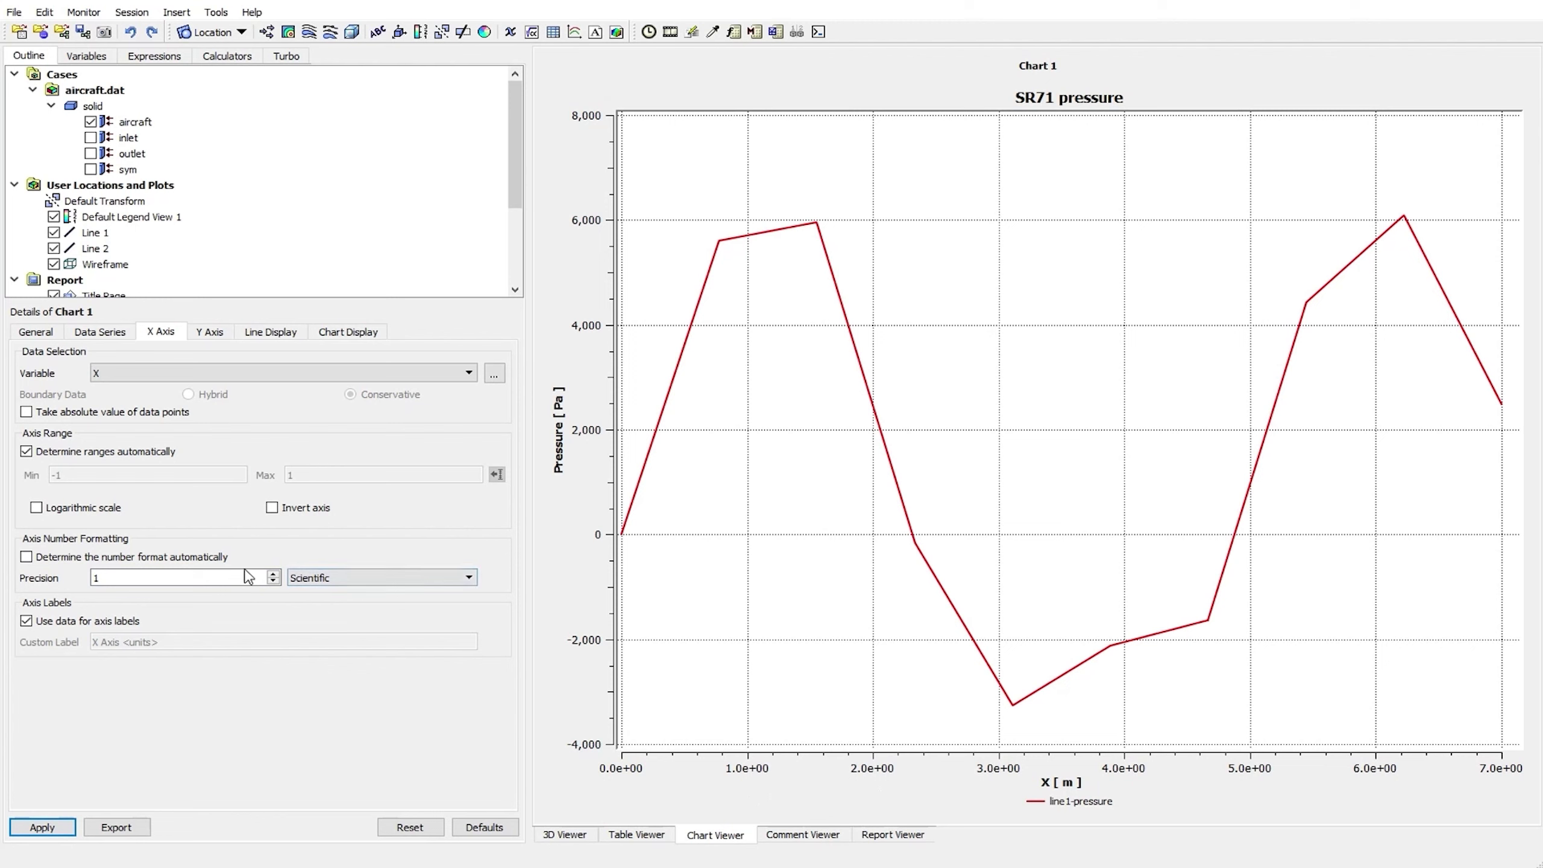
click(26, 558)
click(51, 827)
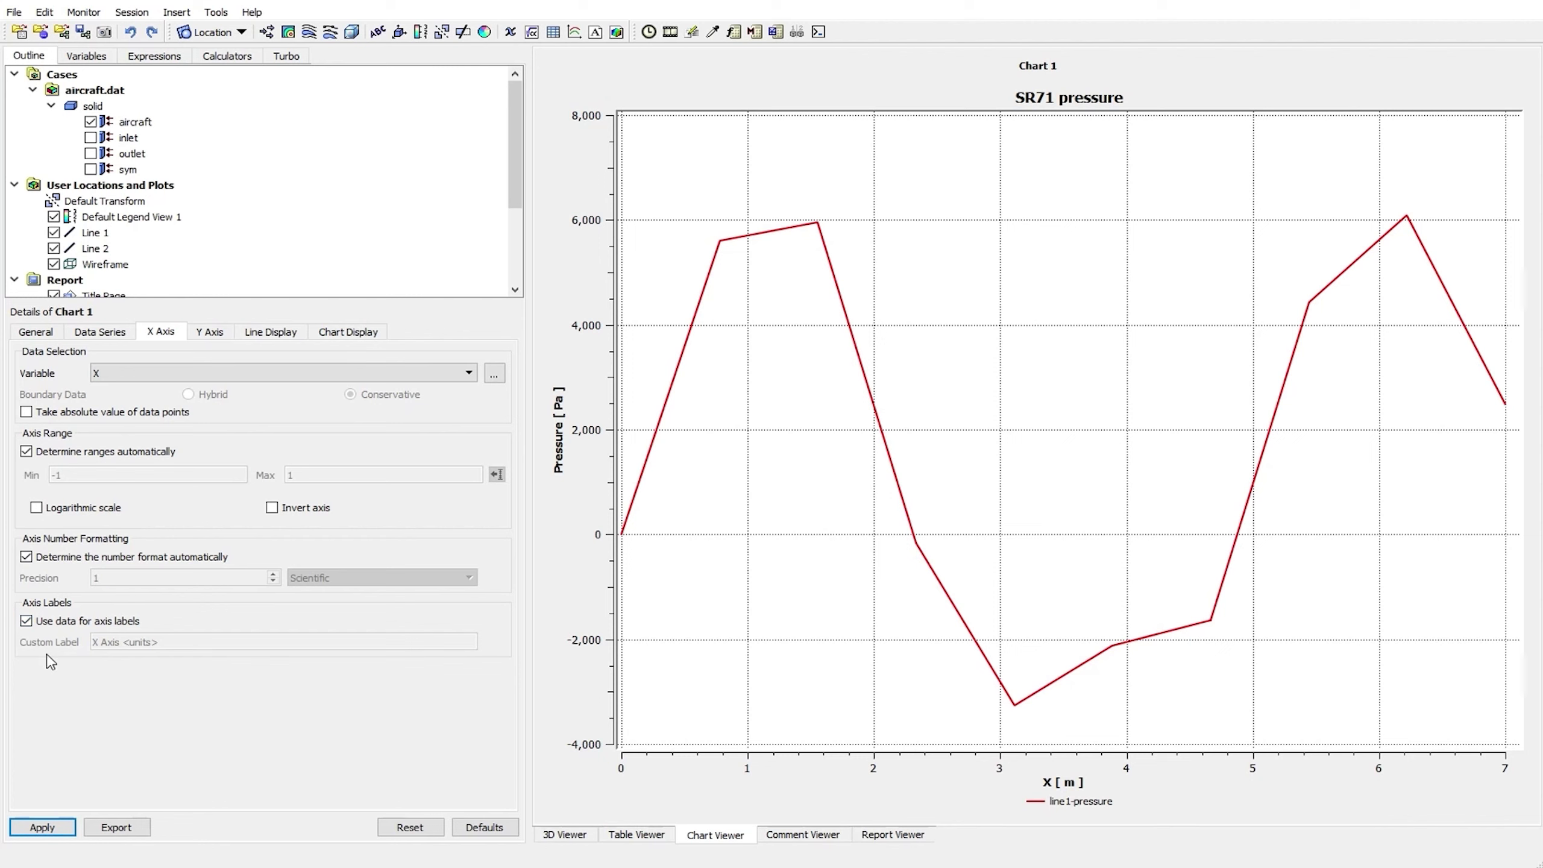
Apply the custom label "X" to the X axis, and restore the label taken from the data
click(26, 621)
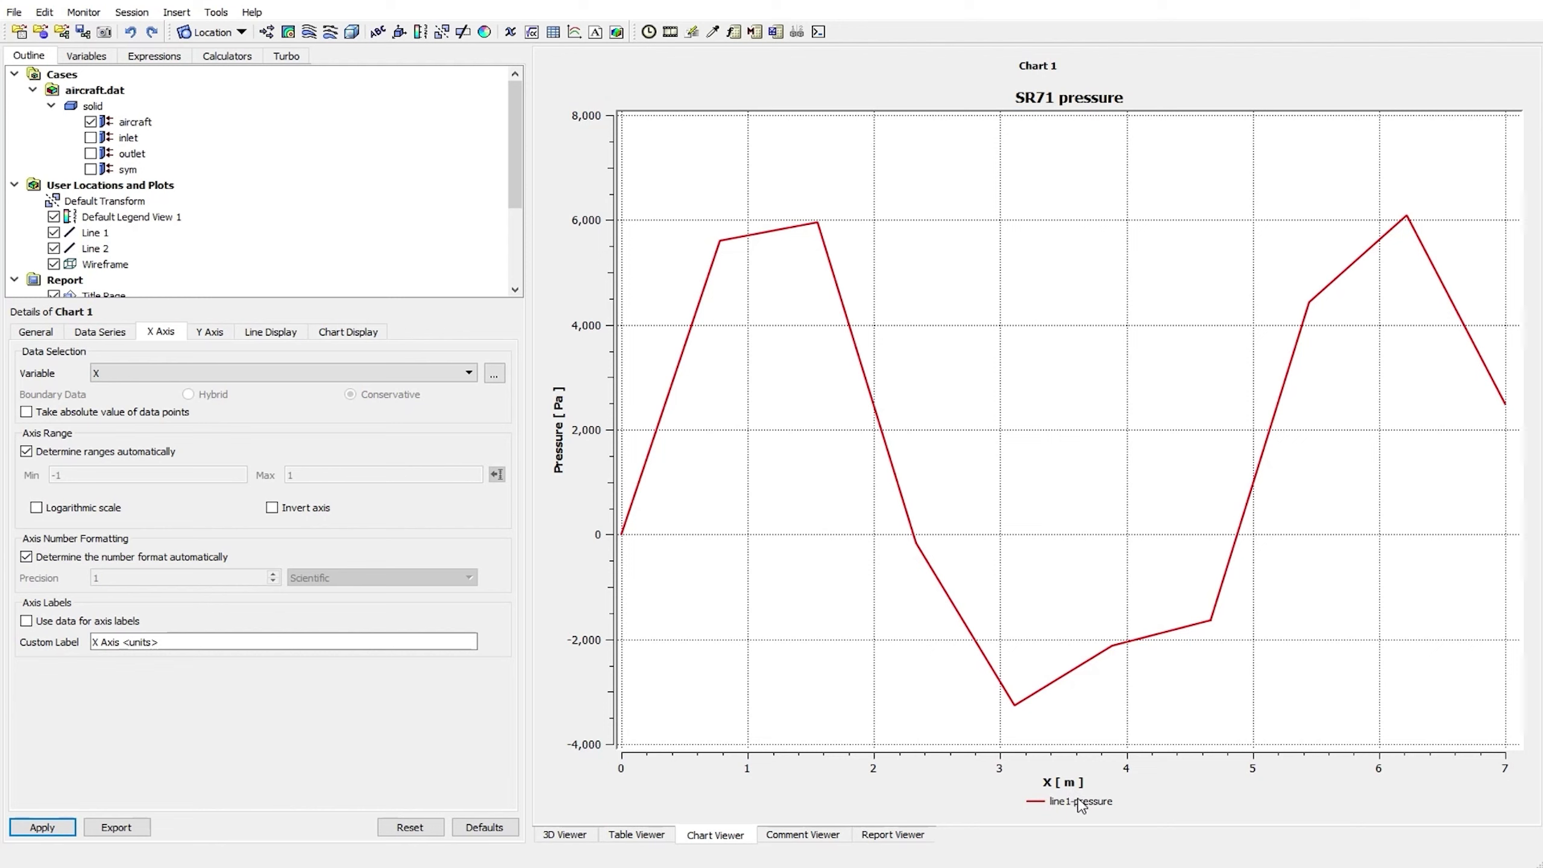
click(181, 641)
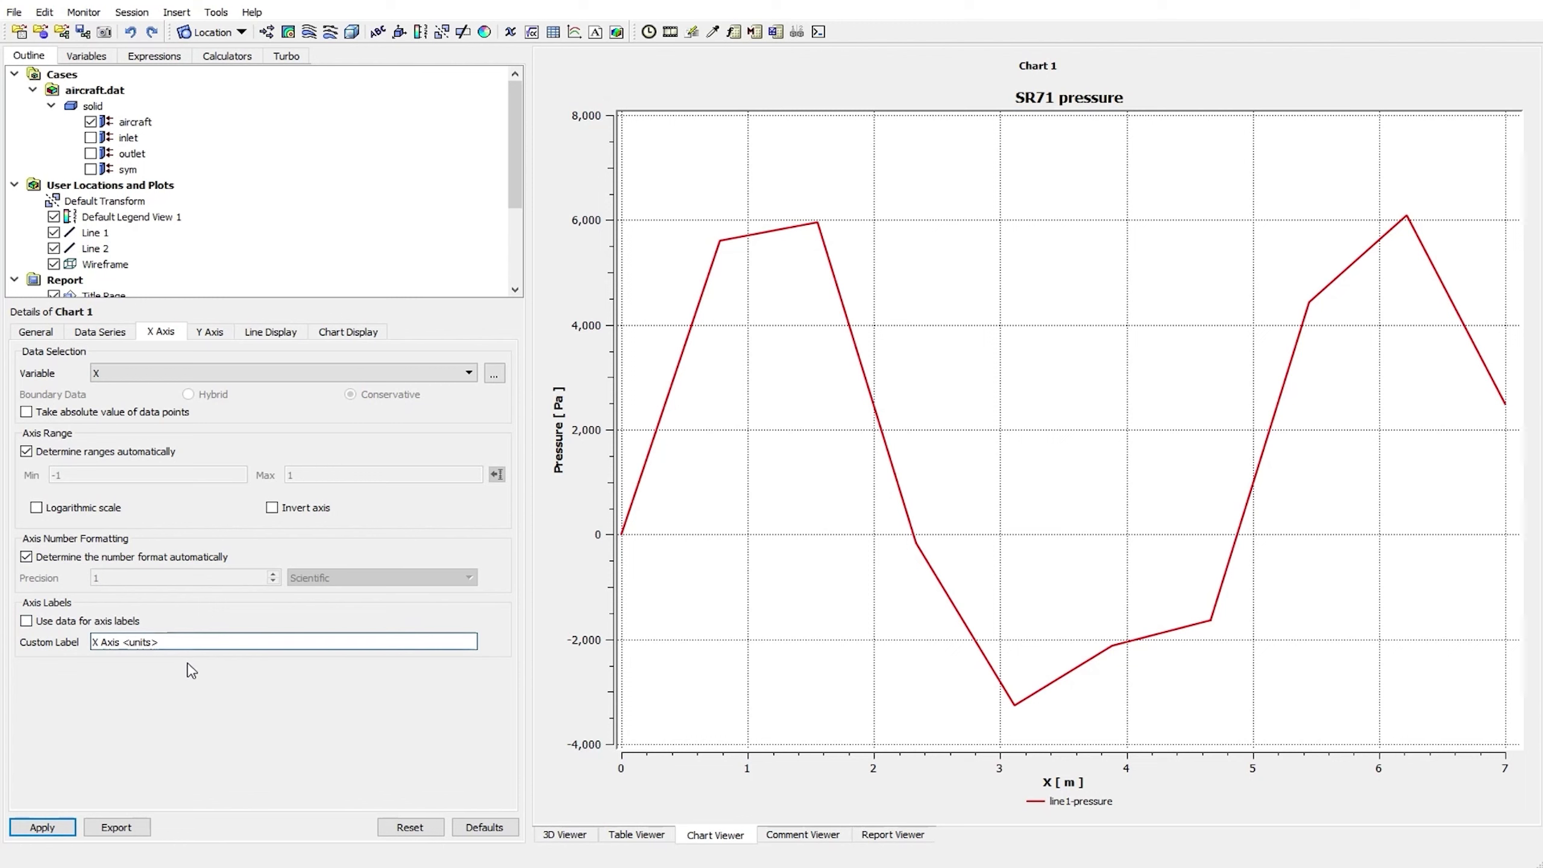
drag(159, 643, 59, 642)
text(X)
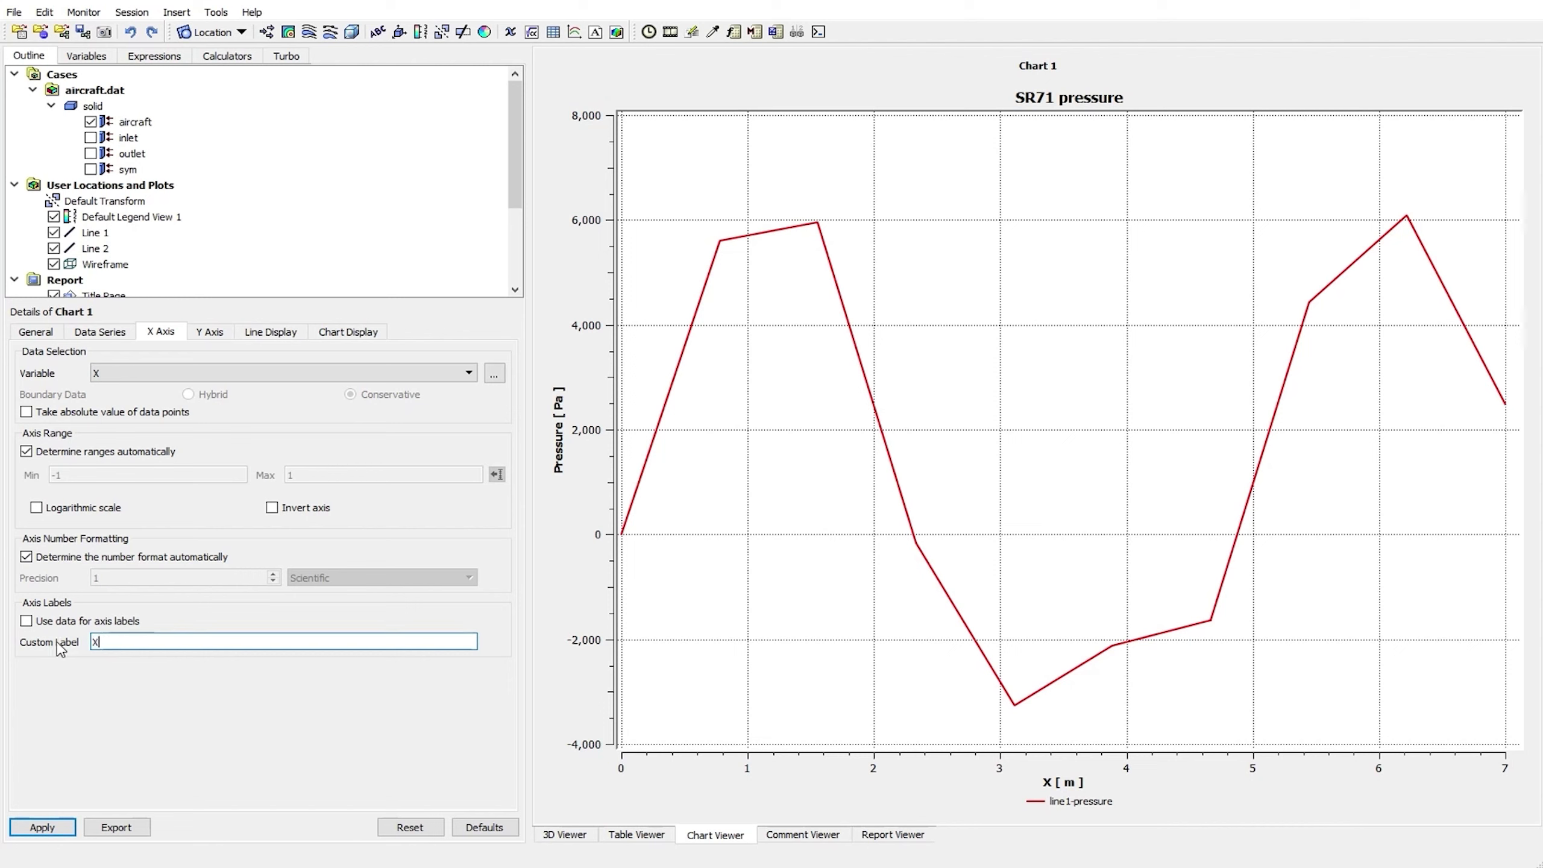
click(38, 827)
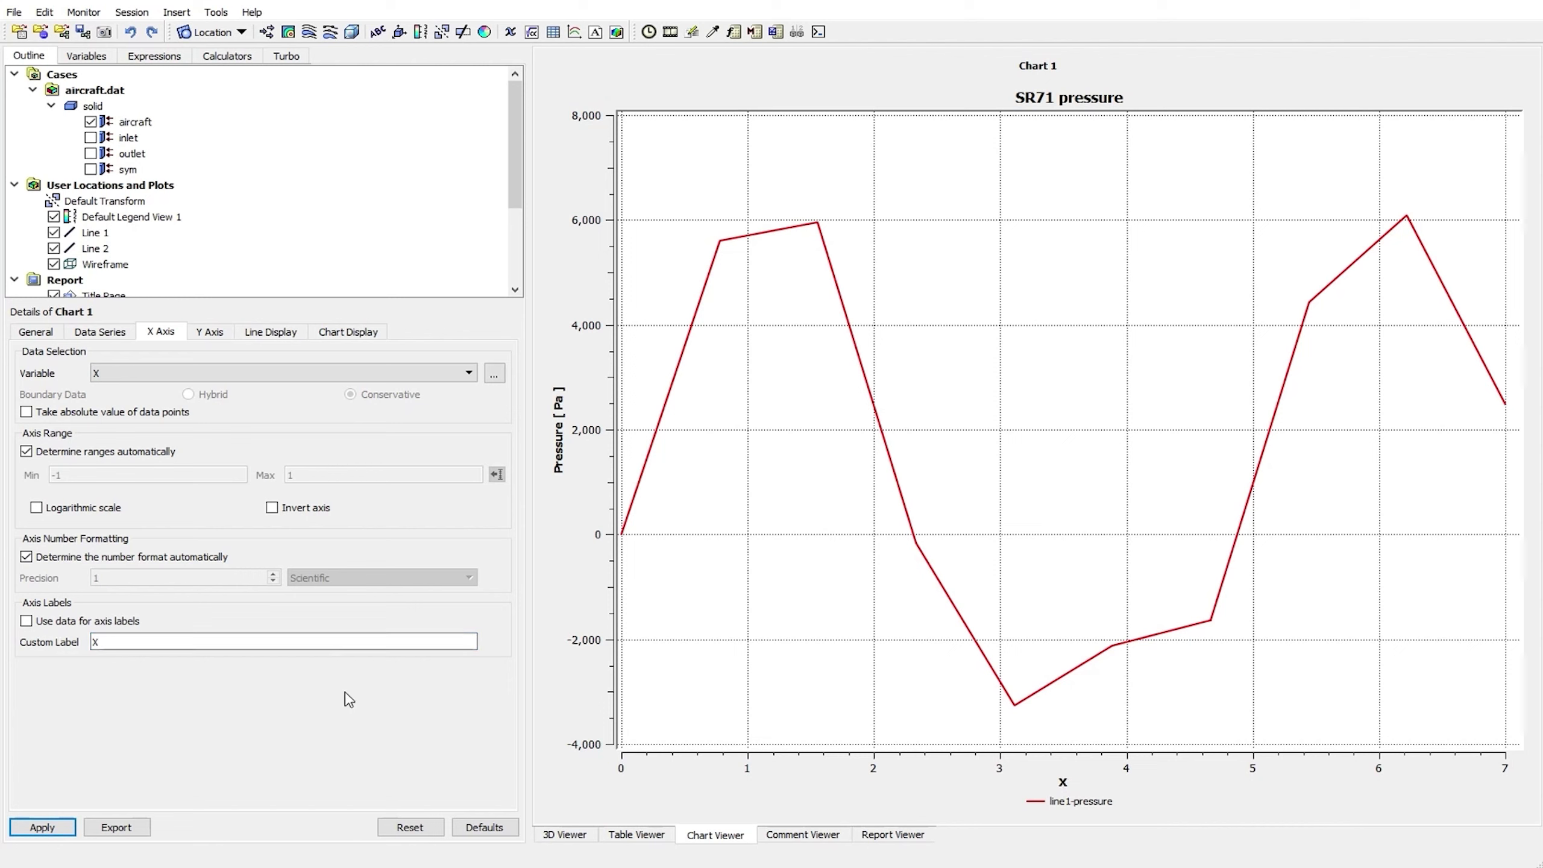
click(52, 621)
click(57, 827)
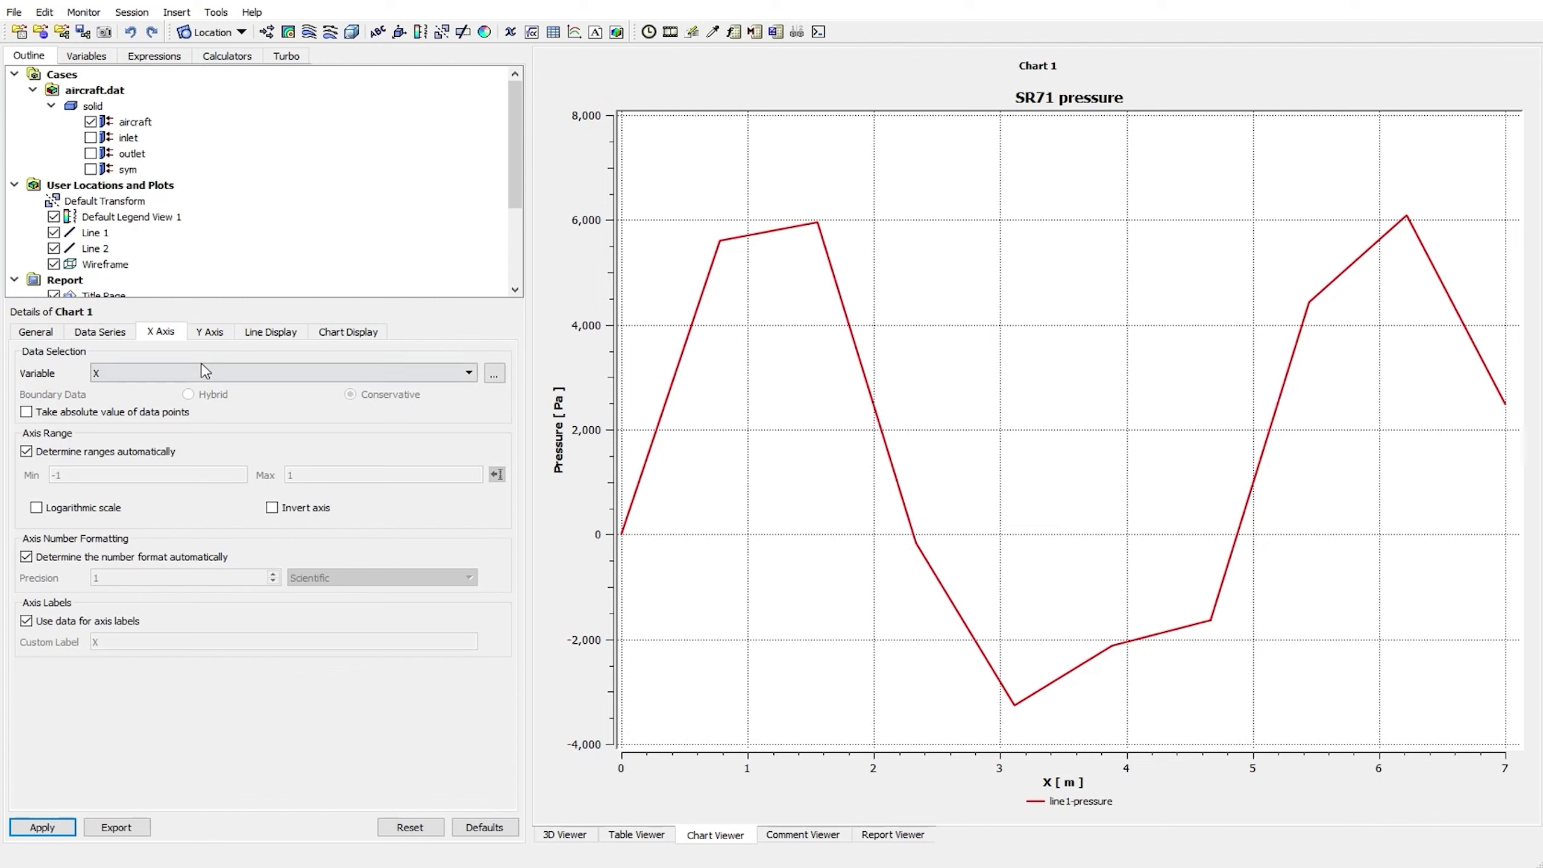
Refine the pressure curve by applying 20, 30 and finally 100 samples to Line 1
click(199, 333)
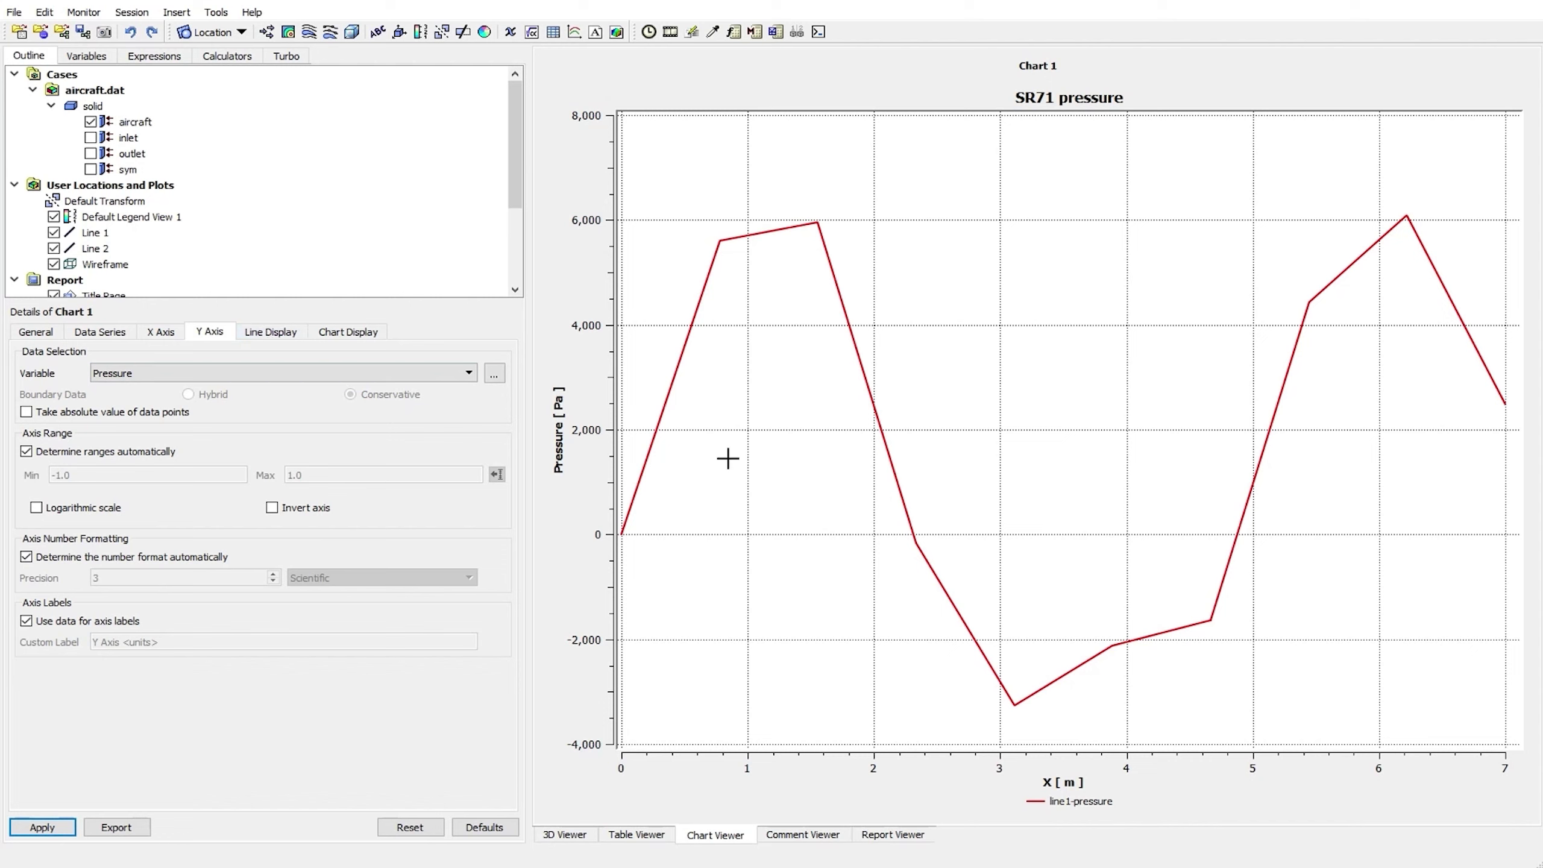
click(92, 232)
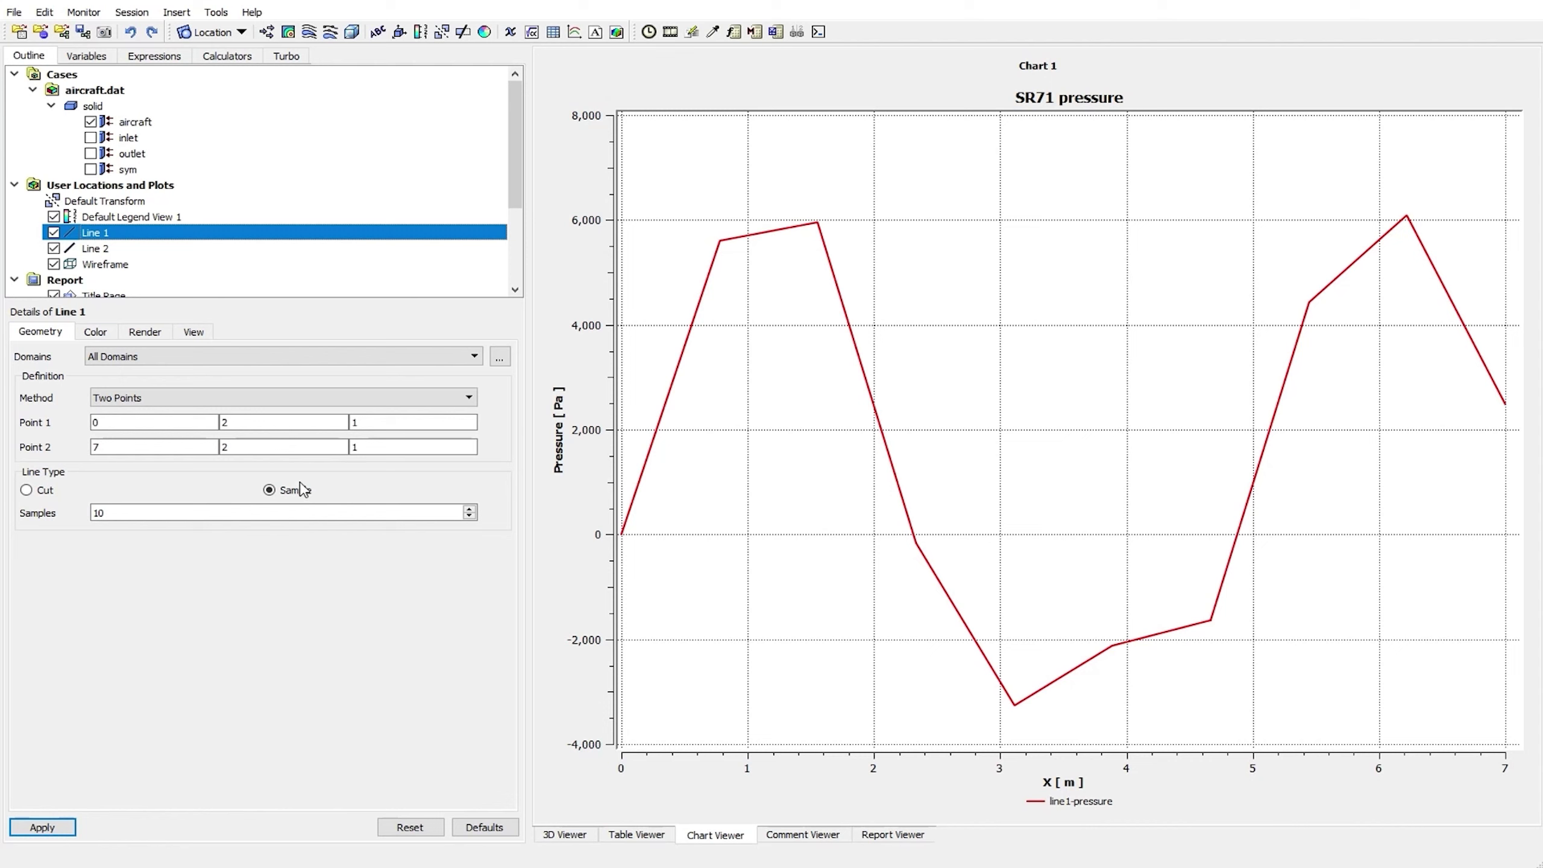
drag(152, 513, 1, 515)
text(20)
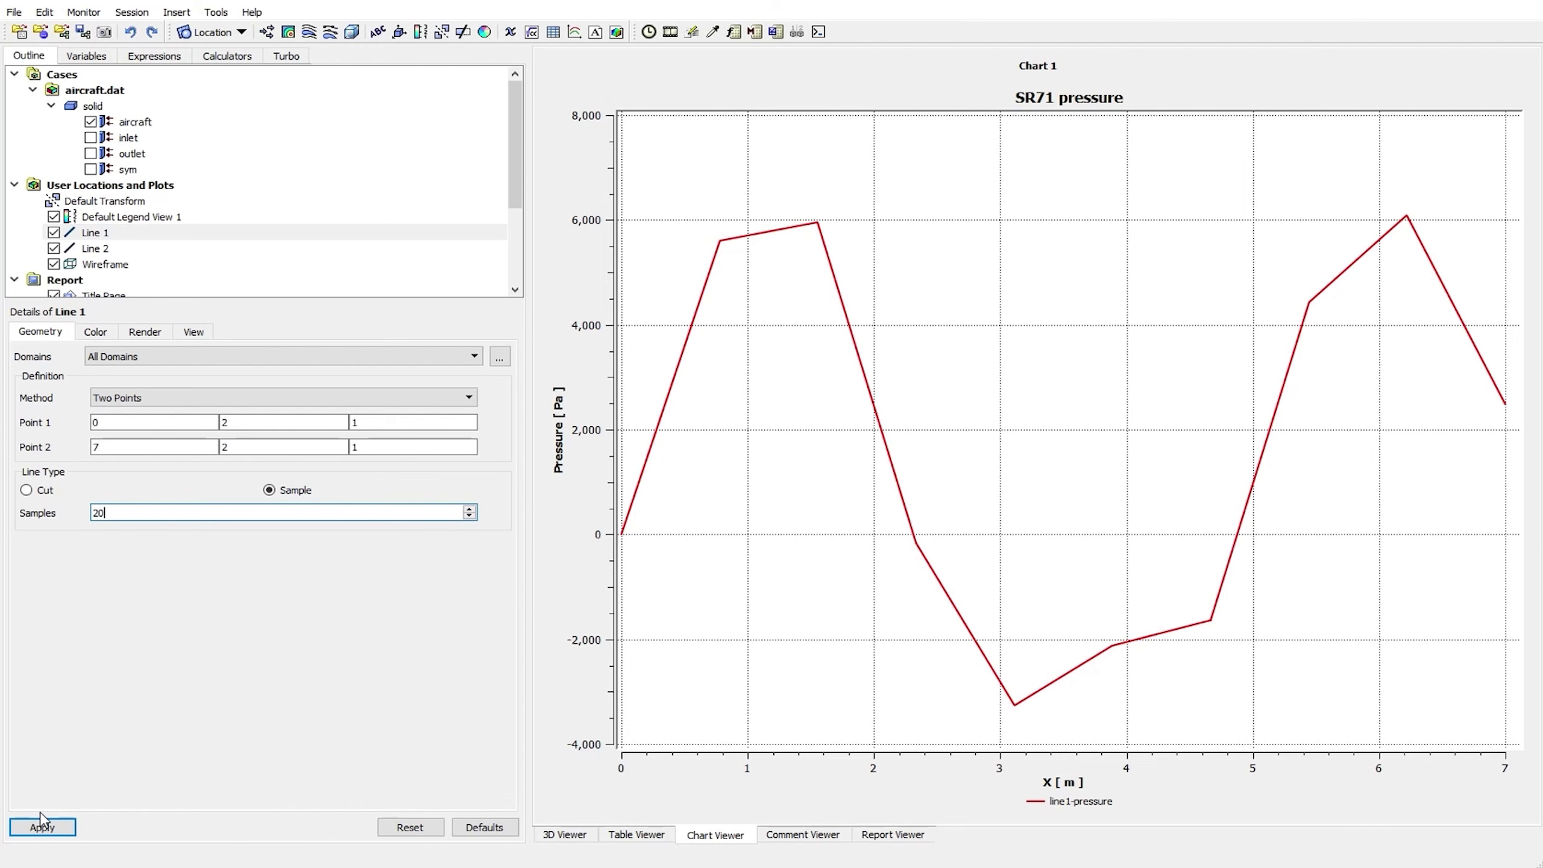
click(41, 827)
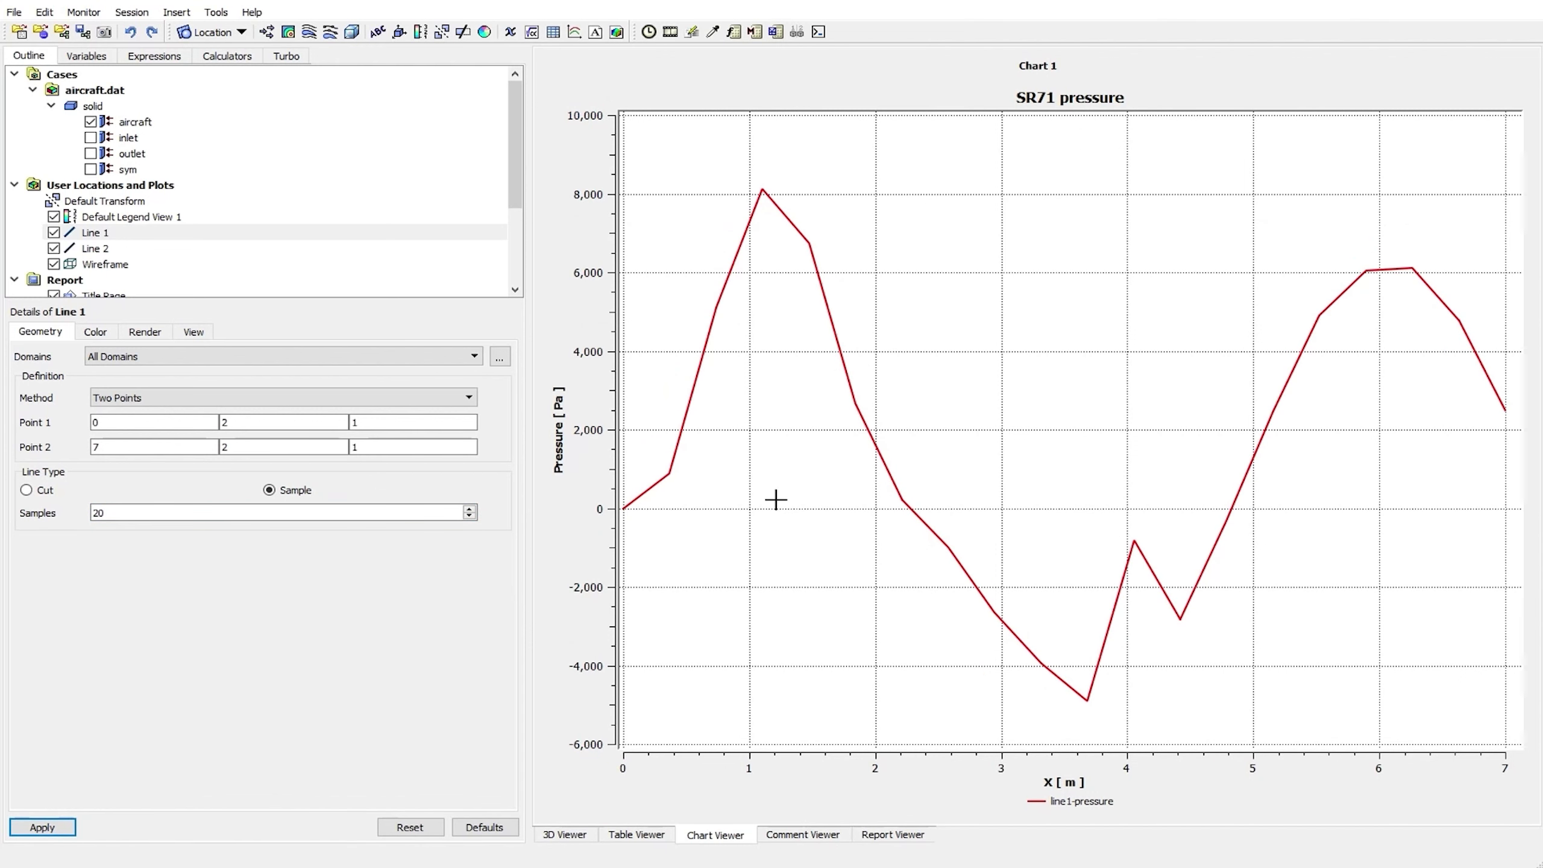
text(30)
click(24, 826)
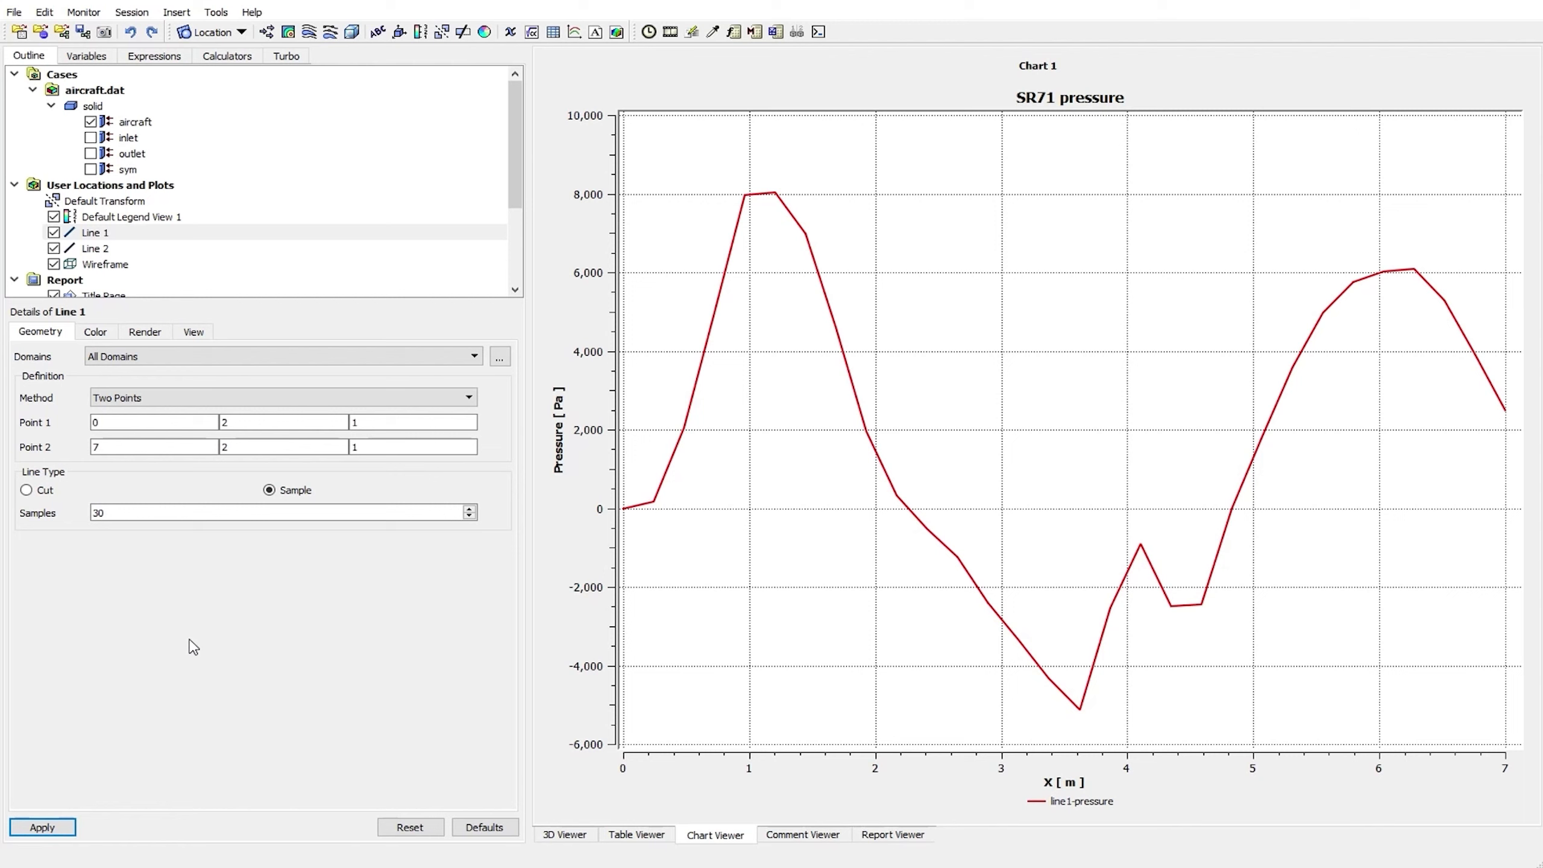
drag(140, 512, 4, 511)
text(100)
click(42, 827)
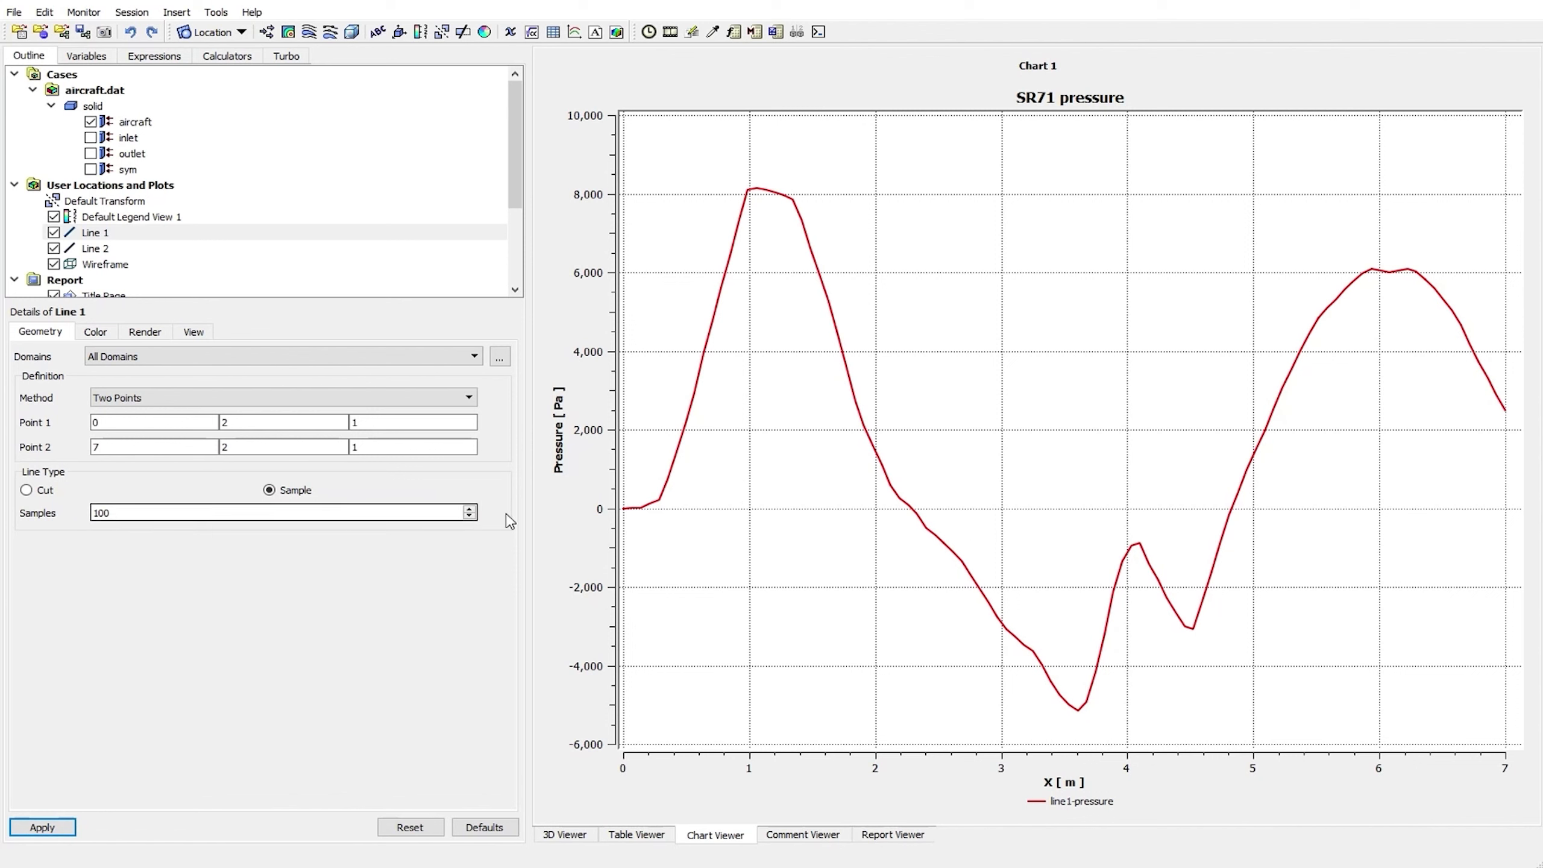
drag(169, 513, 5, 512)
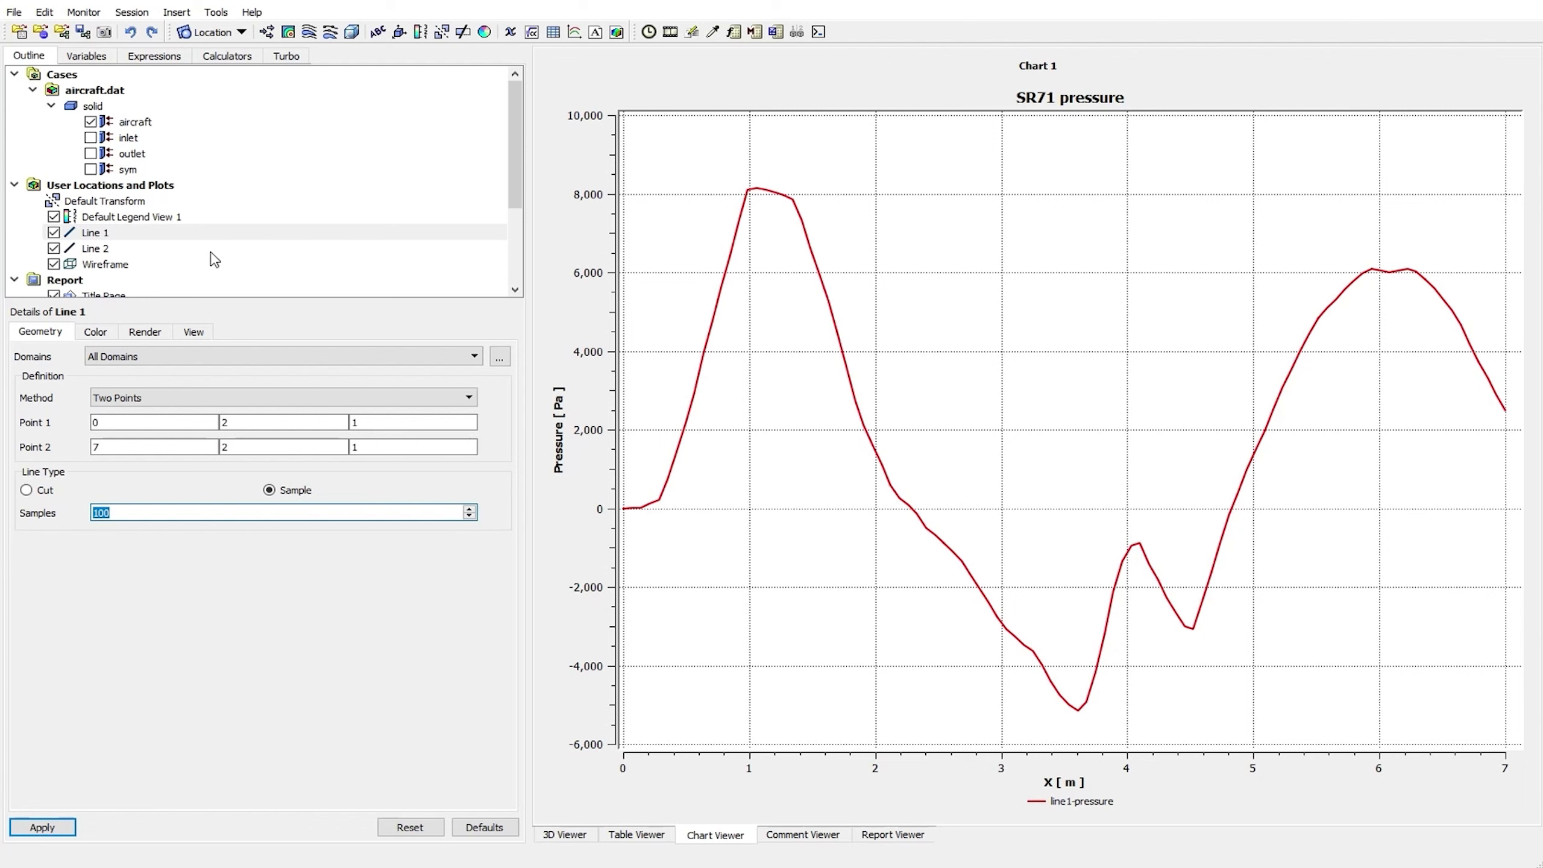
Try the Dash line style on the line1-pressure series of Chart 1, and apply the Dot style instead
drag(515, 171, 511, 248)
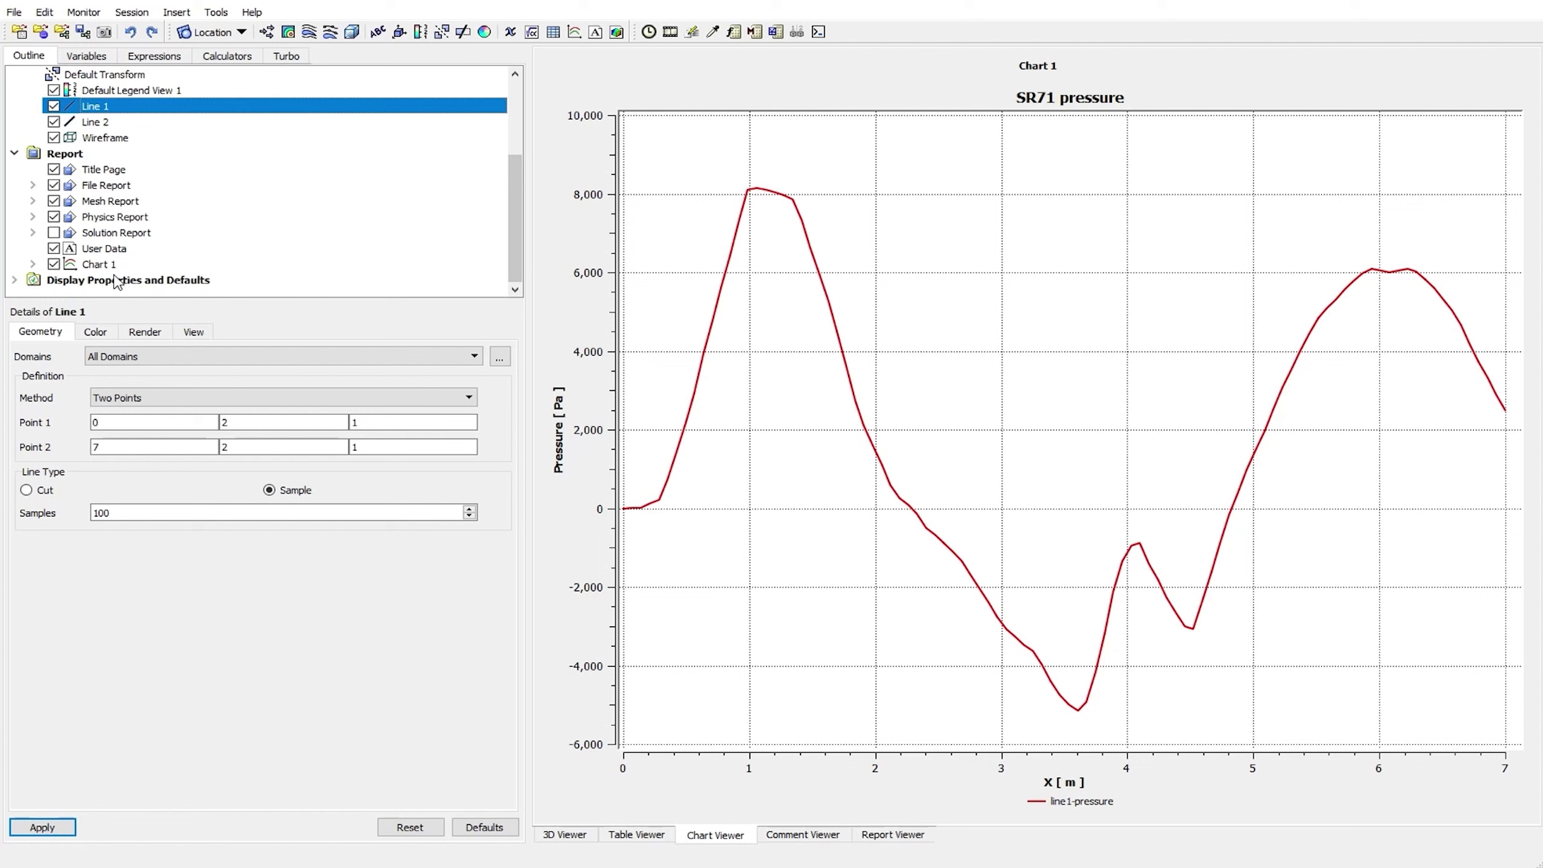
click(96, 265)
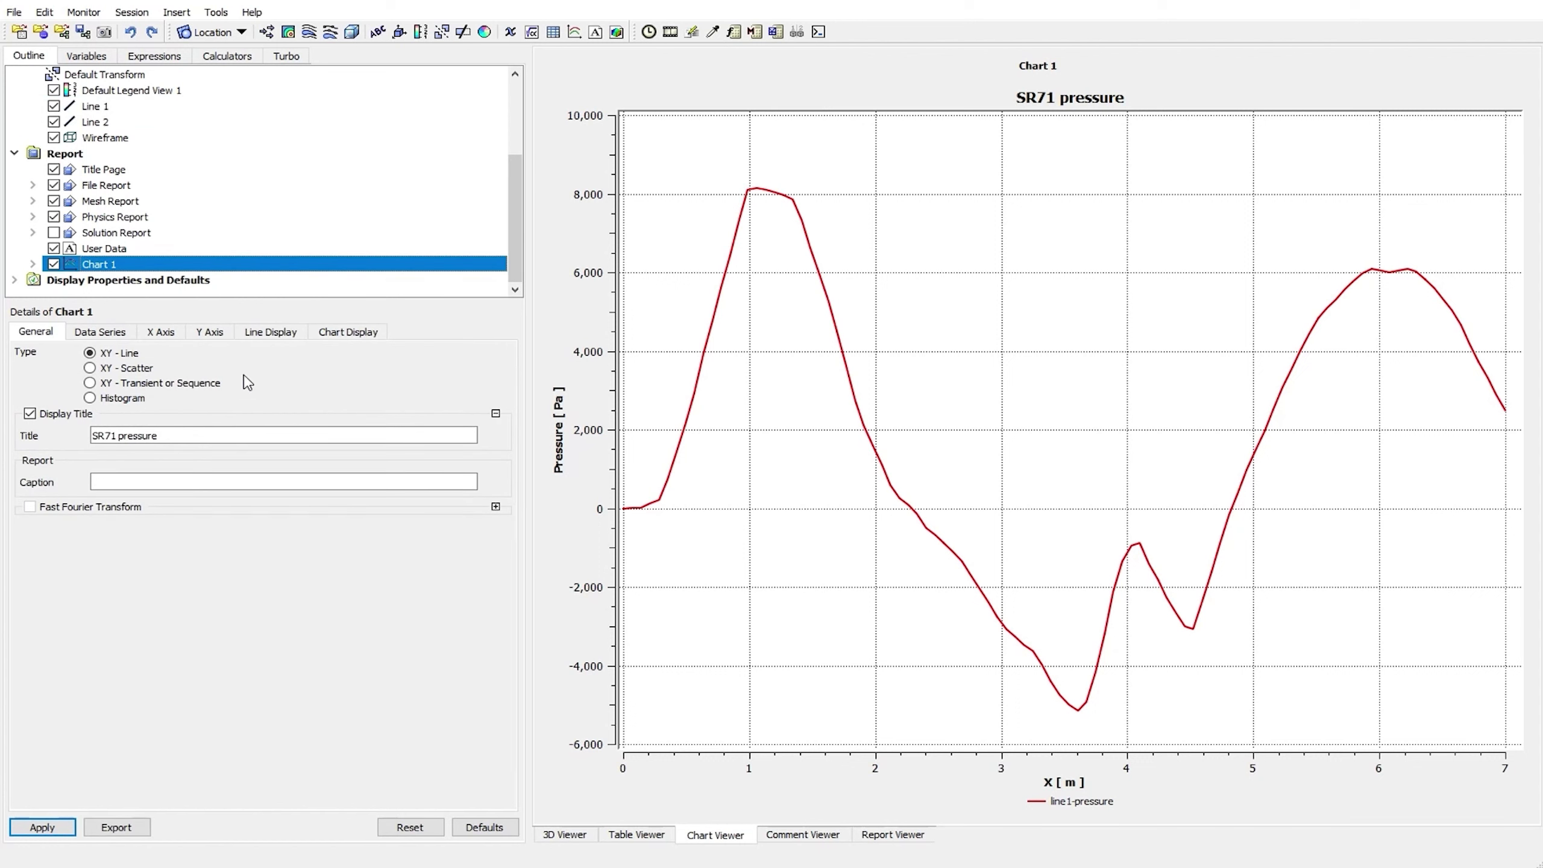
click(273, 333)
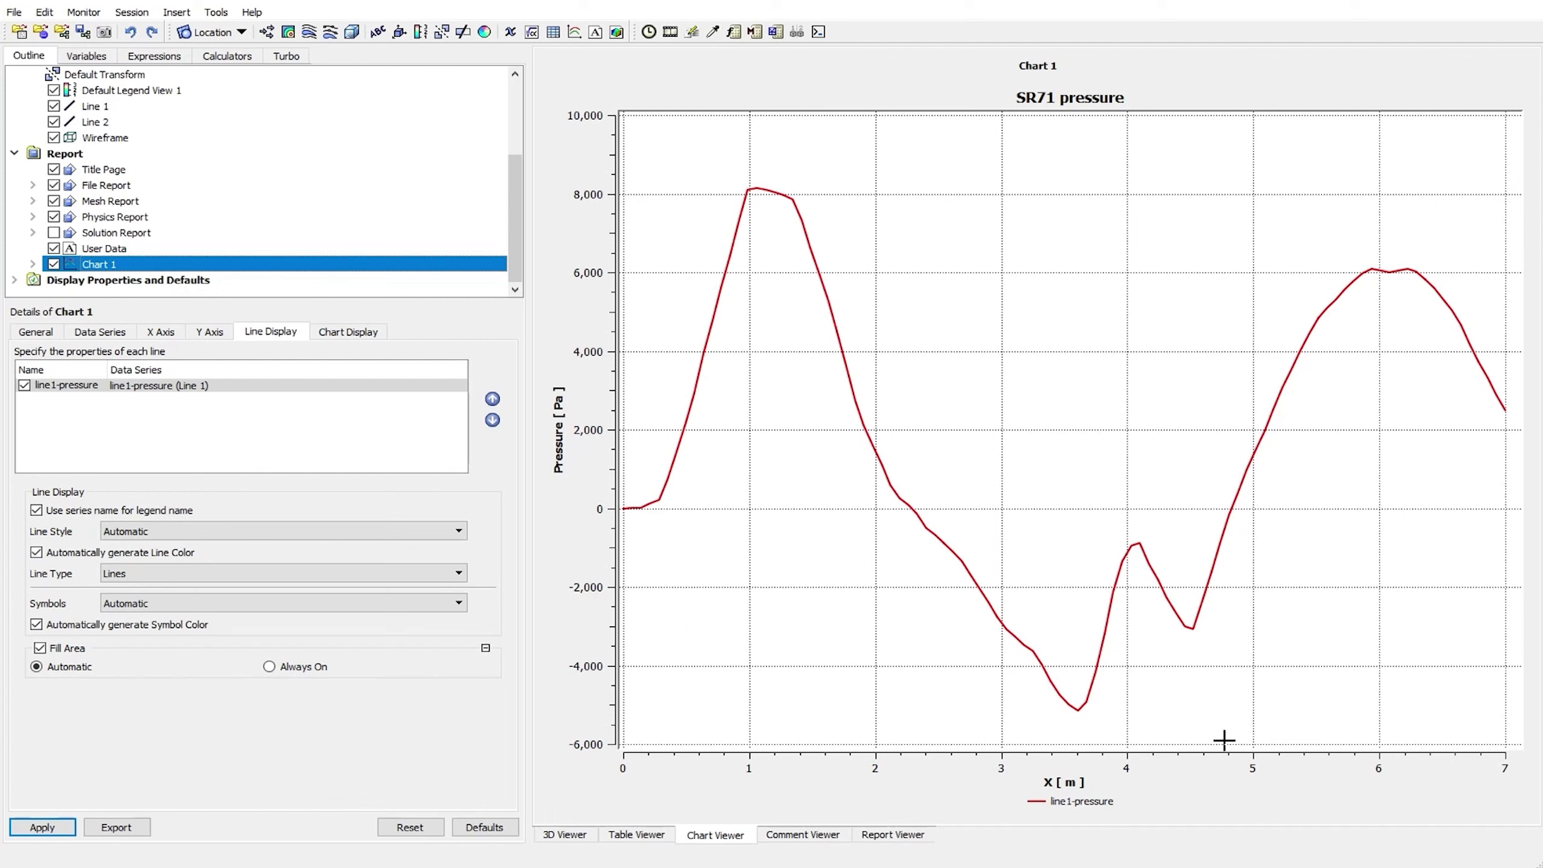
click(143, 532)
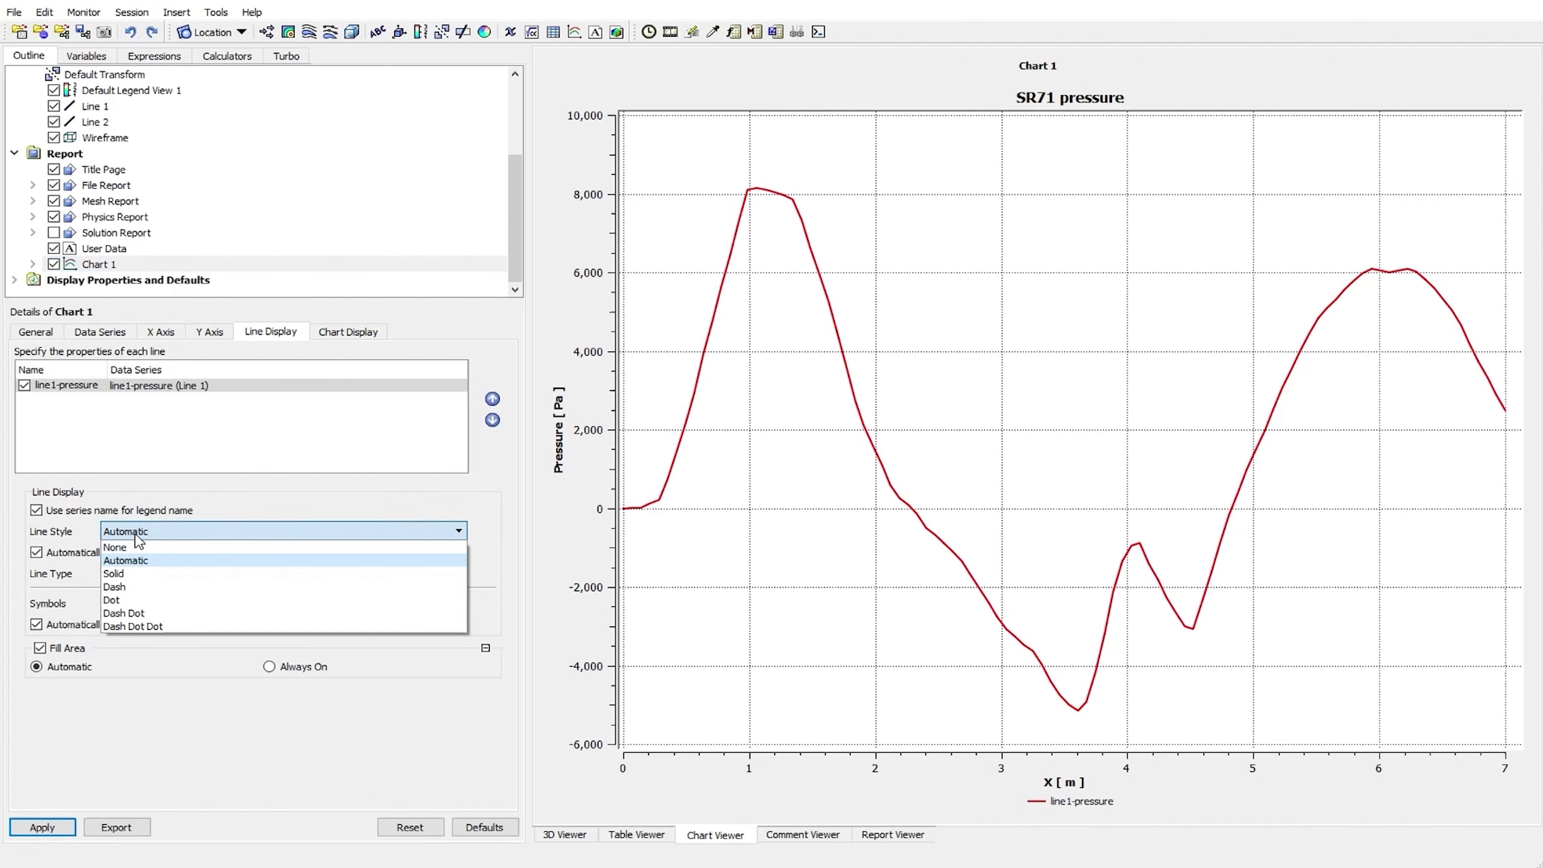
click(143, 591)
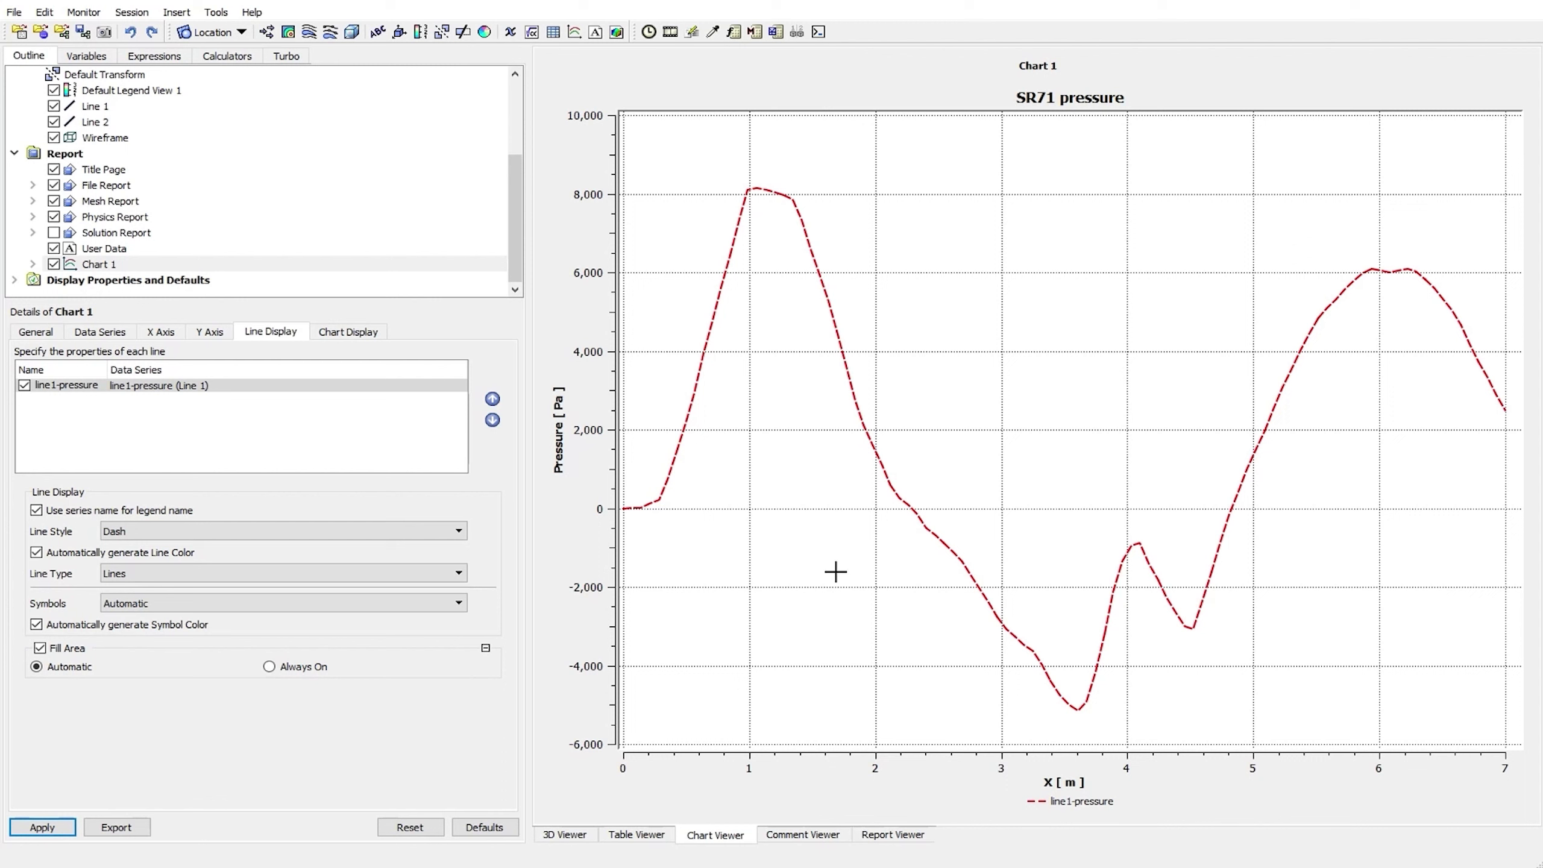
click(135, 531)
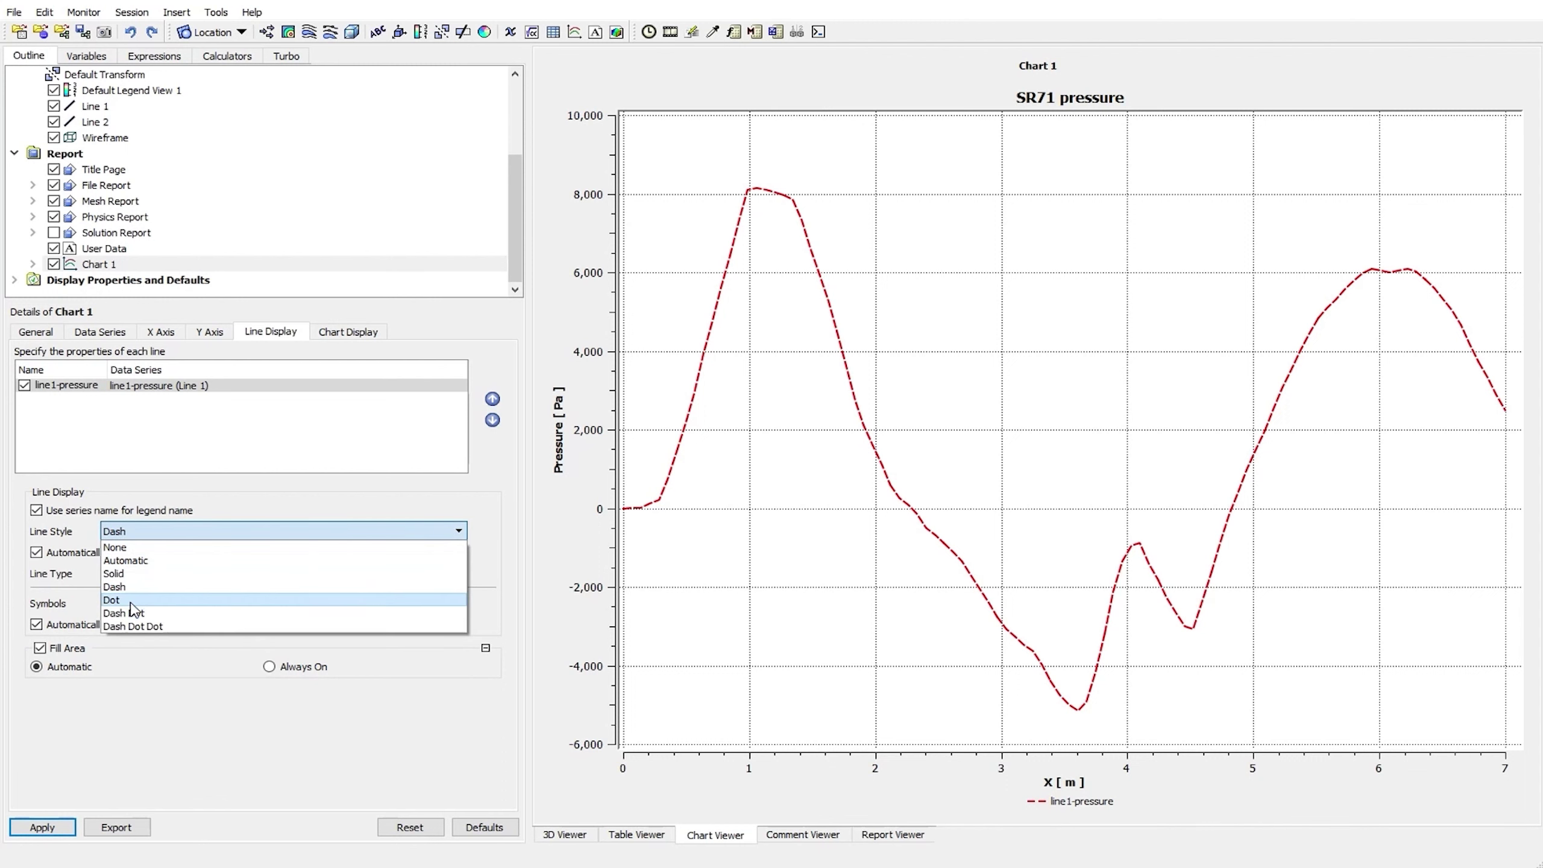
click(132, 605)
click(42, 827)
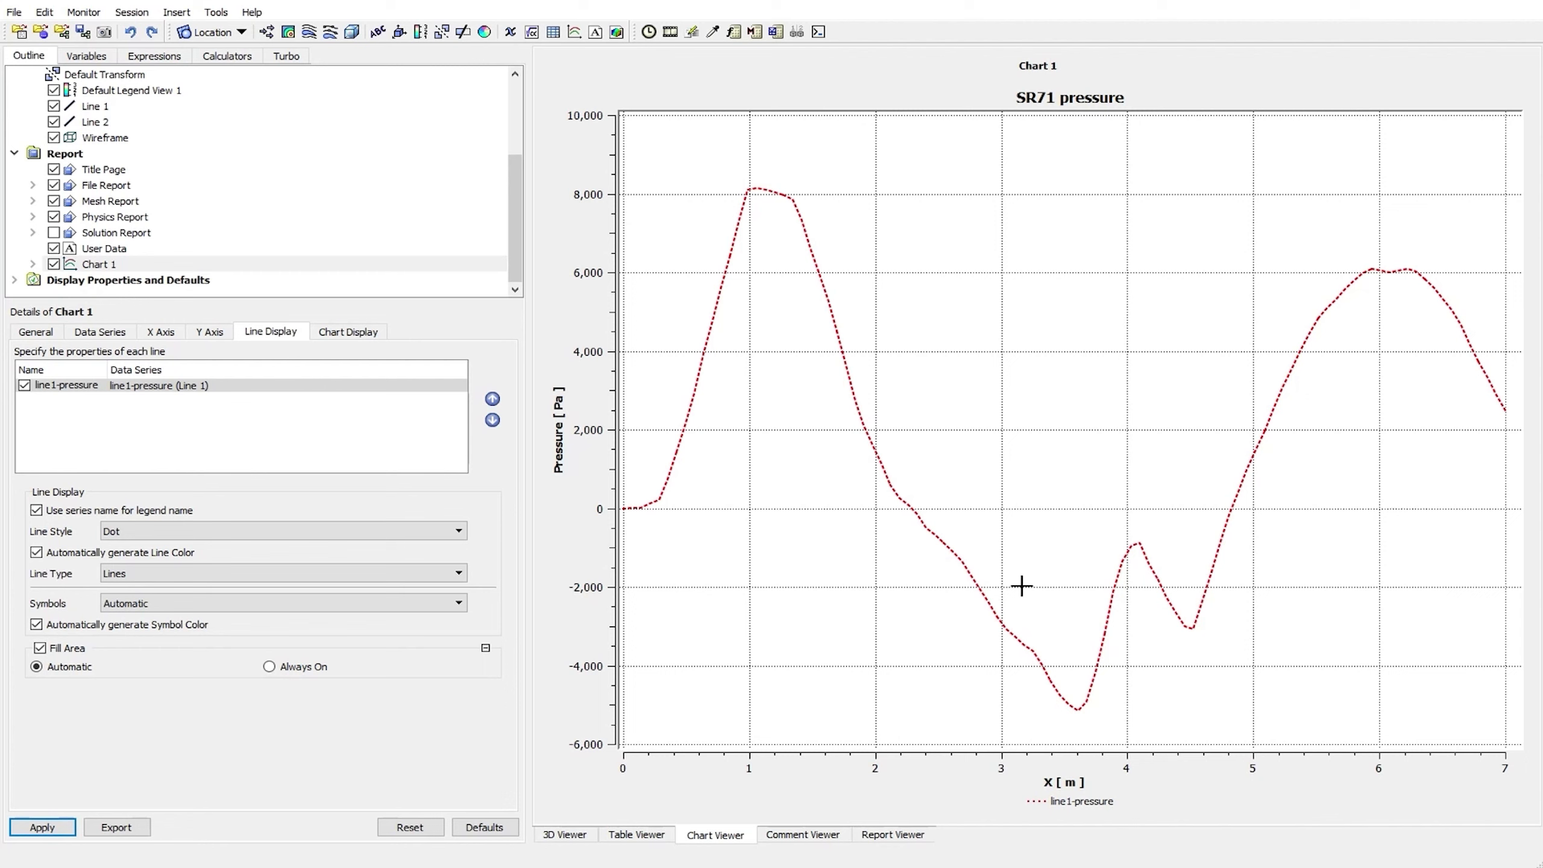
click(145, 574)
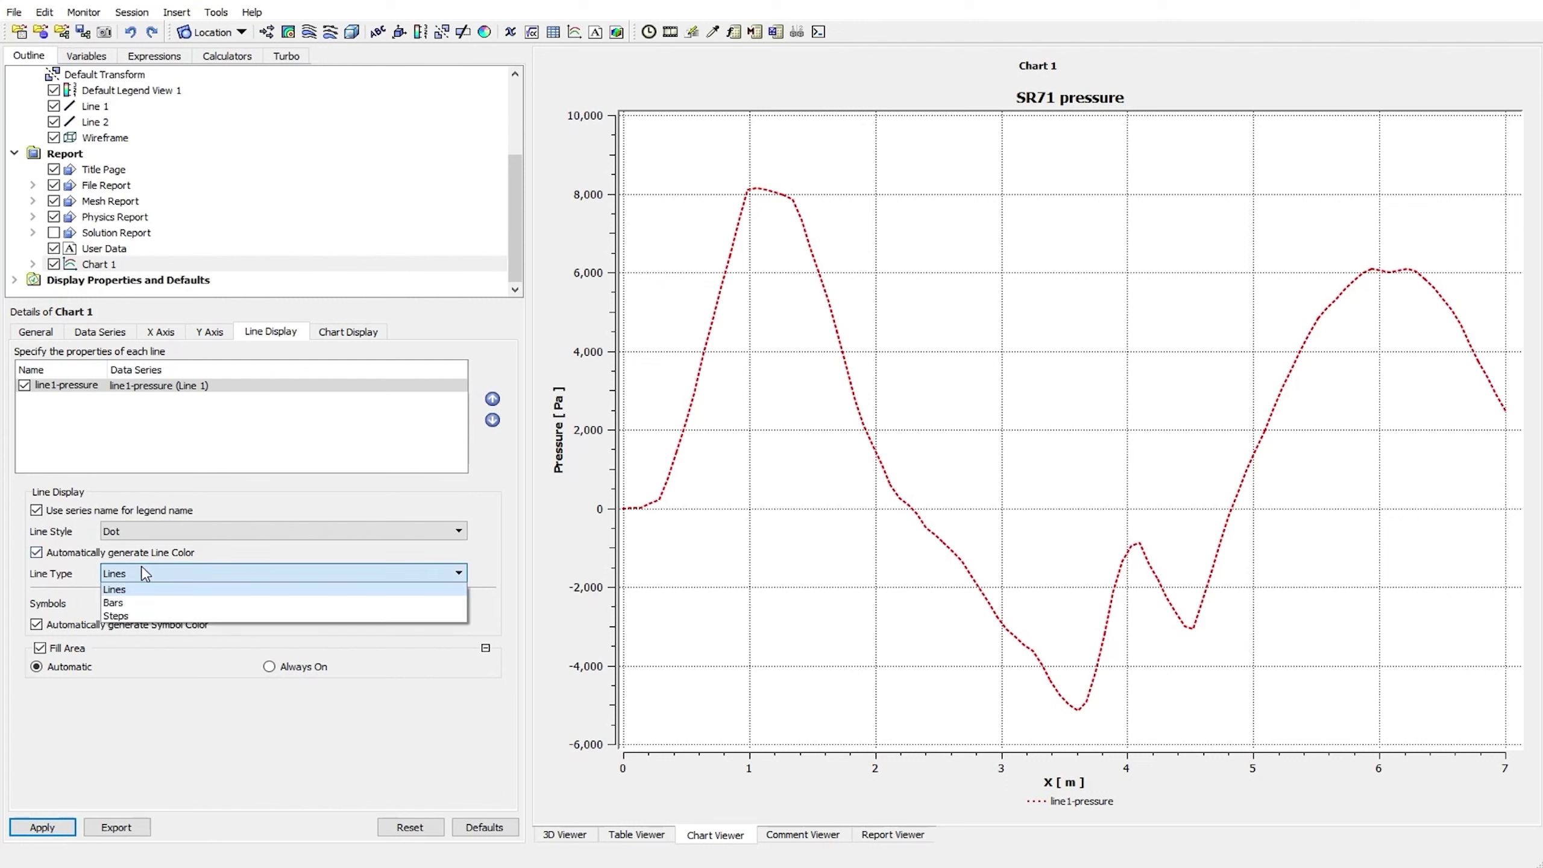
click(140, 575)
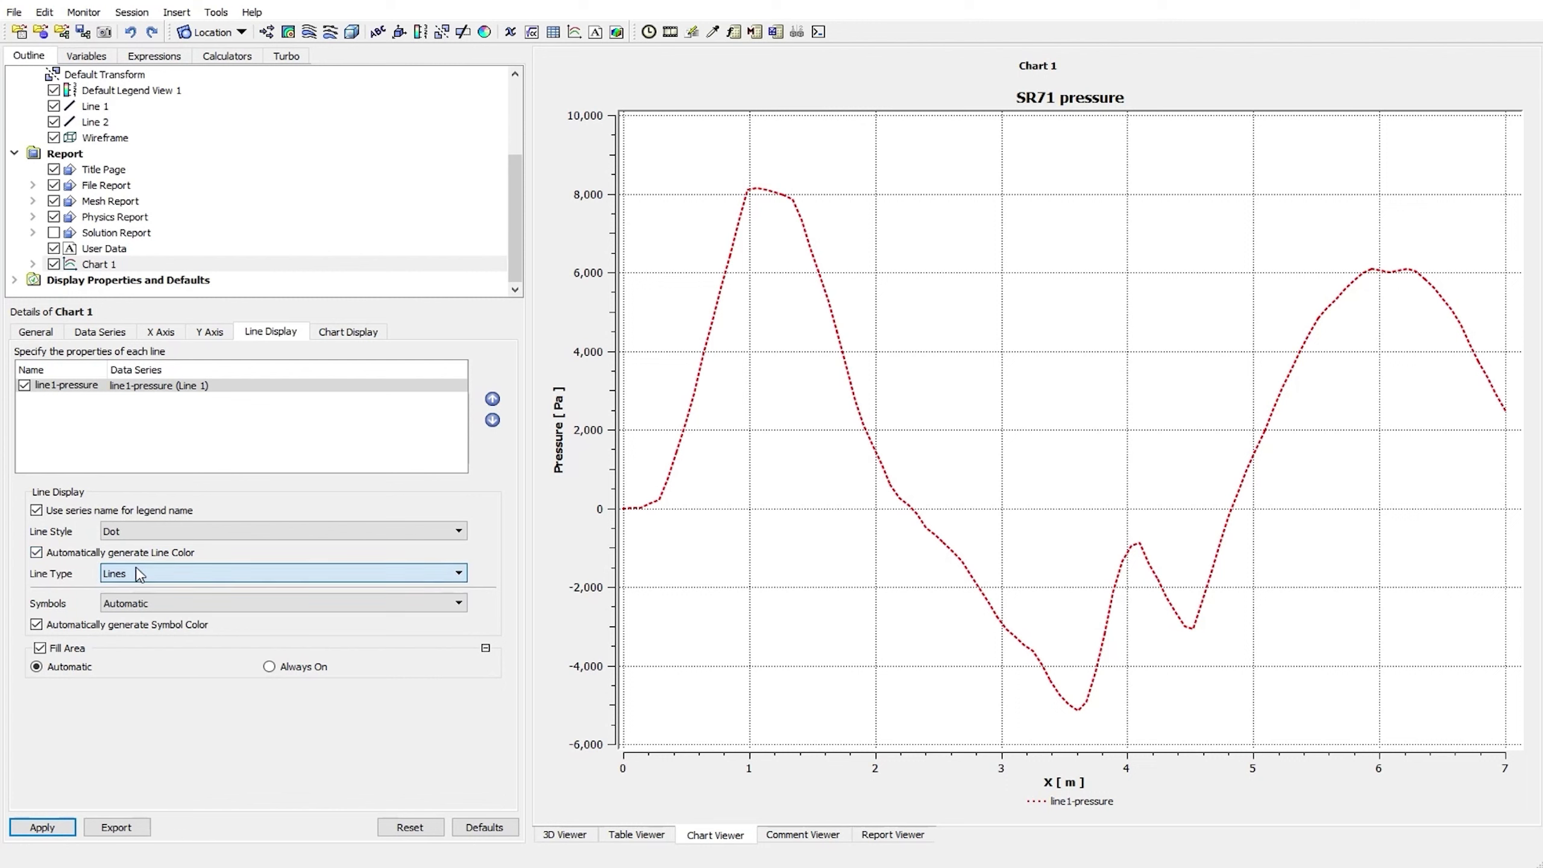
Turn off automatic line colour for the line1-pressure series and apply a blue-violet line colour
click(36, 554)
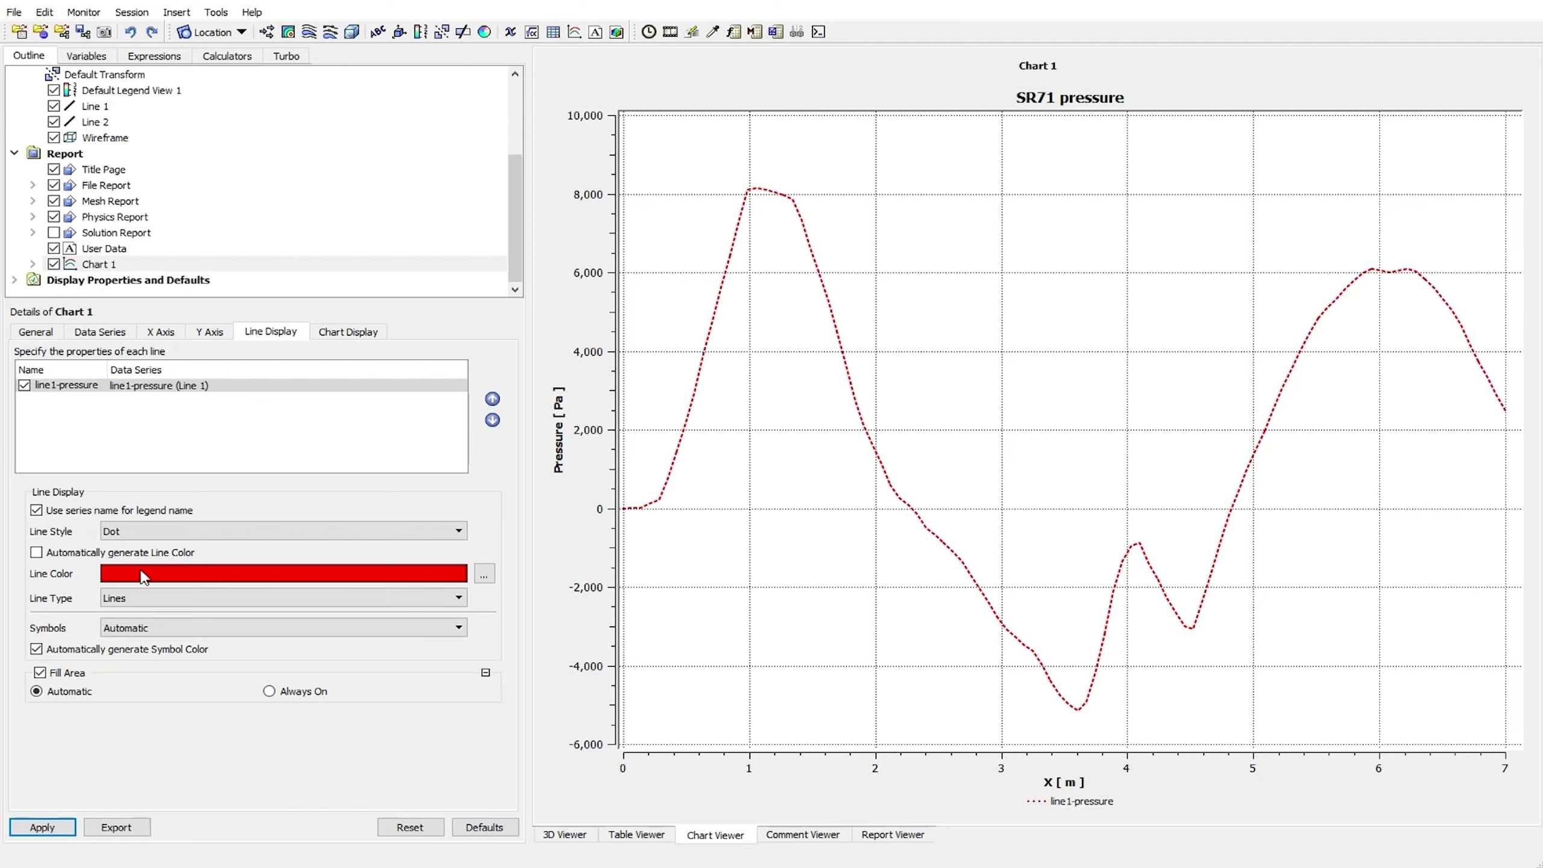
click(485, 574)
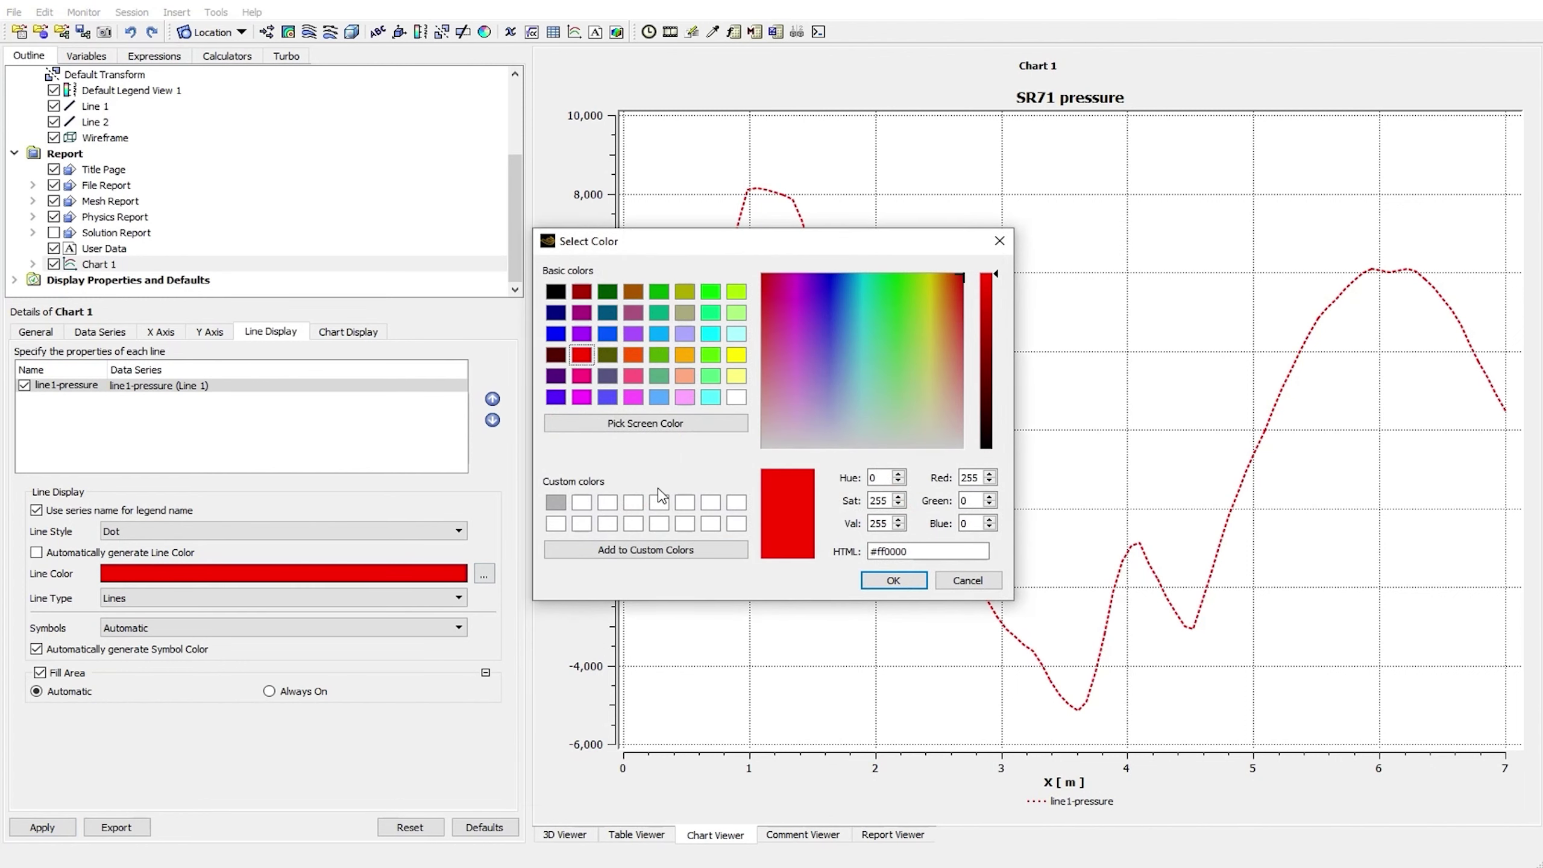
click(556, 399)
click(894, 580)
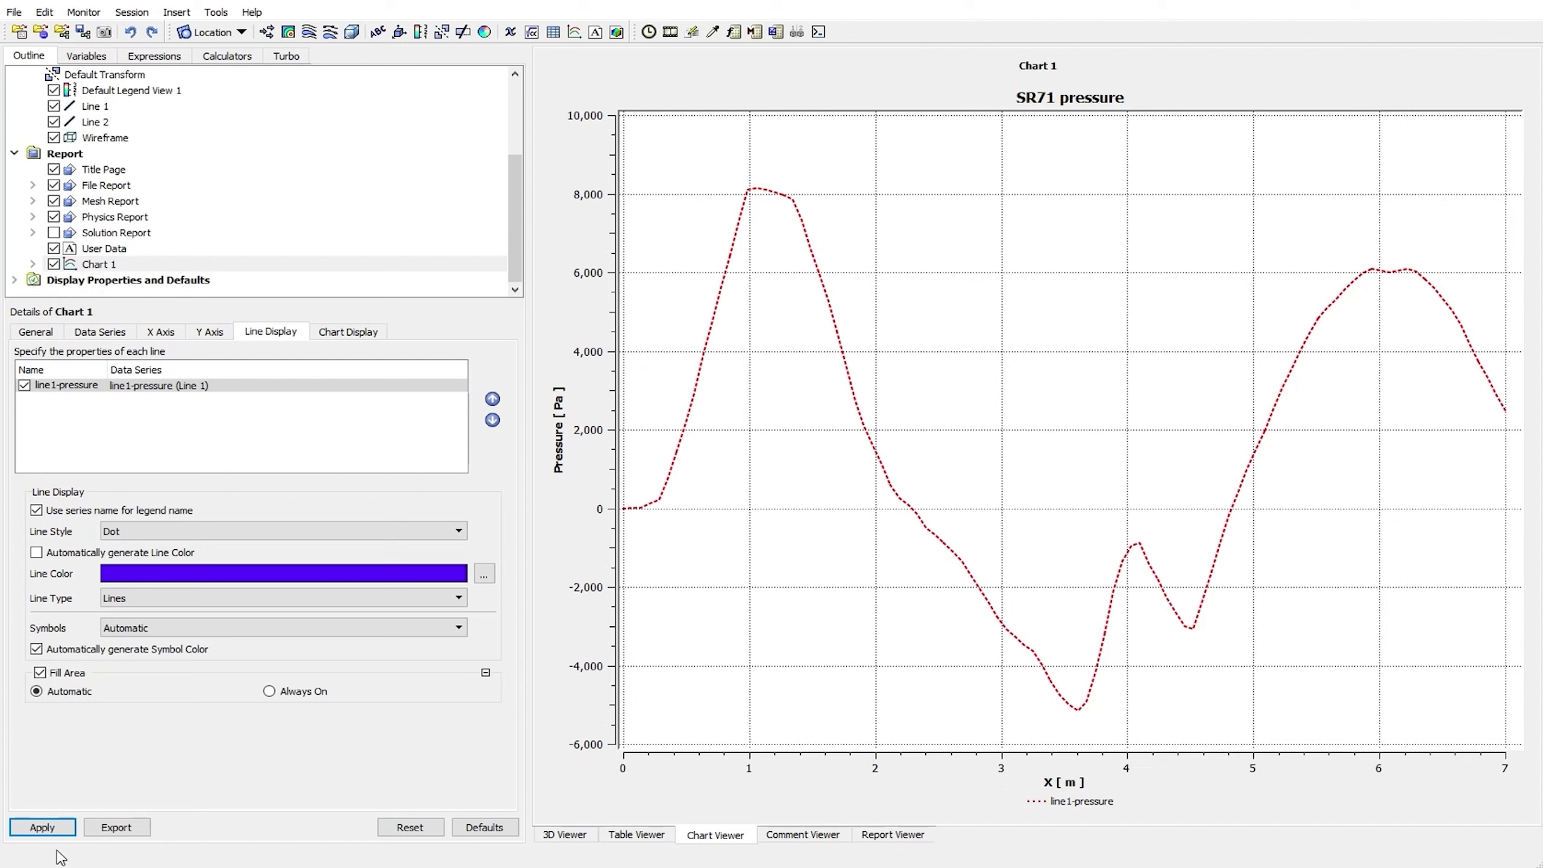
click(43, 827)
Apply the Bars and Steps line types to the line1-pressure series in turn, and restore the Lines type
click(184, 599)
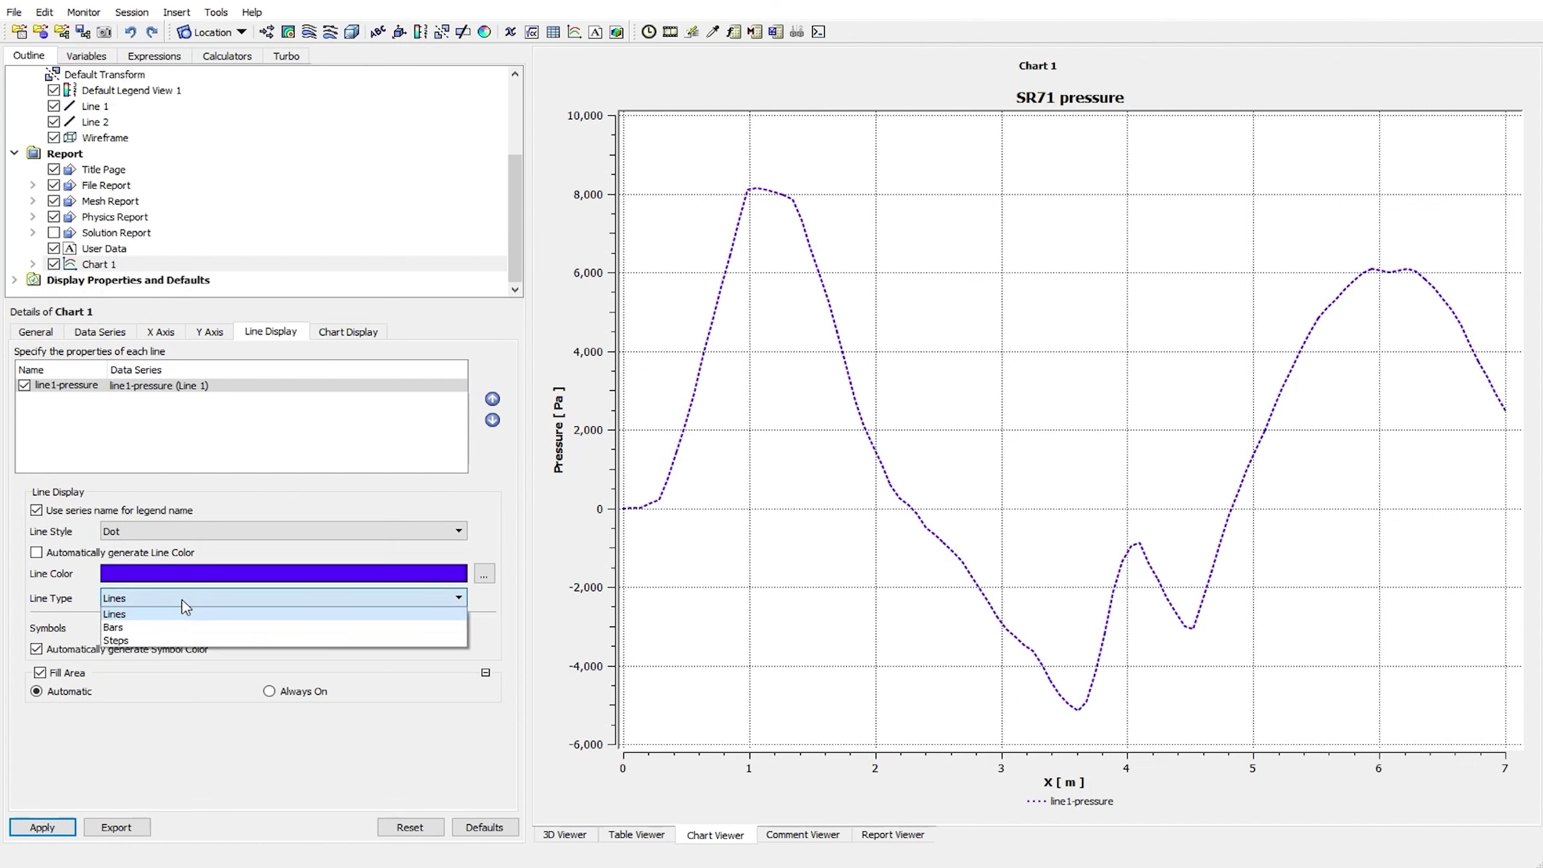
click(158, 628)
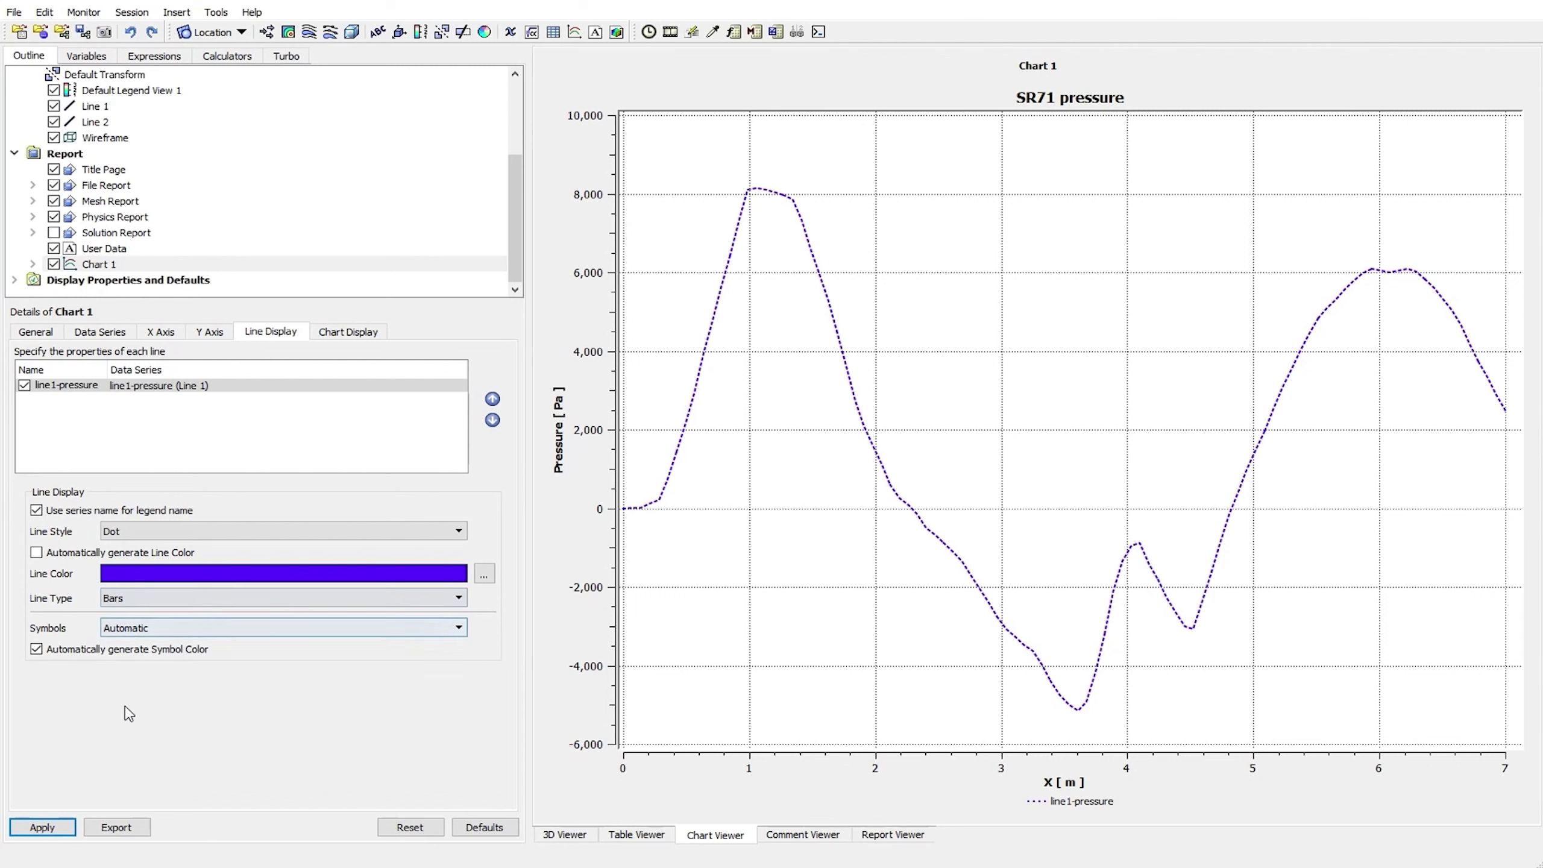
click(48, 827)
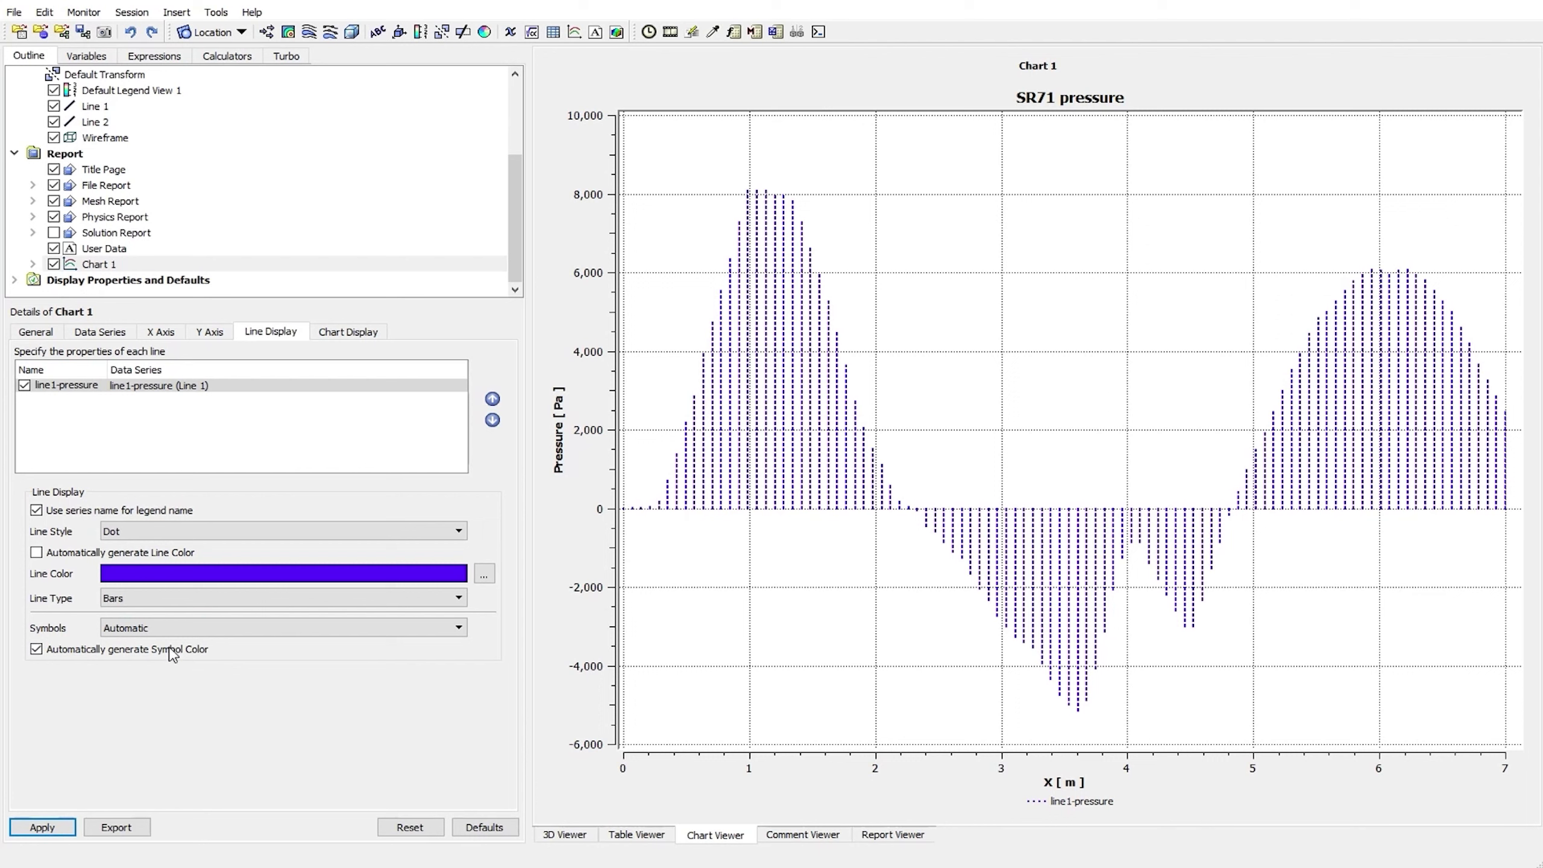
click(129, 598)
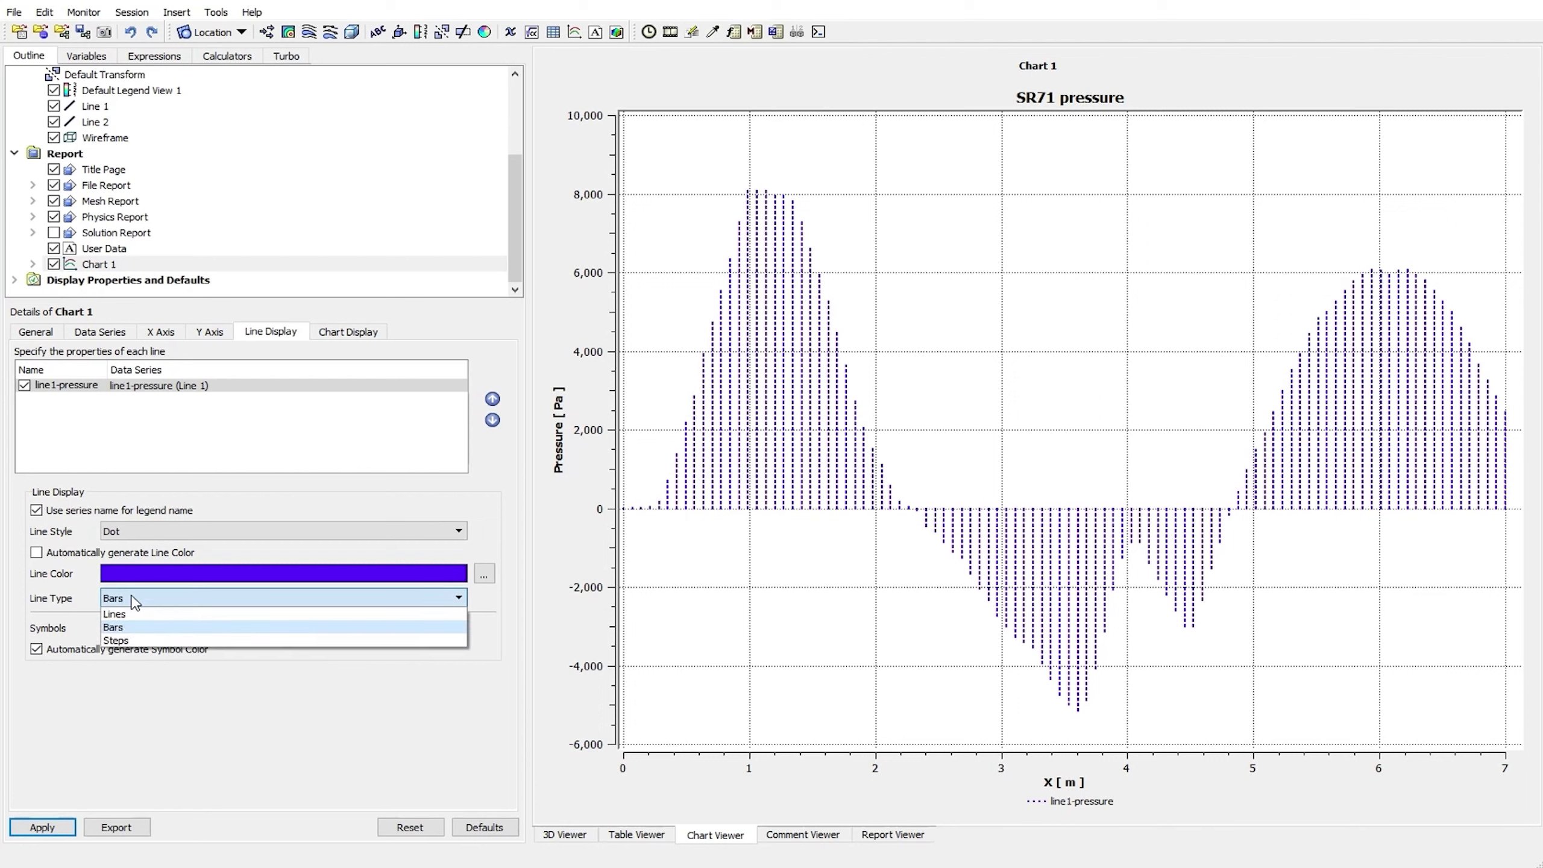
click(115, 640)
click(42, 827)
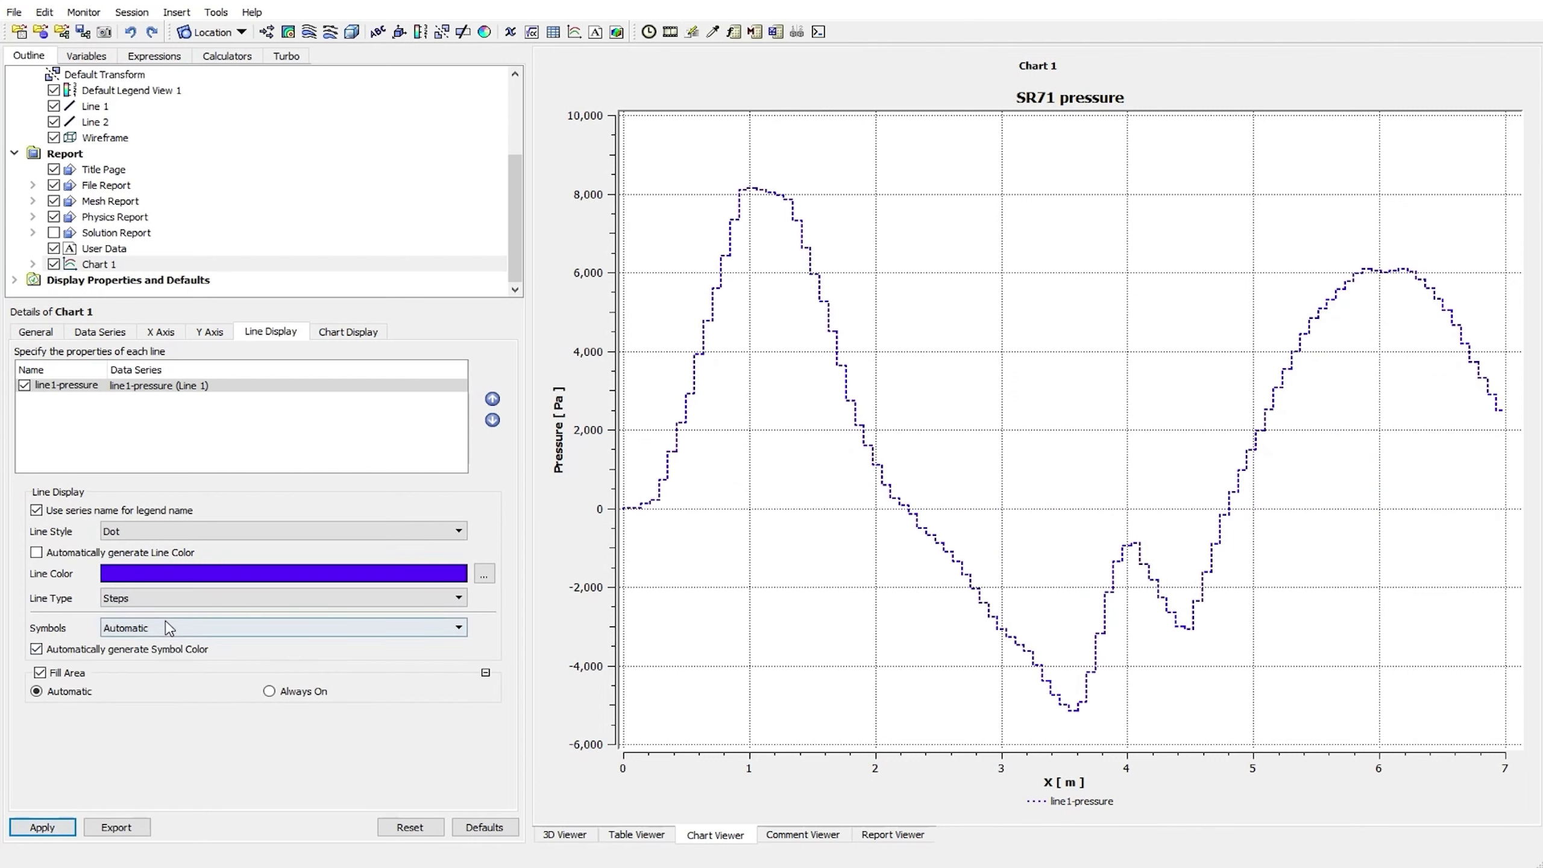
click(157, 598)
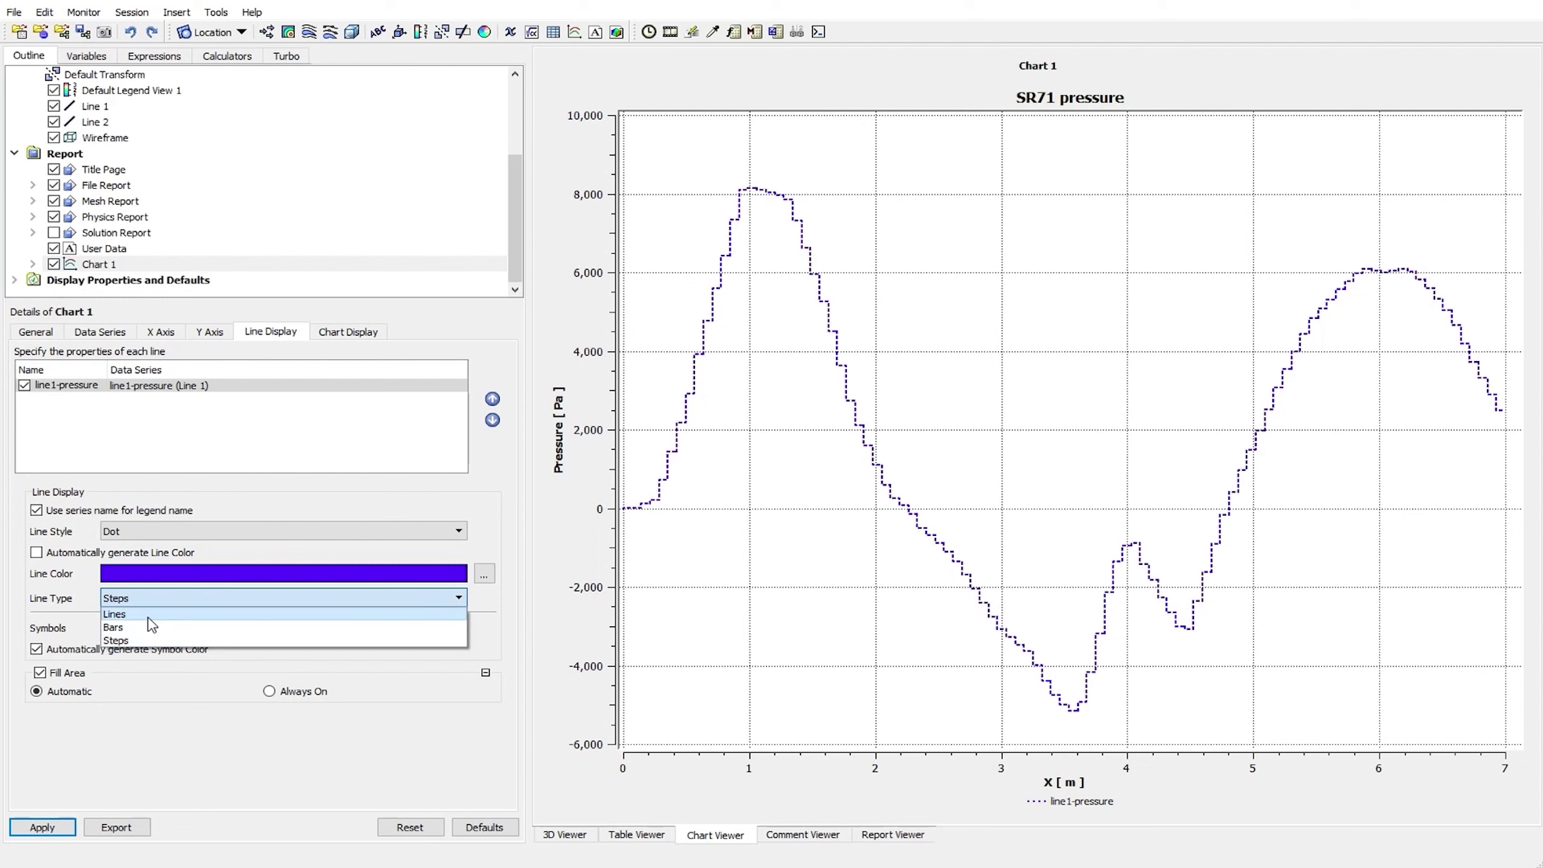
click(148, 618)
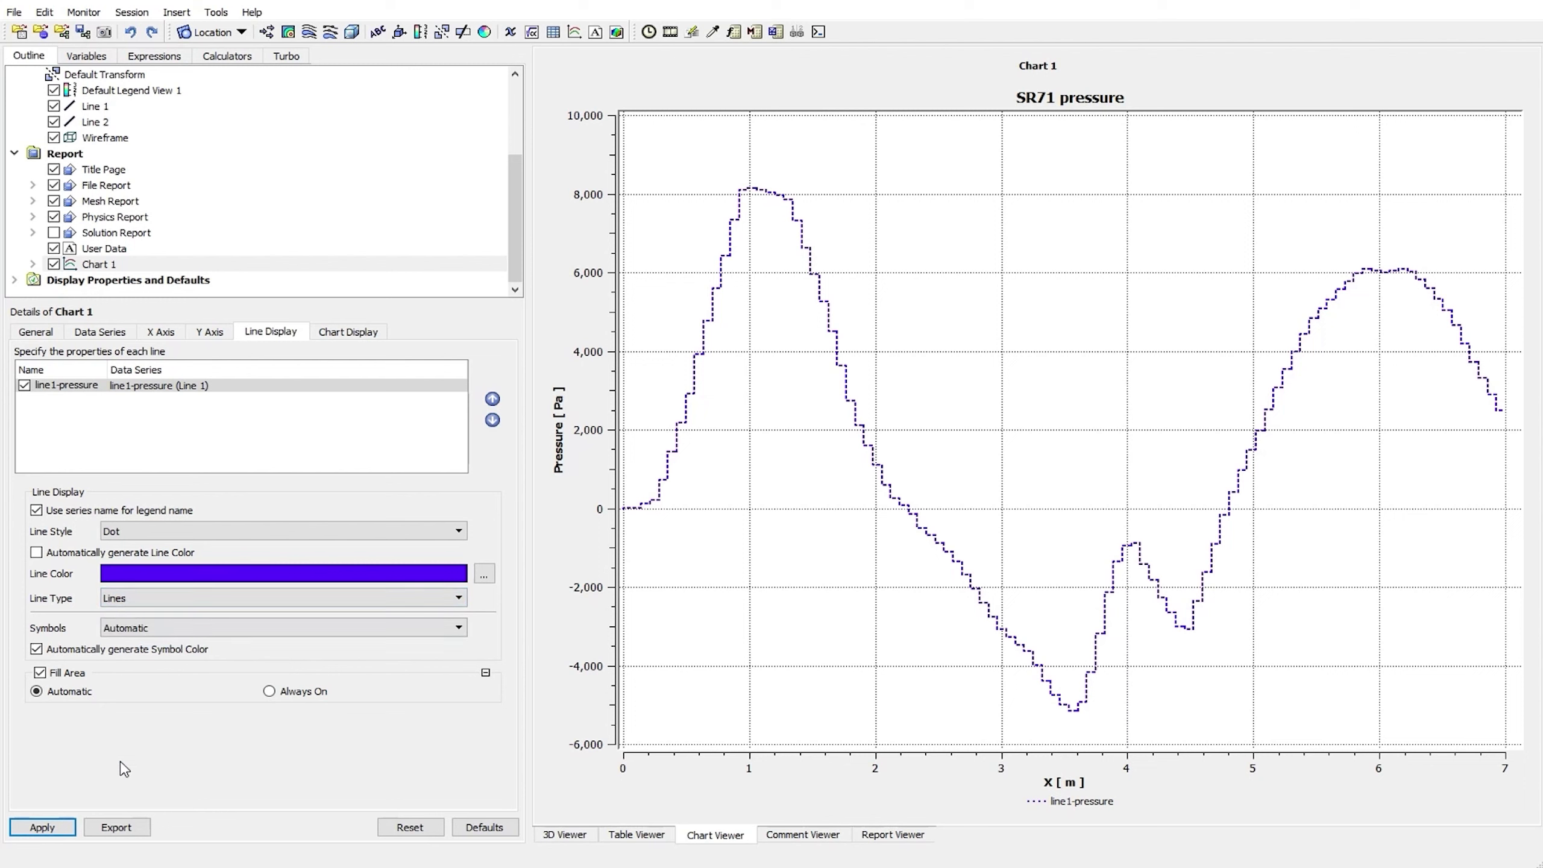
click(44, 828)
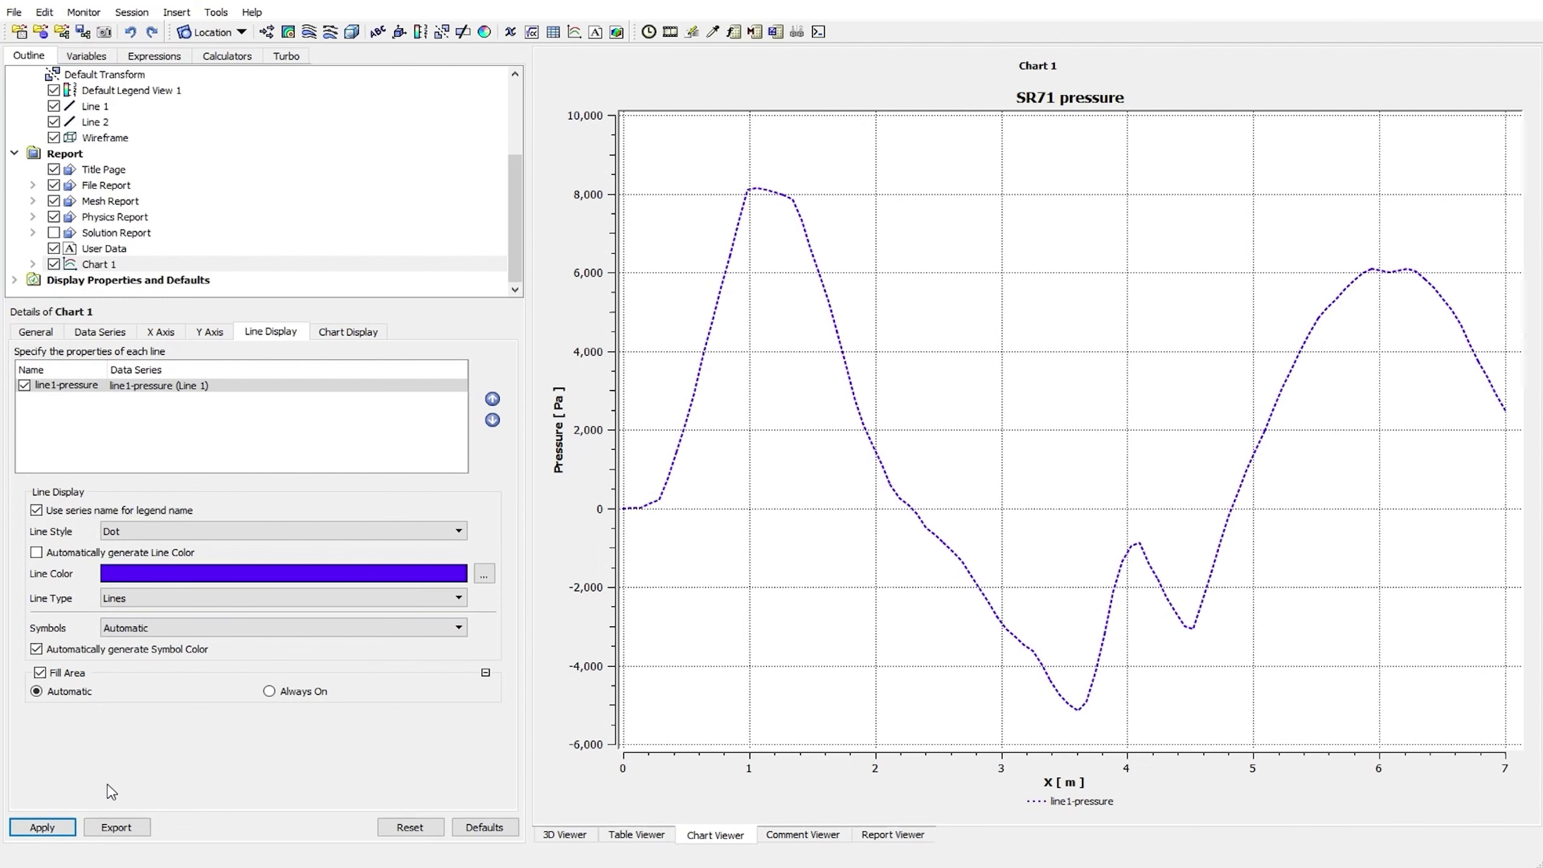
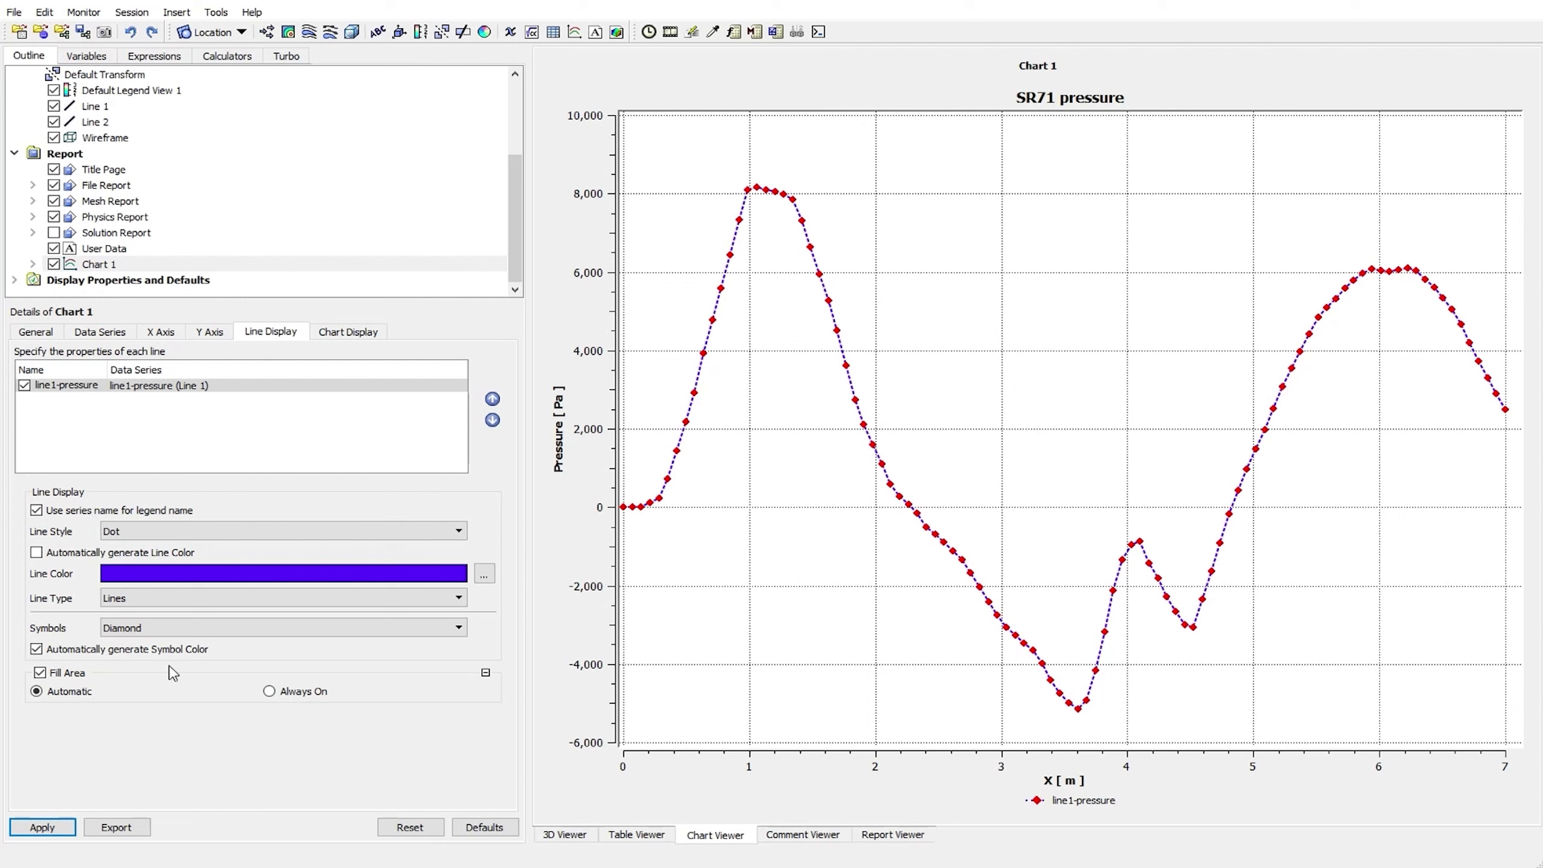
Turn off automatic symbol colour for the diamond symbols and give them the same blue-violet as the line
click(37, 649)
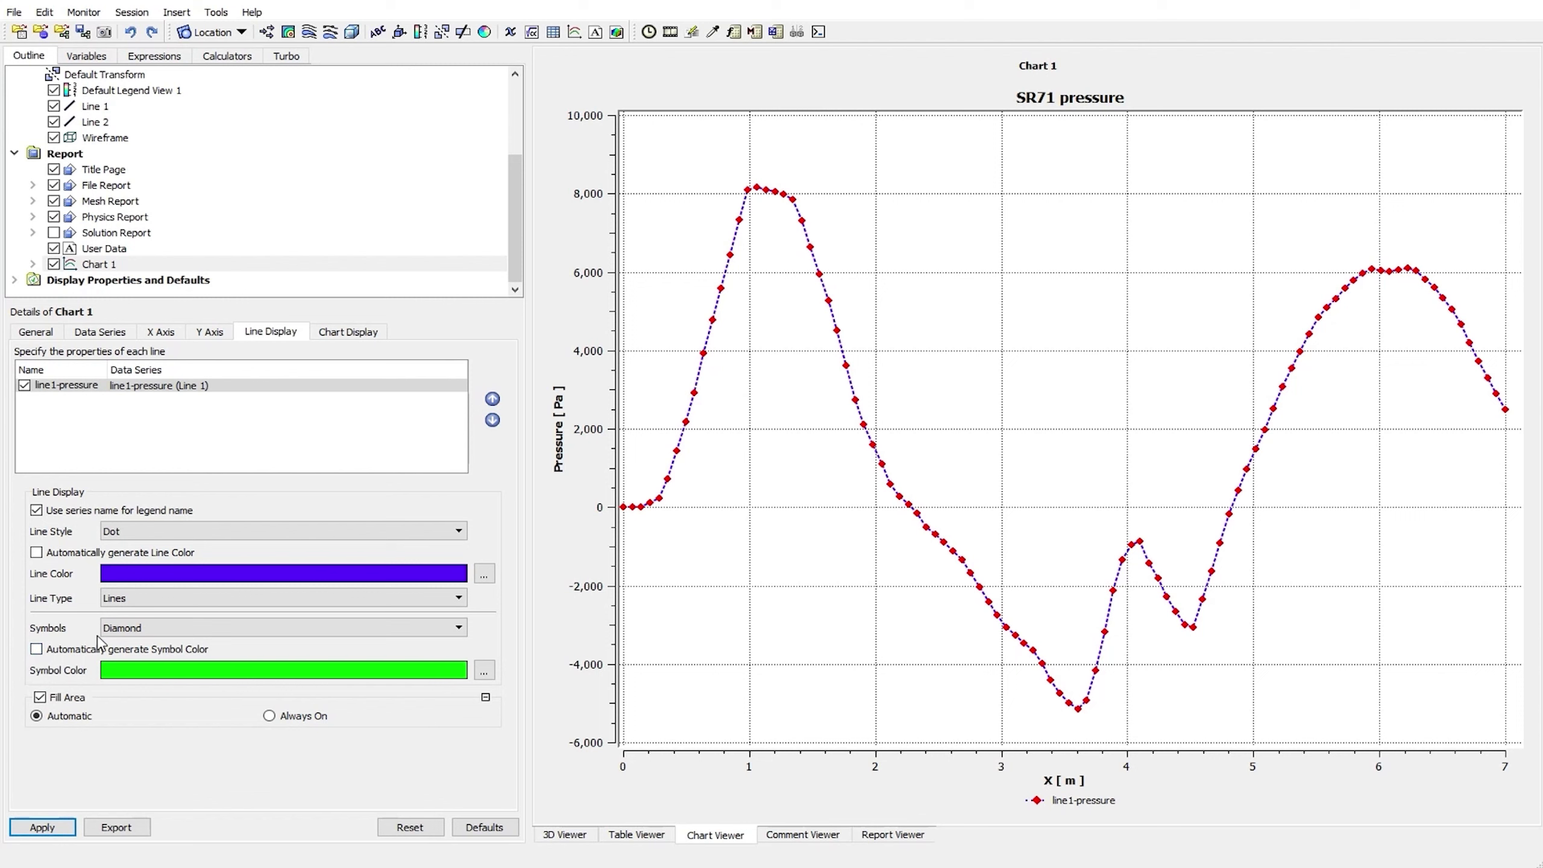
click(483, 670)
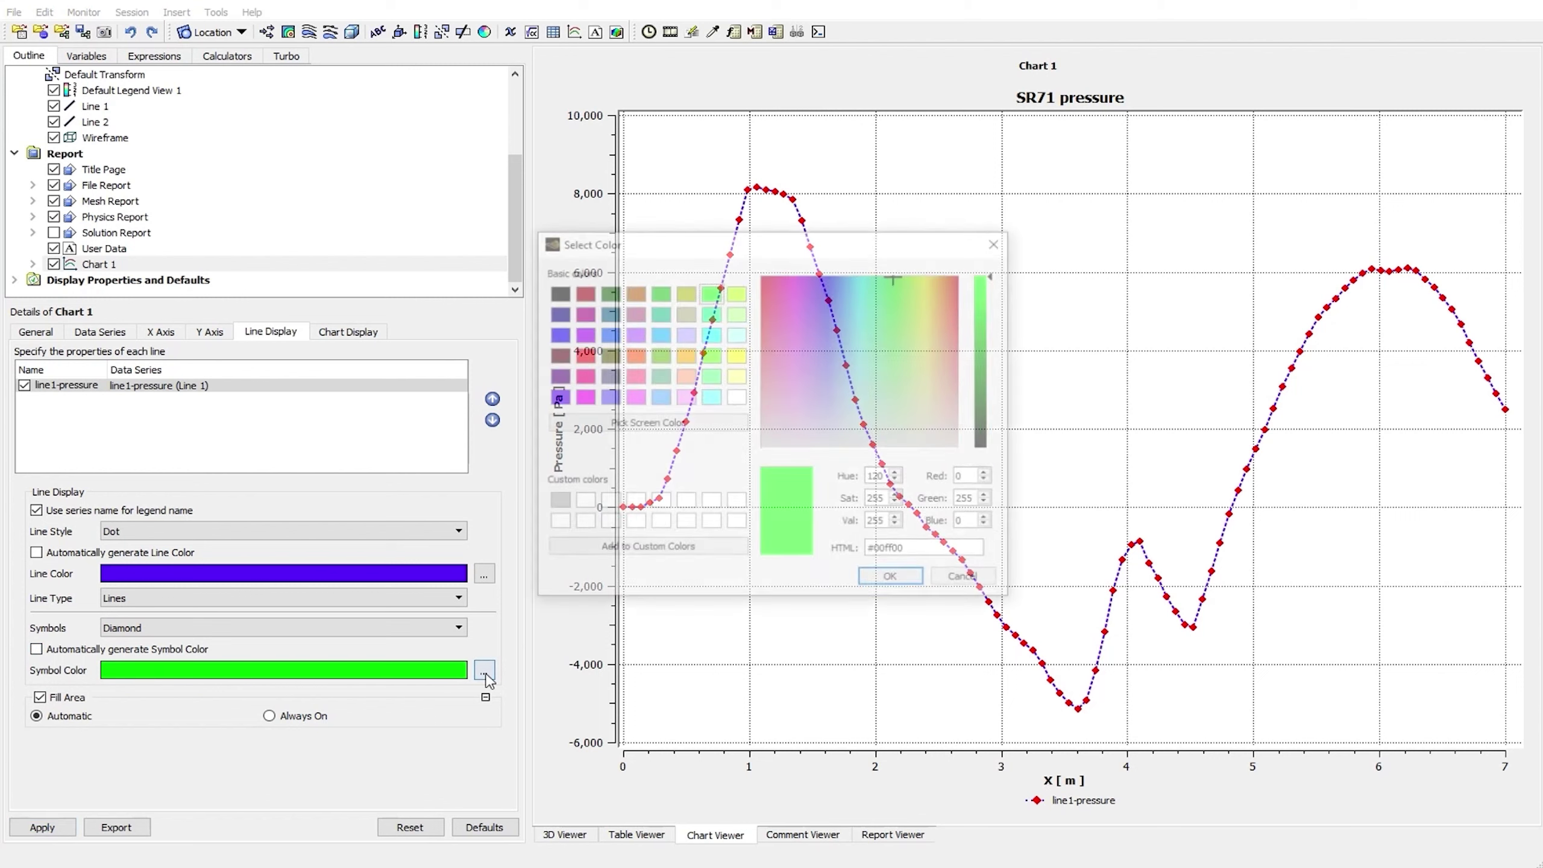
click(555, 397)
click(893, 580)
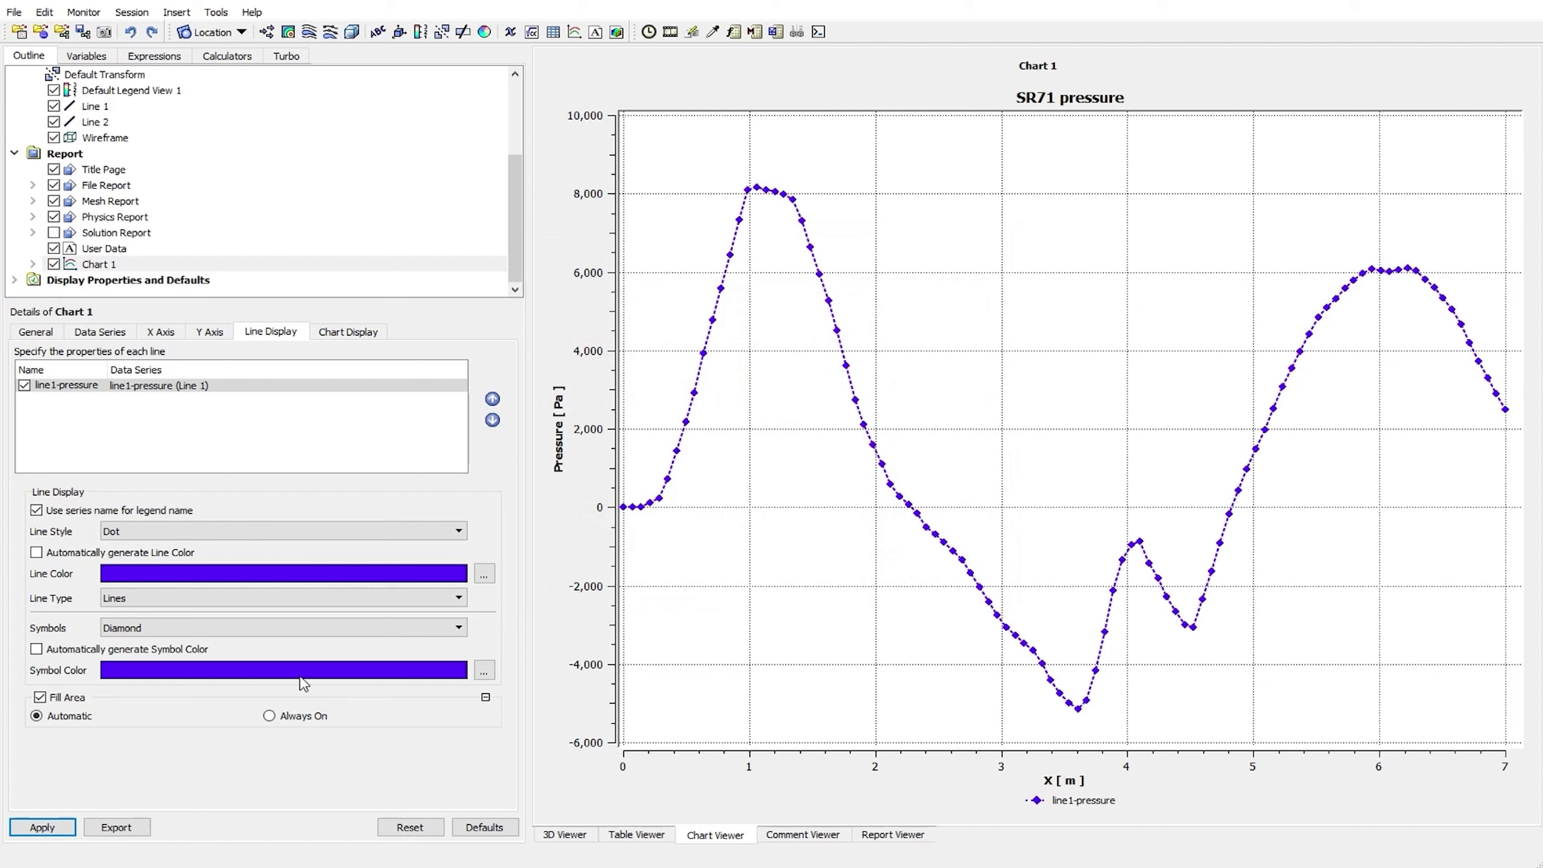
Try the line's fill area switched off and set to Always On, and restore the Automatic fill setting
click(40, 698)
click(39, 827)
click(41, 698)
click(269, 716)
click(61, 828)
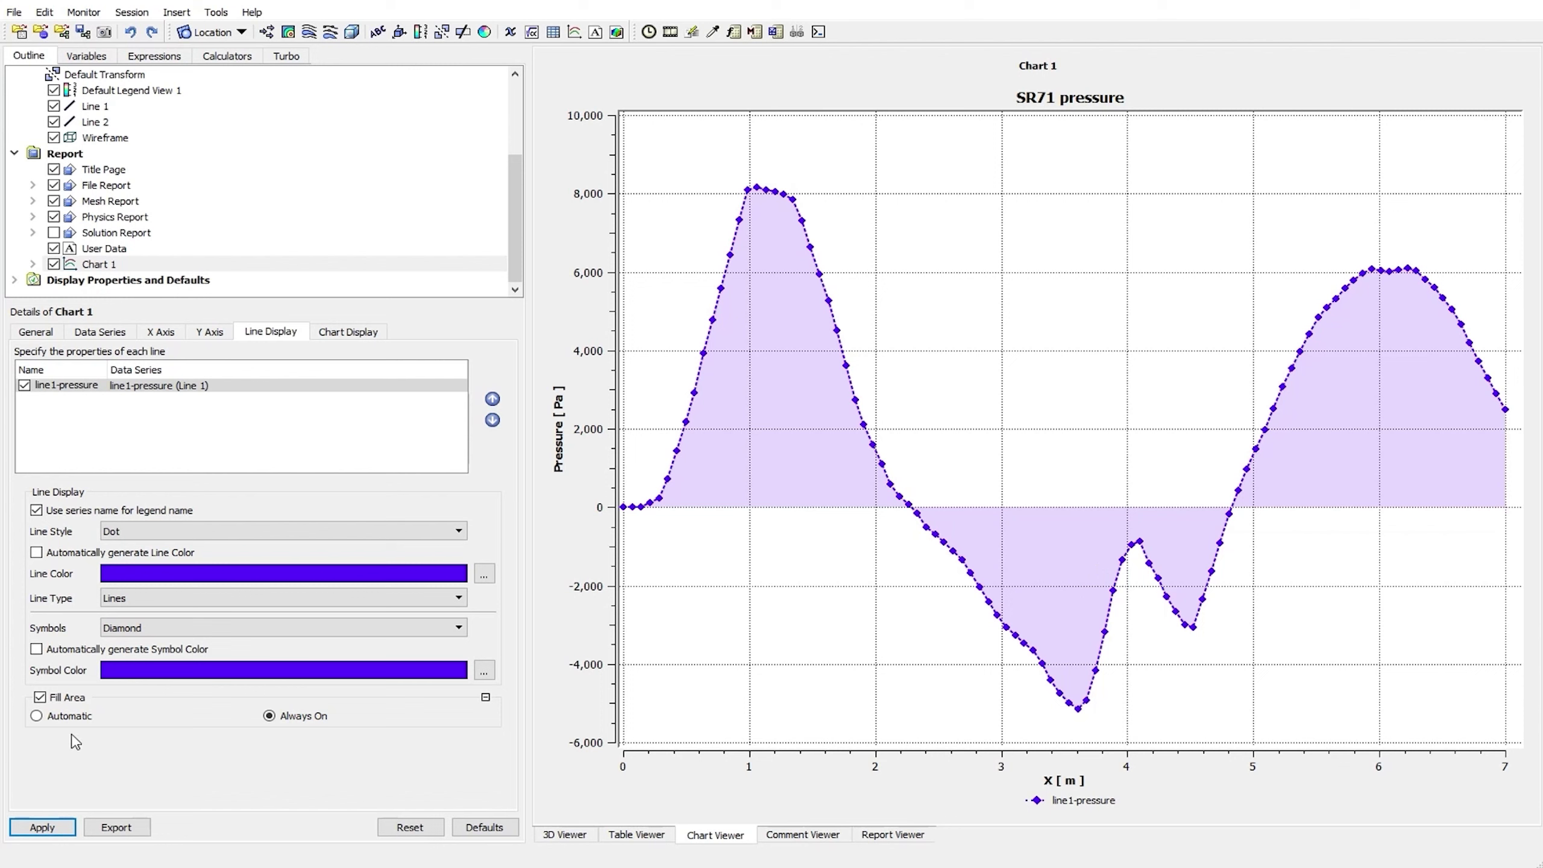
click(36, 715)
click(42, 827)
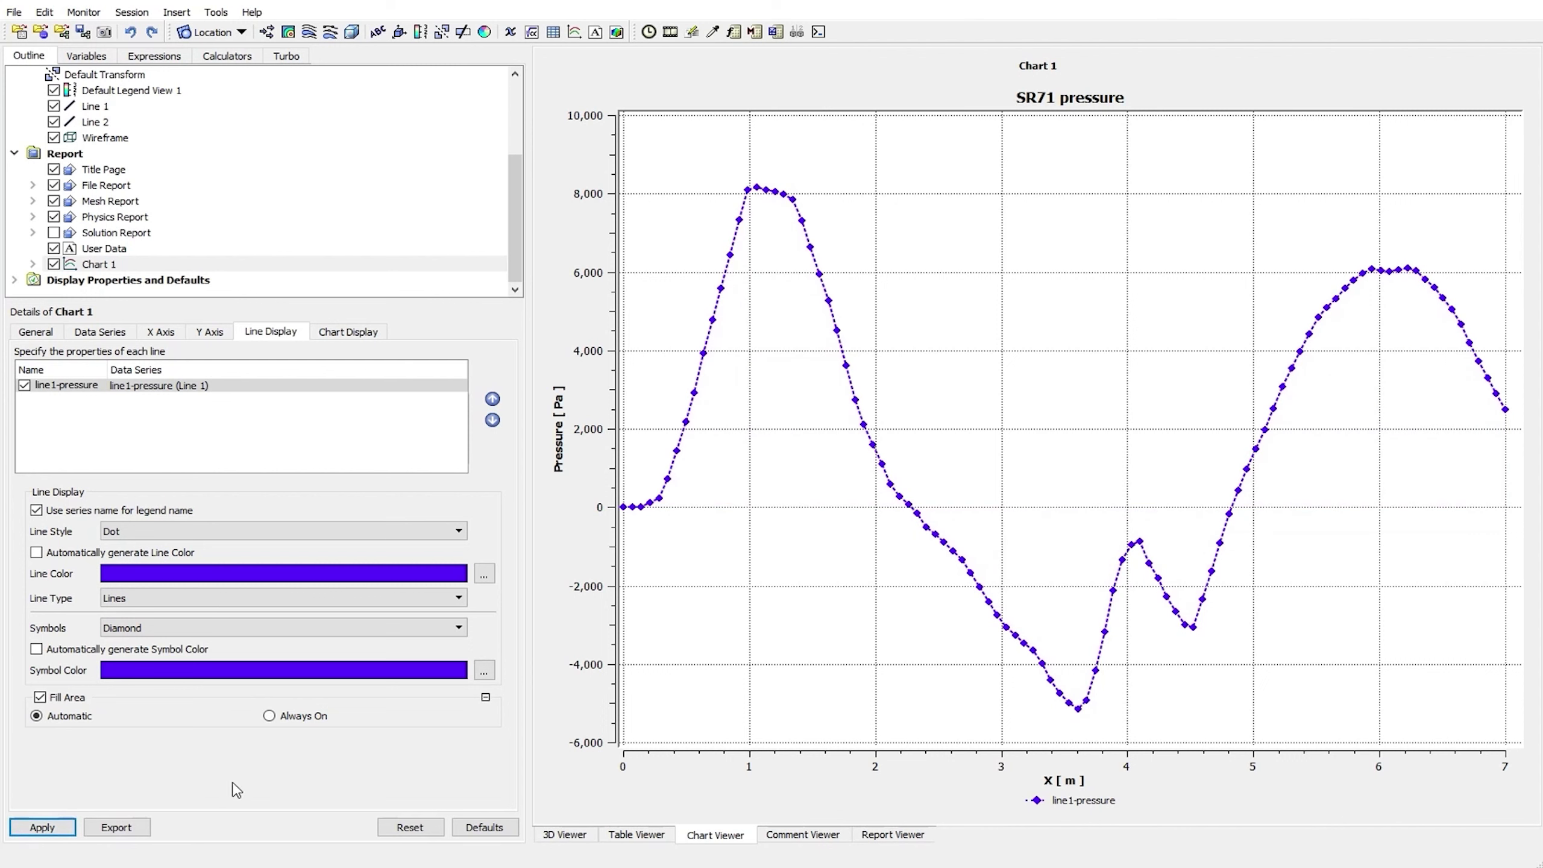
Place the chart legend inside the chart with Right X justification and Top Y justification
click(341, 333)
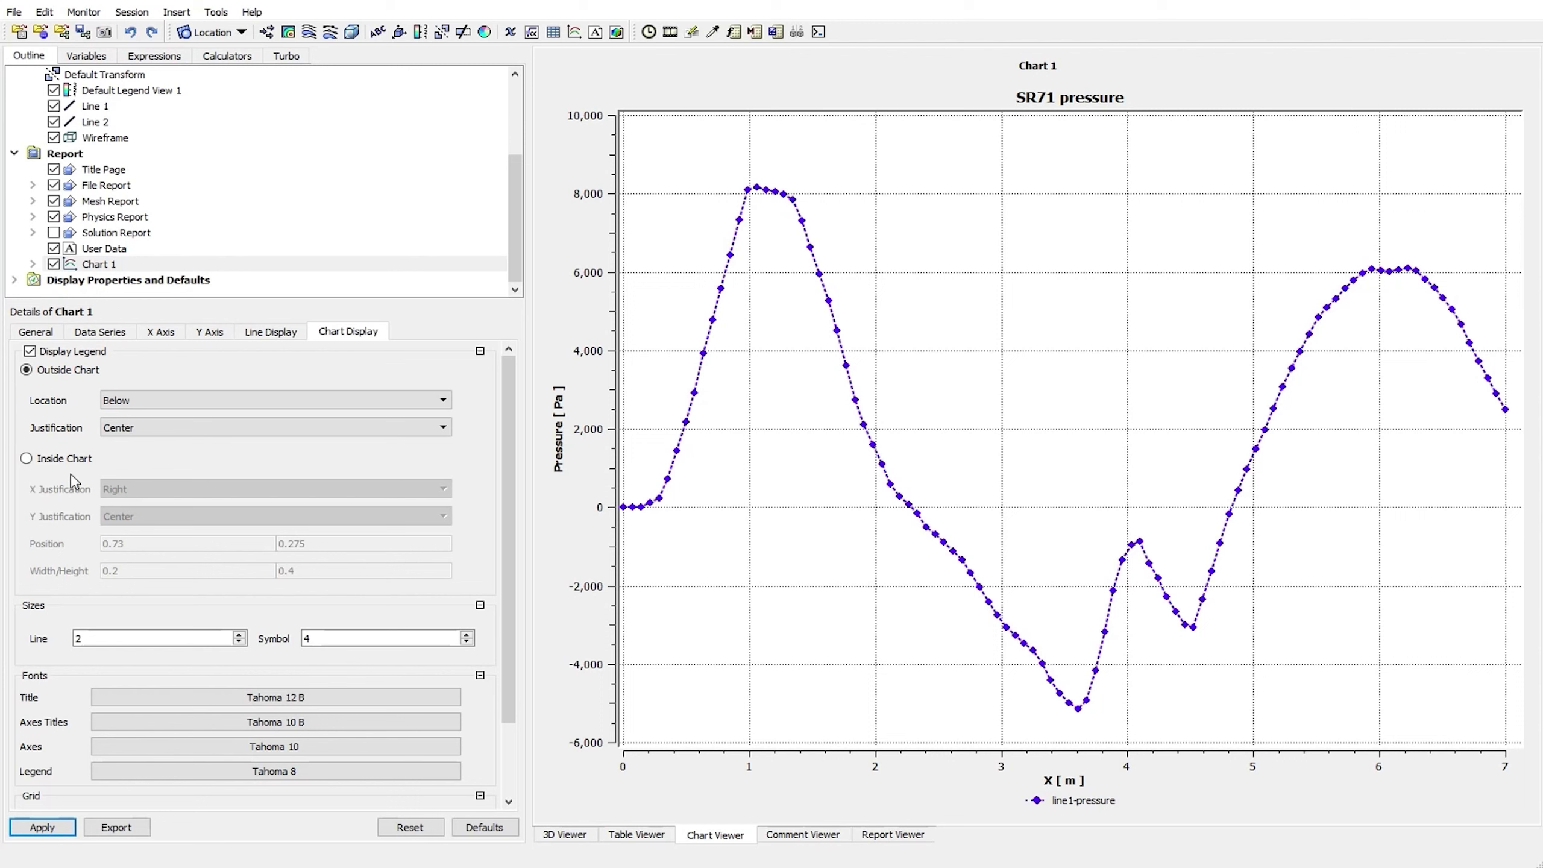
click(27, 459)
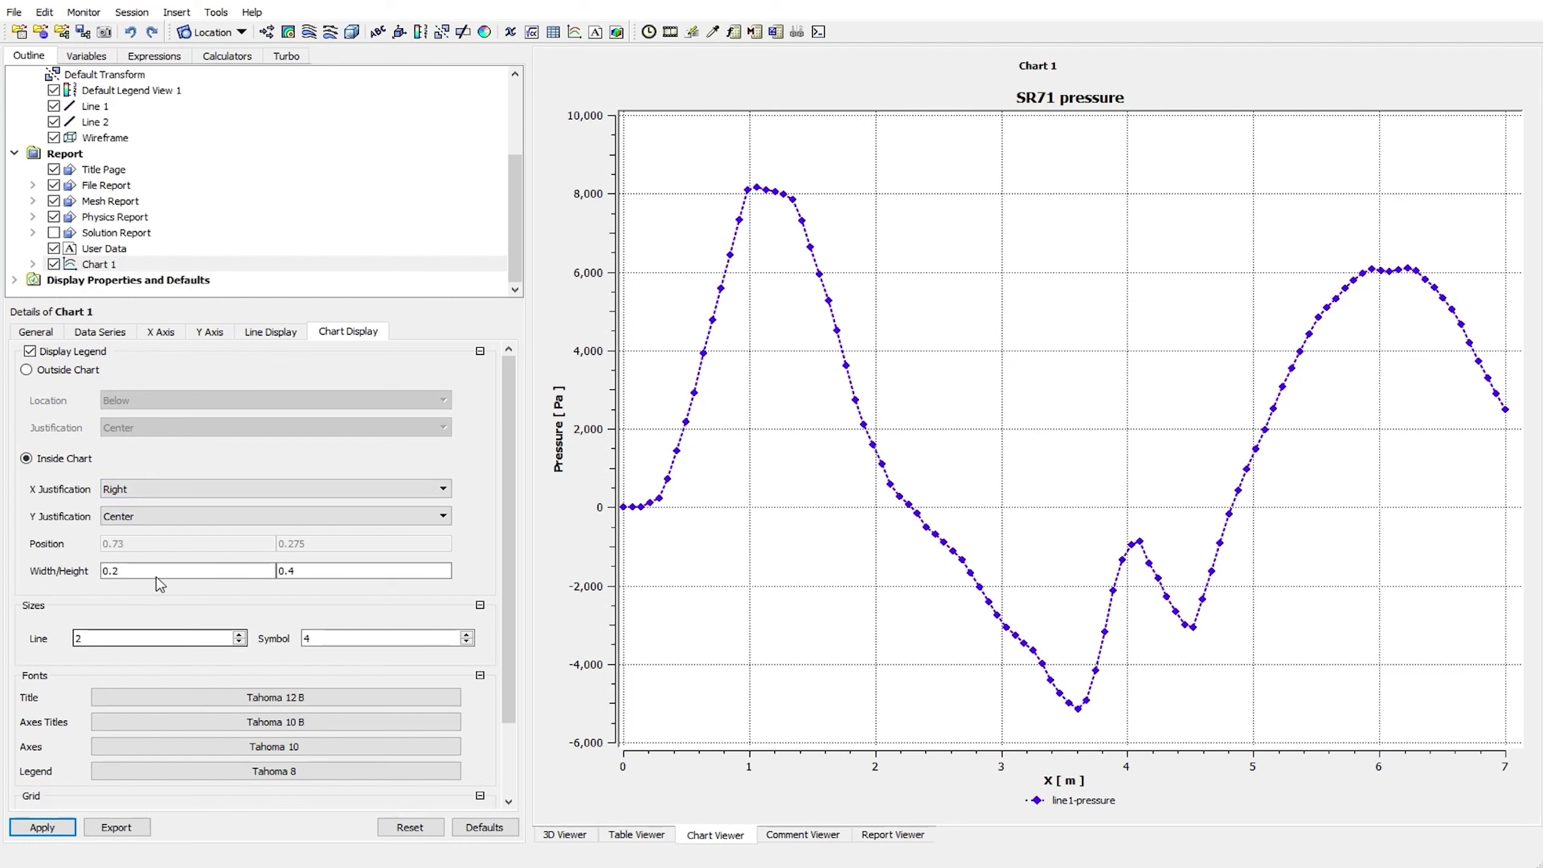
click(143, 516)
click(140, 531)
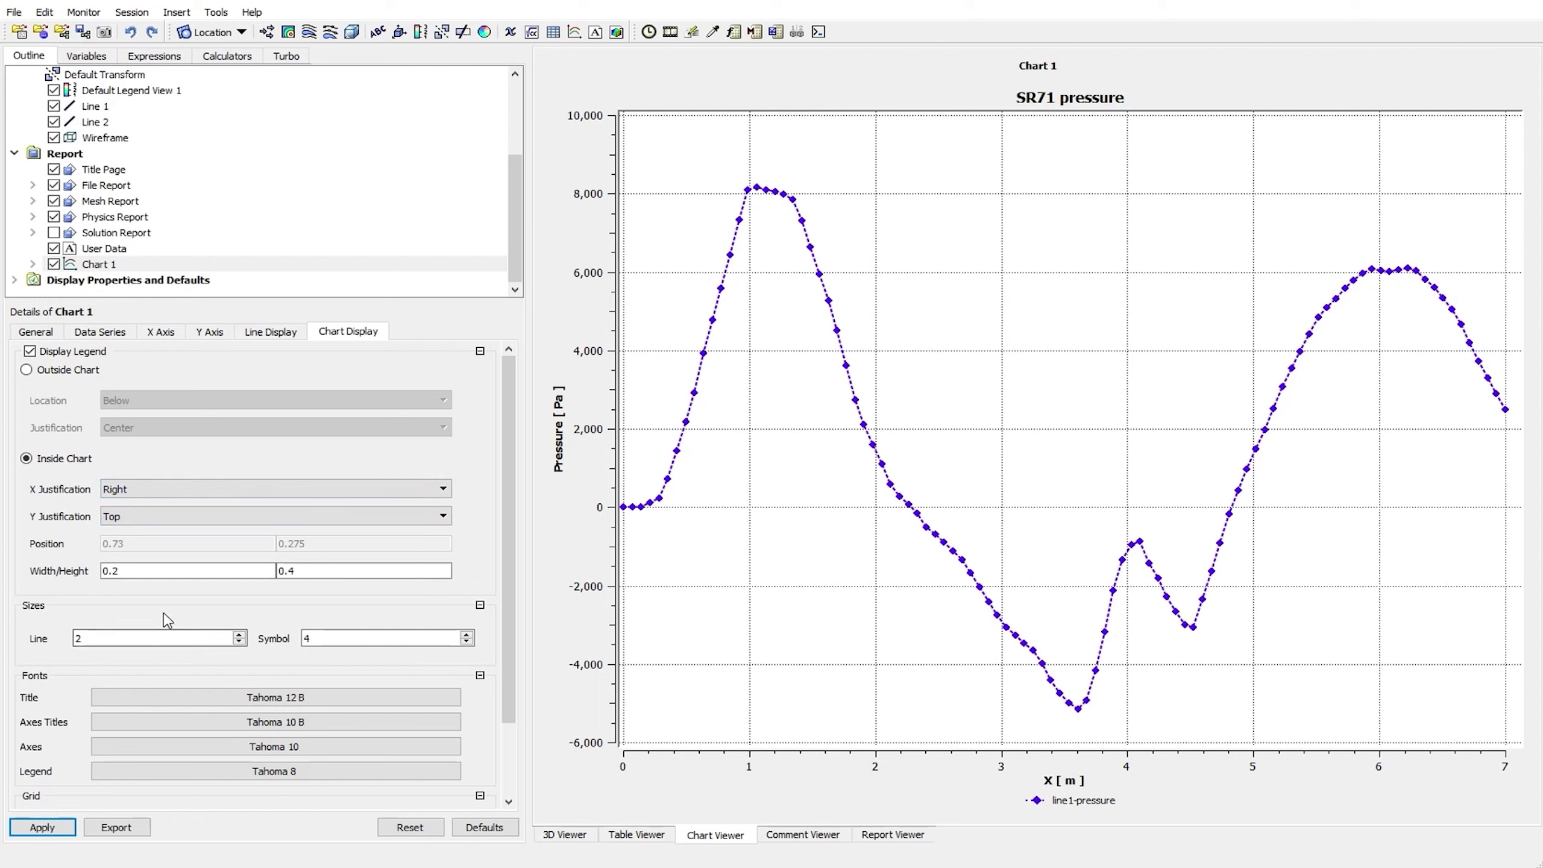
click(36, 828)
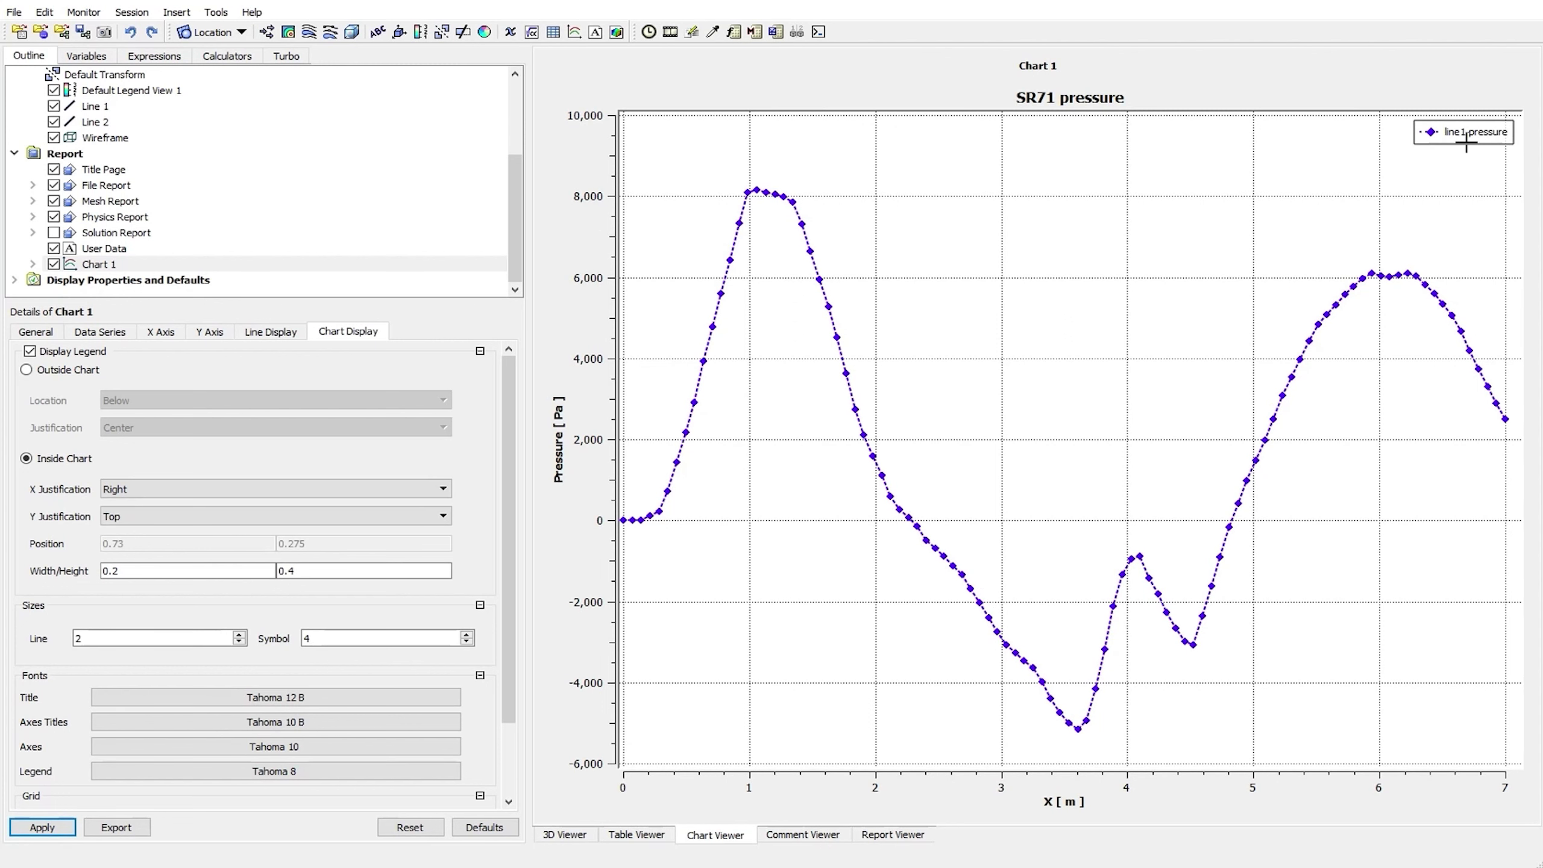
Set the width of the legend inside the chart to 0.3
drag(194, 571, 15, 573)
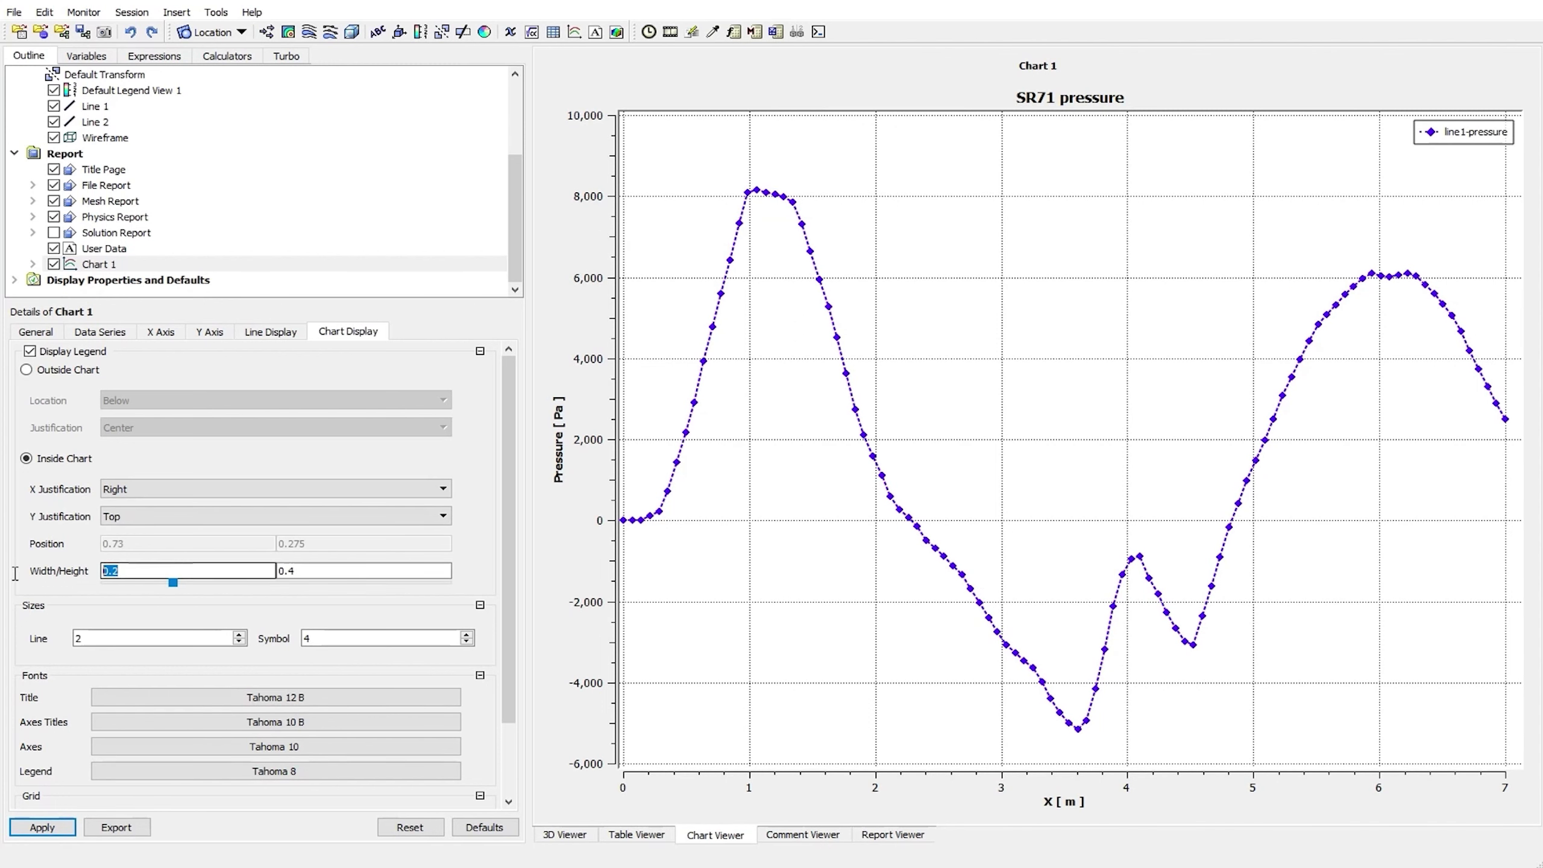
text(0.3)
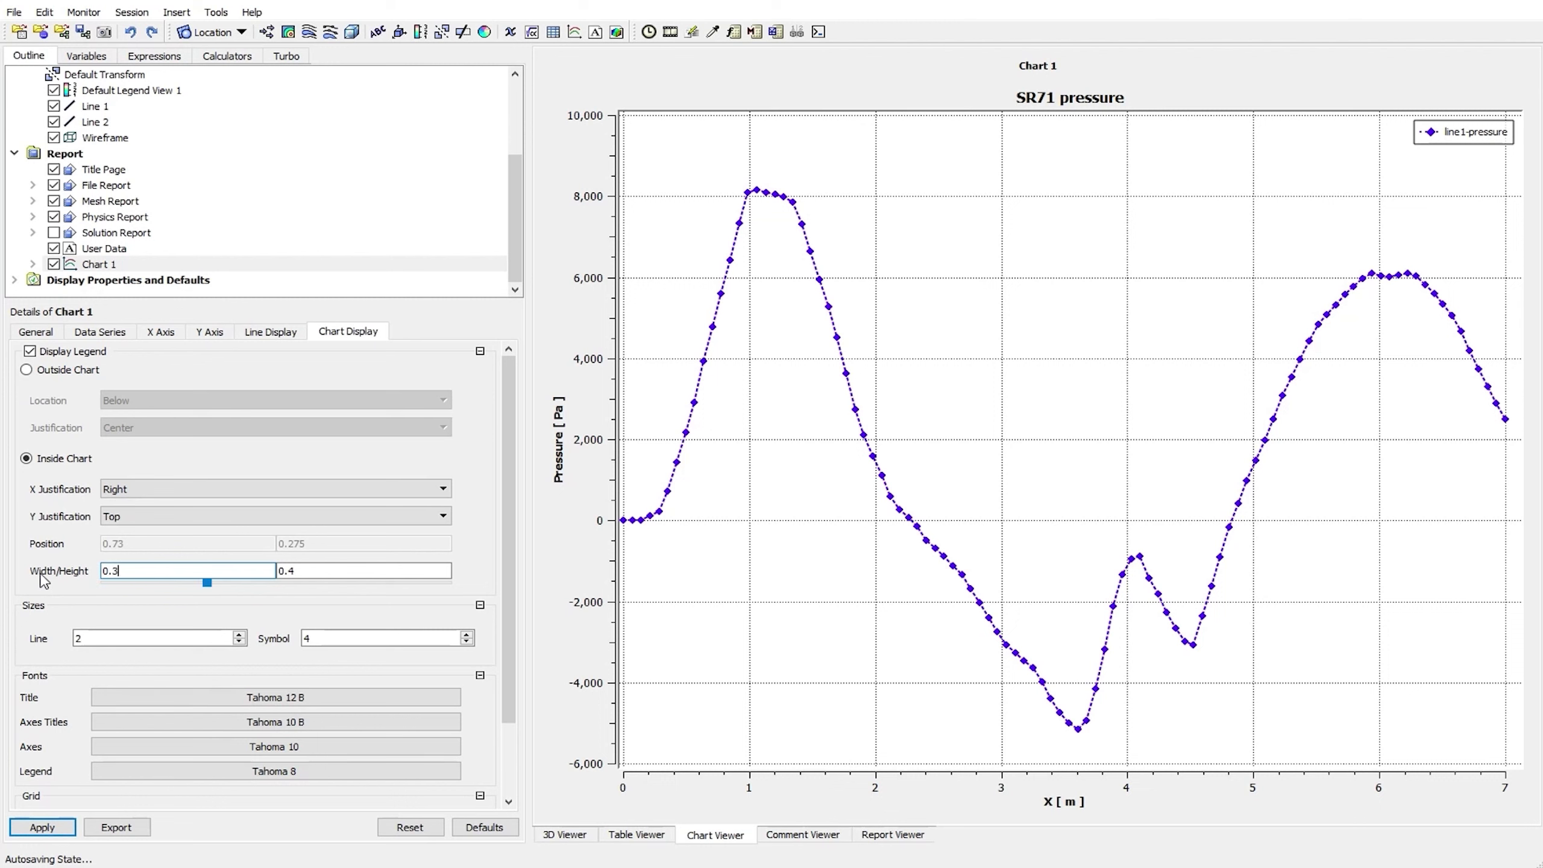
click(41, 828)
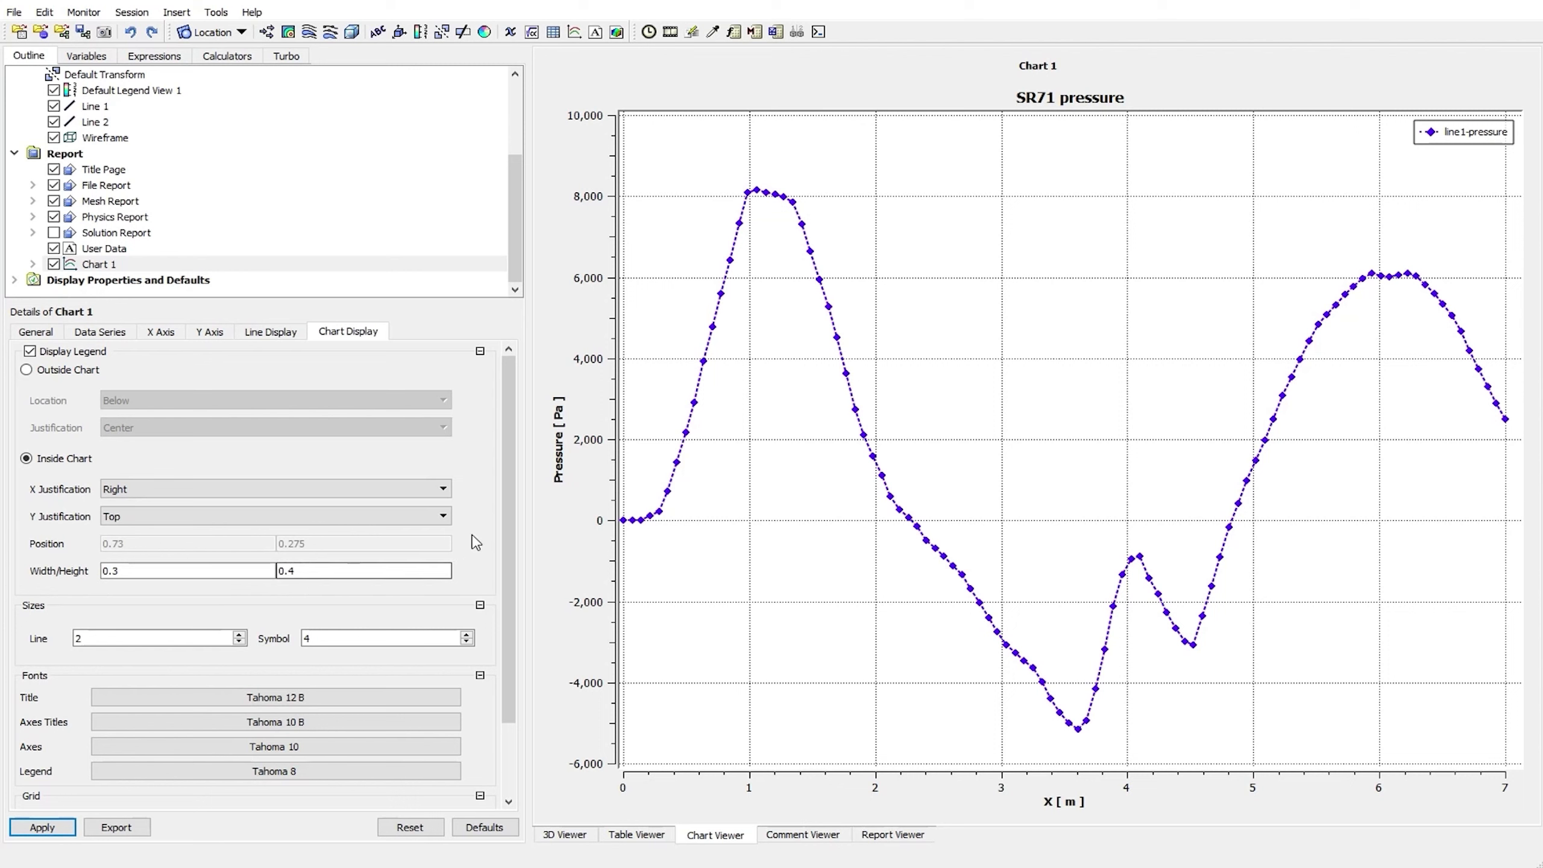
Set the chart's line size to 3
scroll(510, 566, down, 3)
click(240, 562)
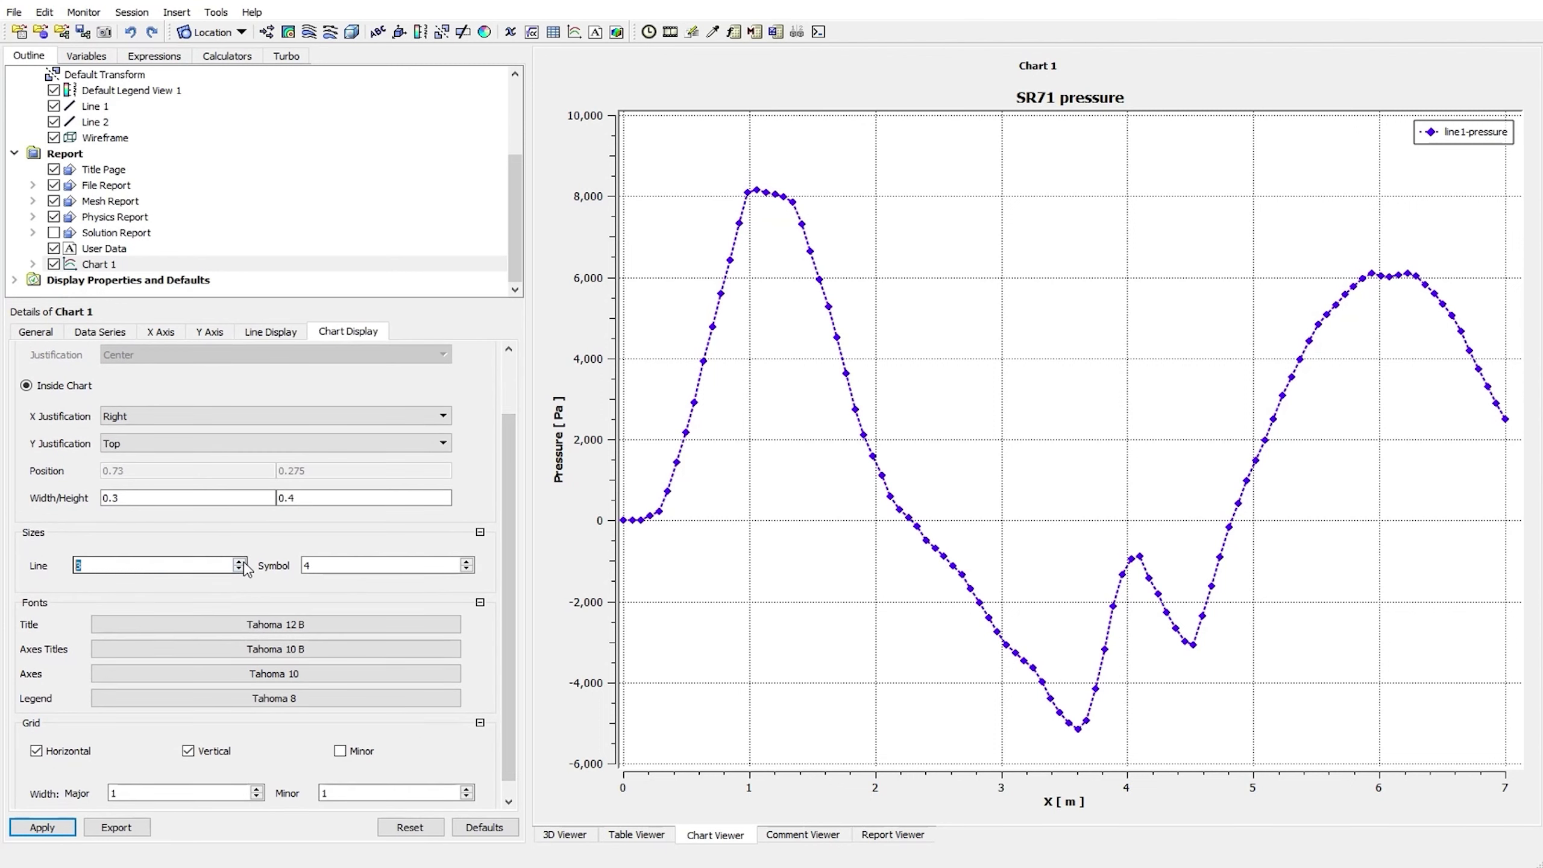
click(41, 827)
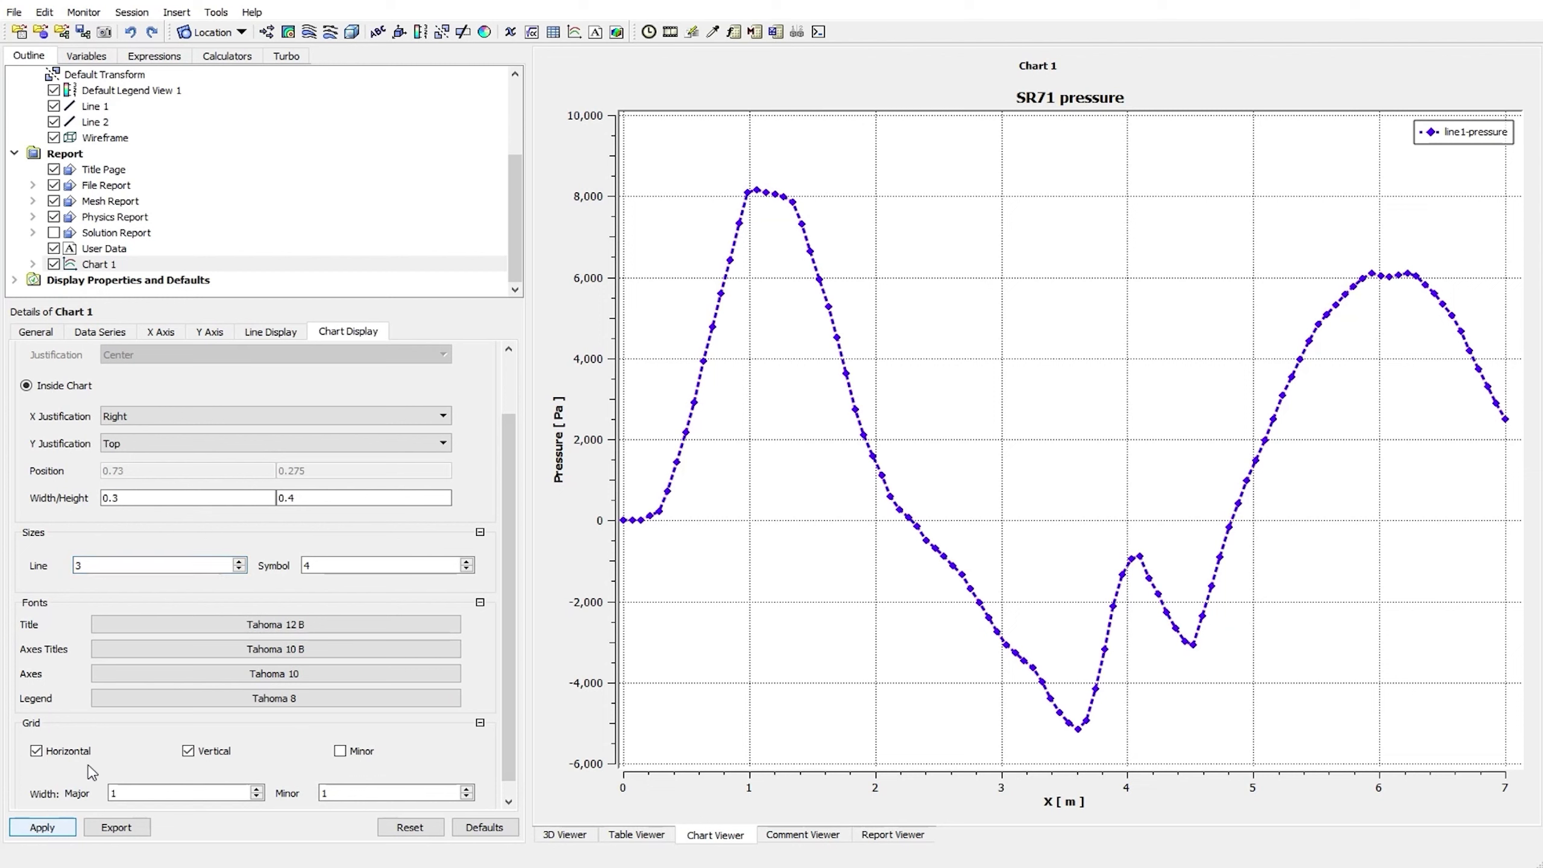
Try a line size of 5 on the chart, and restore it to 3
drag(91, 567, 37, 581)
text(5)
click(41, 827)
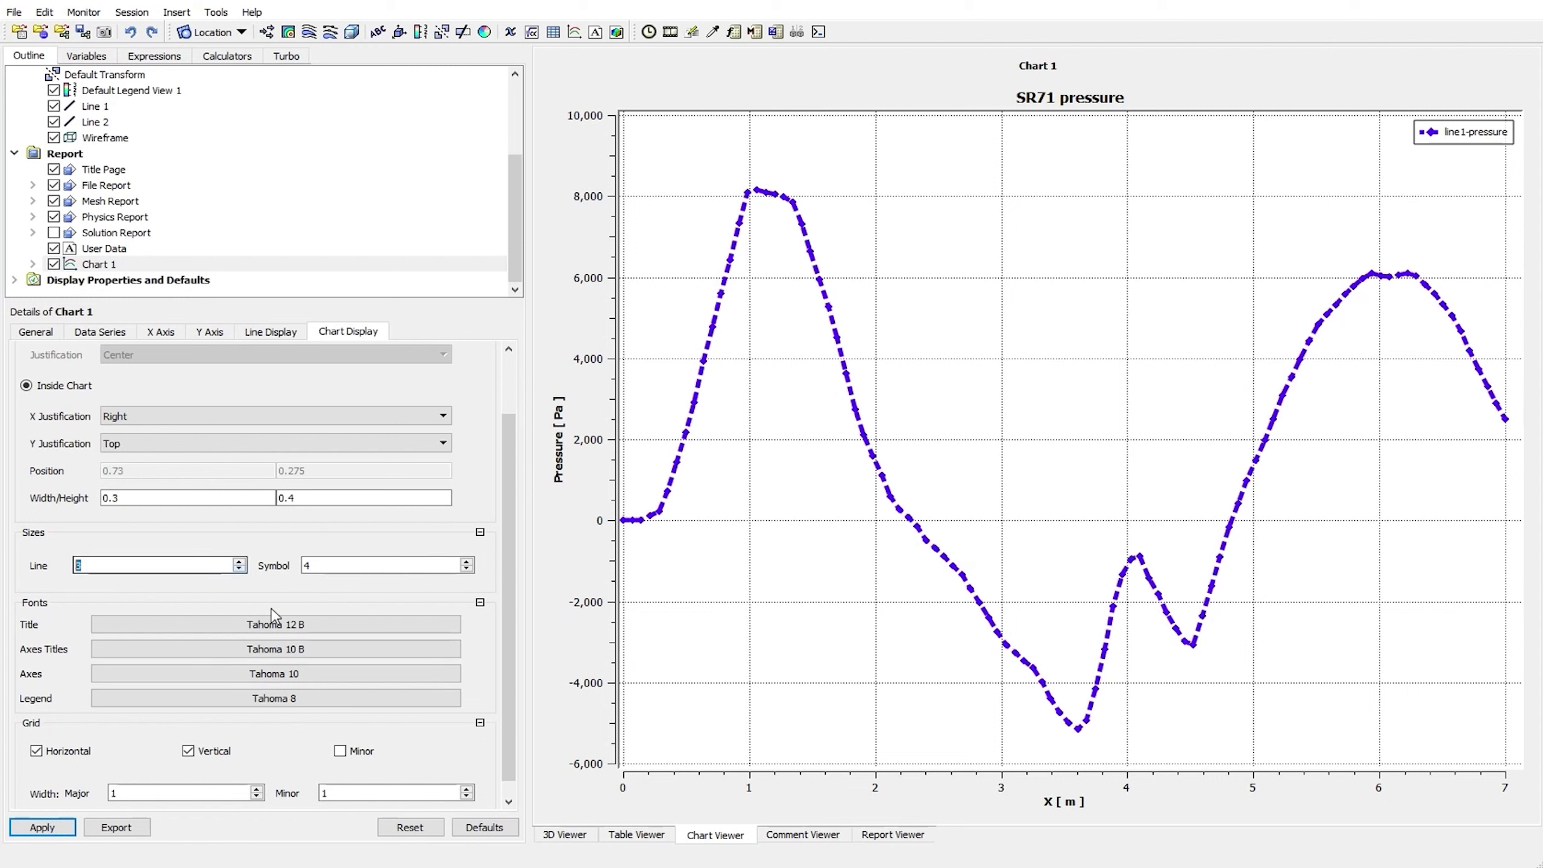
click(49, 827)
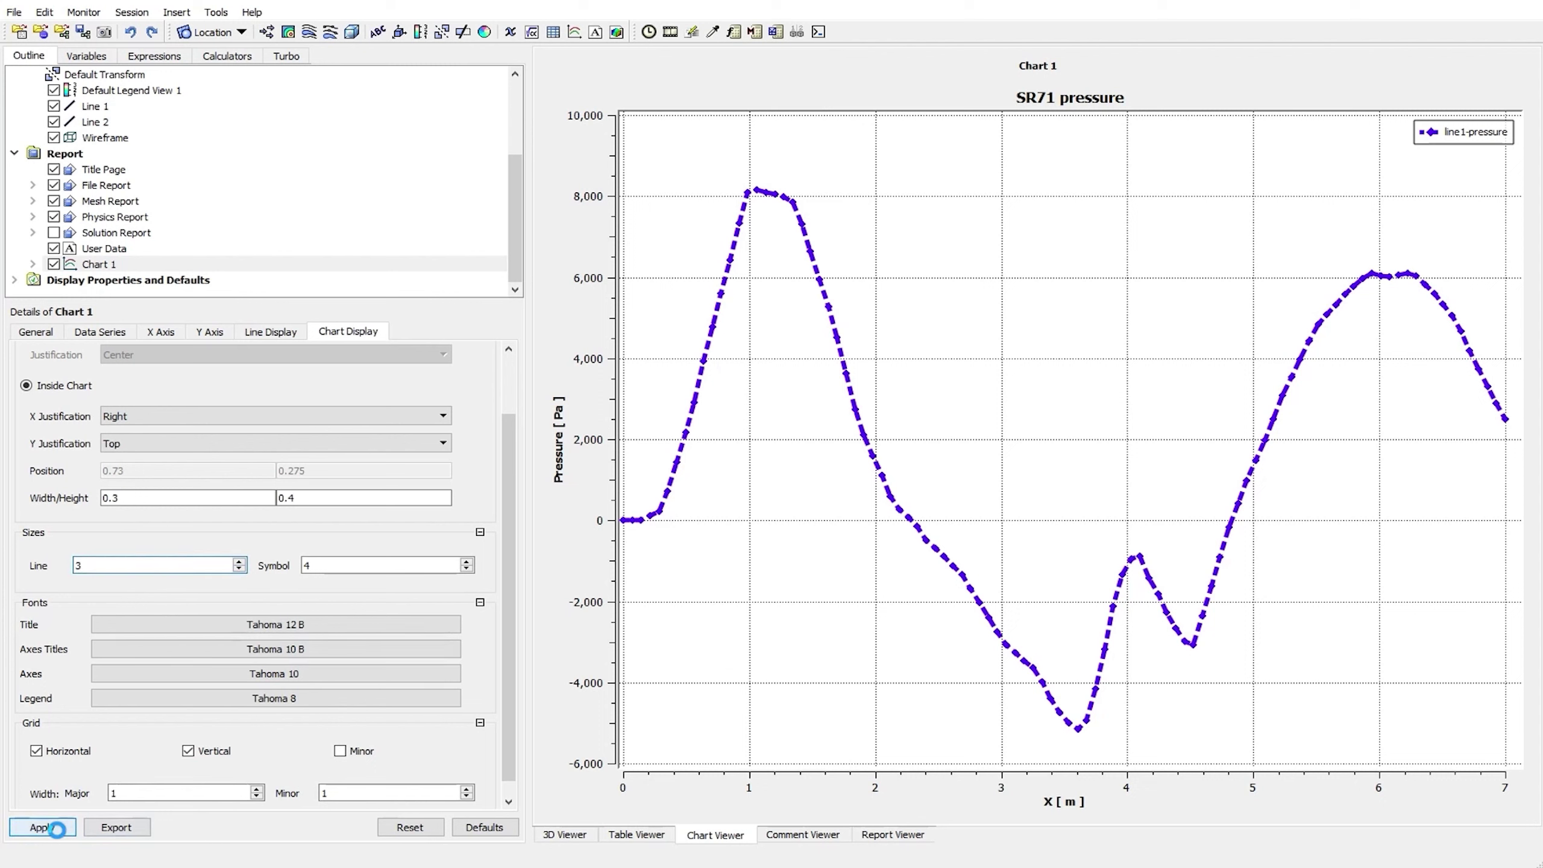
Set the chart's symbol size to 6
double_click(377, 563)
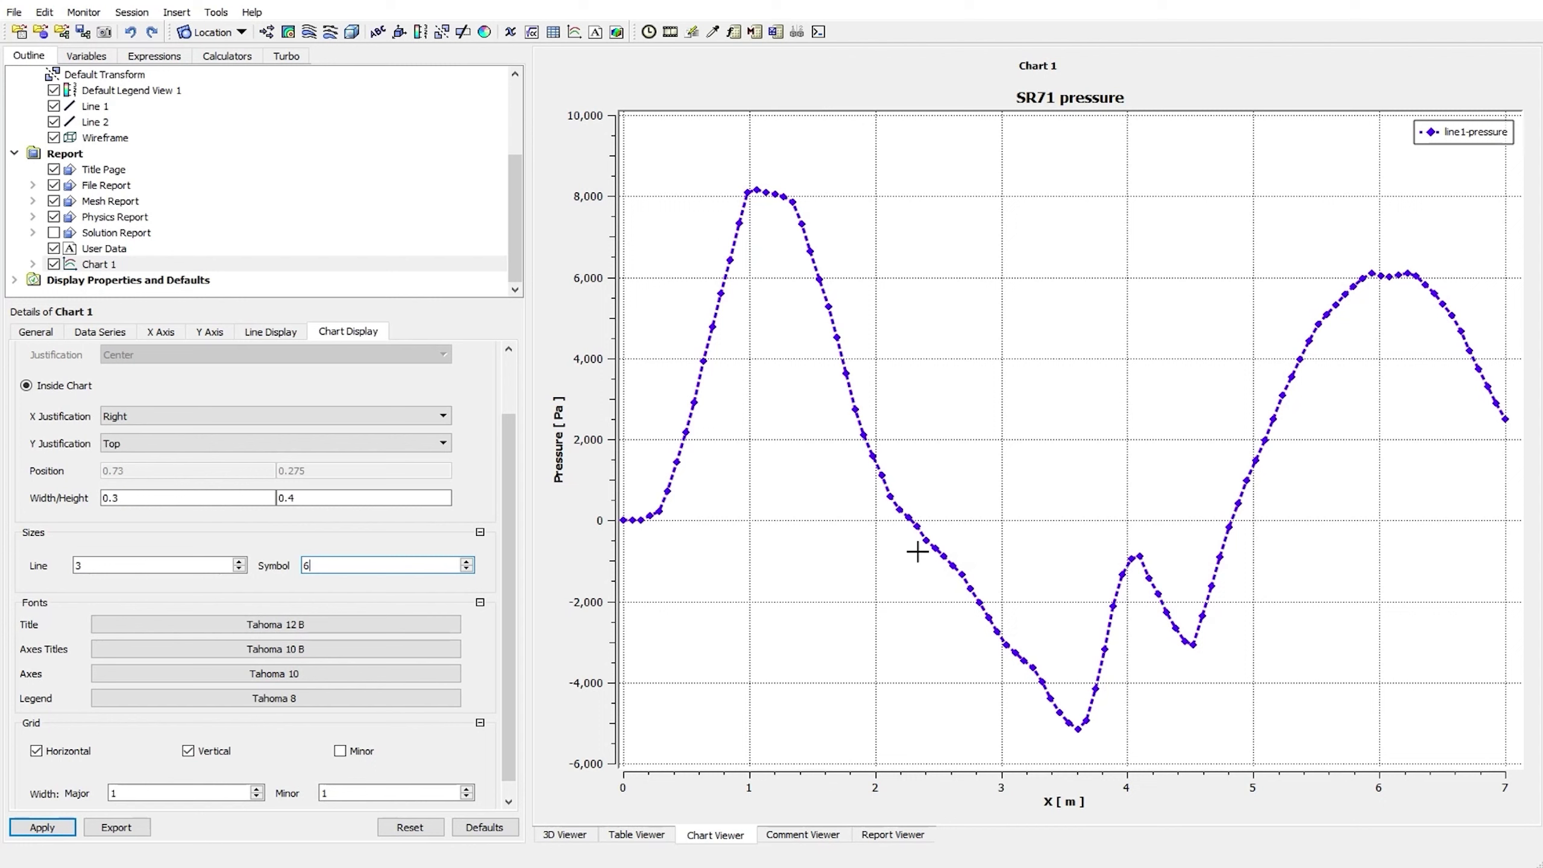
click(42, 827)
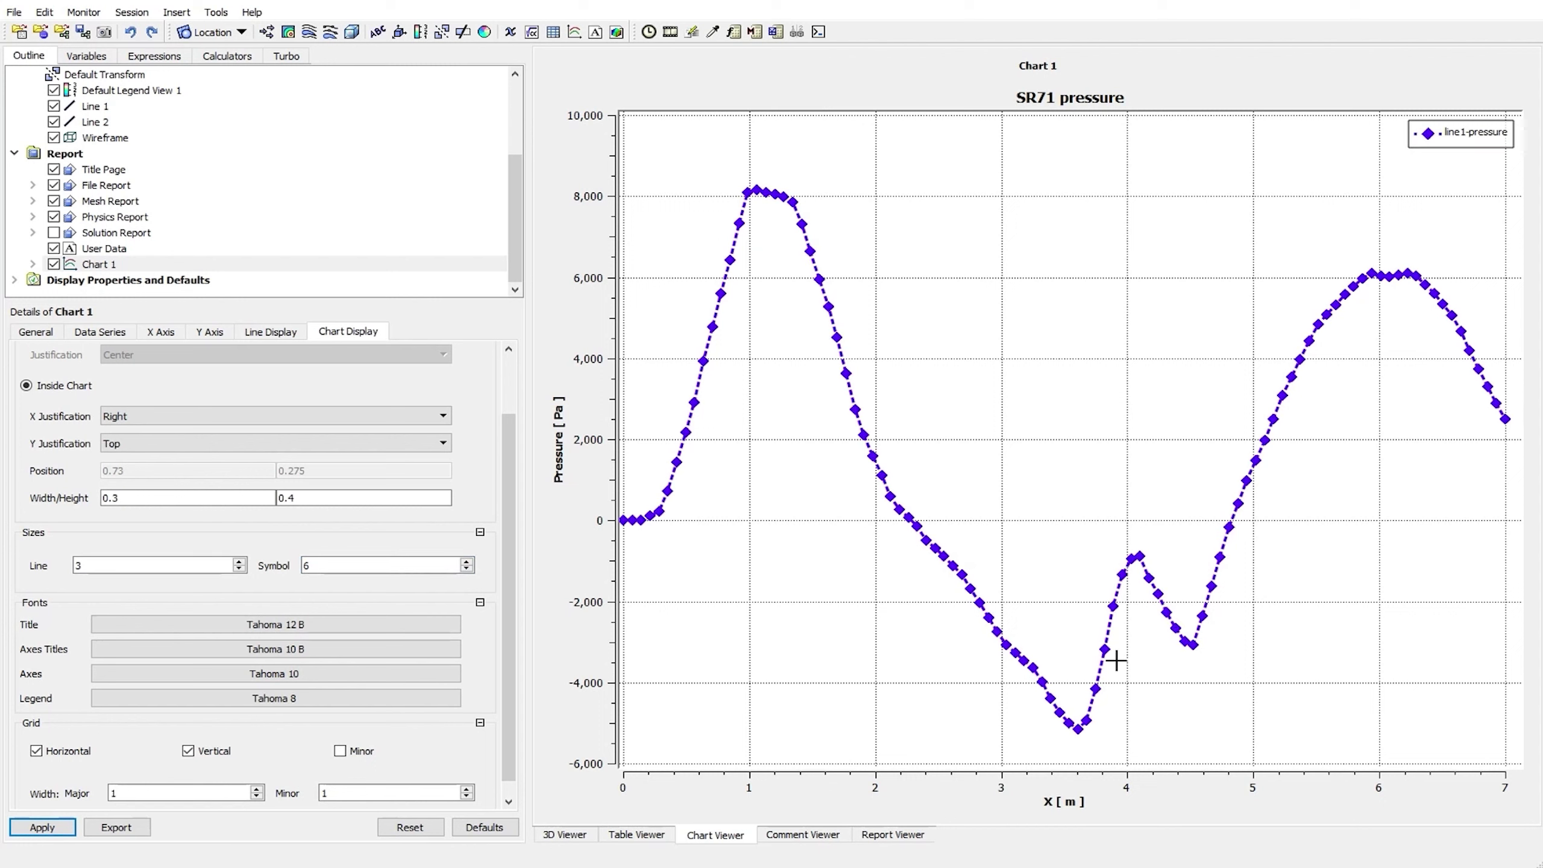
Examine the fonts, styles and sizes offered for the chart legend, keeping its current font
scroll(524, 572, down, 1)
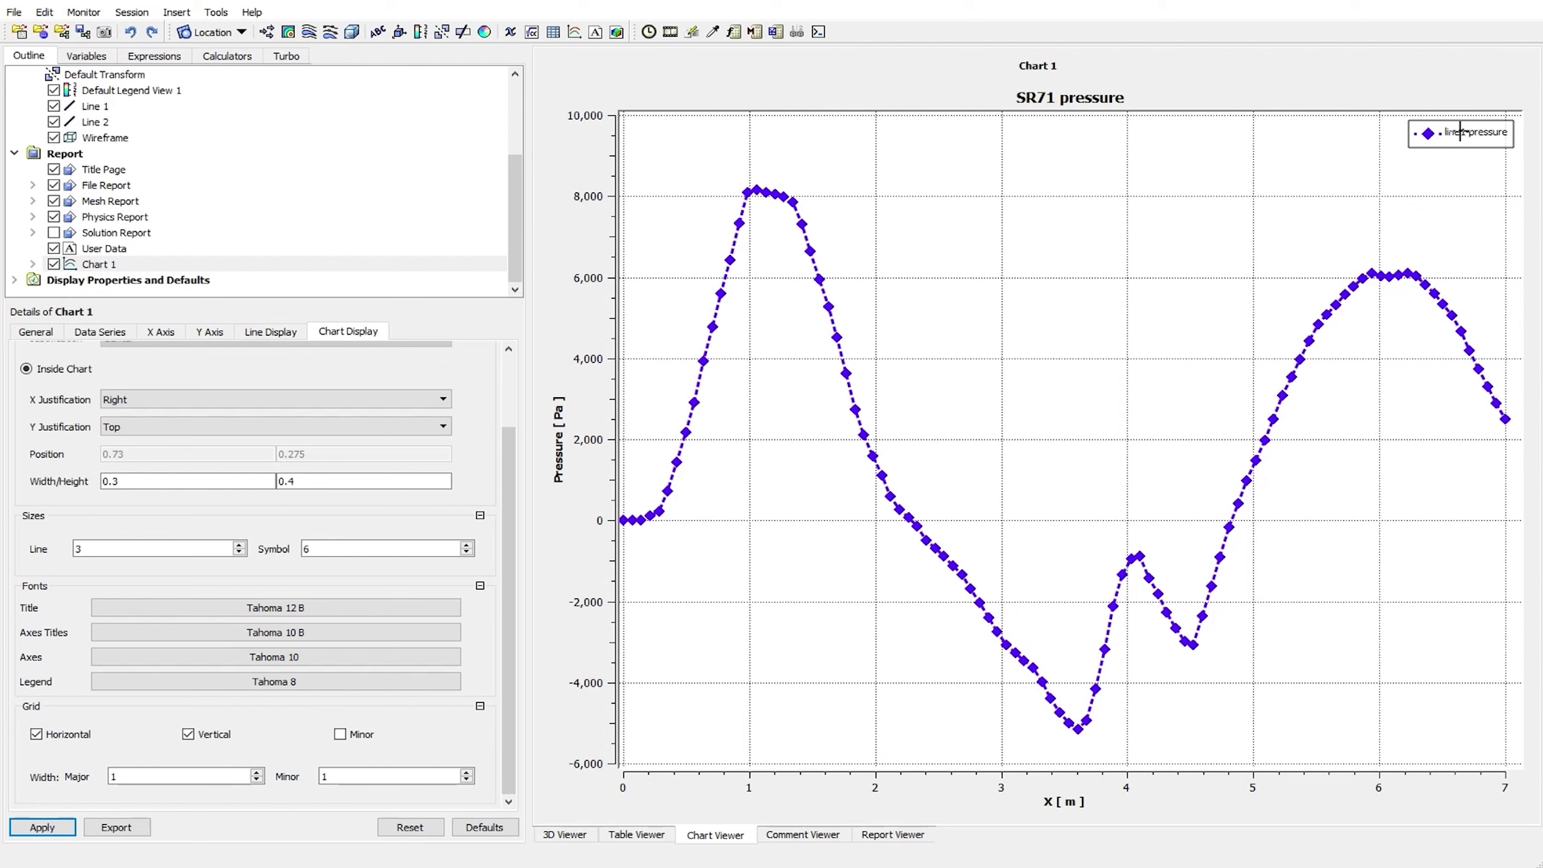
click(259, 686)
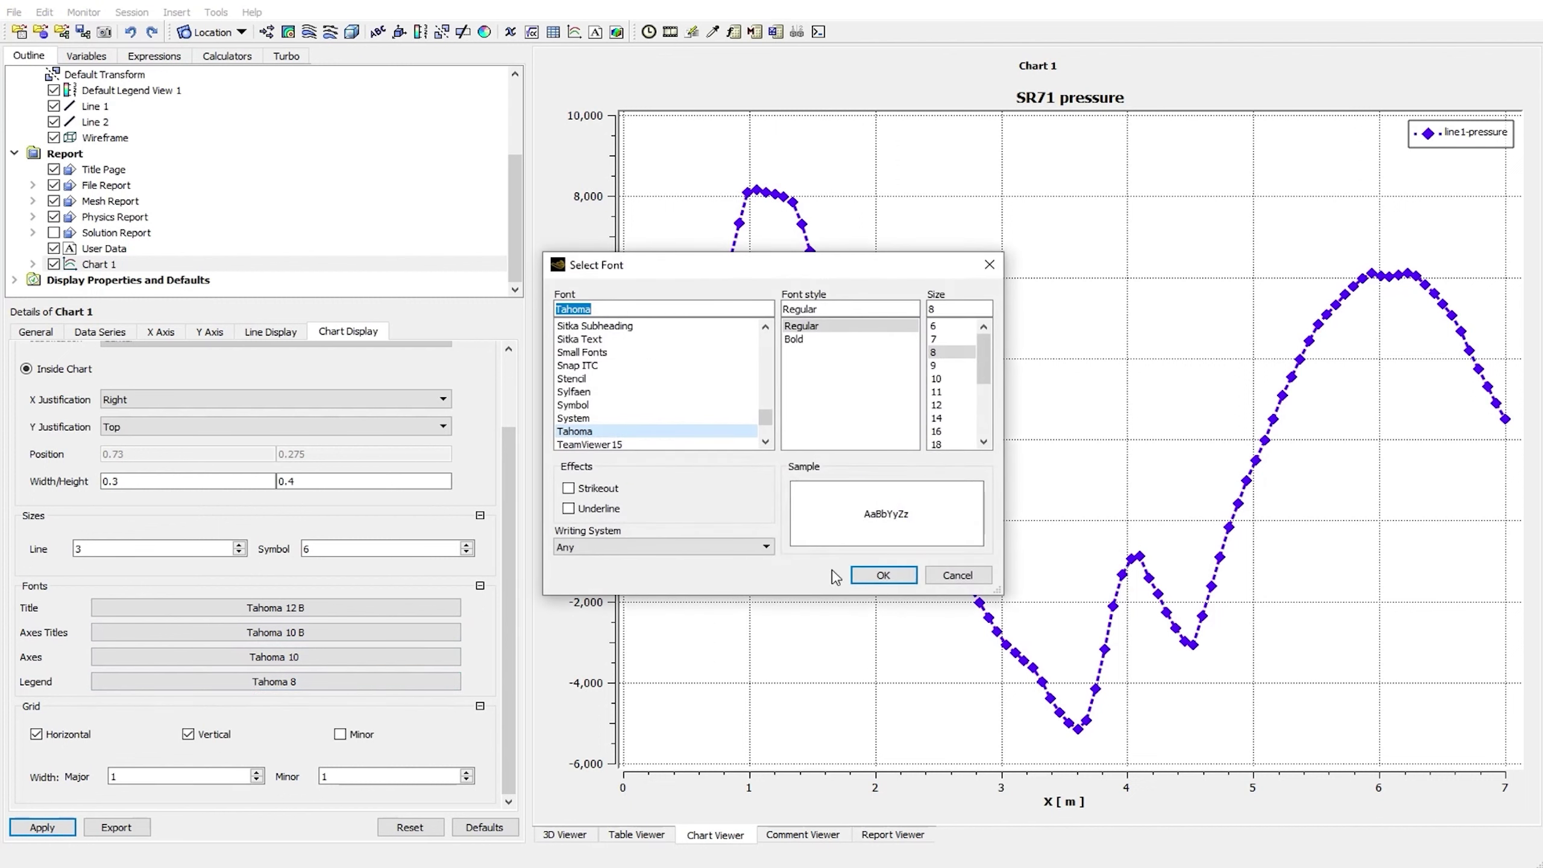
drag(766, 418, 773, 338)
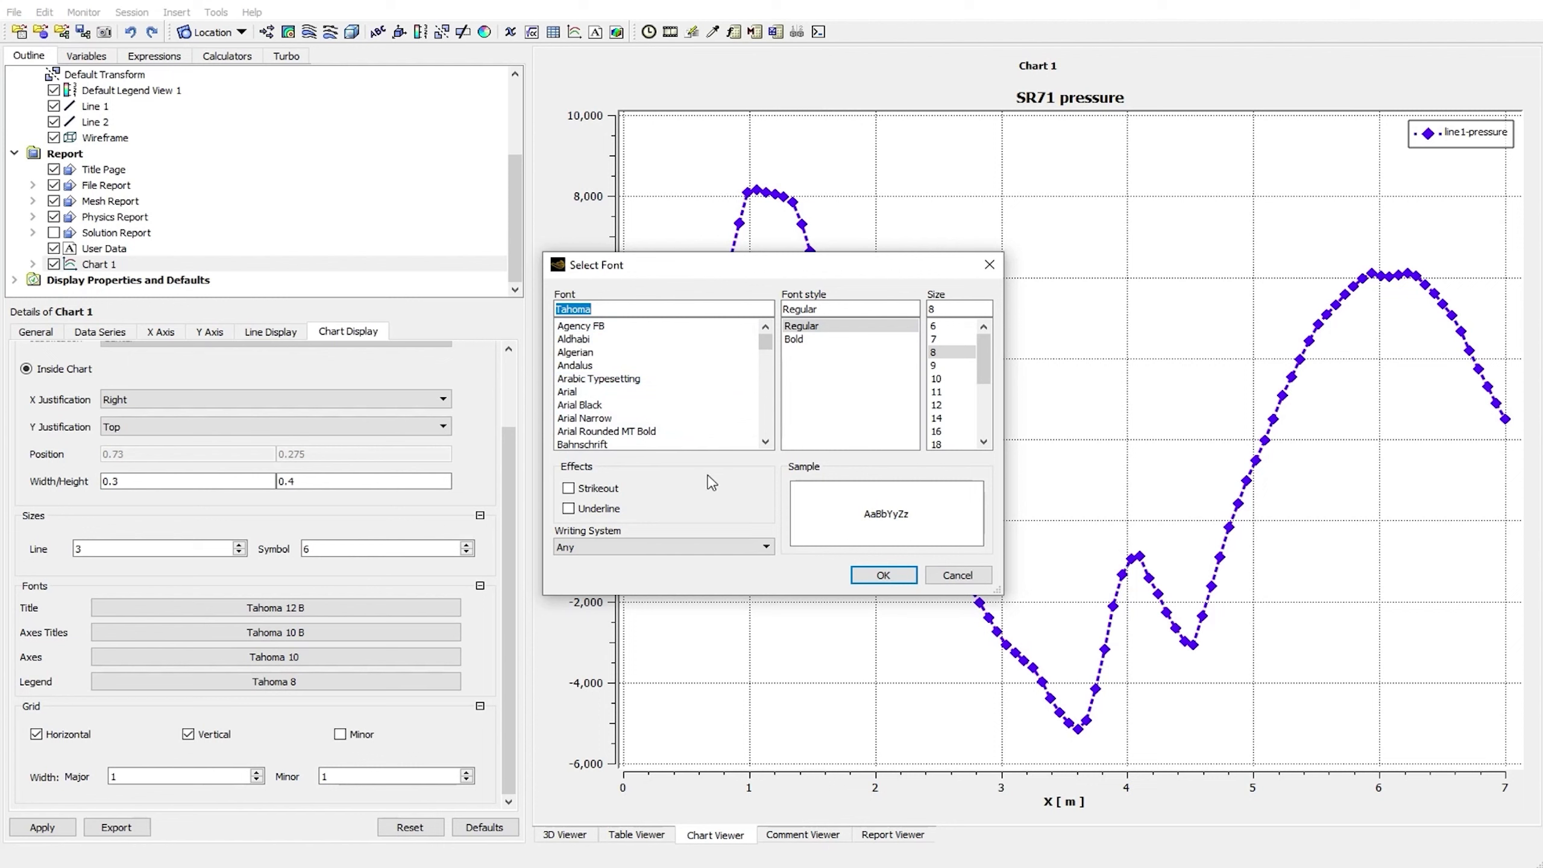
click(947, 581)
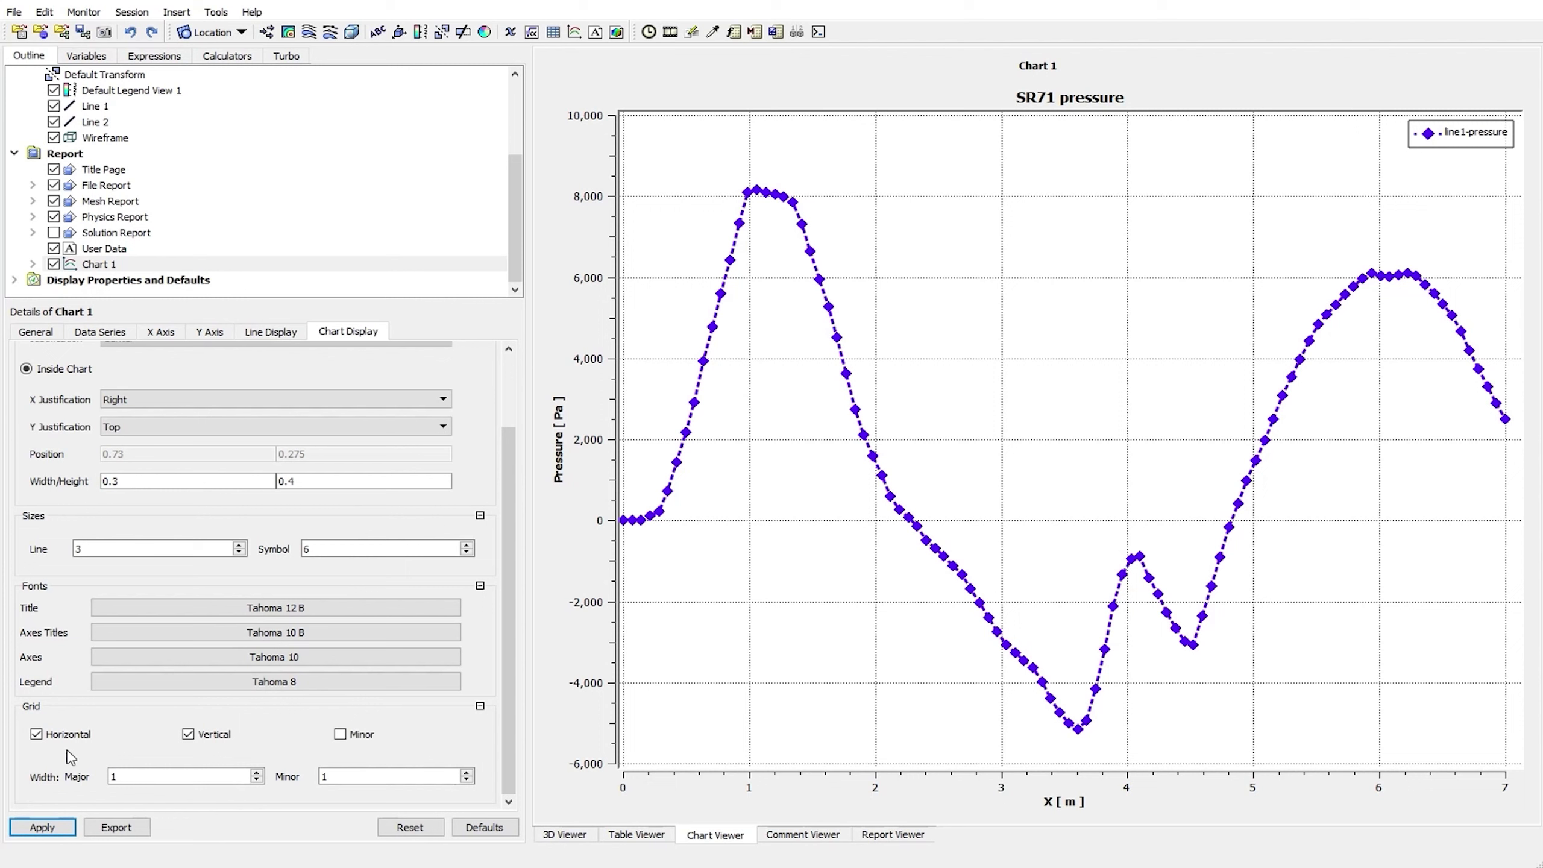
Try the chart with the horizontal and vertical grid lines switched off in turn, and switch both back on
click(36, 734)
click(42, 827)
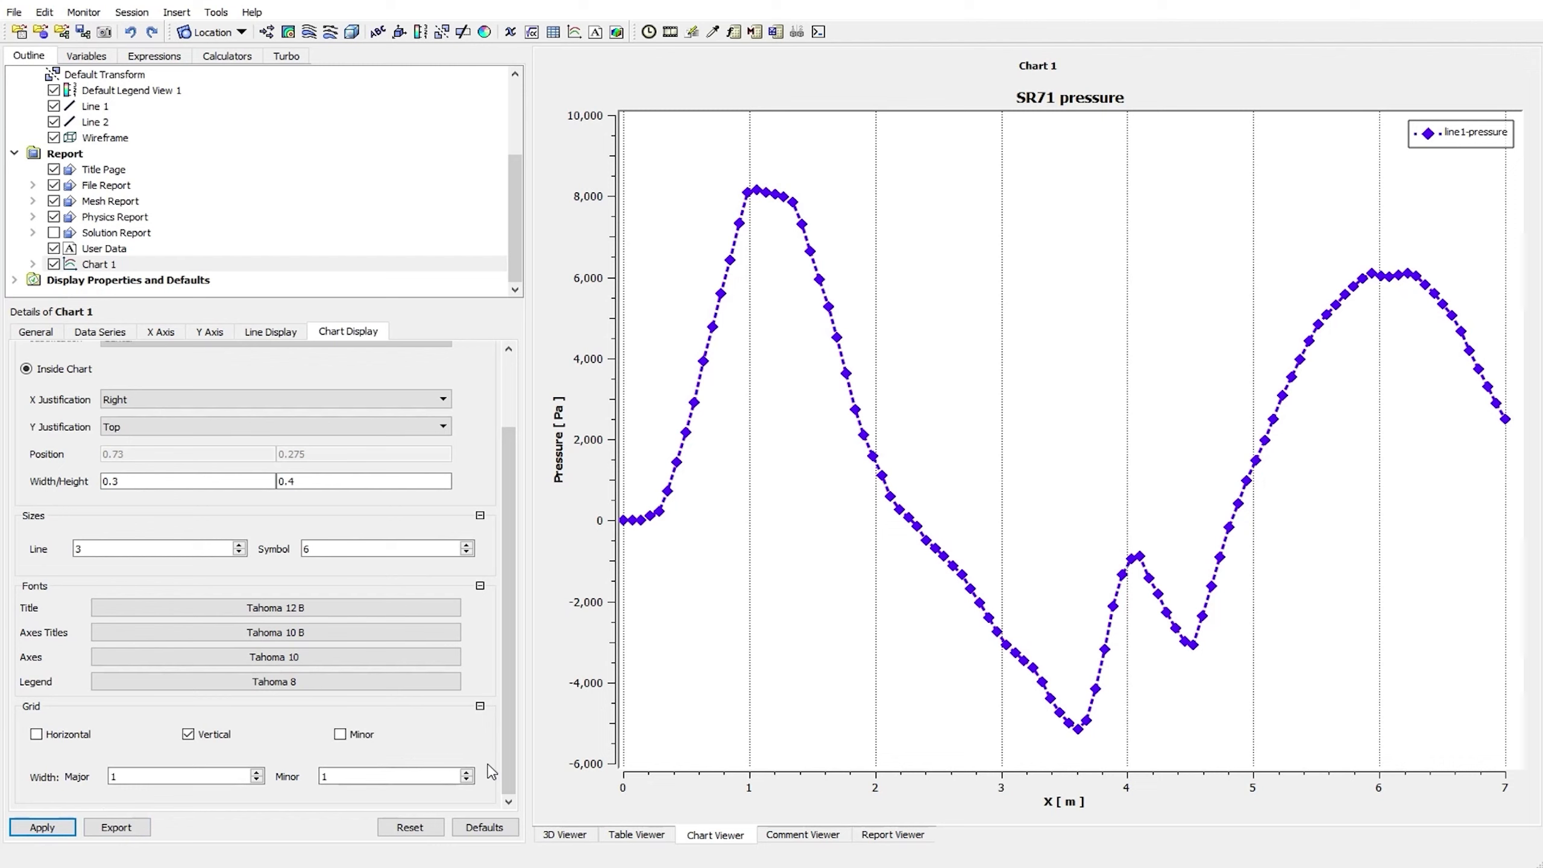
click(188, 734)
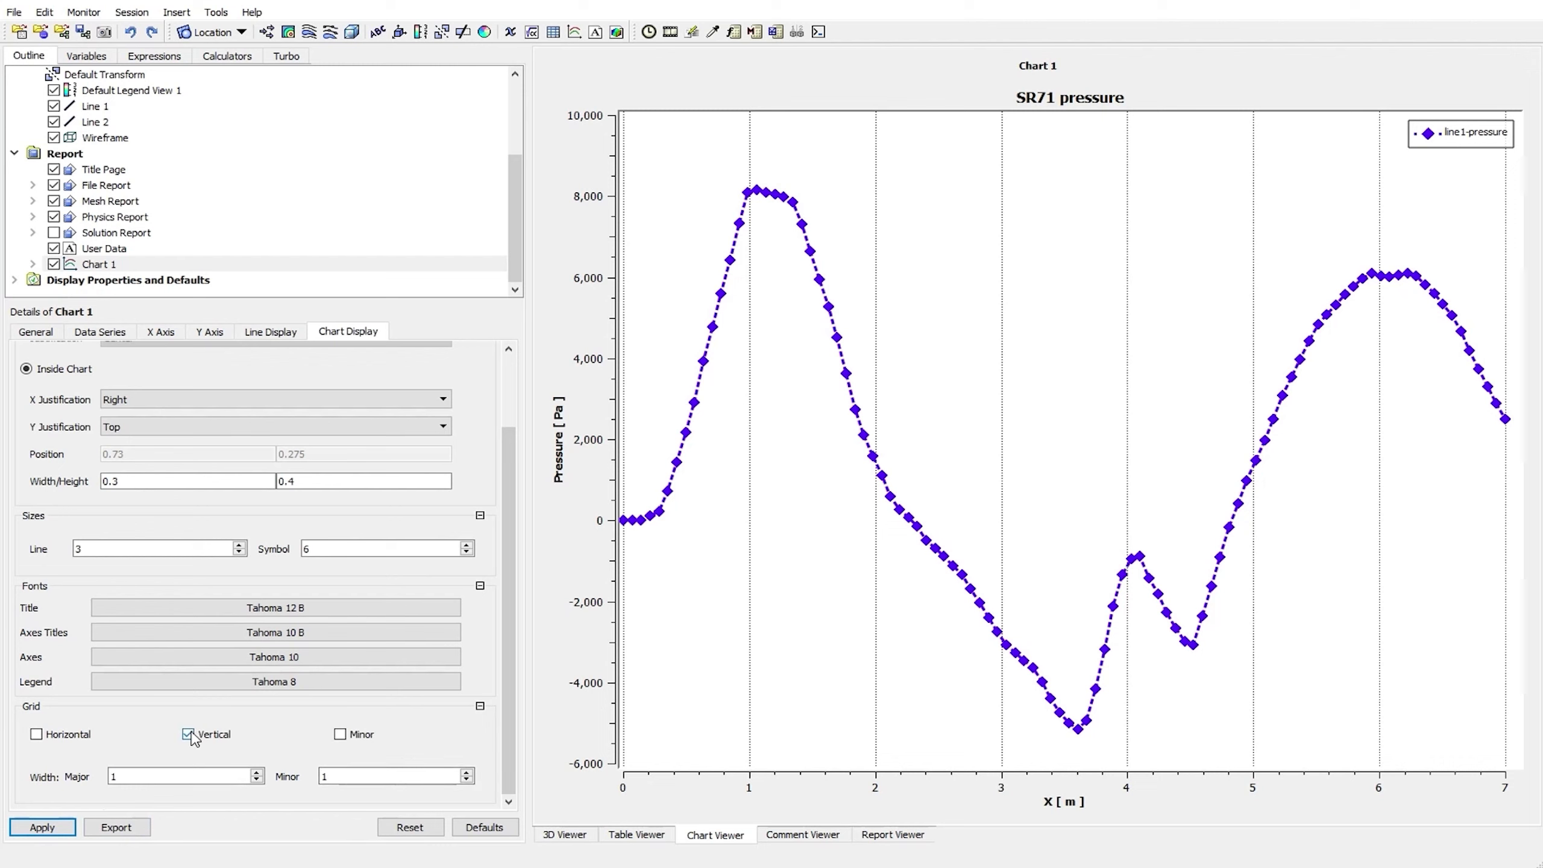
click(67, 829)
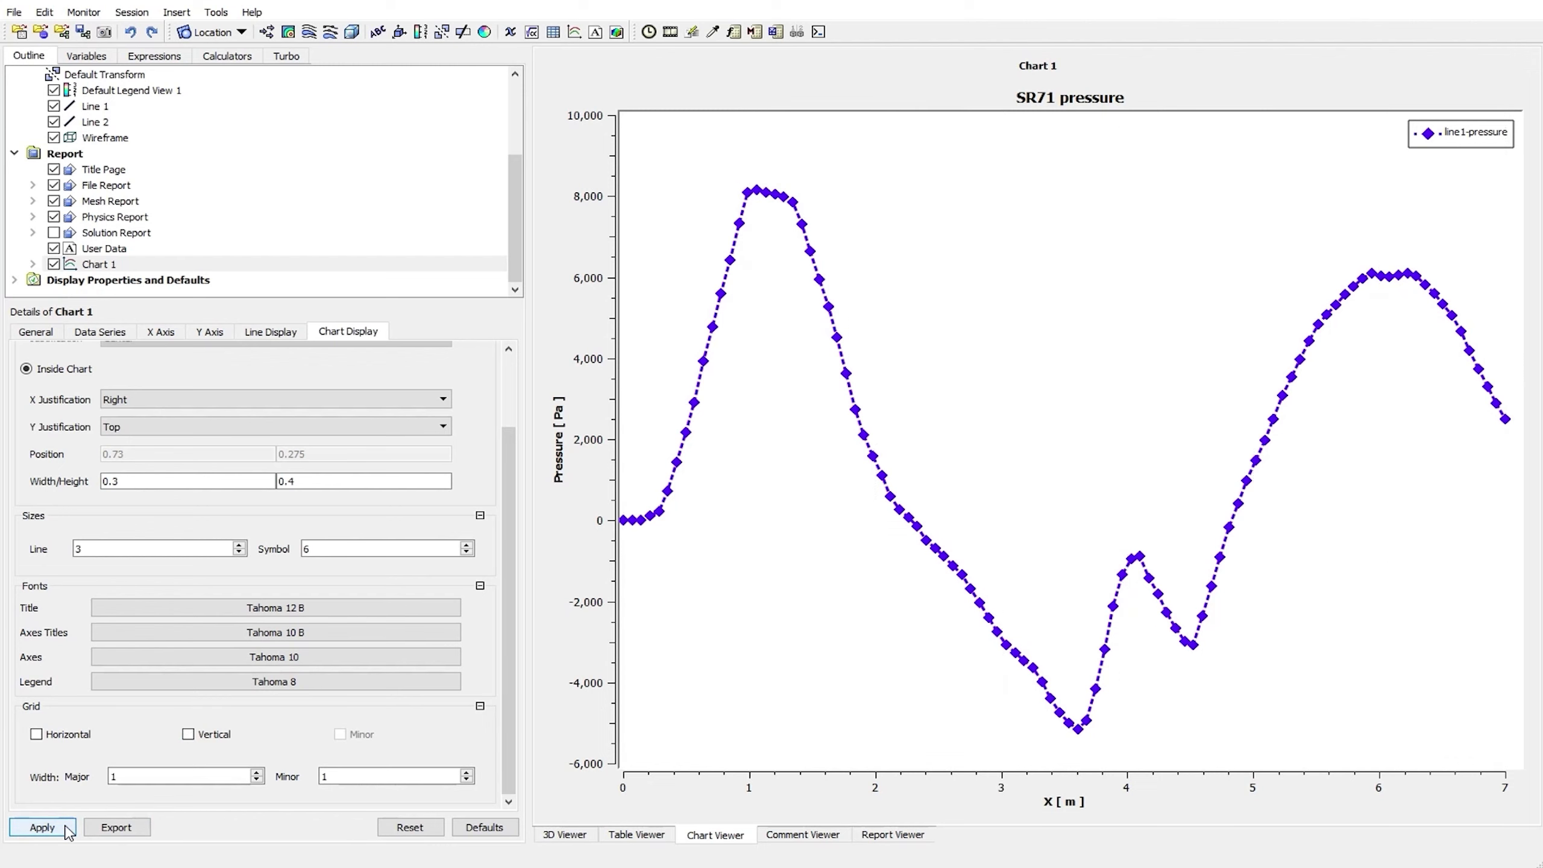
click(200, 739)
click(37, 735)
click(40, 828)
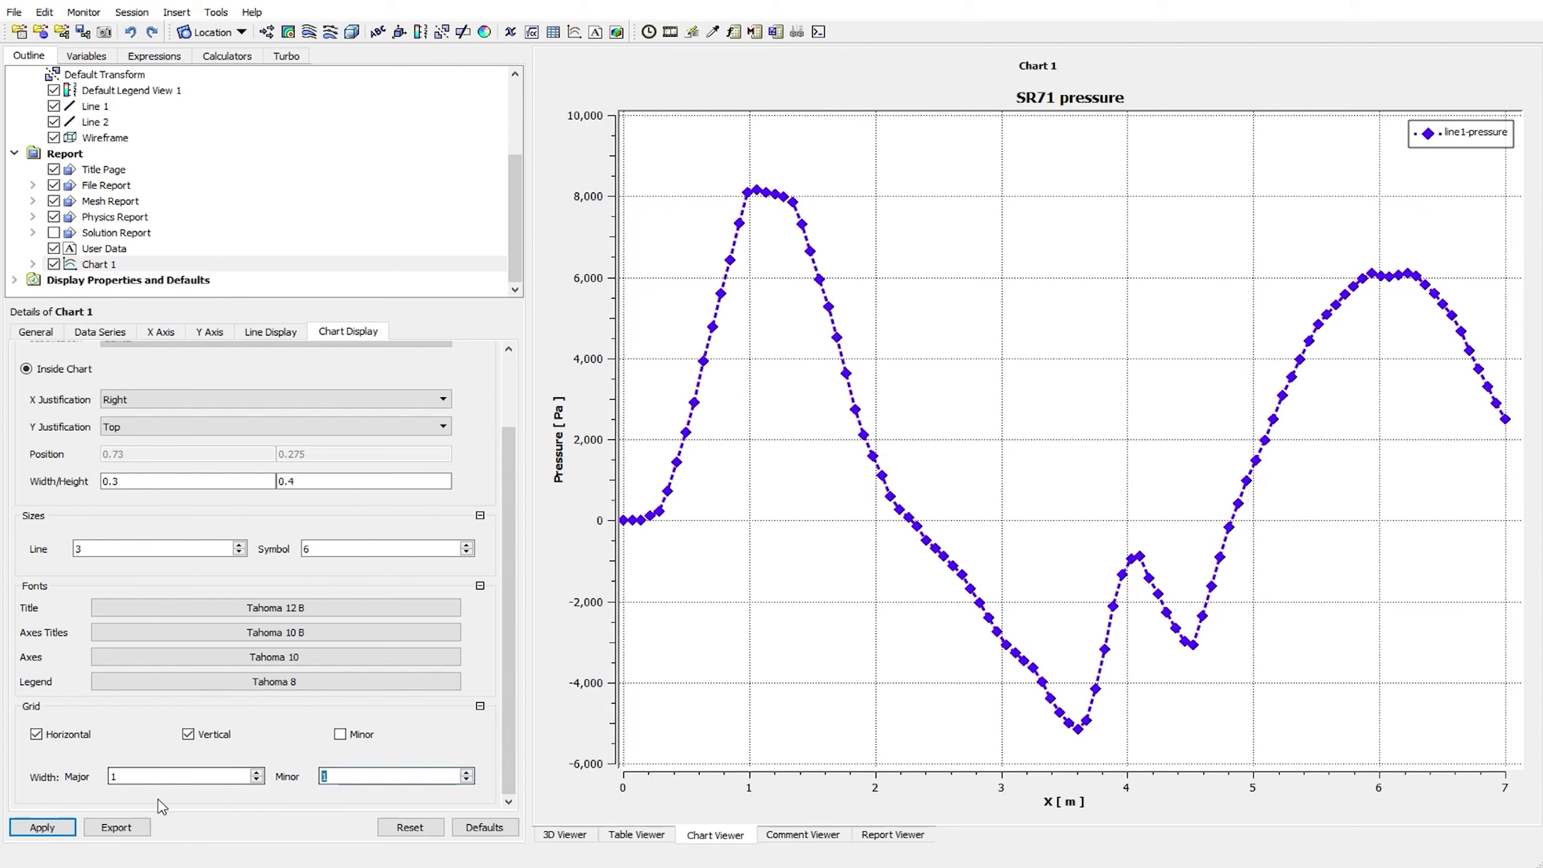
Set the width of the chart's major grid lines to 3
click(152, 778)
key(Tab)
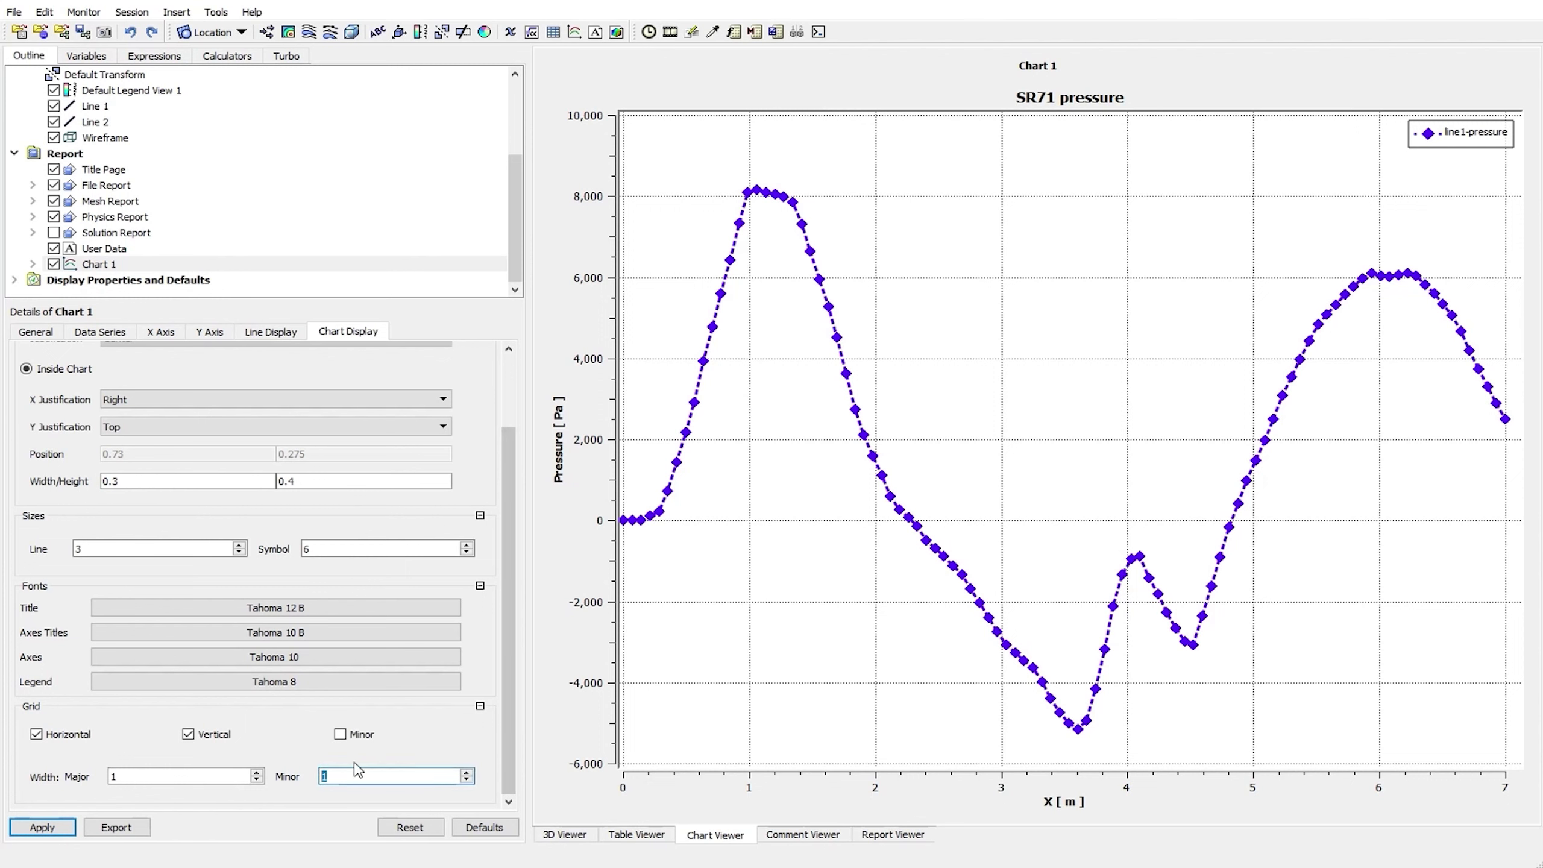
click(257, 773)
click(257, 772)
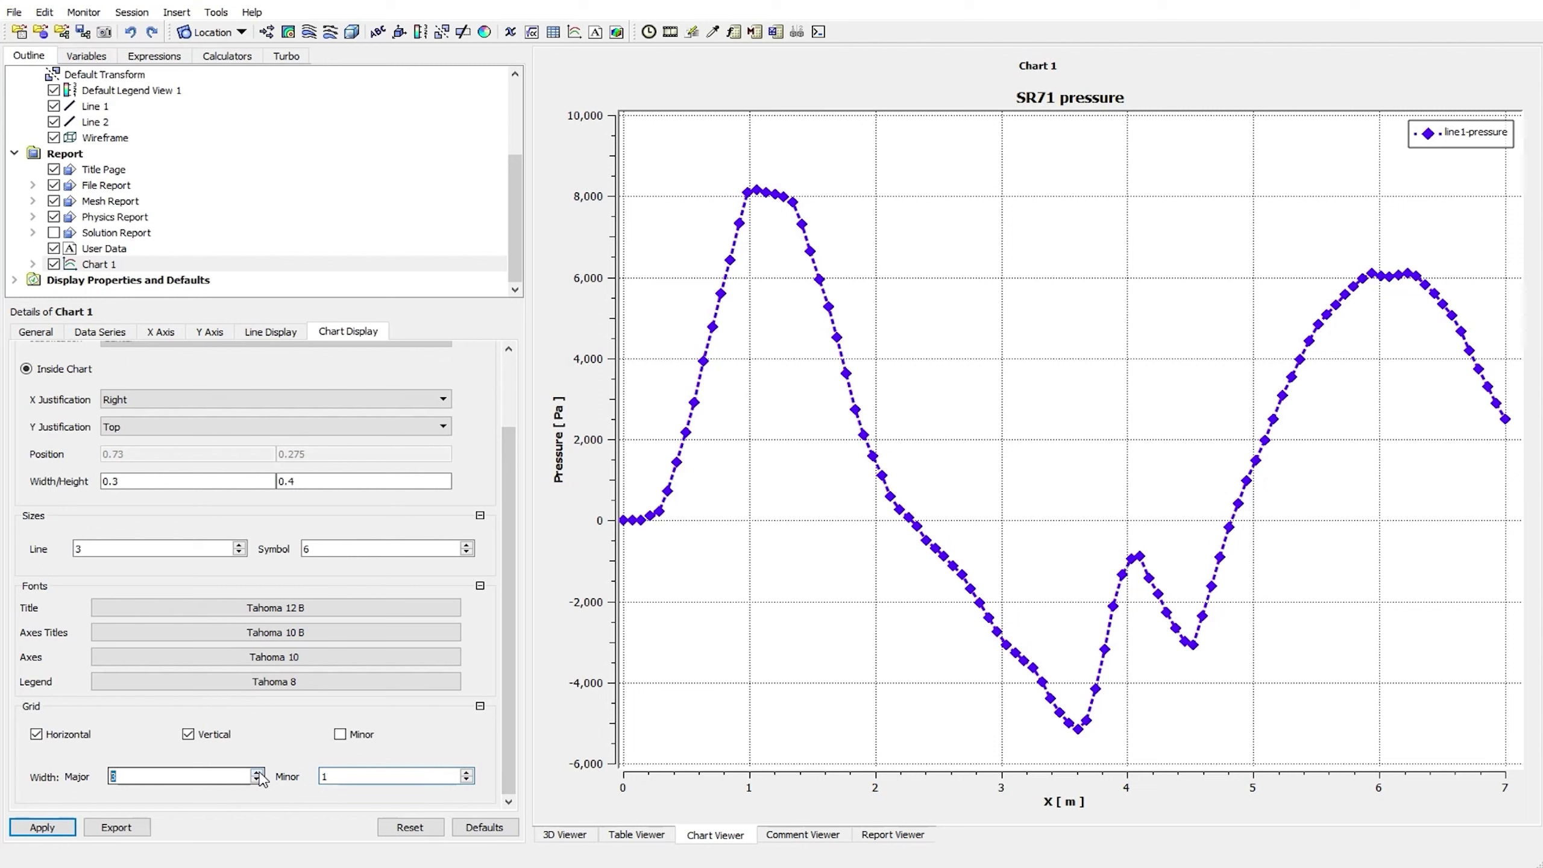
click(37, 827)
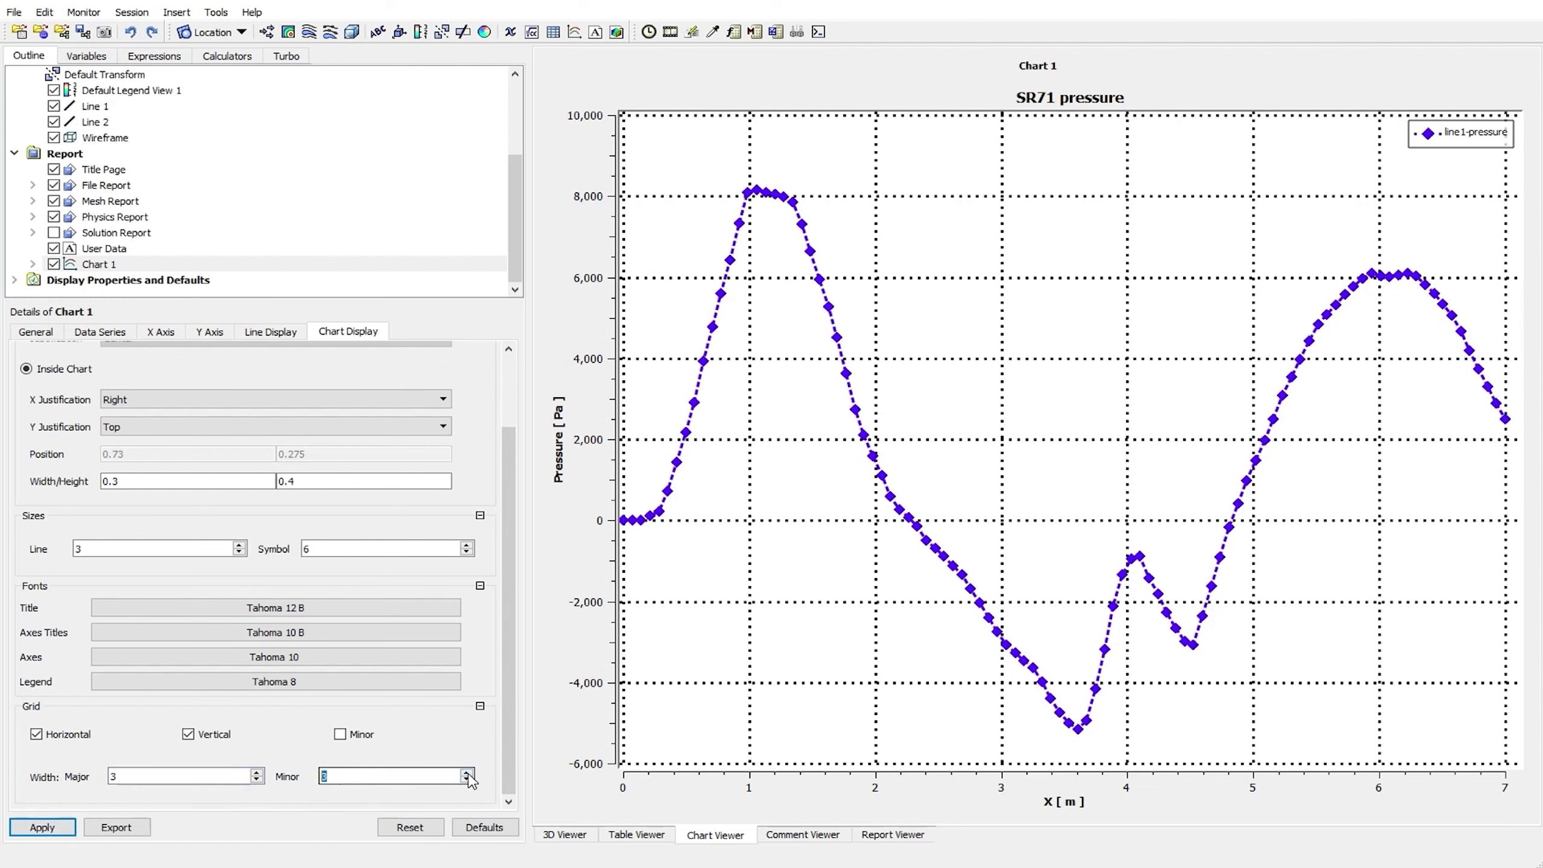
Apply minor grid line widths of 3 and 5 to the chart in turn
click(41, 827)
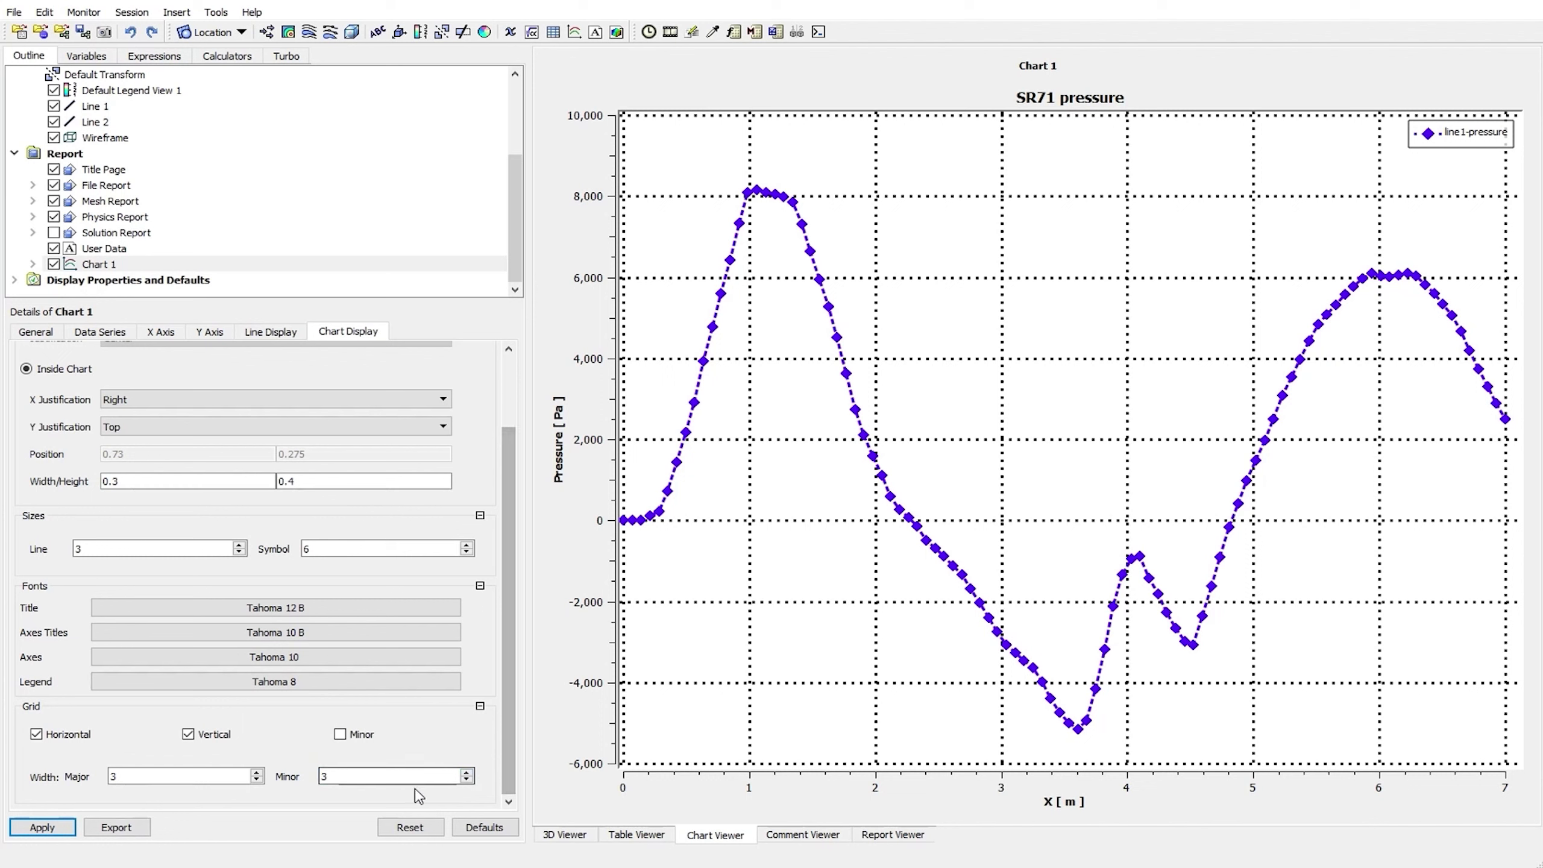
click(467, 771)
click(467, 772)
click(43, 827)
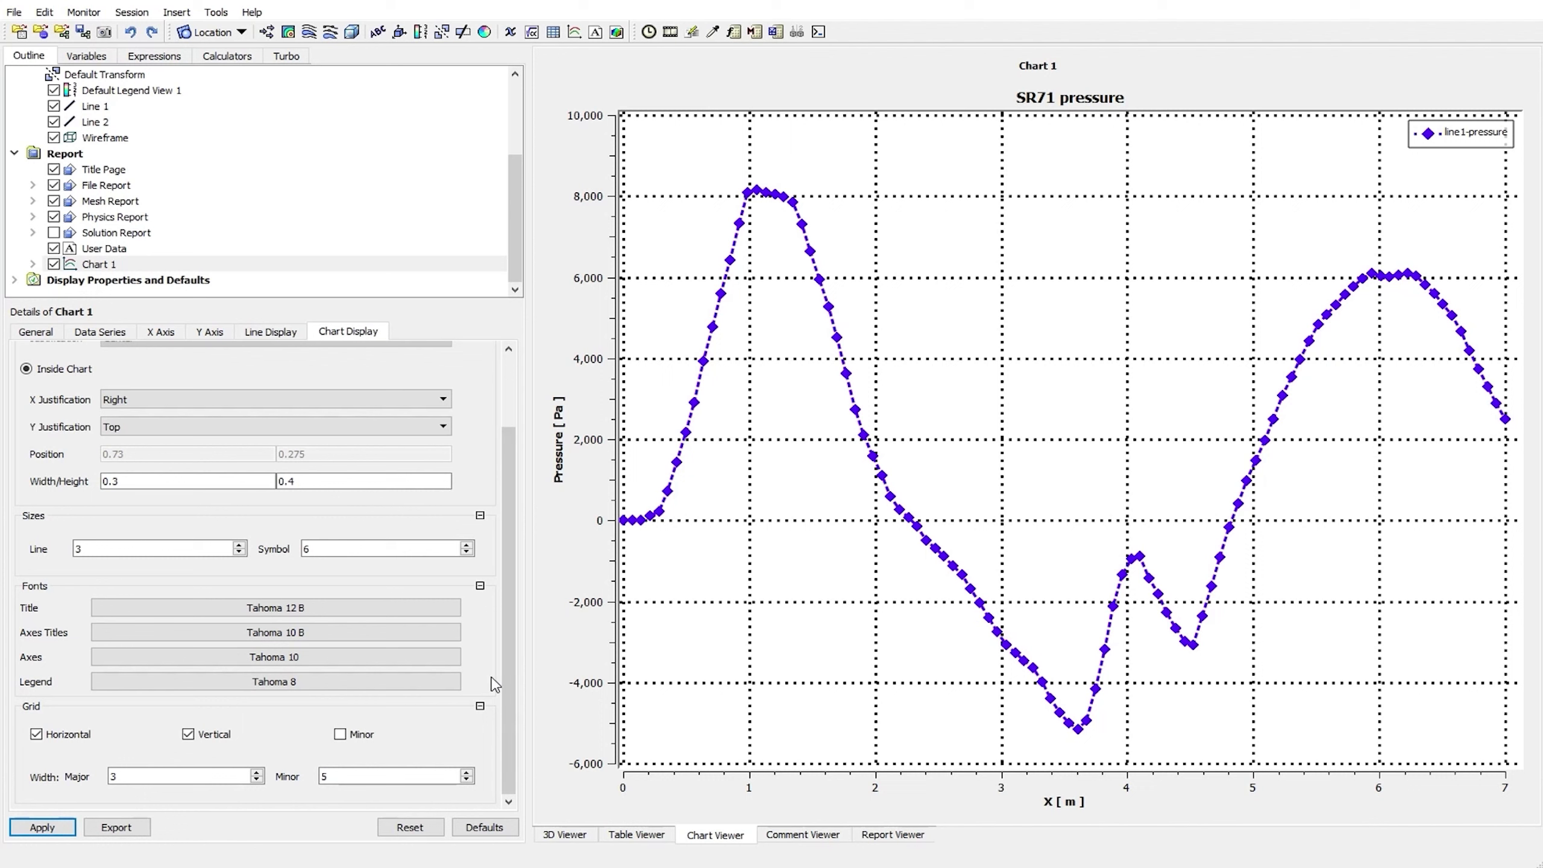
Open the chart's data series settings and check the two sampling lines around the aircraft in the 3D view, returning to the chart
drag(509, 681, 527, 559)
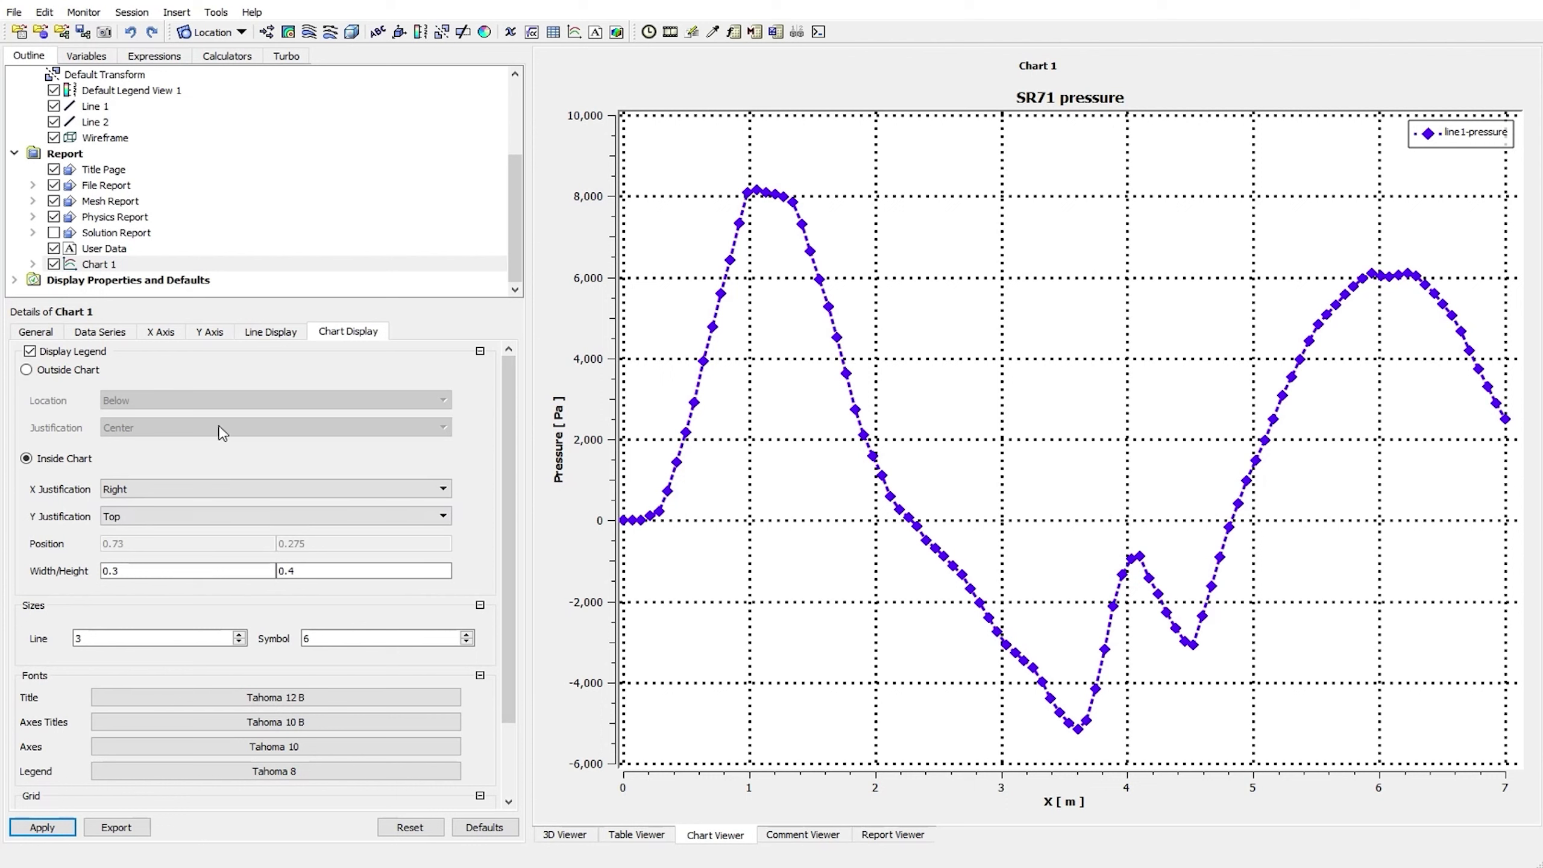
click(113, 336)
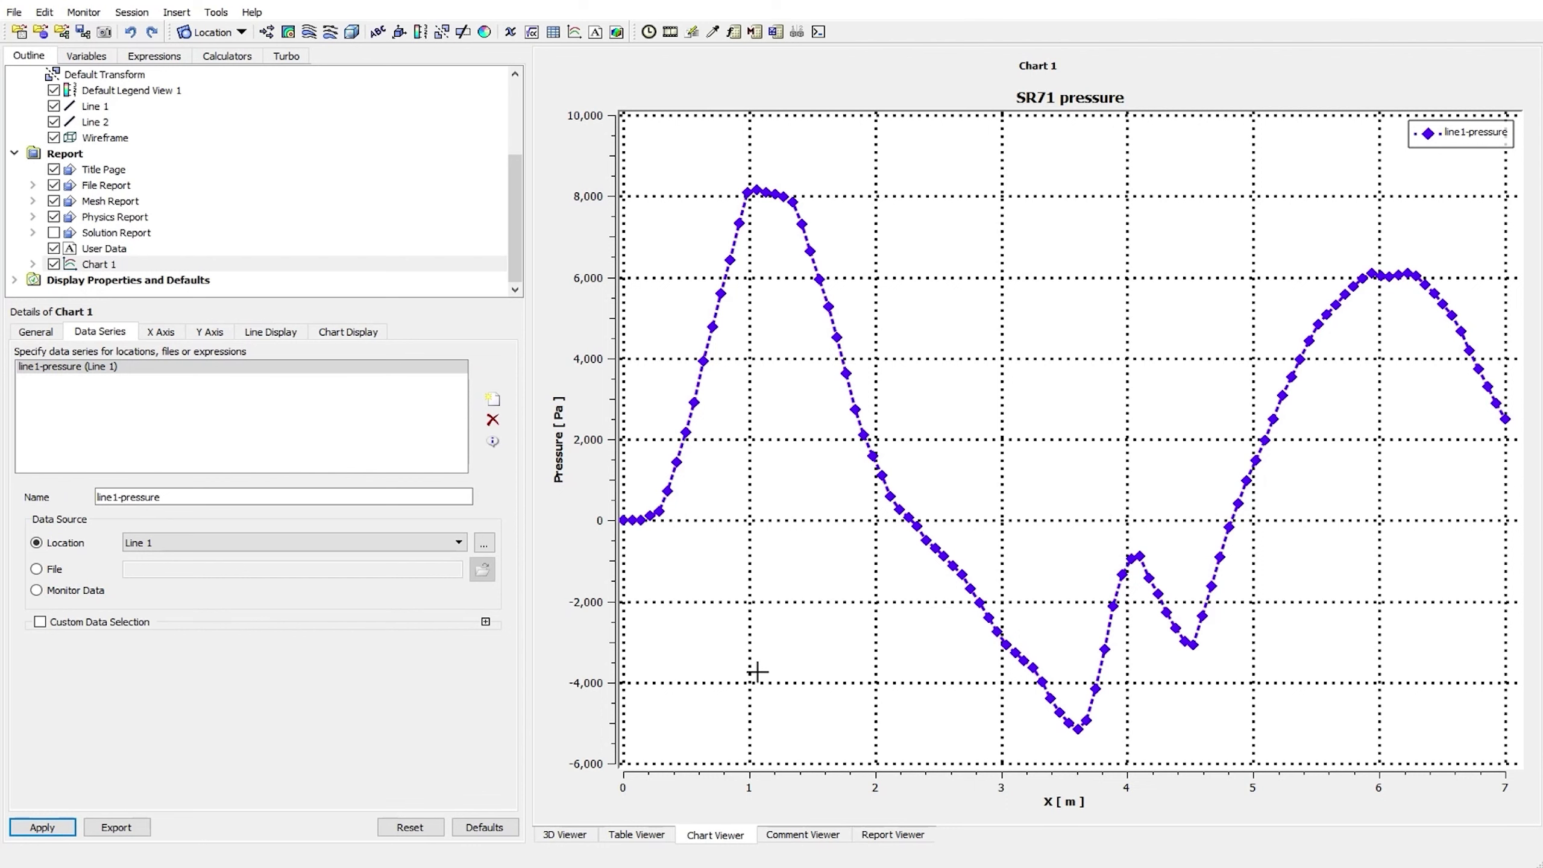
click(571, 839)
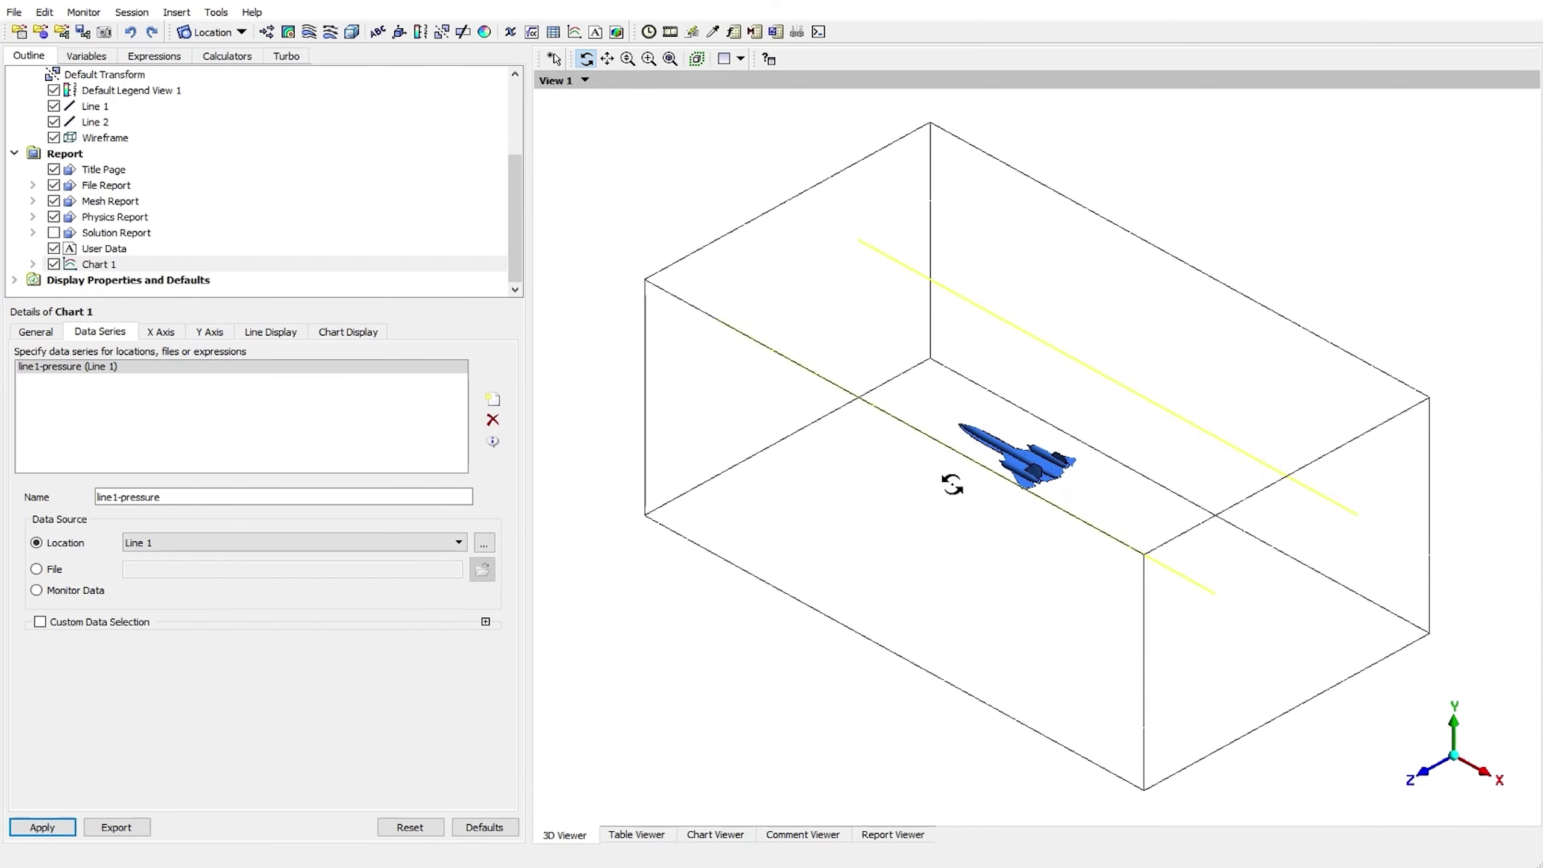
click(717, 835)
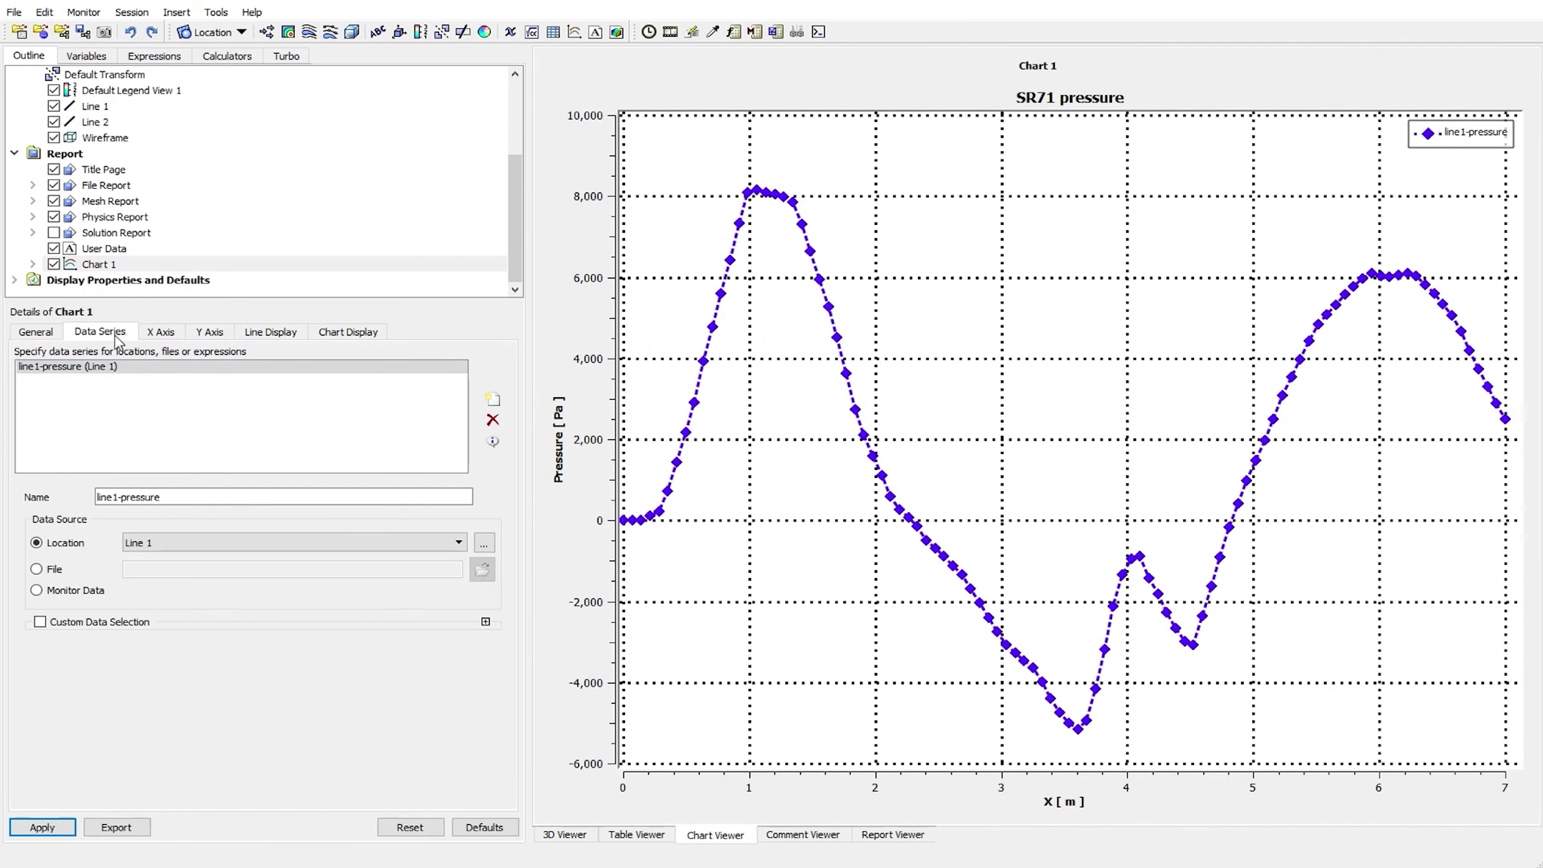
Add a data series named line2-pressure with Line 2 as its location, and open the chart's X-axis settings
click(492, 399)
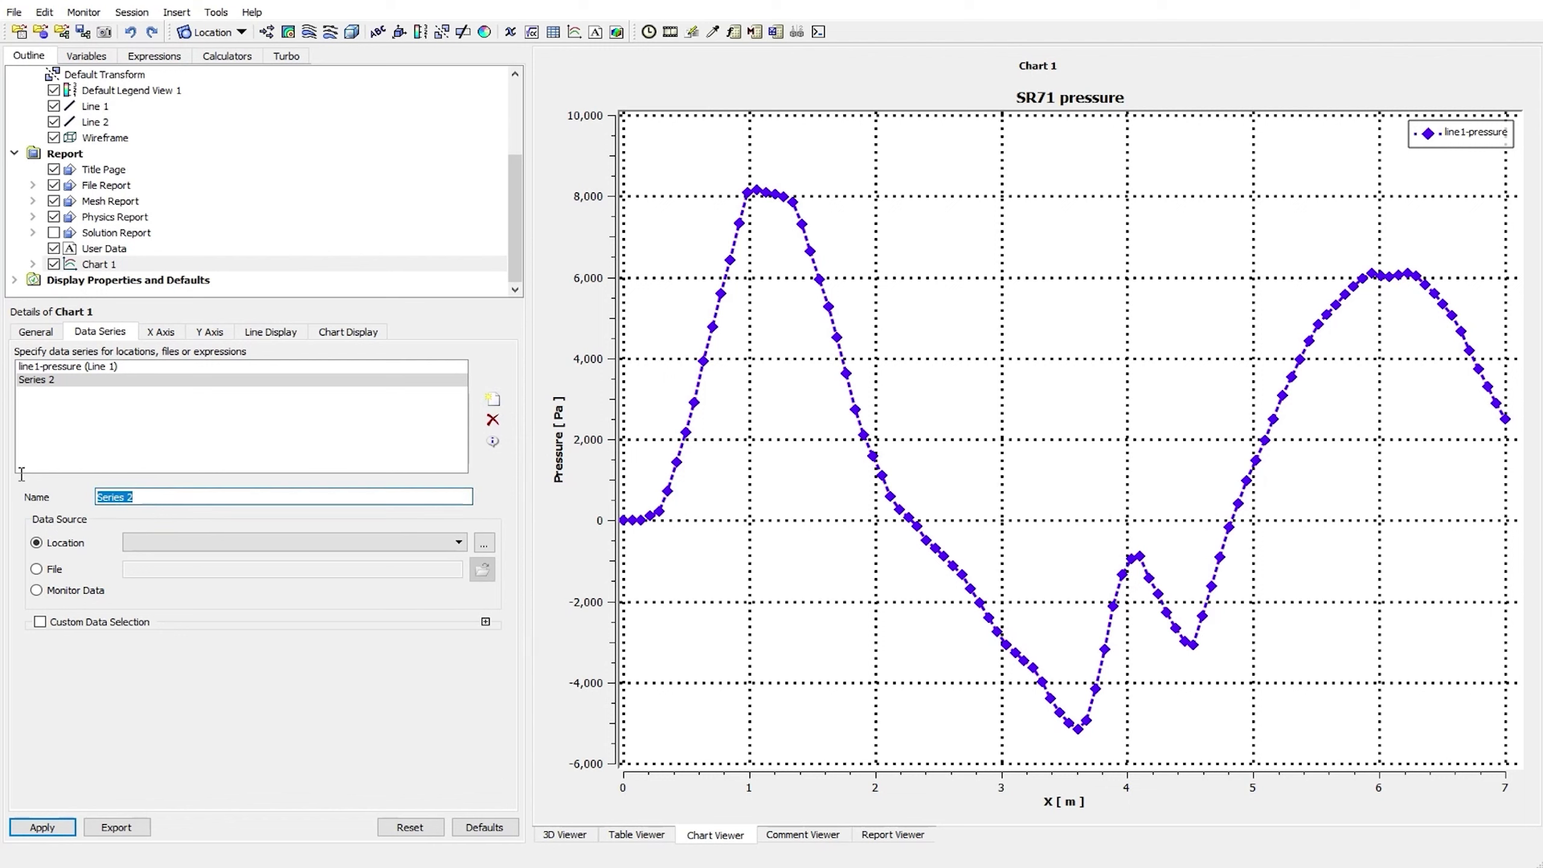
text(line2-p)
click(219, 547)
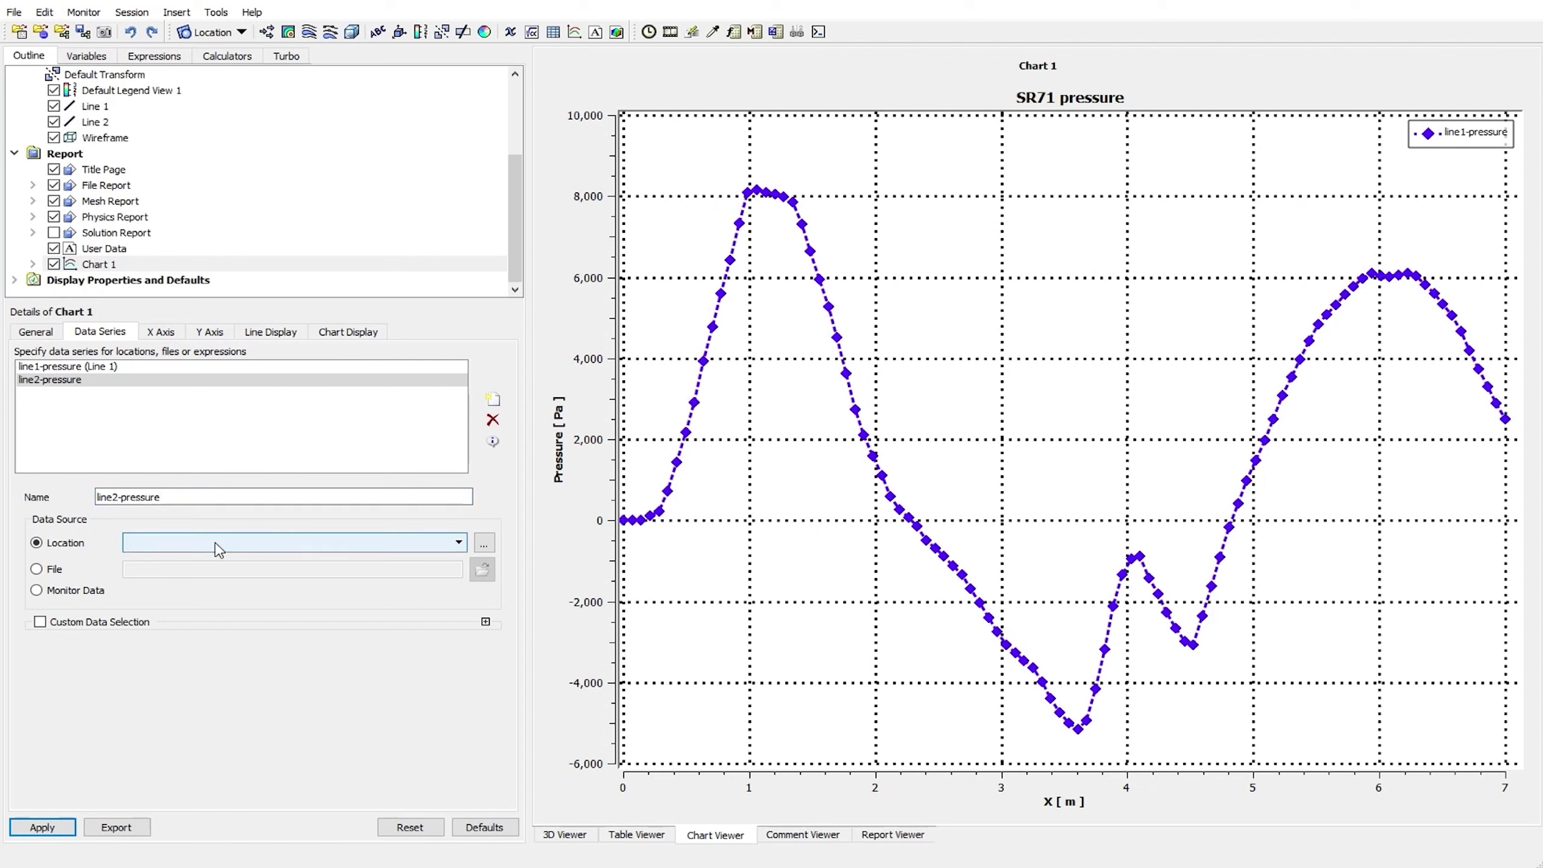
click(174, 570)
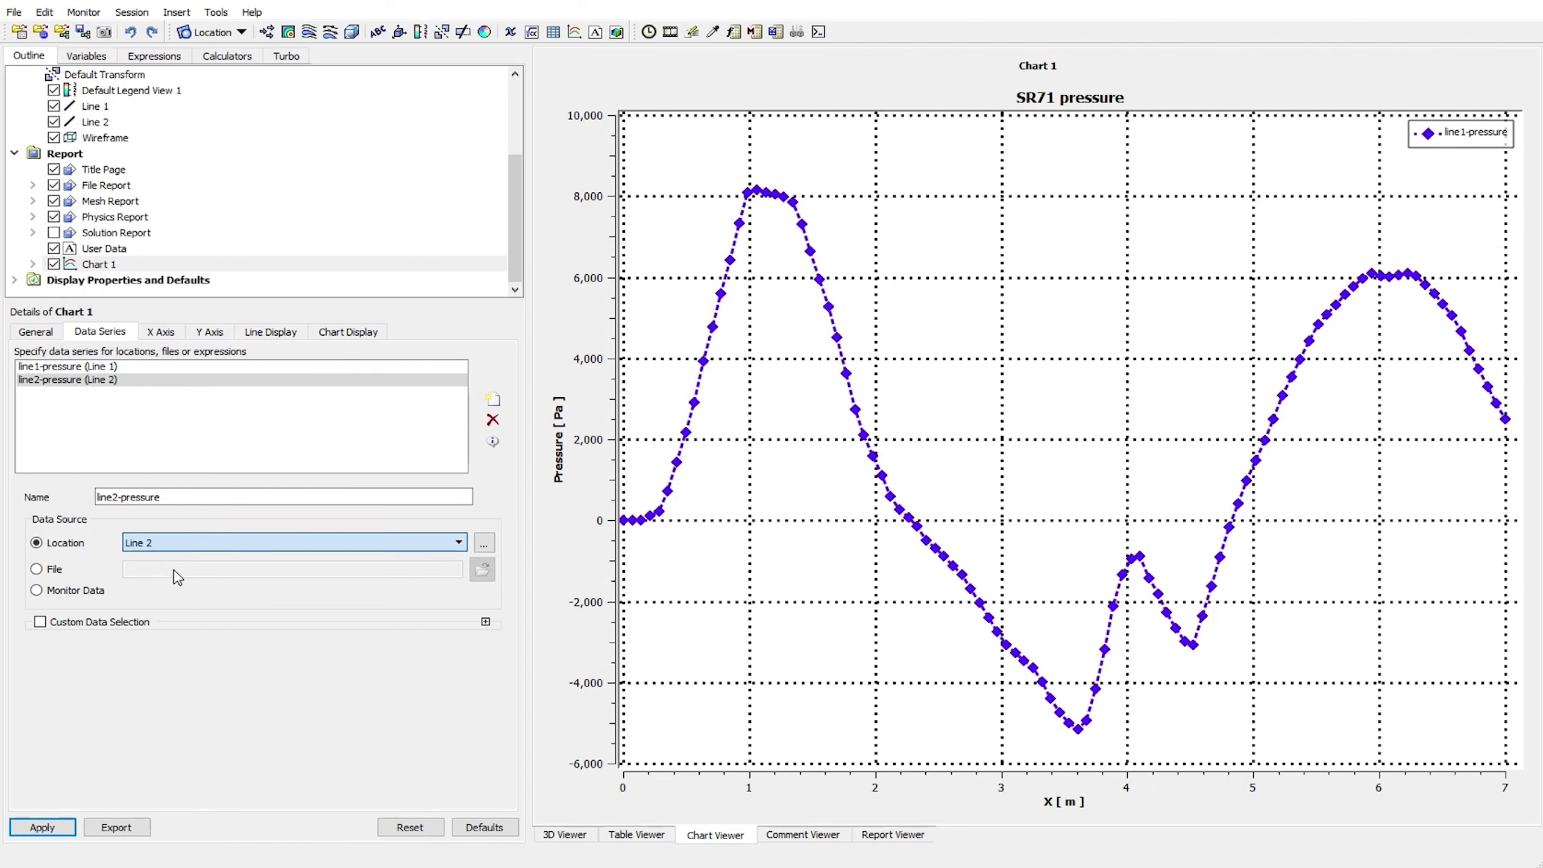
click(43, 827)
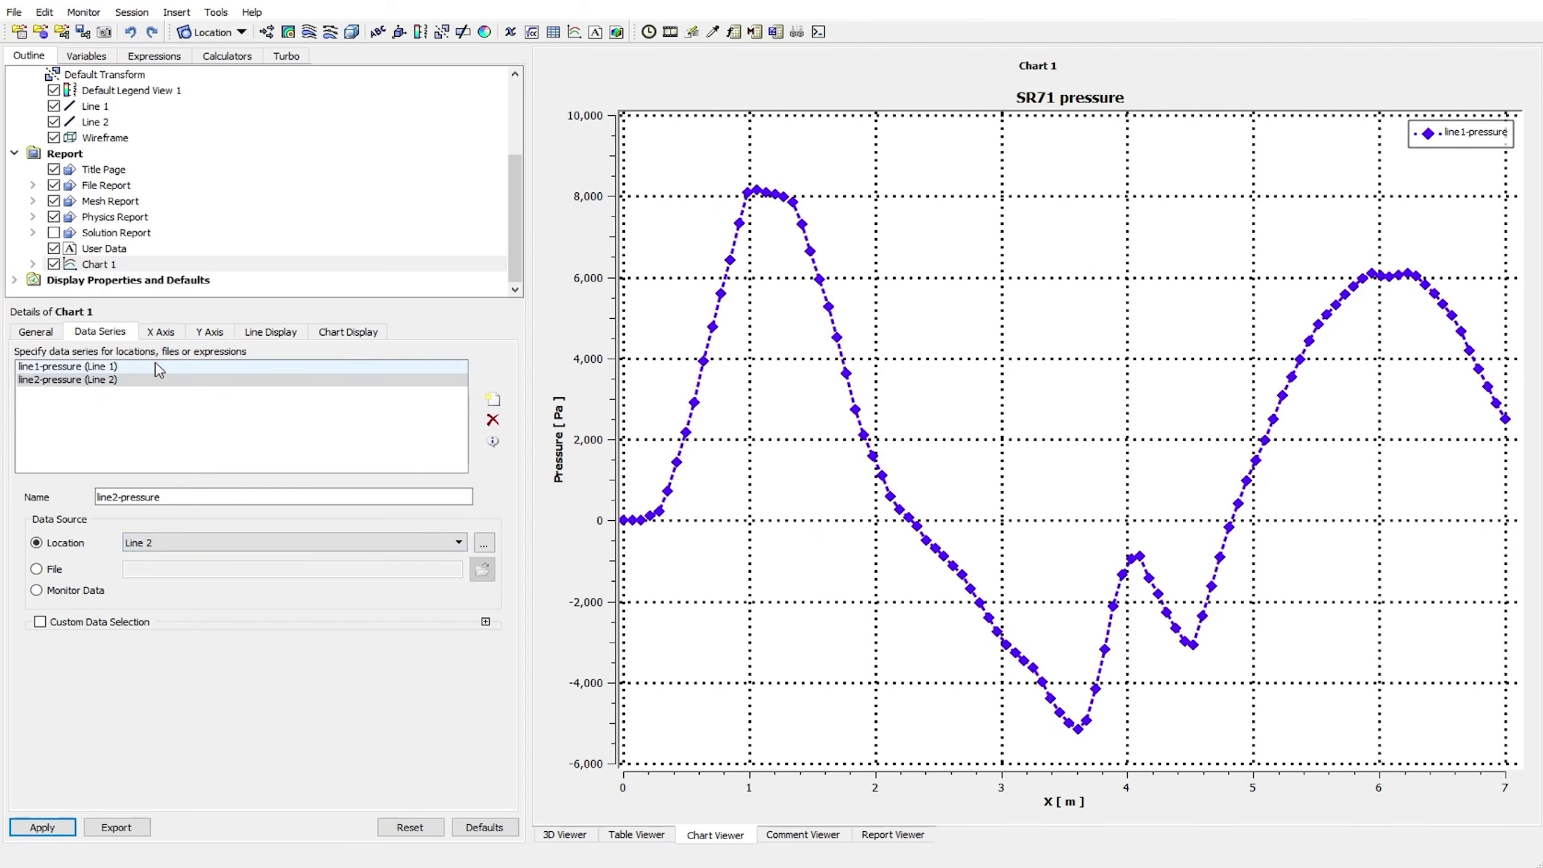
click(160, 336)
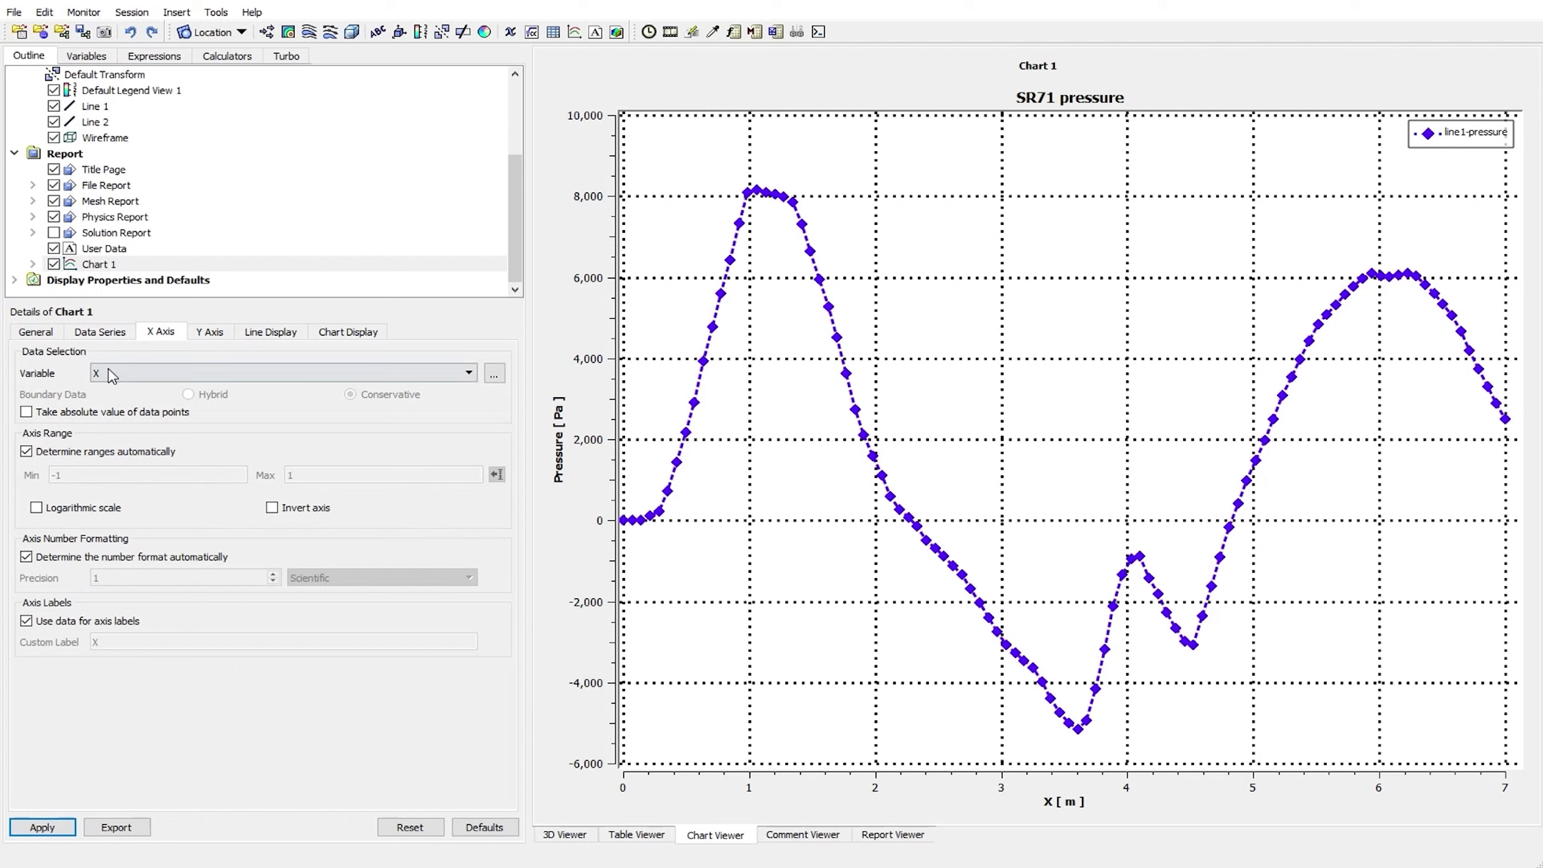
Check the Y-axis and line display settings, and apply the new line2-pressure series to the chart
click(210, 333)
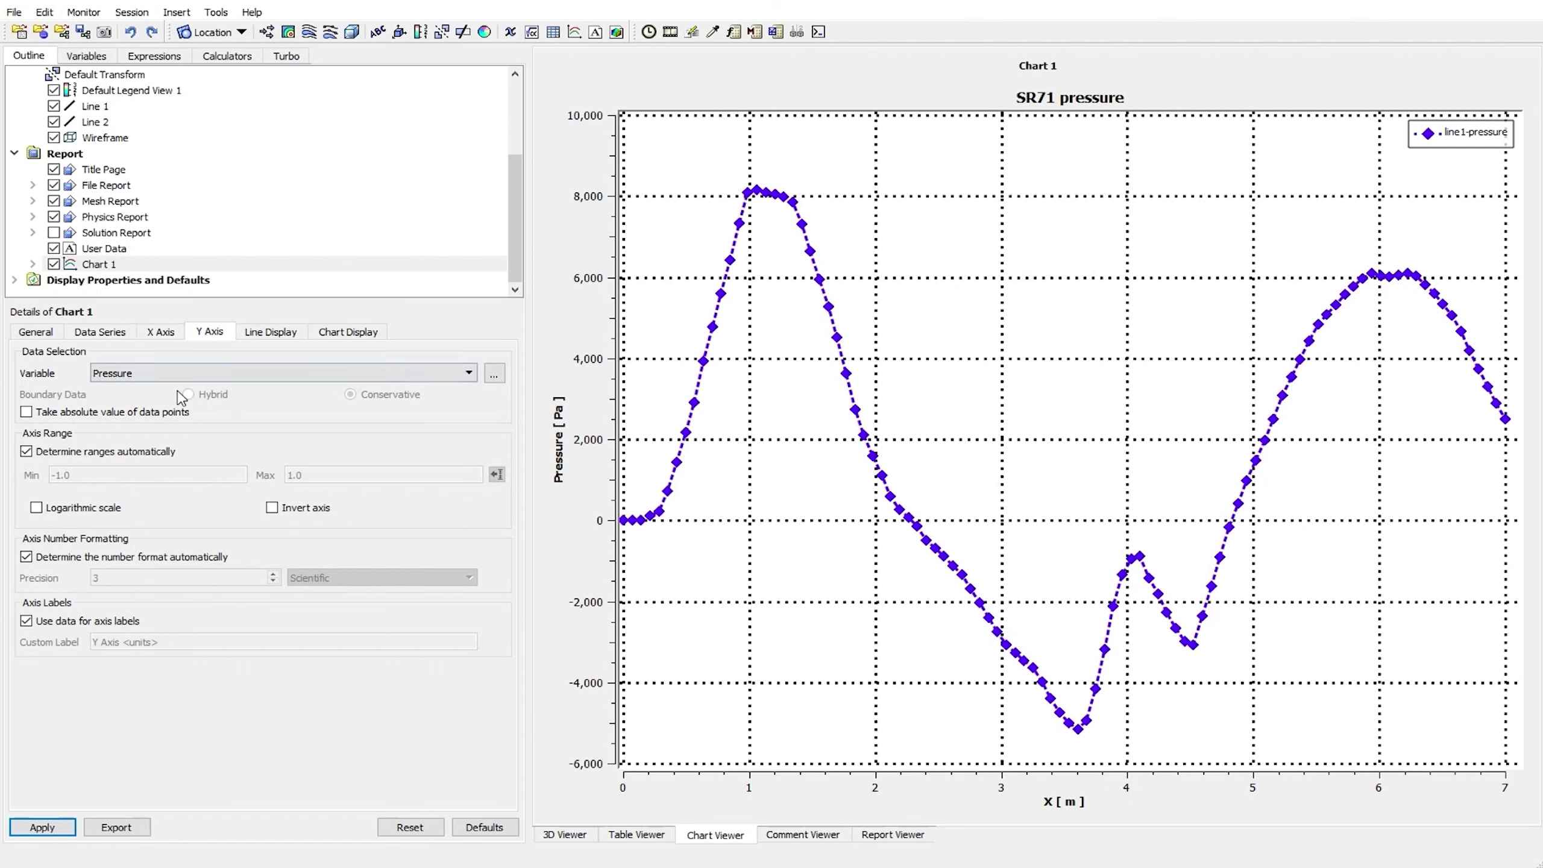
click(275, 332)
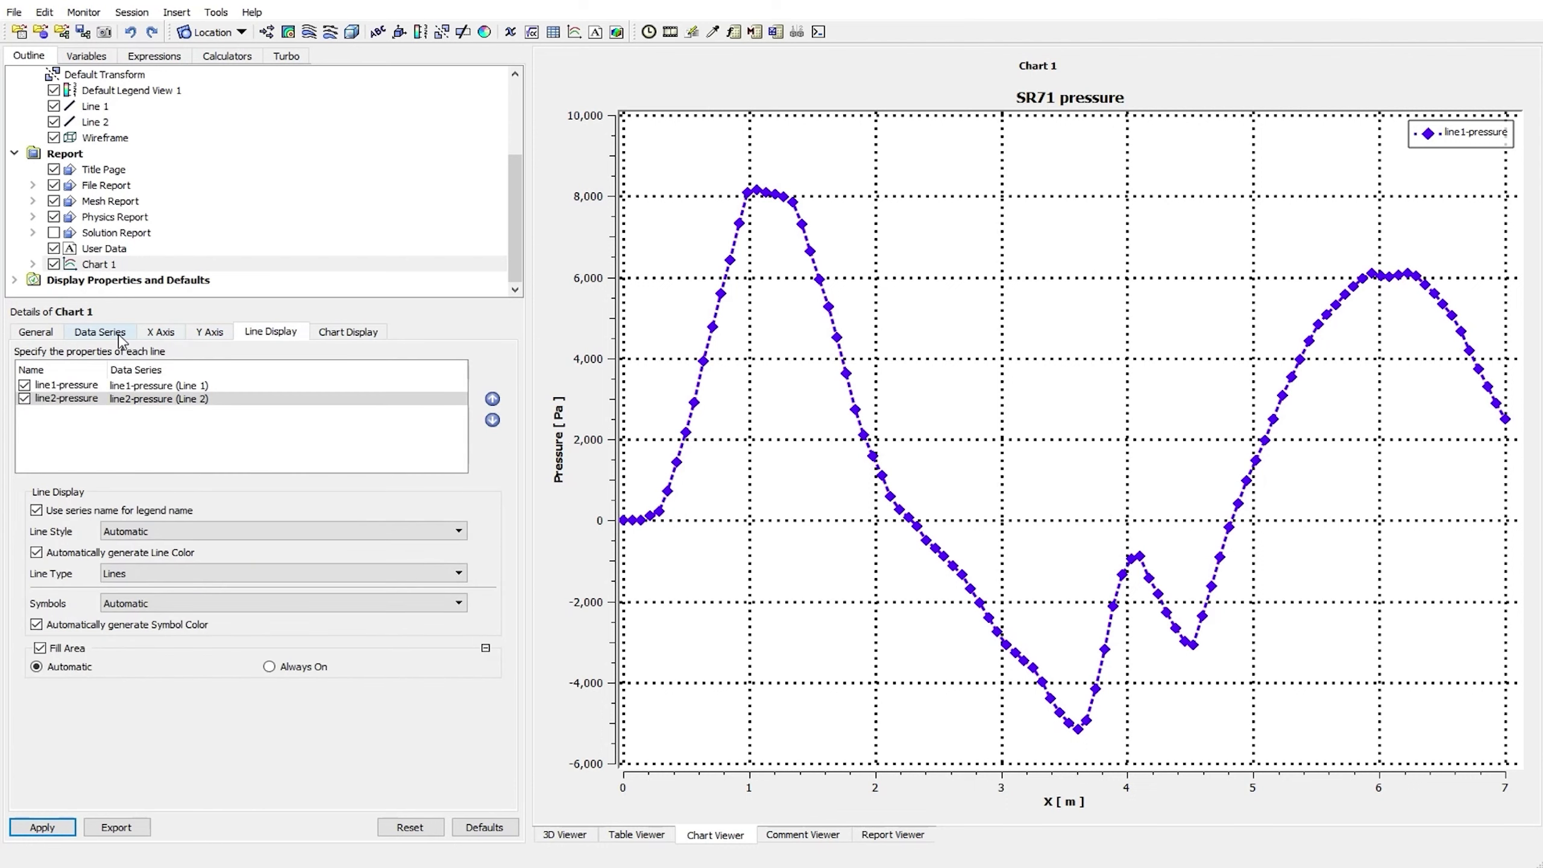
click(114, 334)
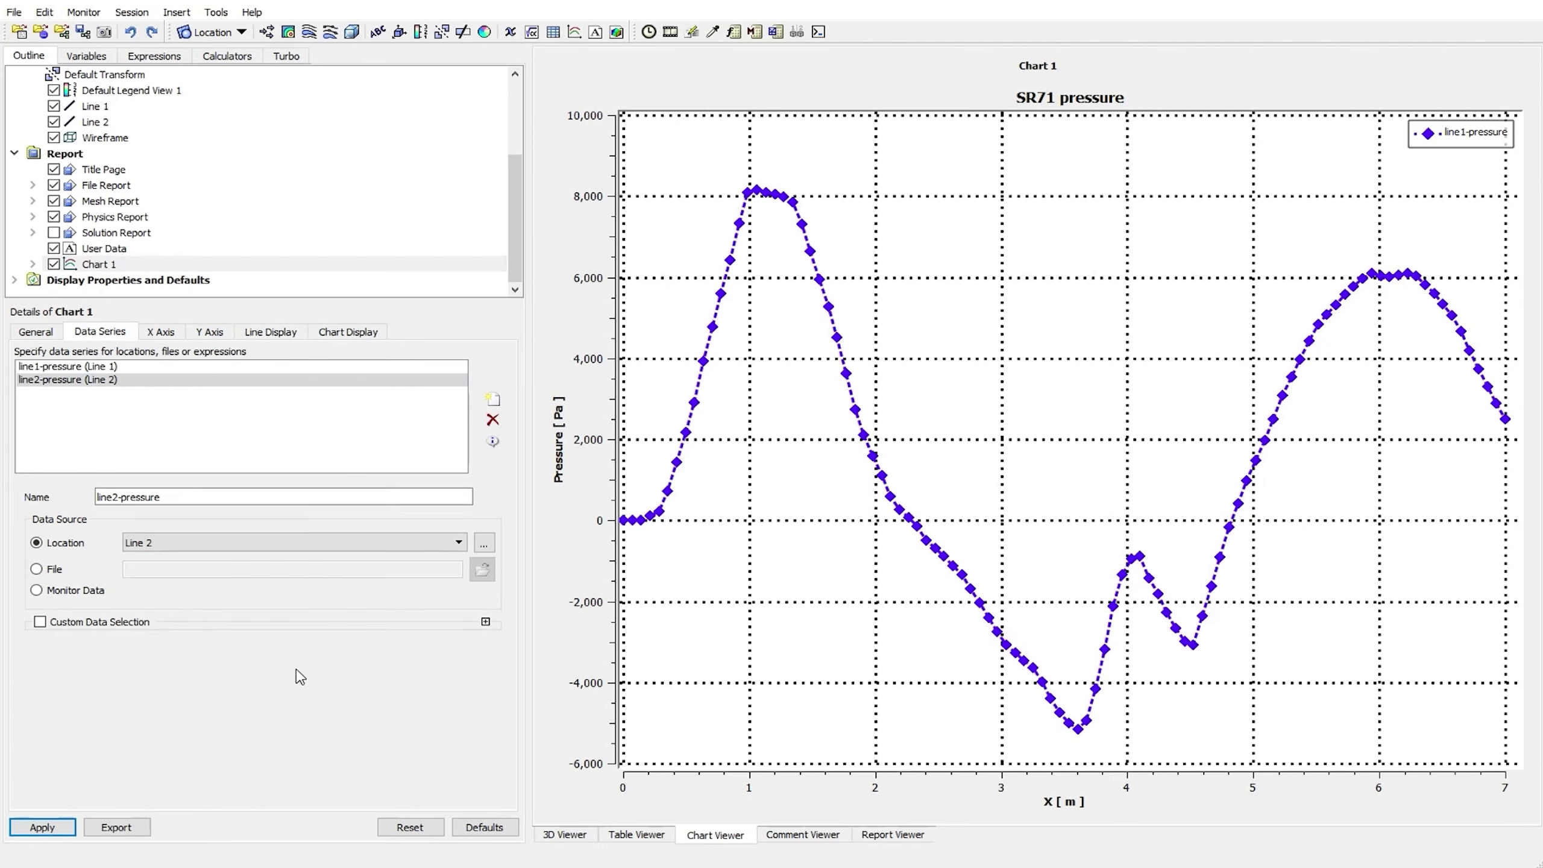
click(42, 828)
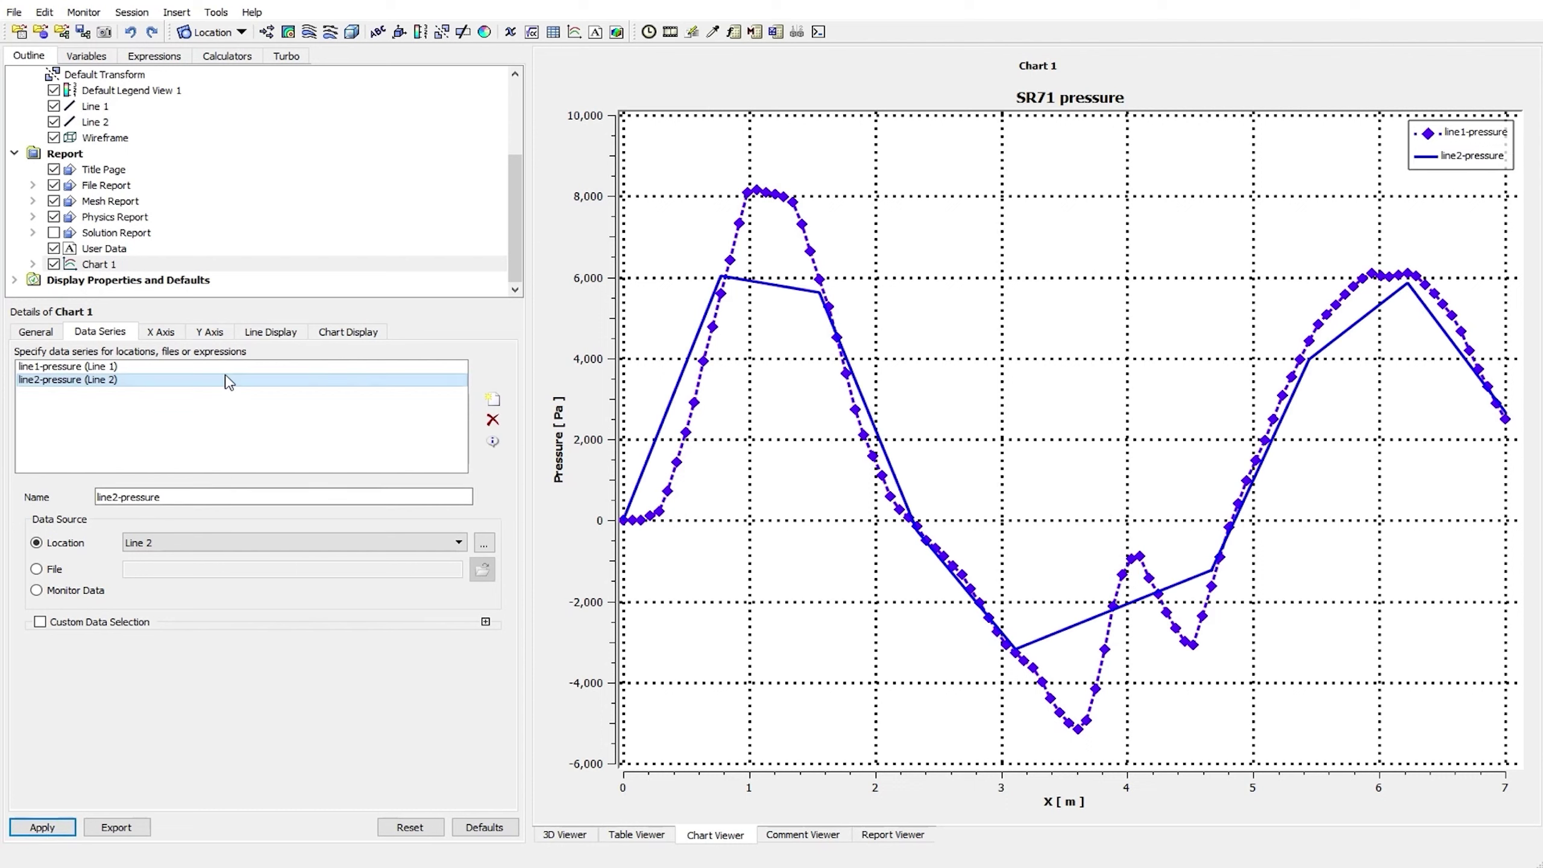
Give the line2-pressure series a custom red line colour and red symbol colour, and apply them to the chart
click(210, 333)
click(258, 333)
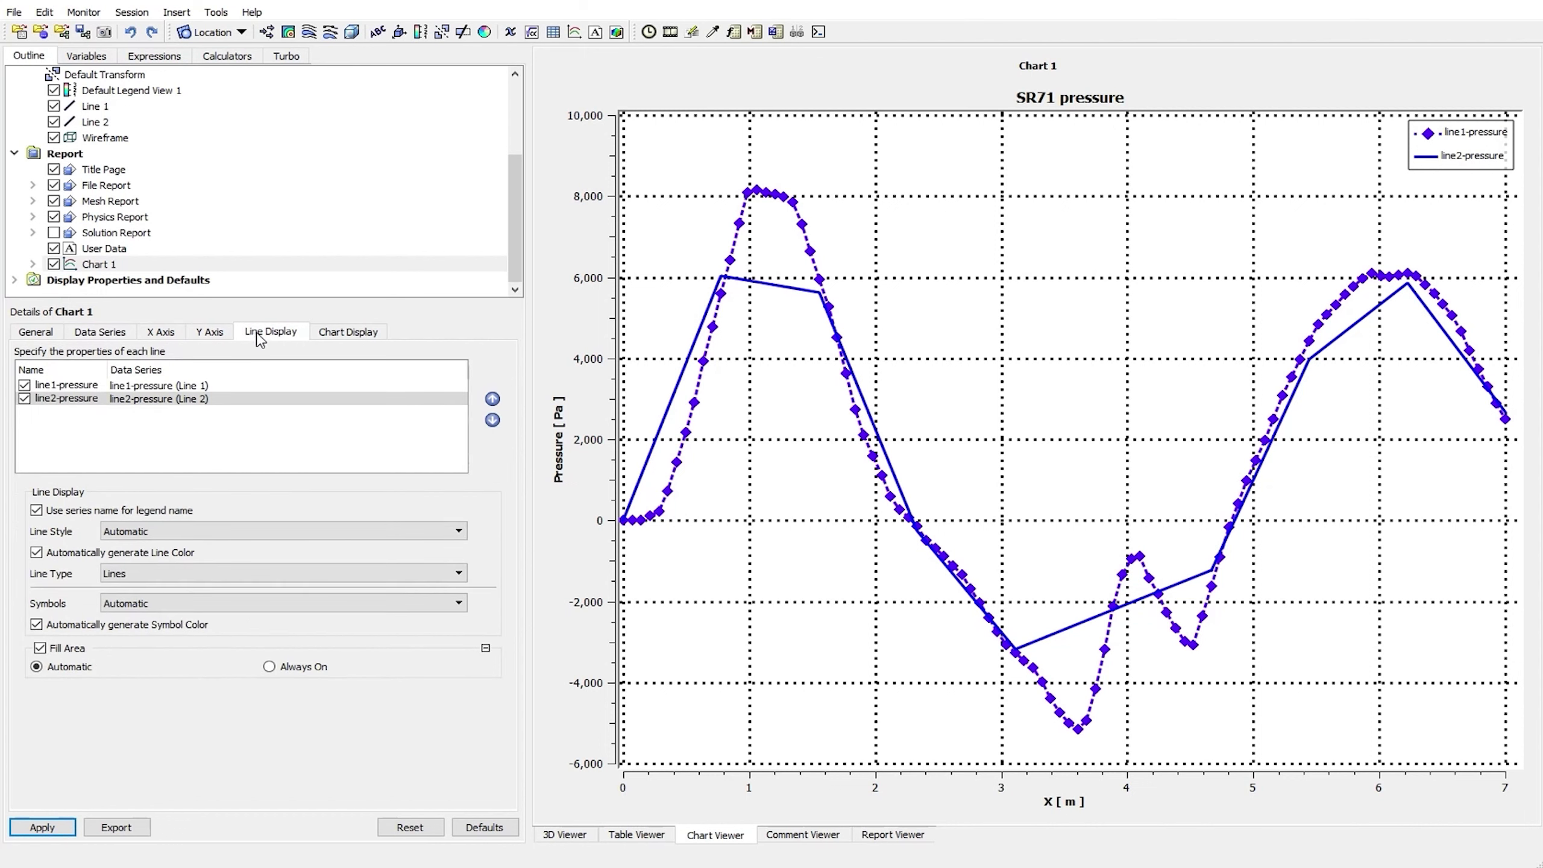
click(57, 554)
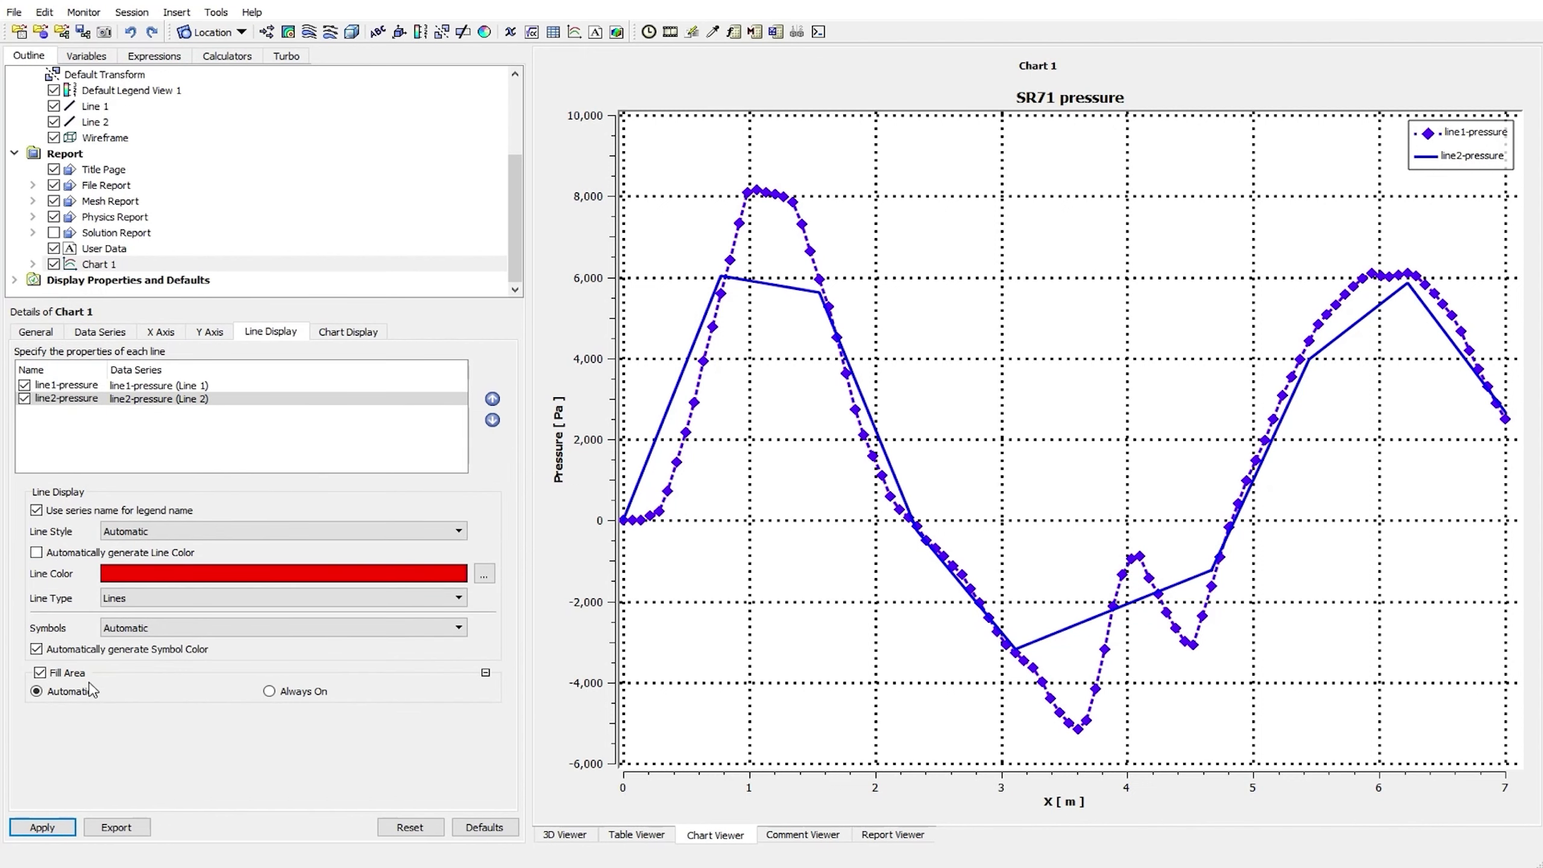
click(73, 650)
click(484, 670)
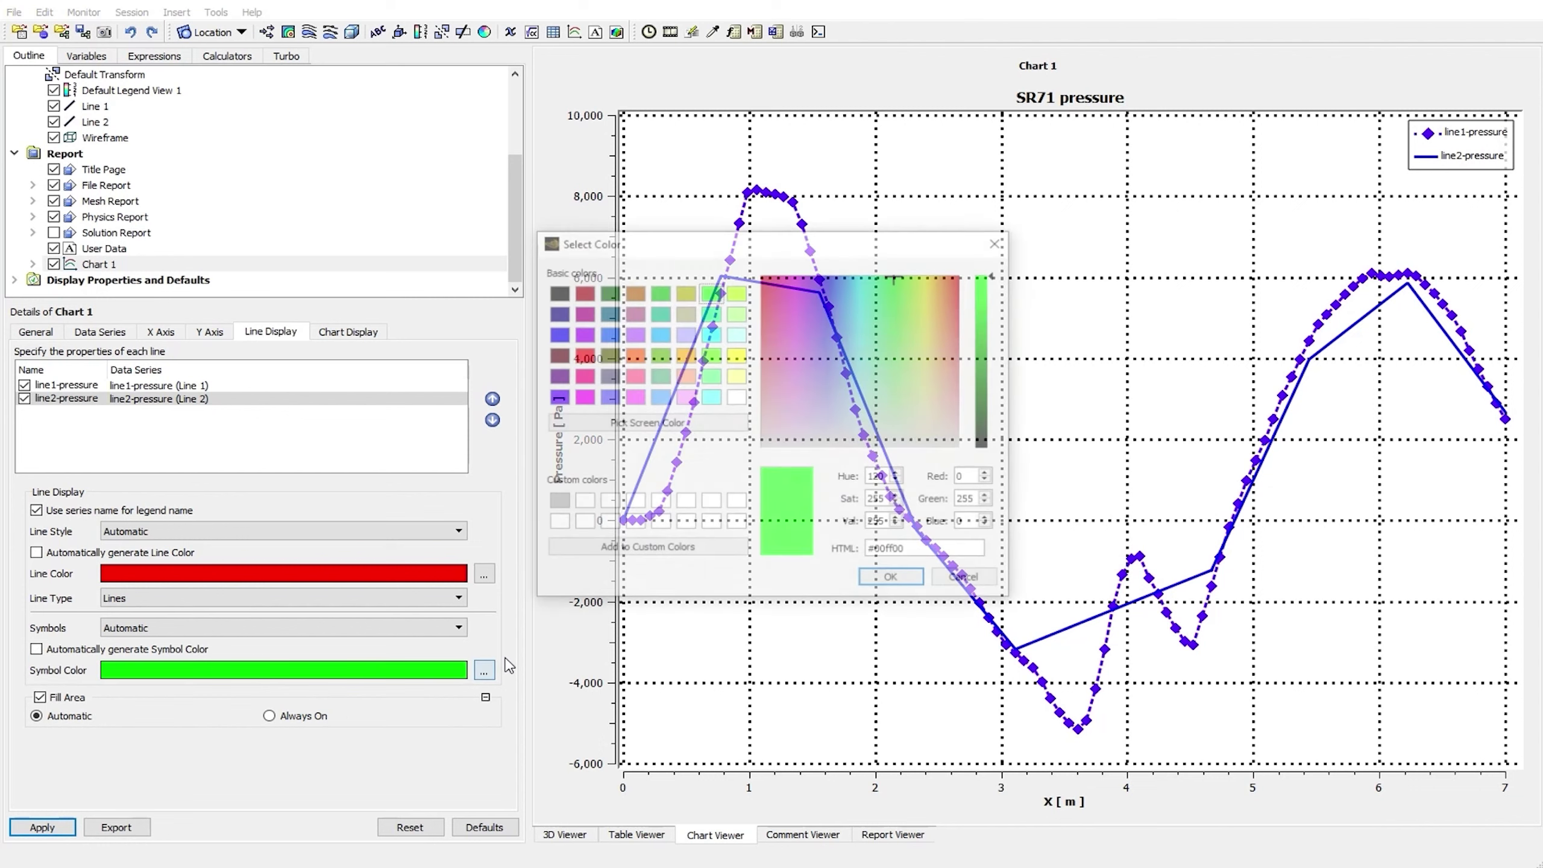
click(581, 355)
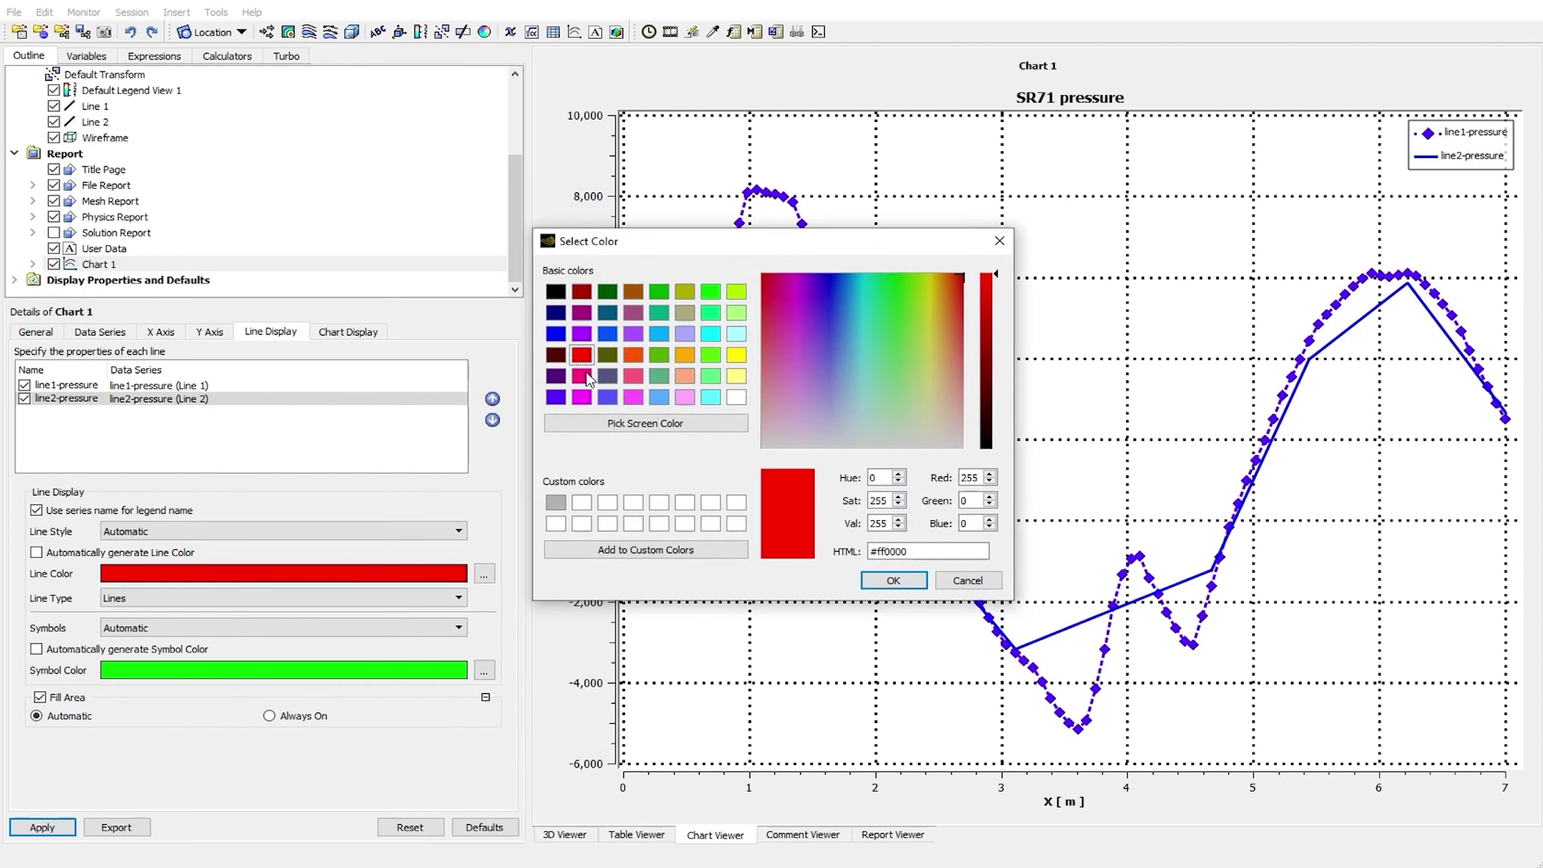
click(893, 580)
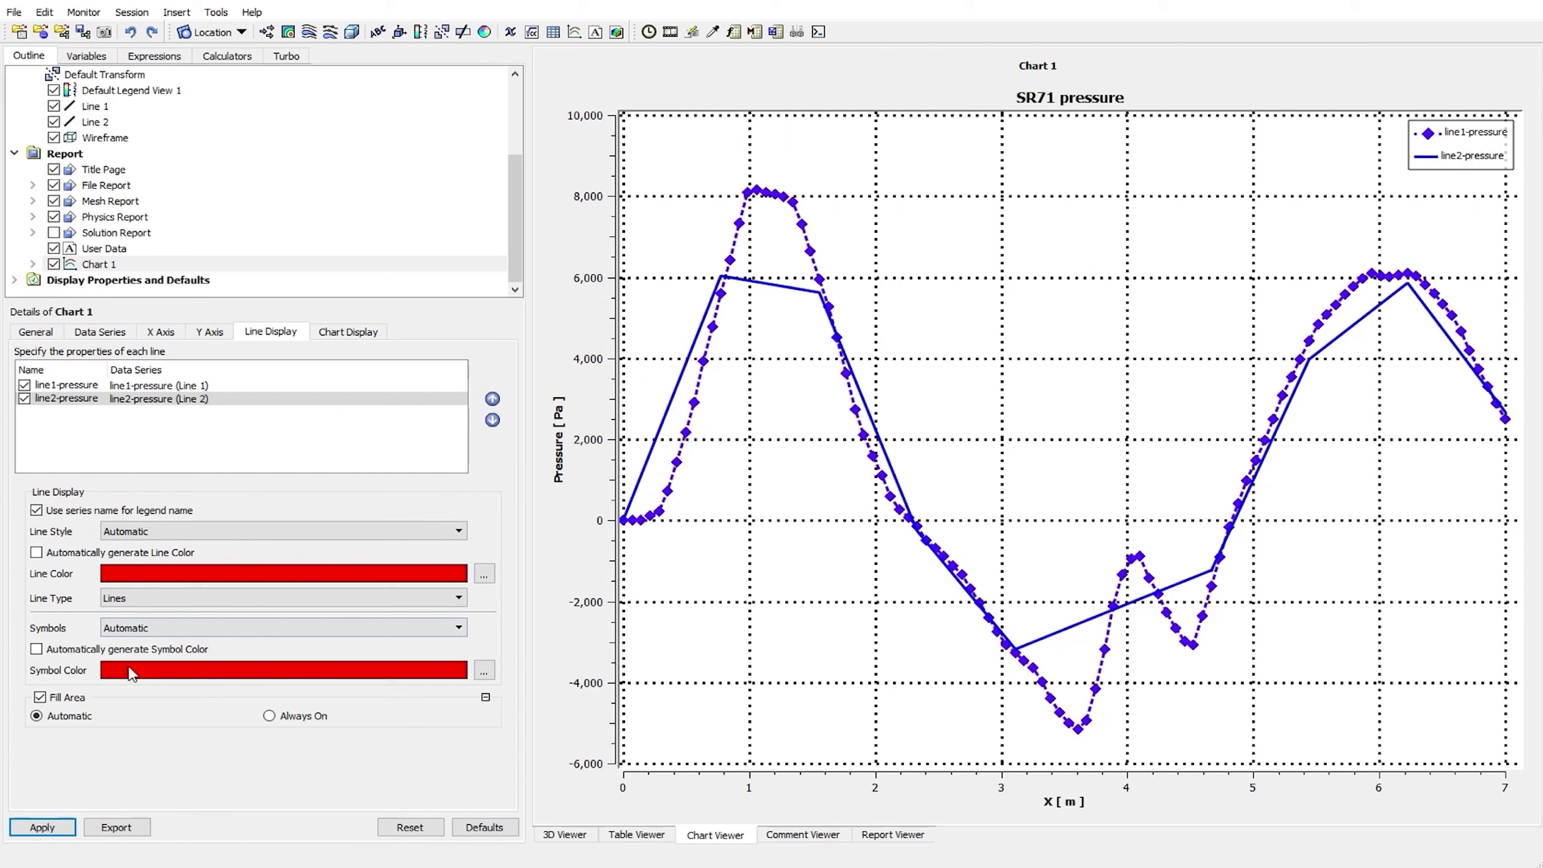
click(39, 828)
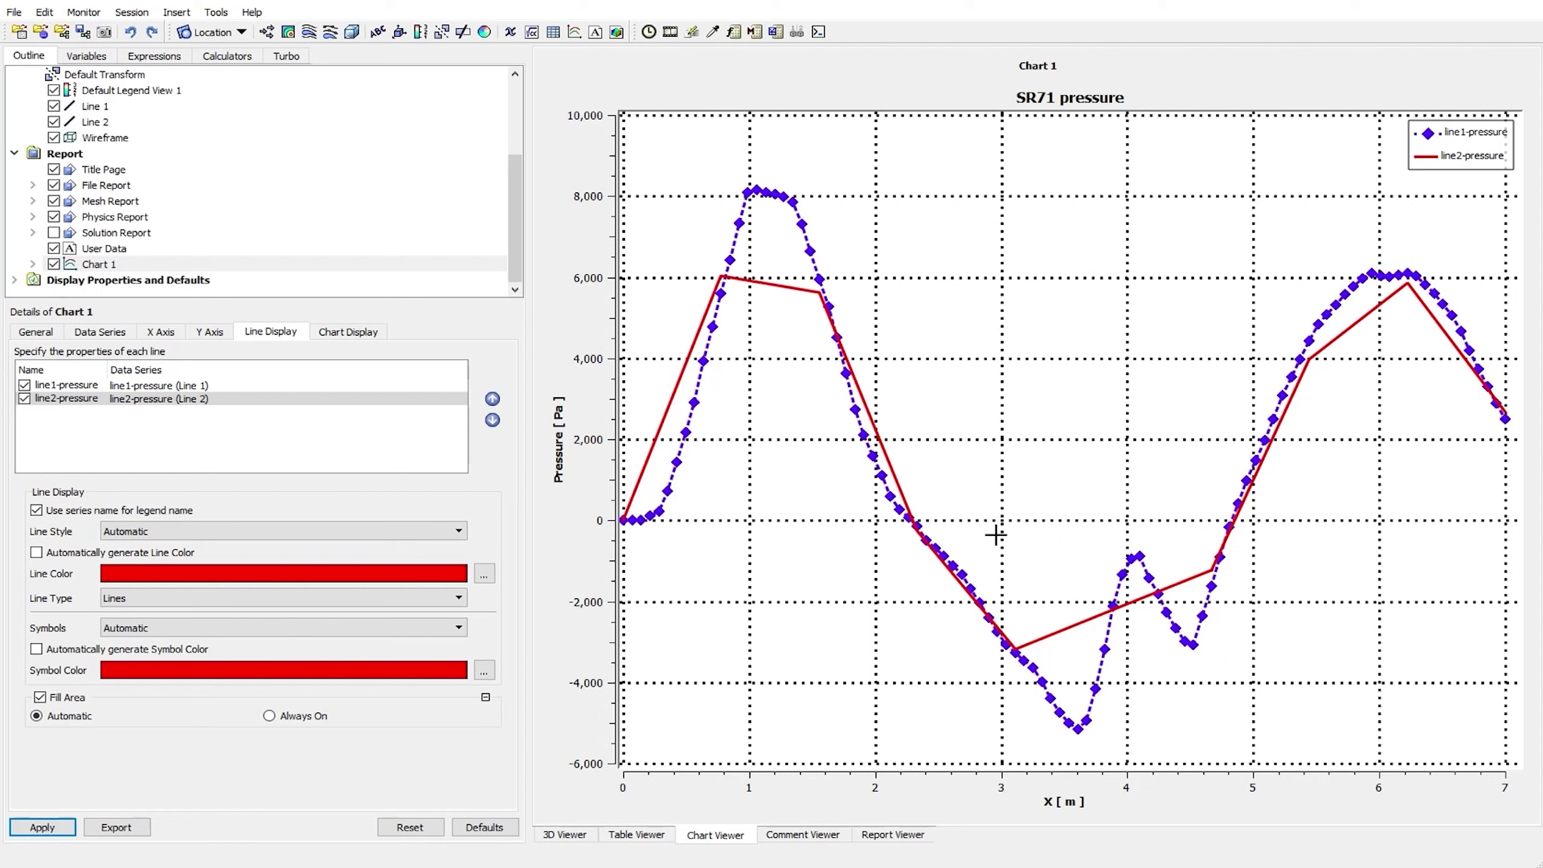
Try File as the data source of the line2-pressure series and return it to Location
click(99, 333)
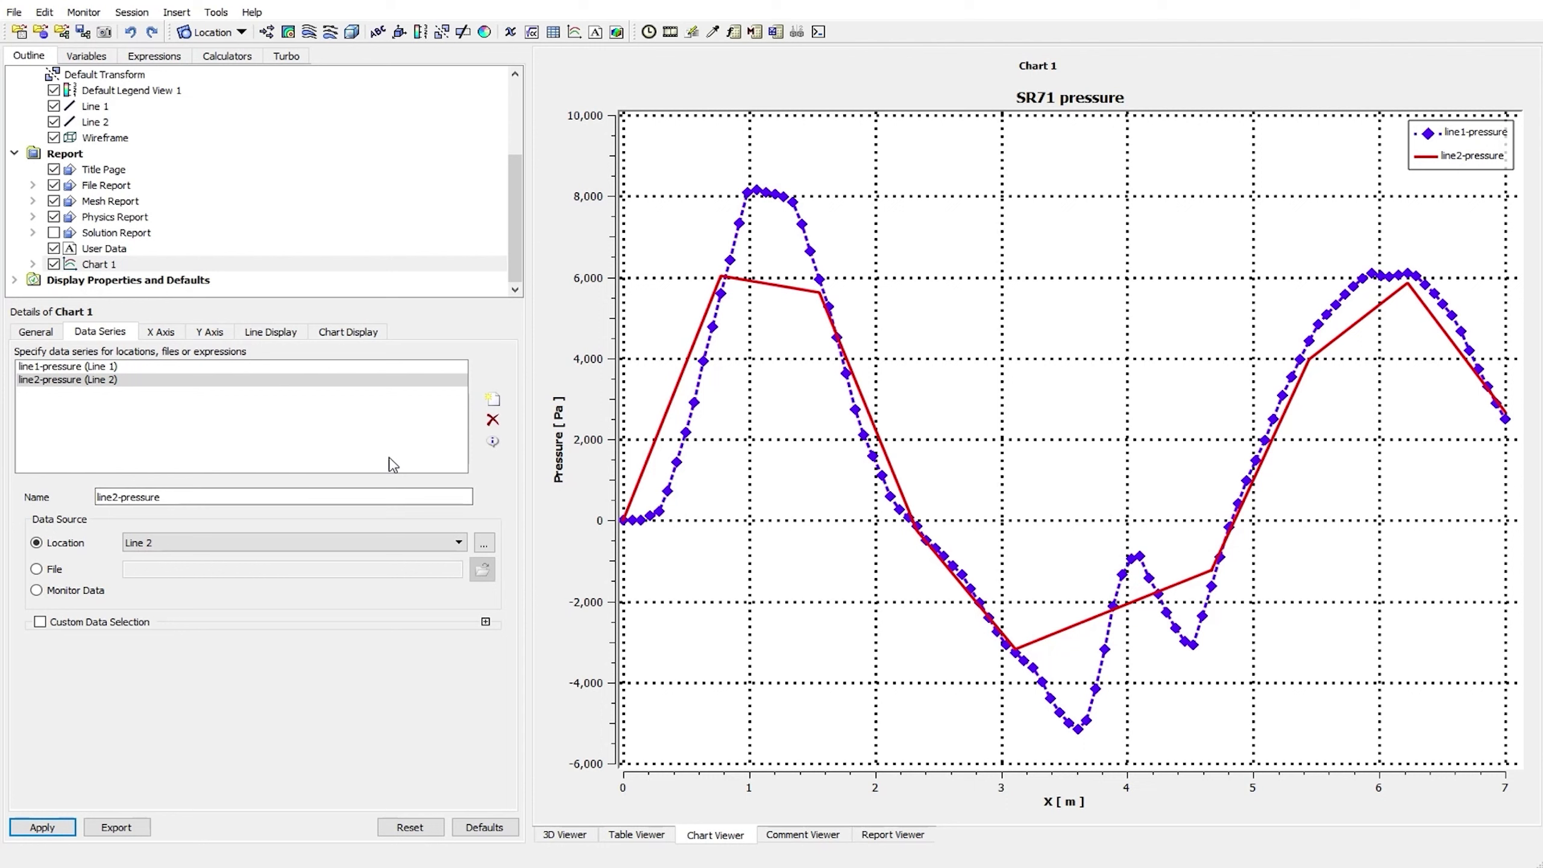
click(38, 570)
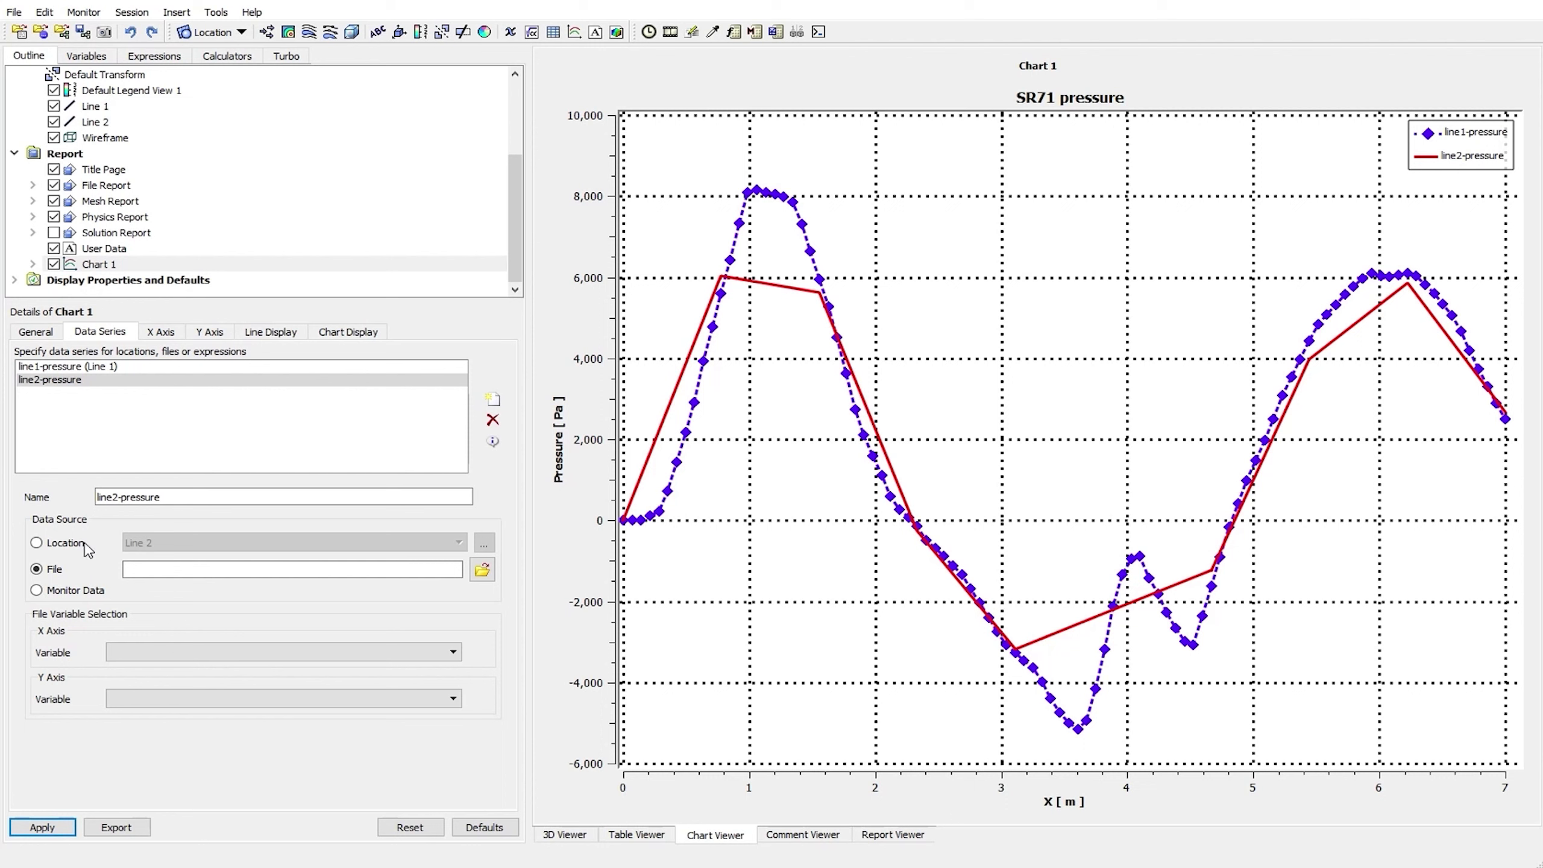
click(64, 542)
Review the chart's type, data series, axis variables, line display and chart display settings, ending at the data series
click(36, 333)
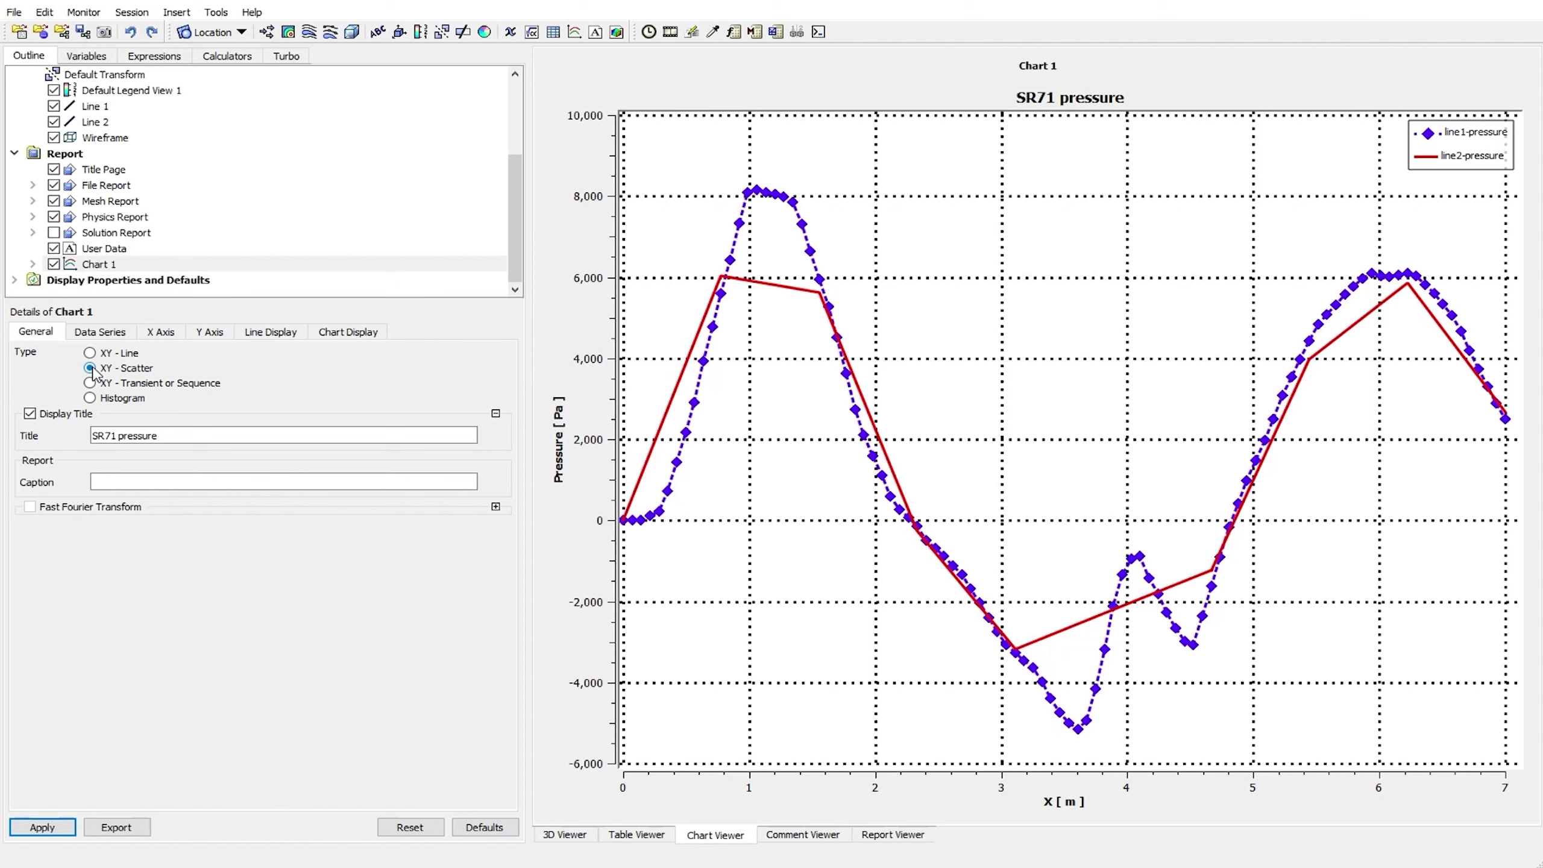
click(106, 337)
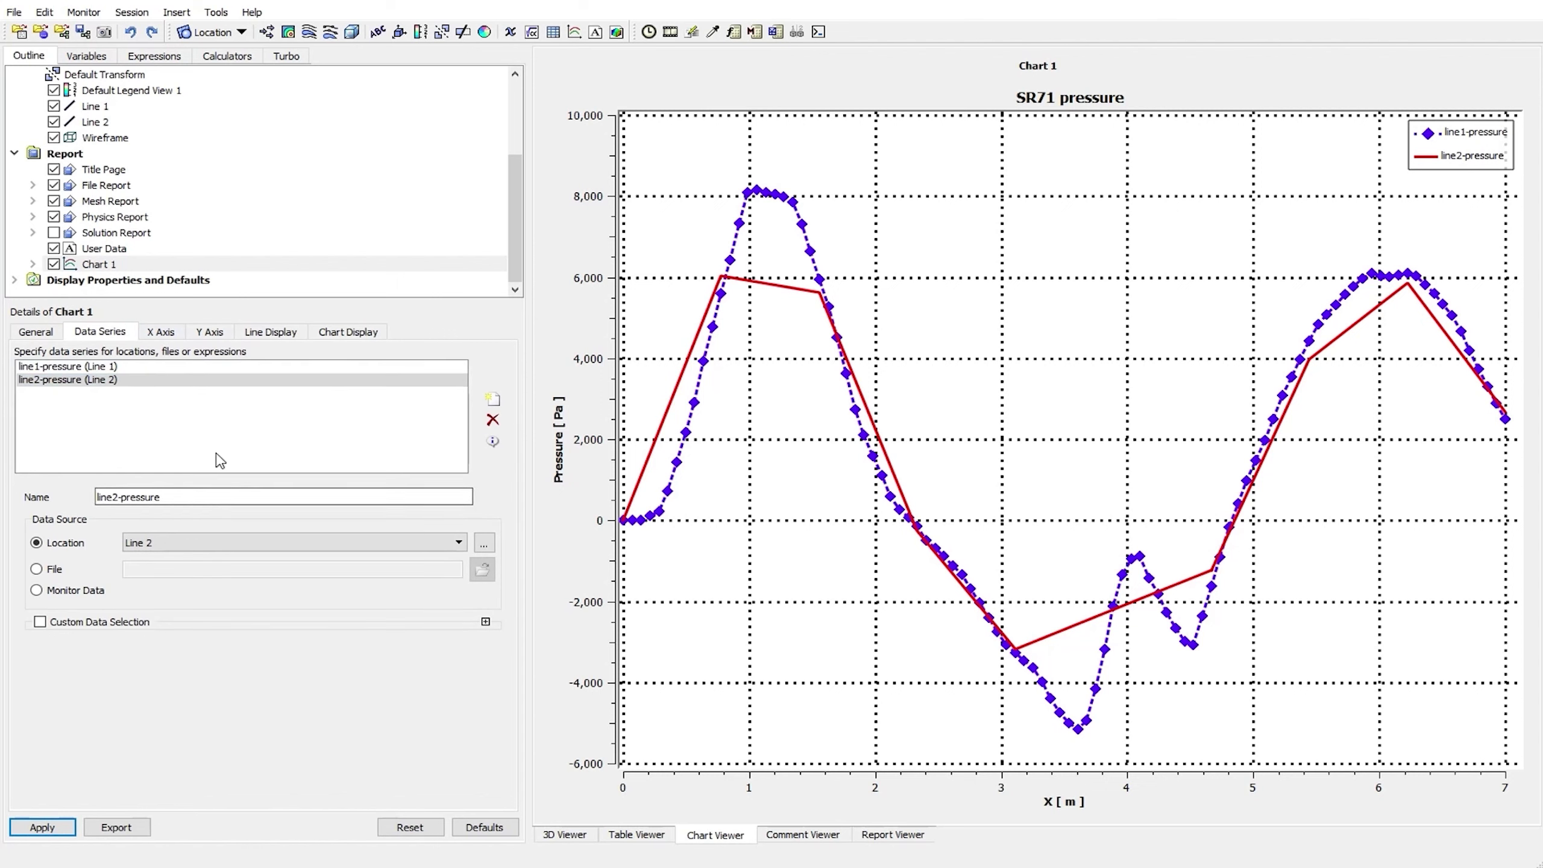
click(162, 336)
click(201, 333)
click(302, 337)
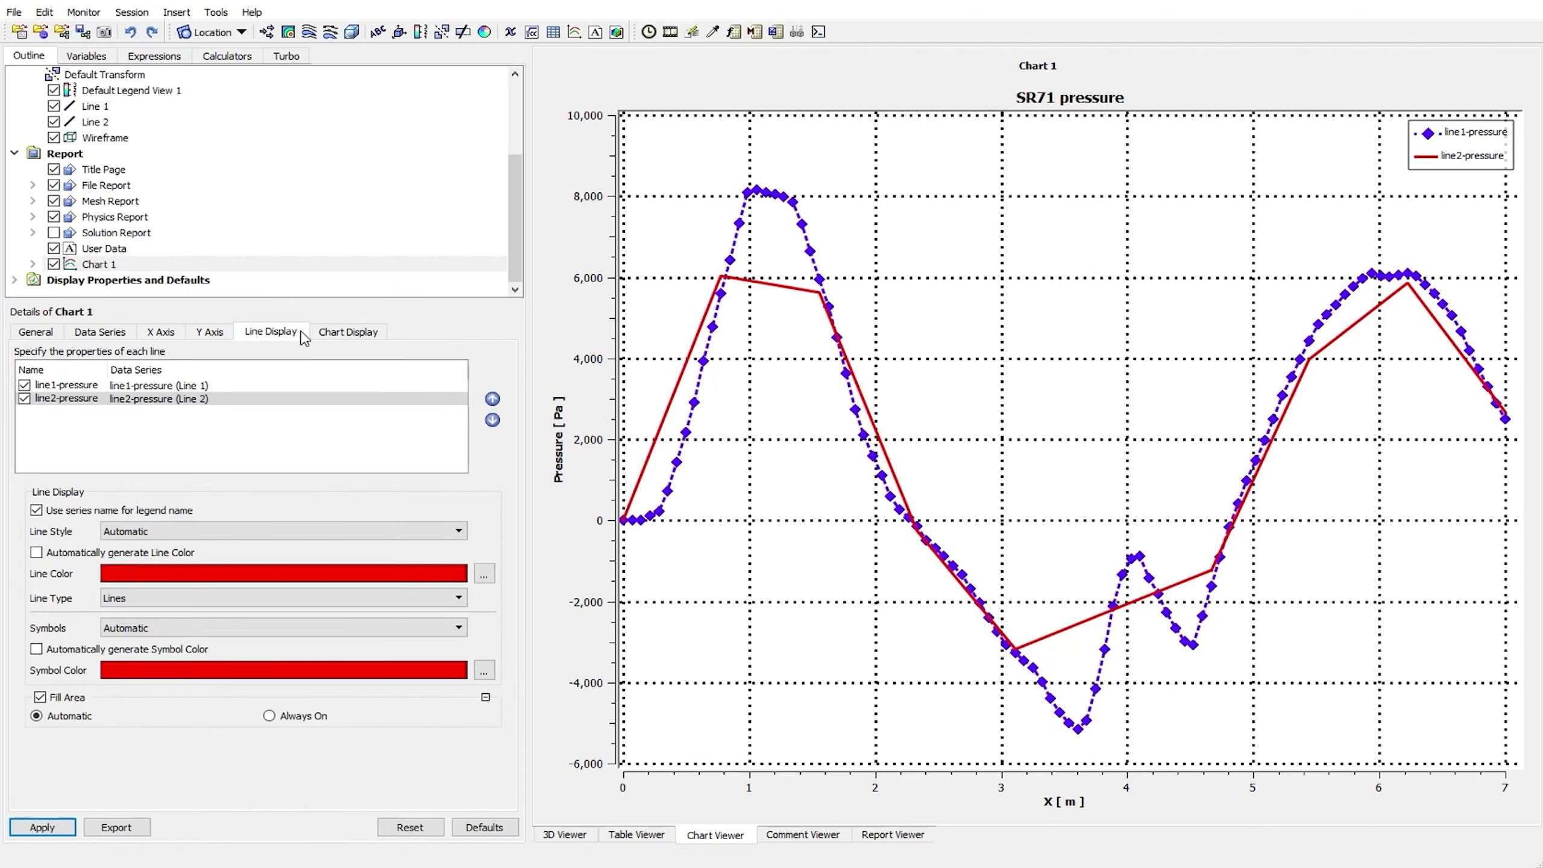
click(346, 336)
click(276, 337)
click(193, 336)
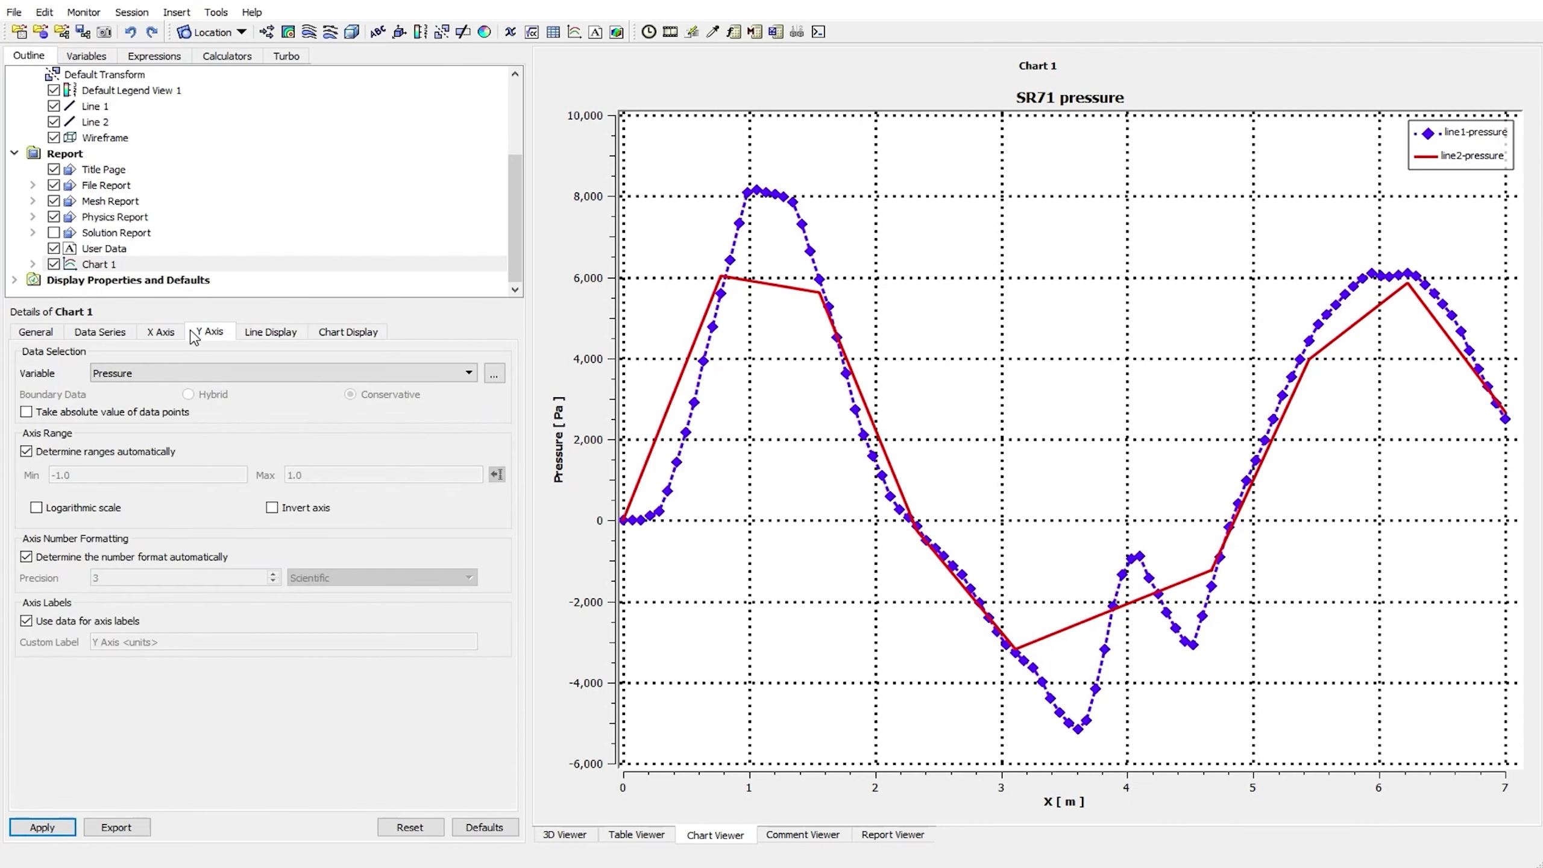
click(130, 336)
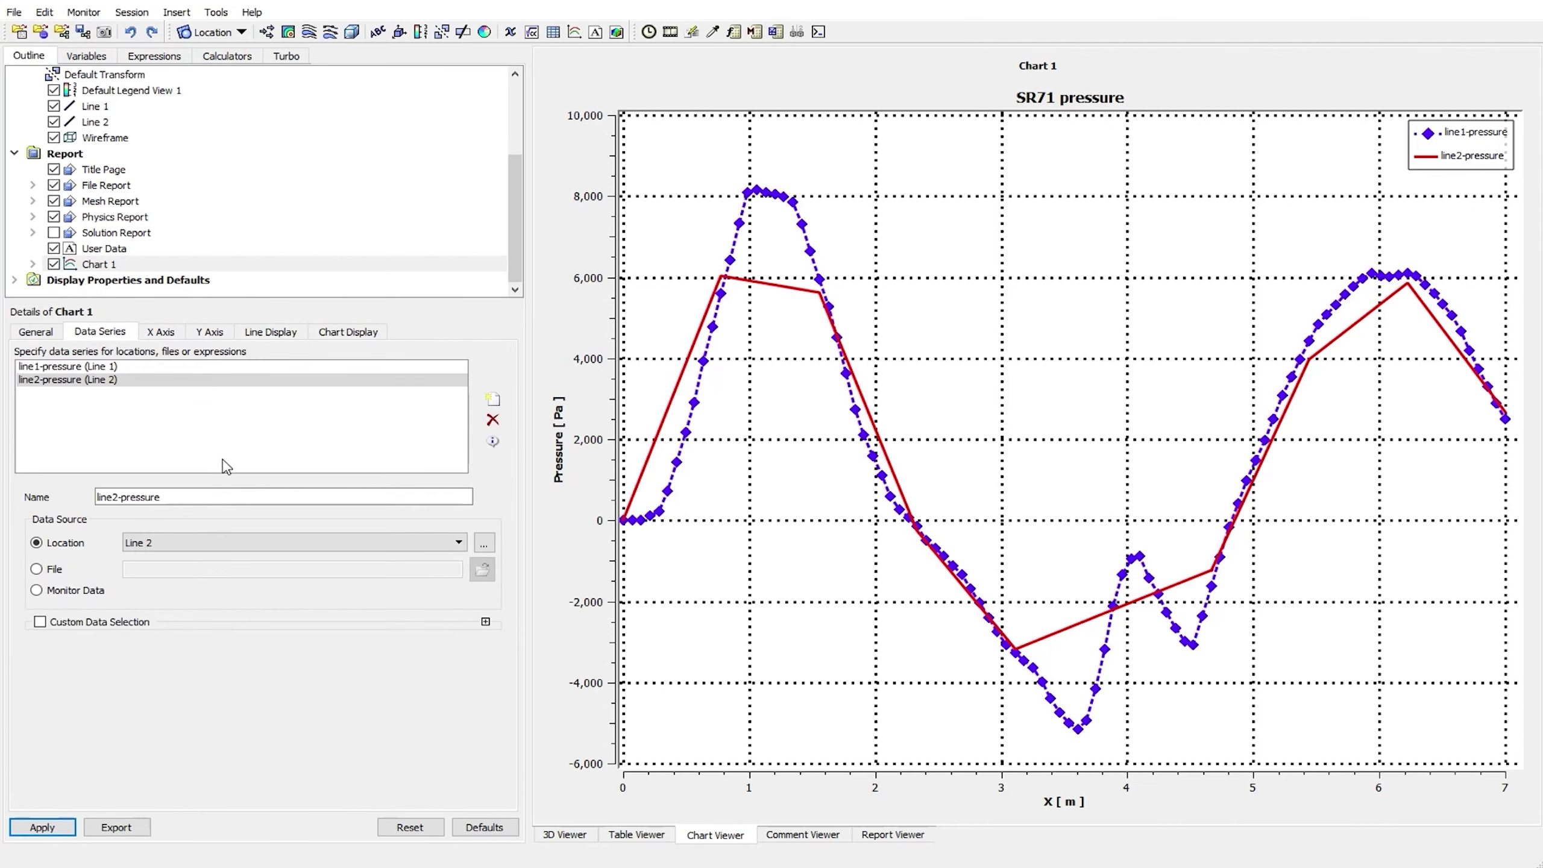
Set the location of the line2-pressure series to aircraft, check the title and axis variables, and apply the change to the chart
click(314, 549)
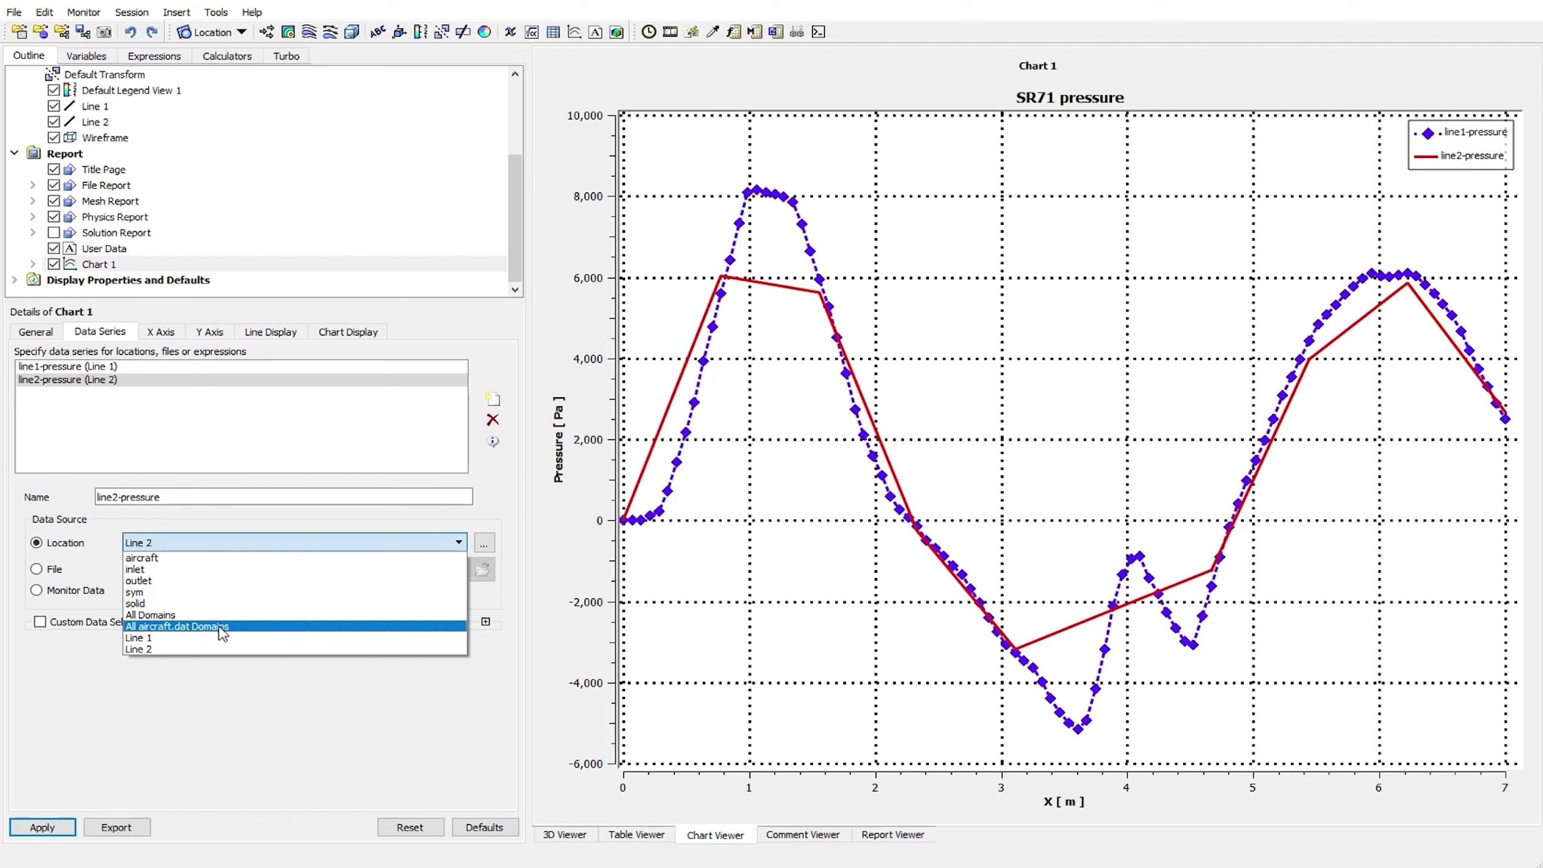
click(226, 559)
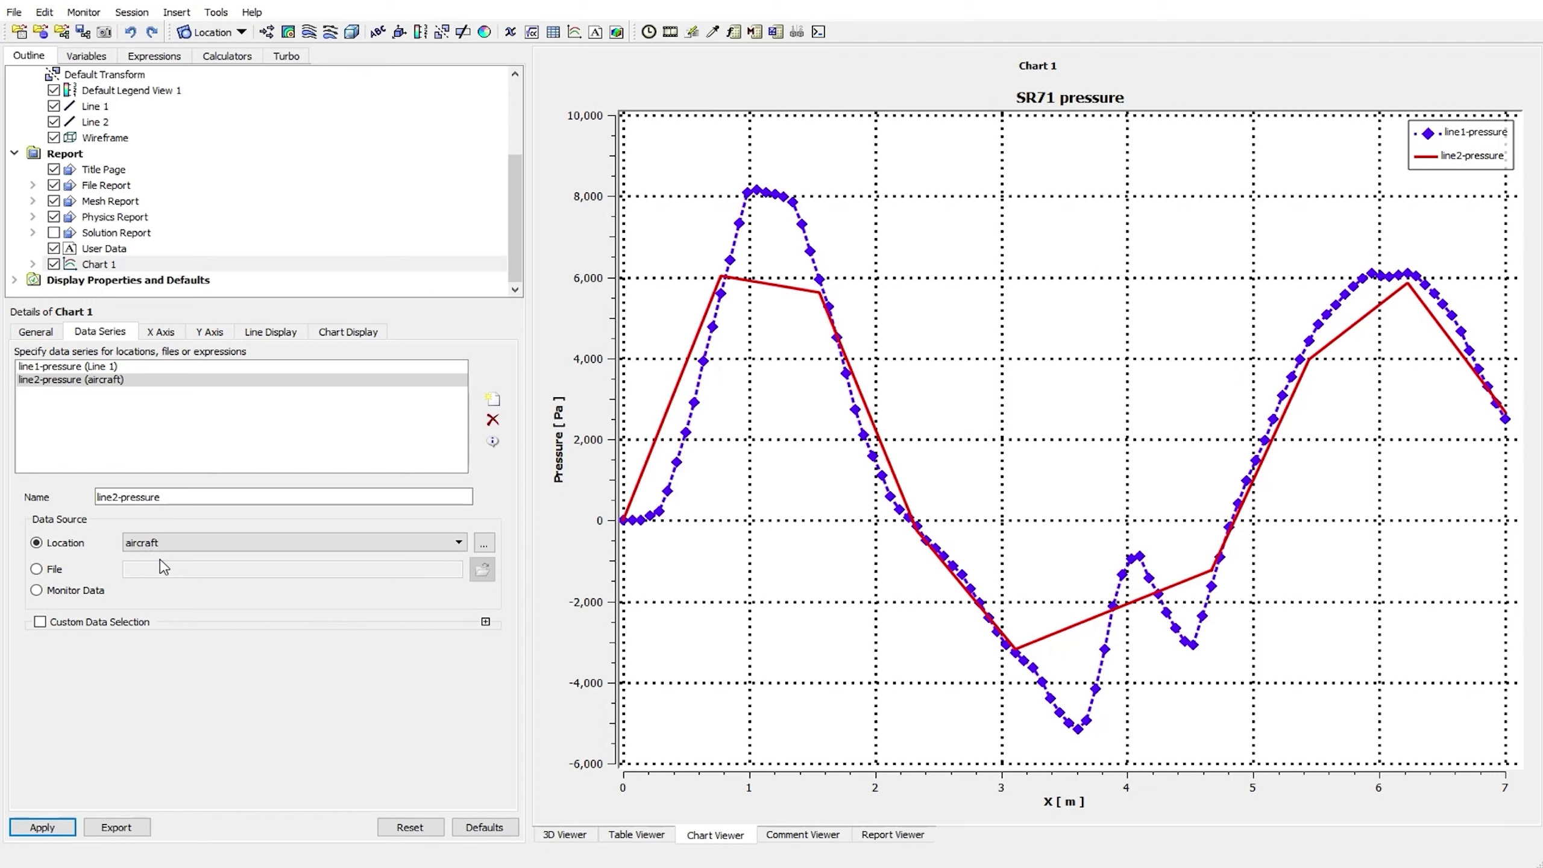
click(47, 334)
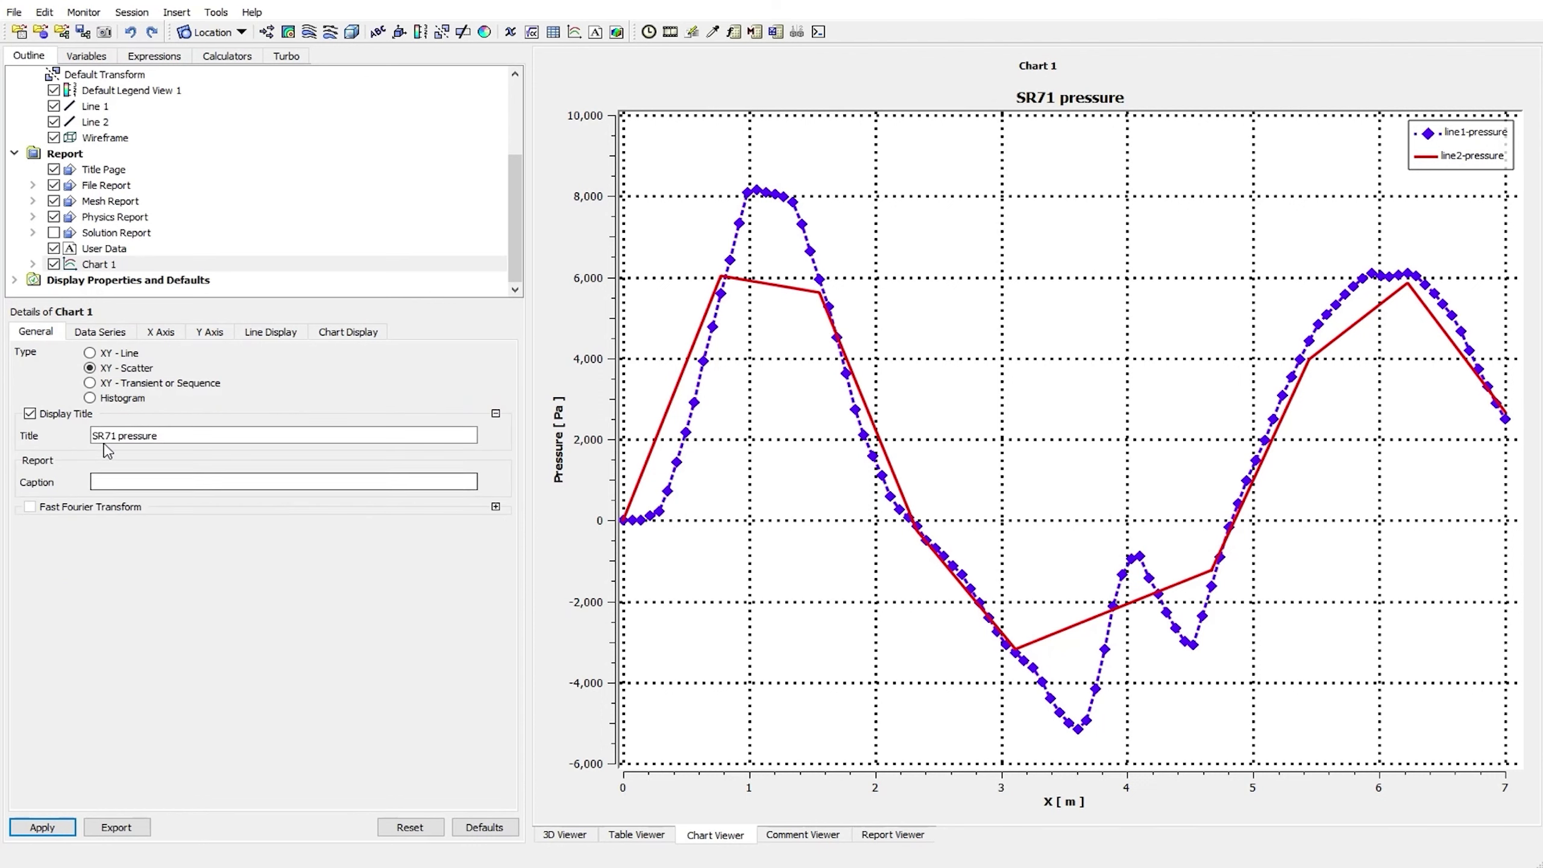
click(155, 431)
click(99, 331)
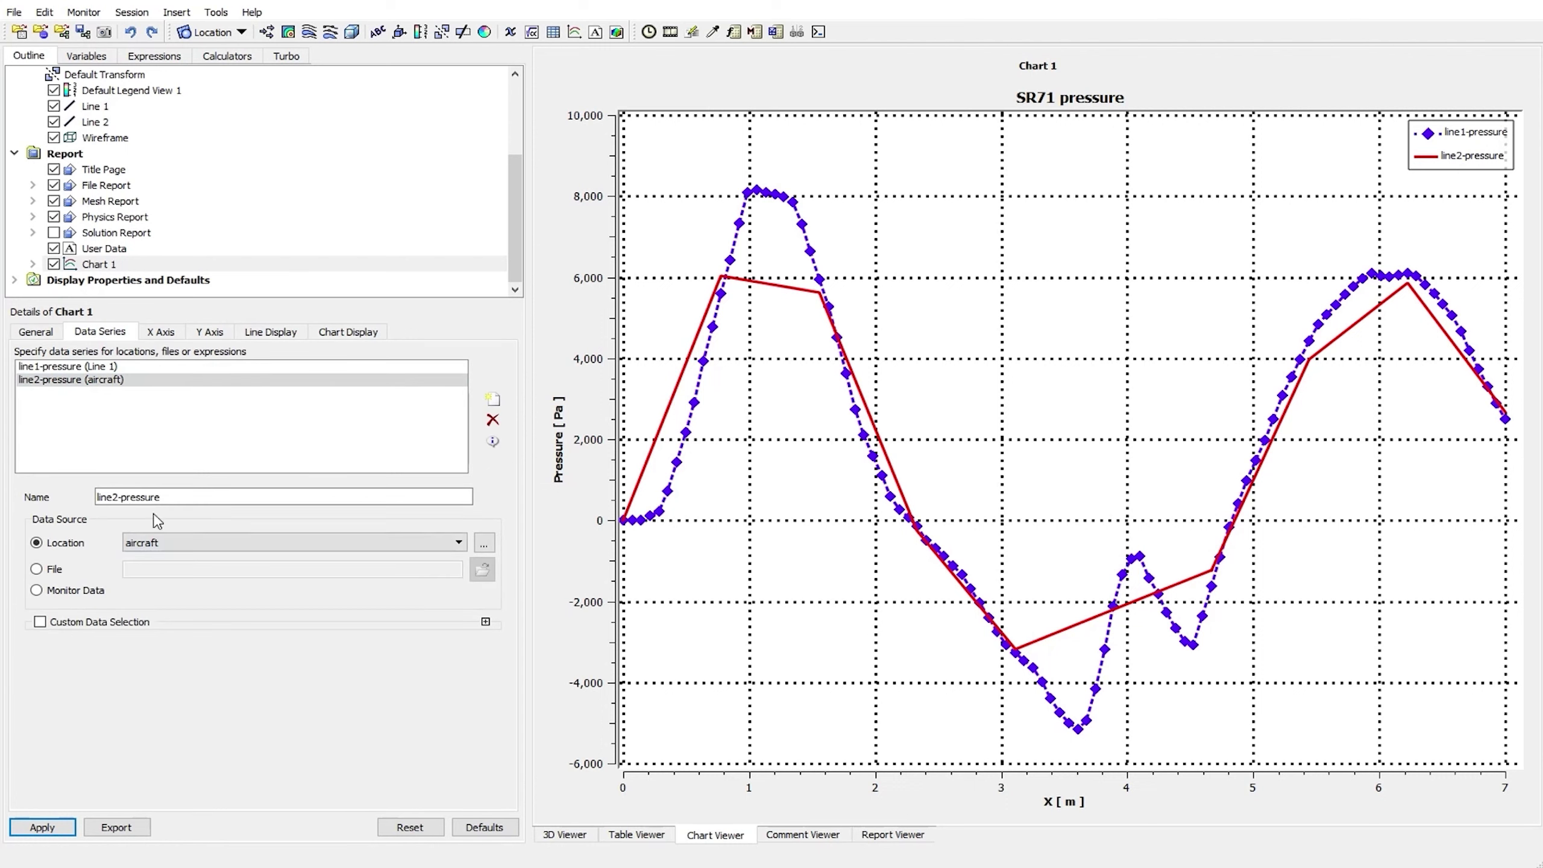
click(161, 333)
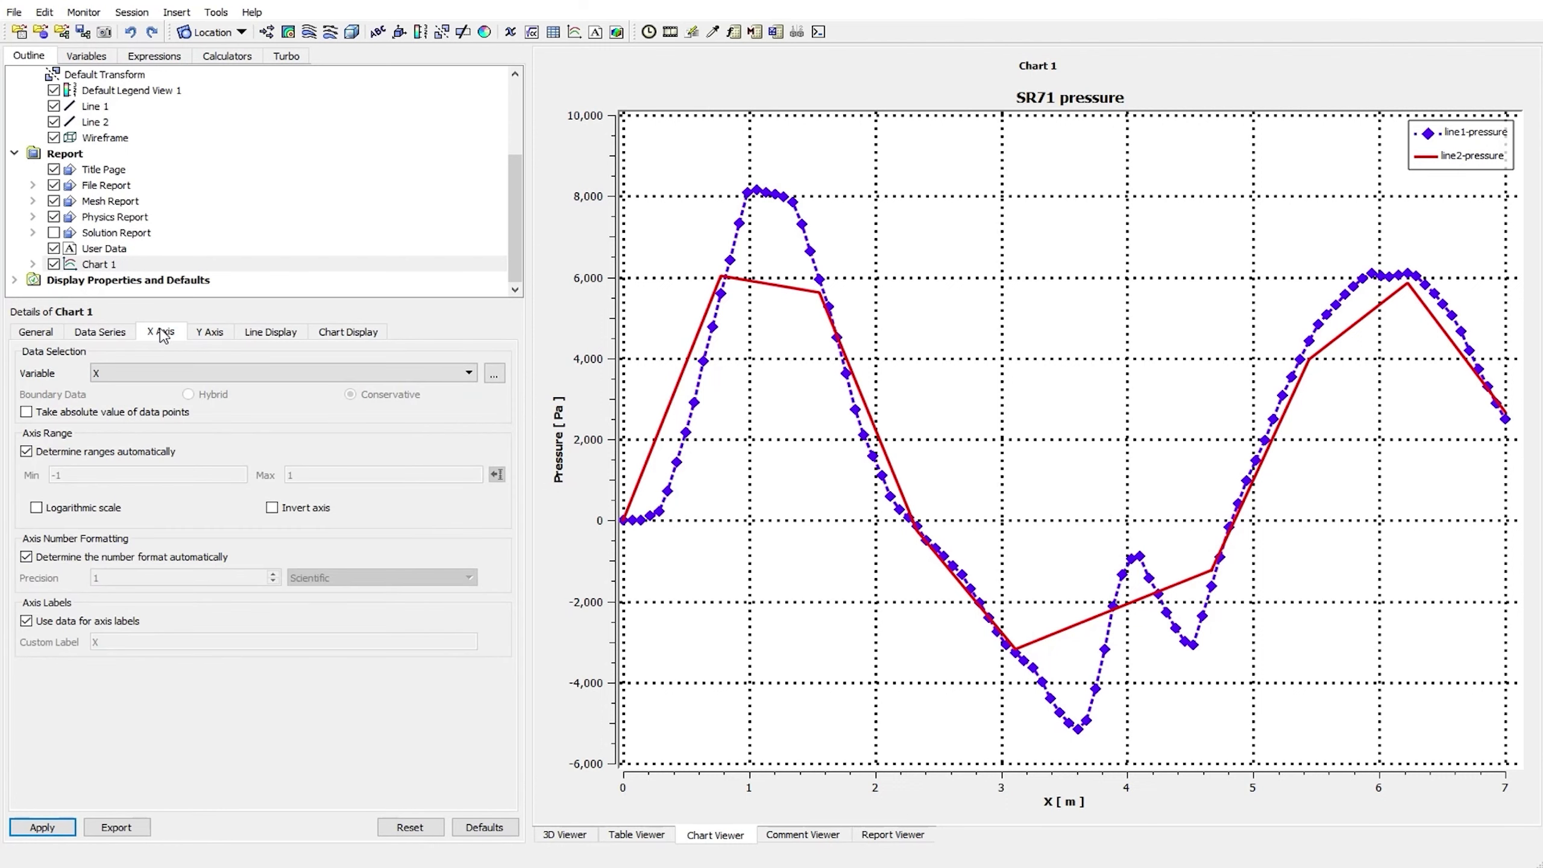
click(201, 335)
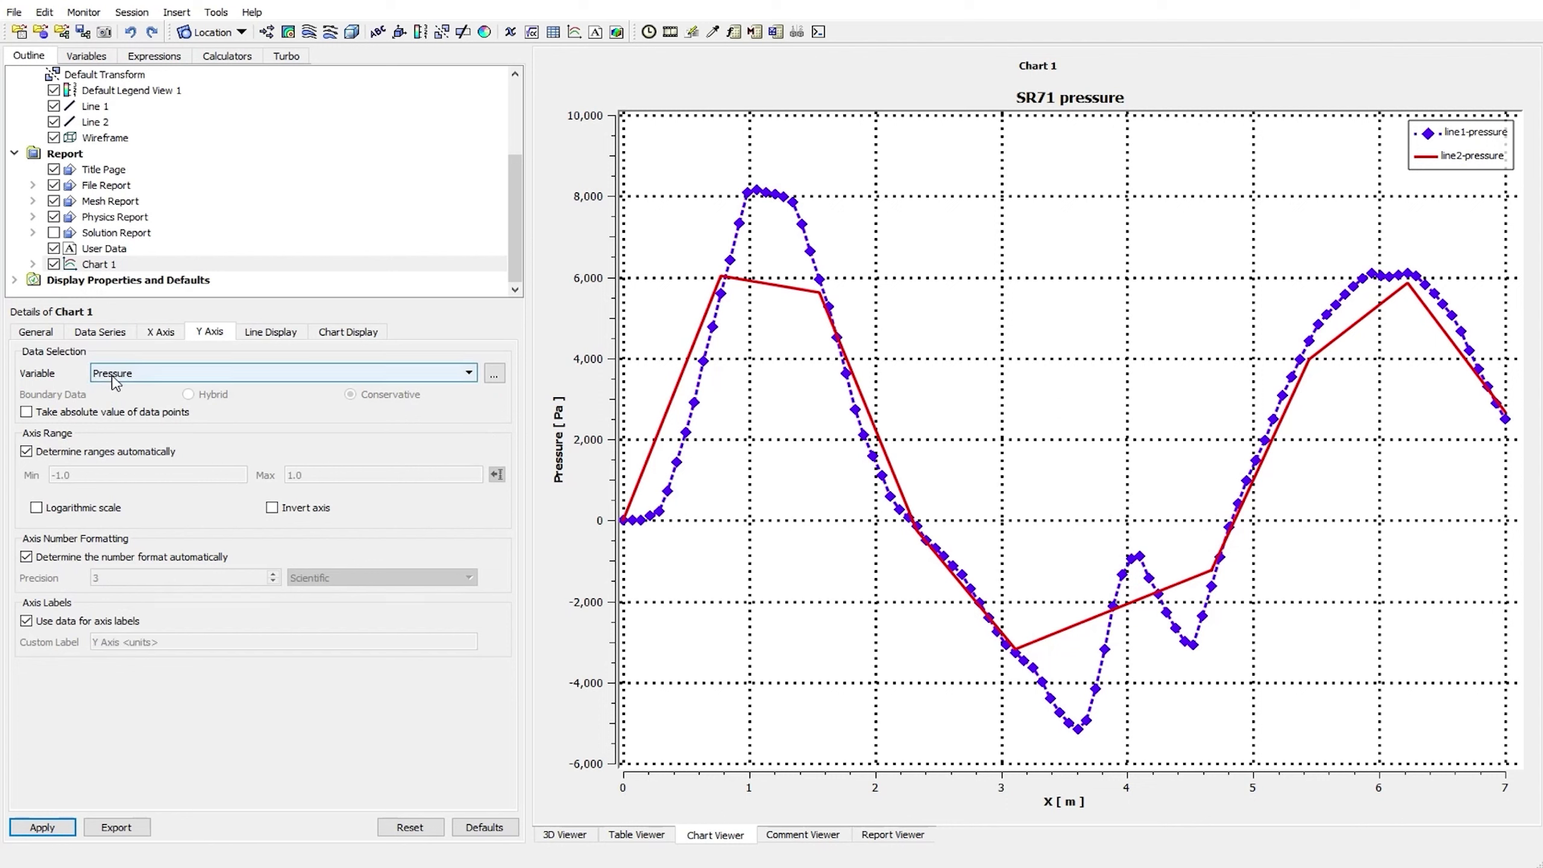
click(120, 340)
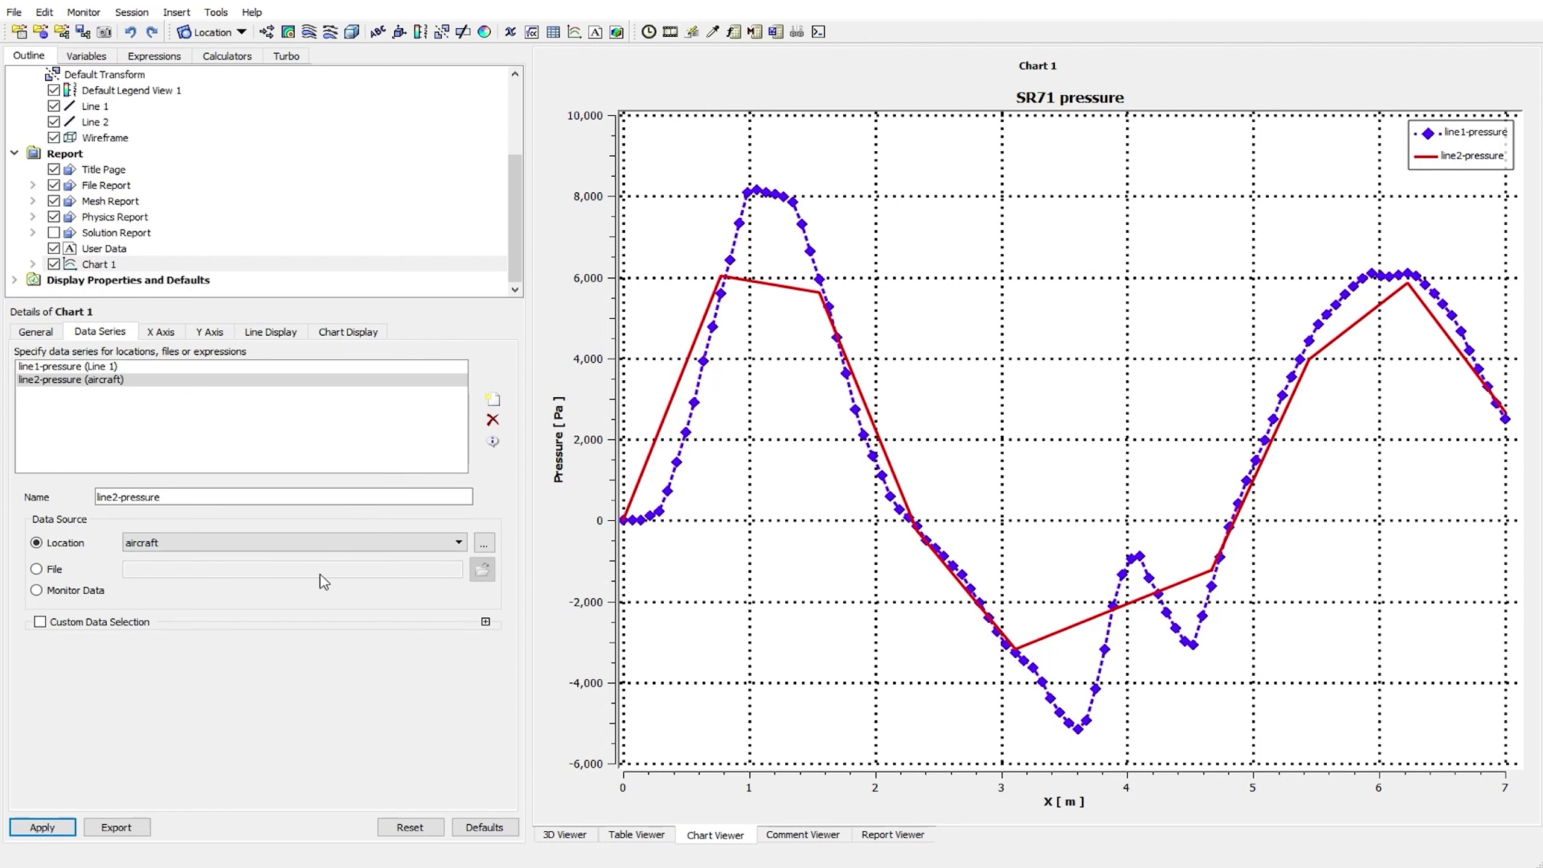
click(43, 828)
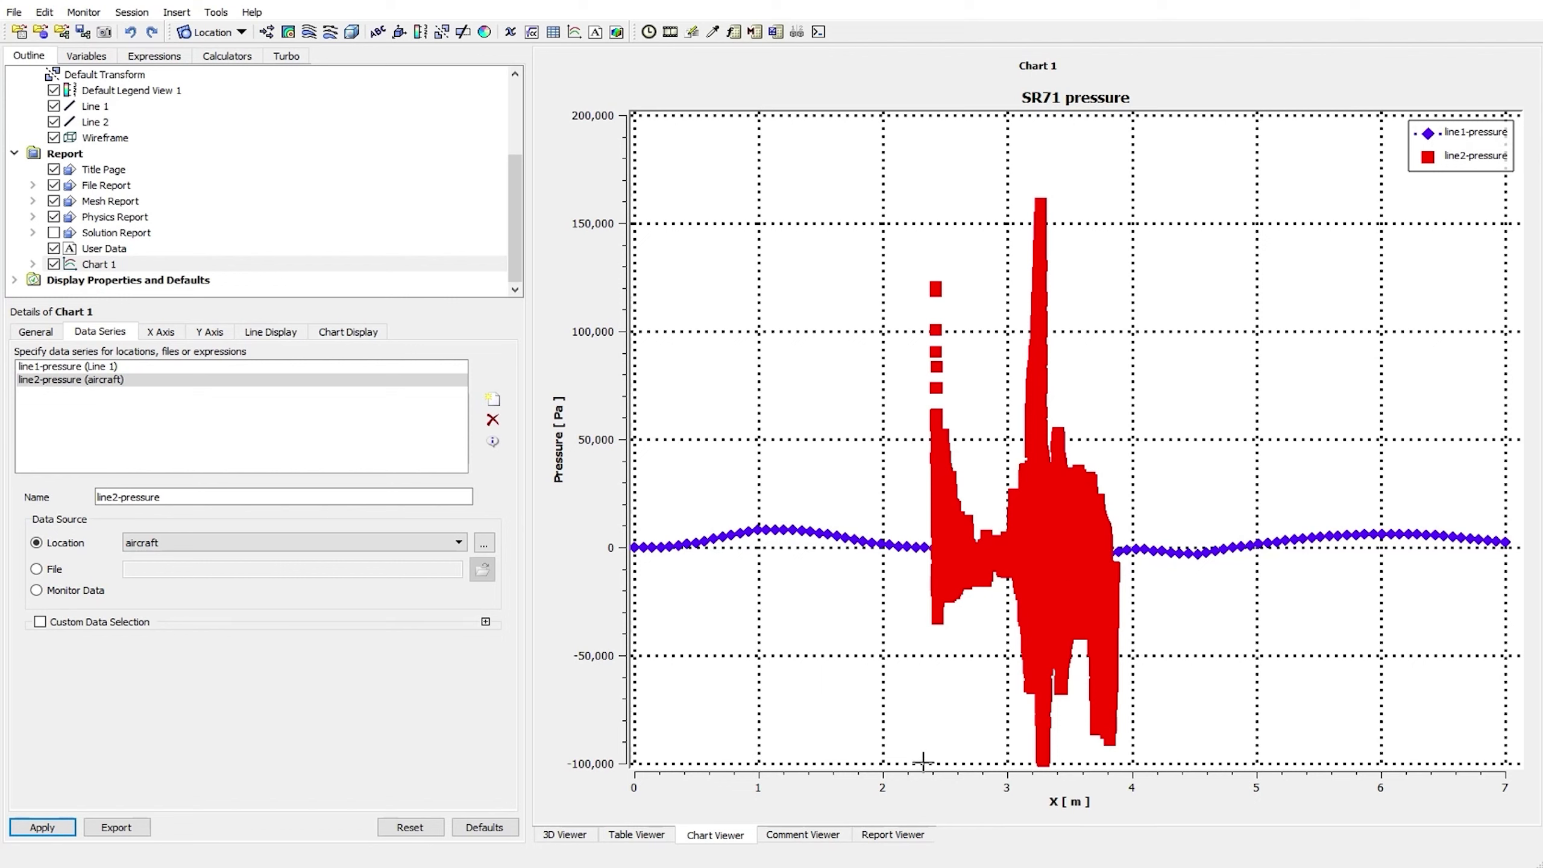
Examine the axis variables and line display settings used for the aircraft pressure plot, returning to the data series settings
click(166, 331)
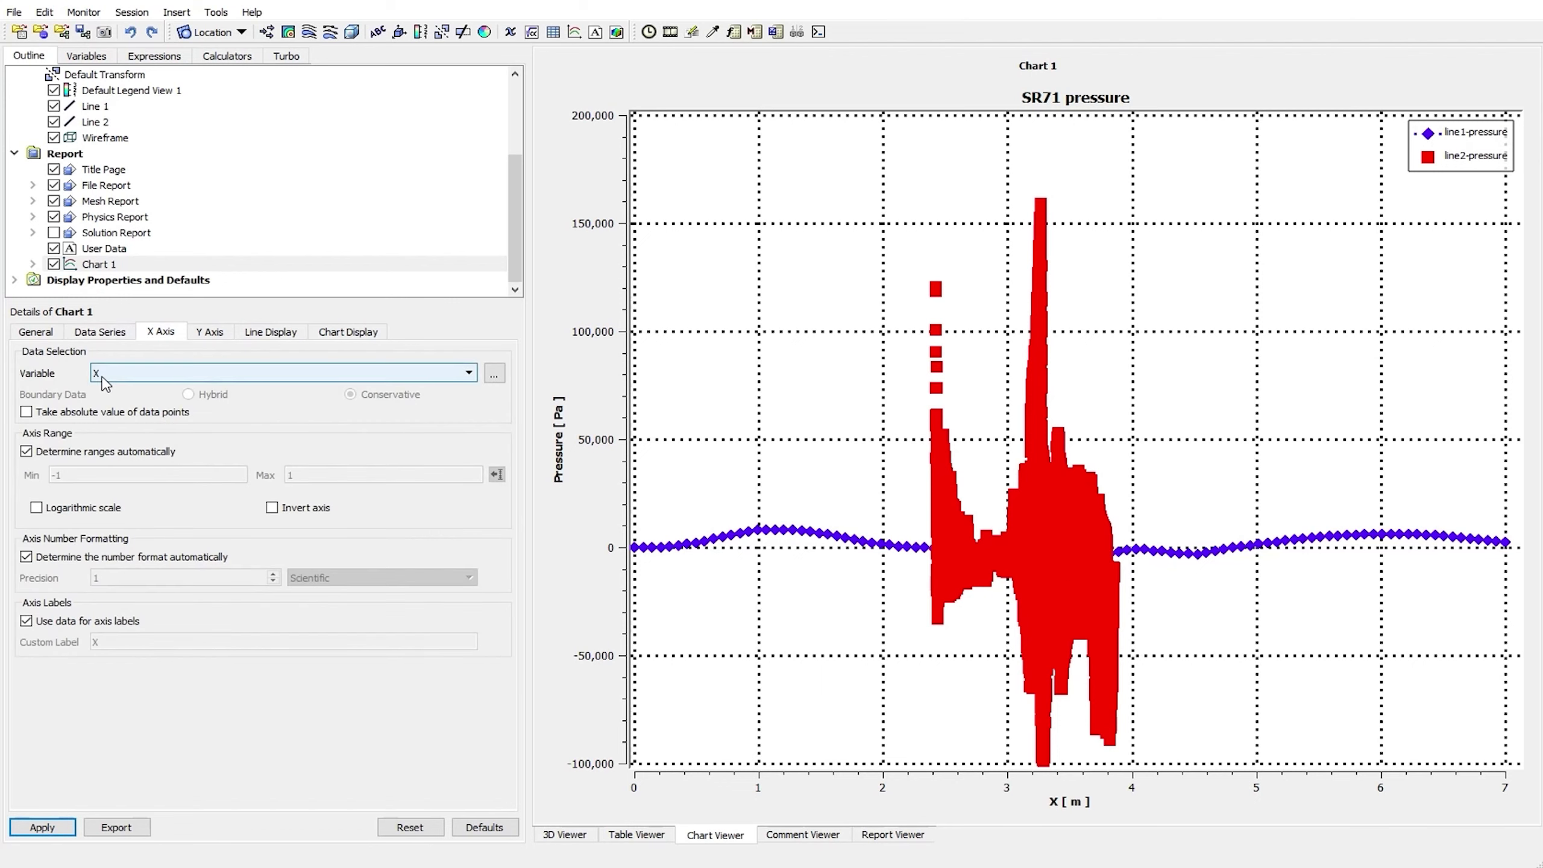
click(211, 333)
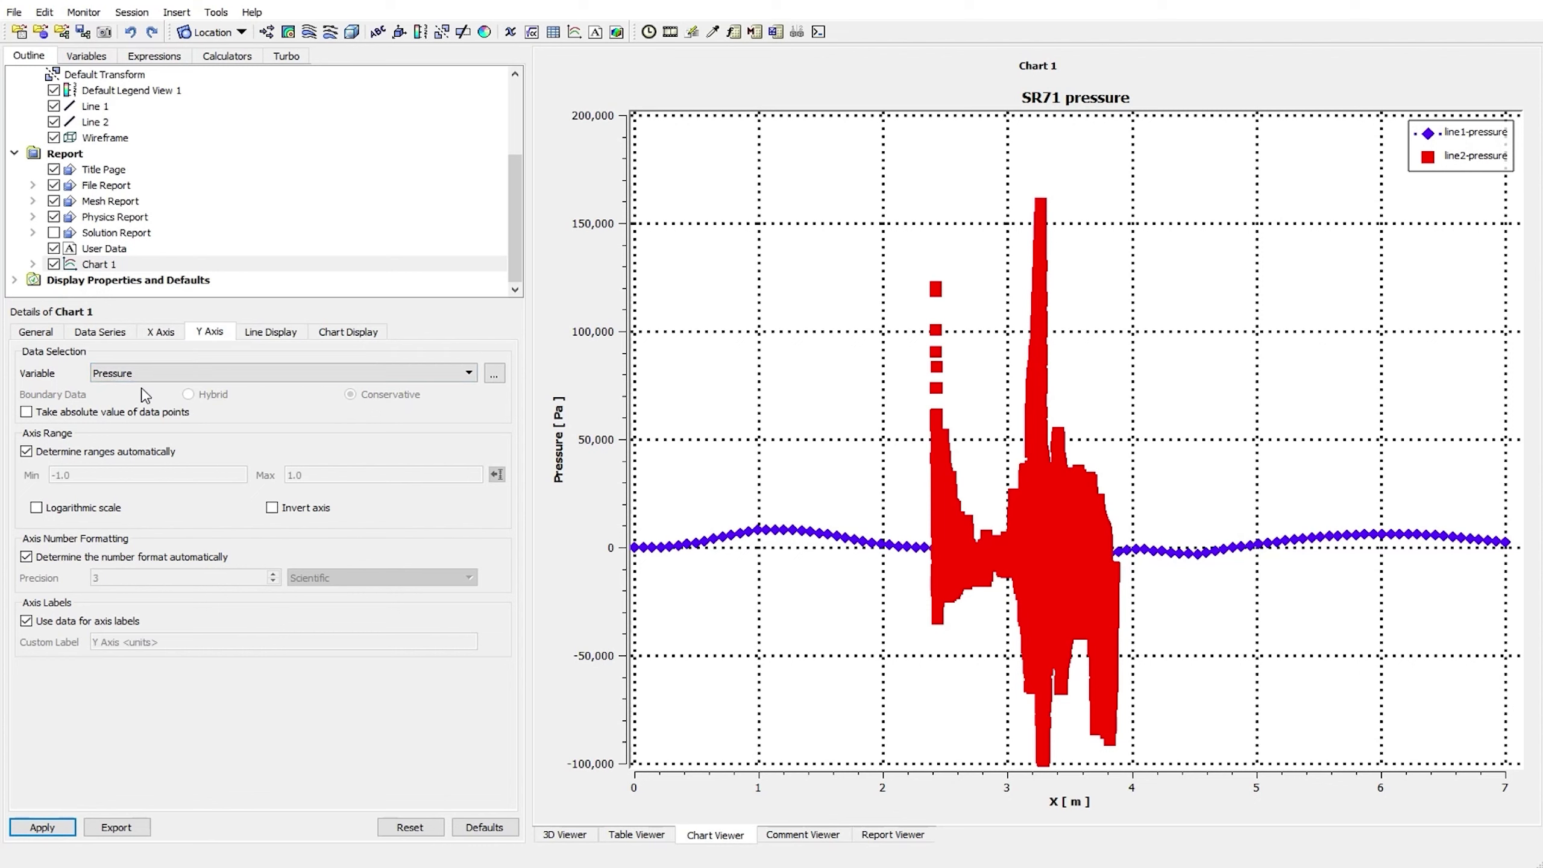
click(257, 334)
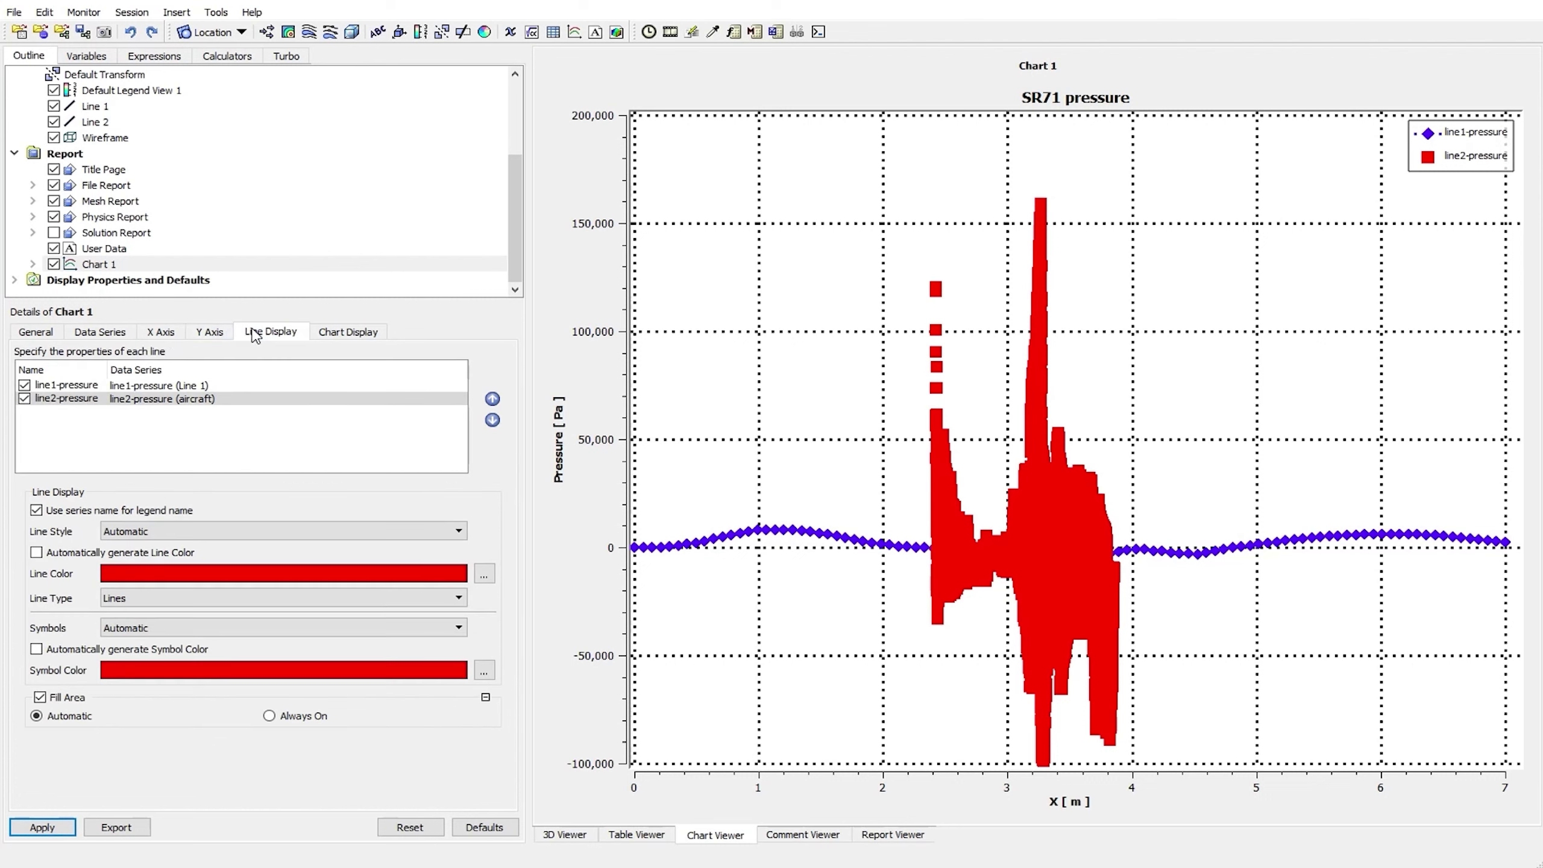
click(164, 335)
click(121, 333)
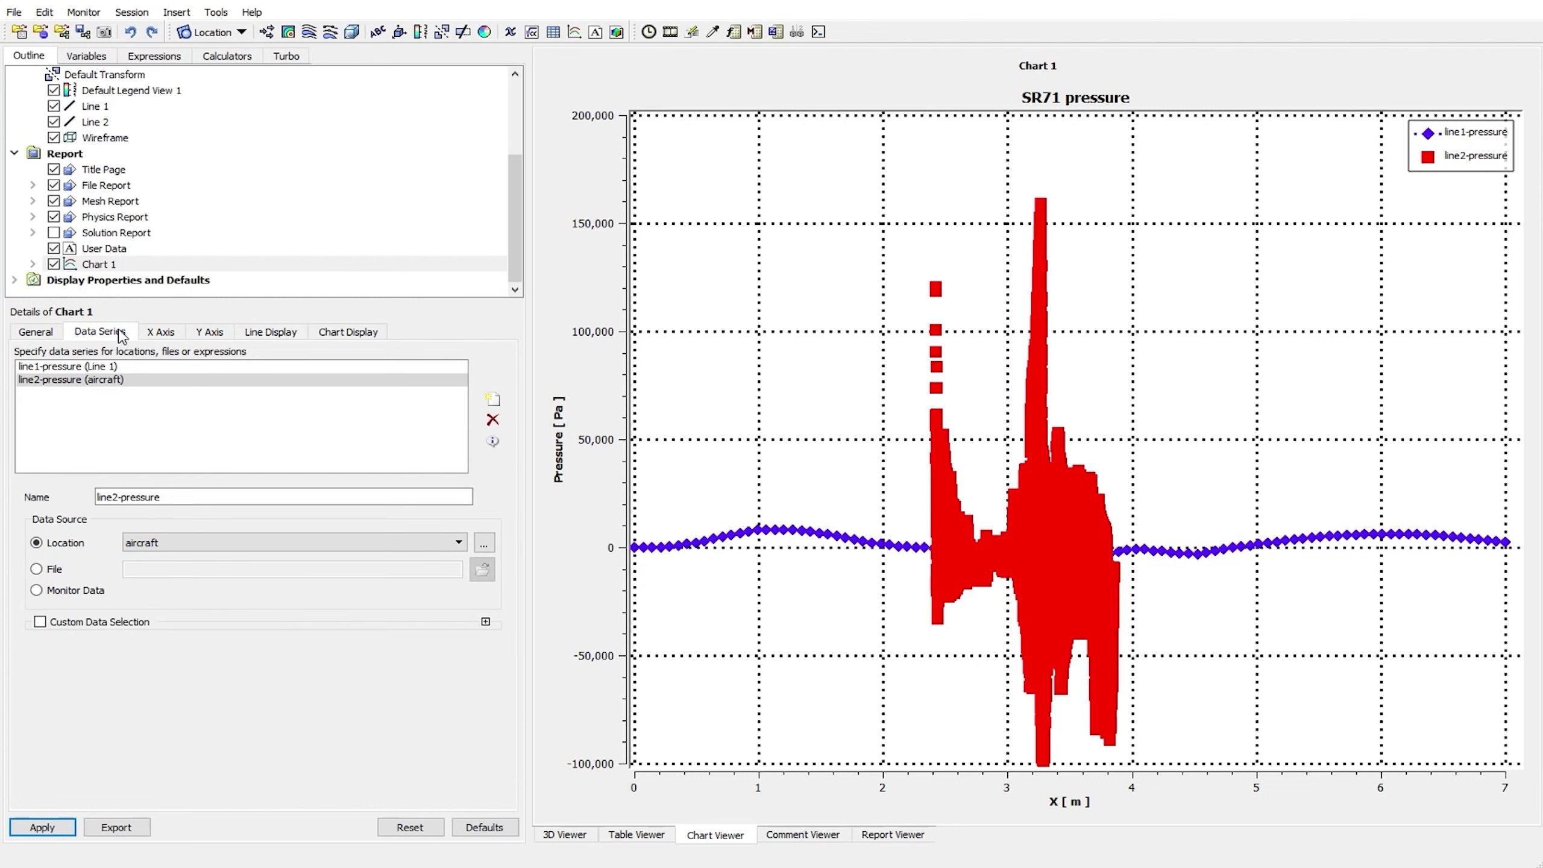